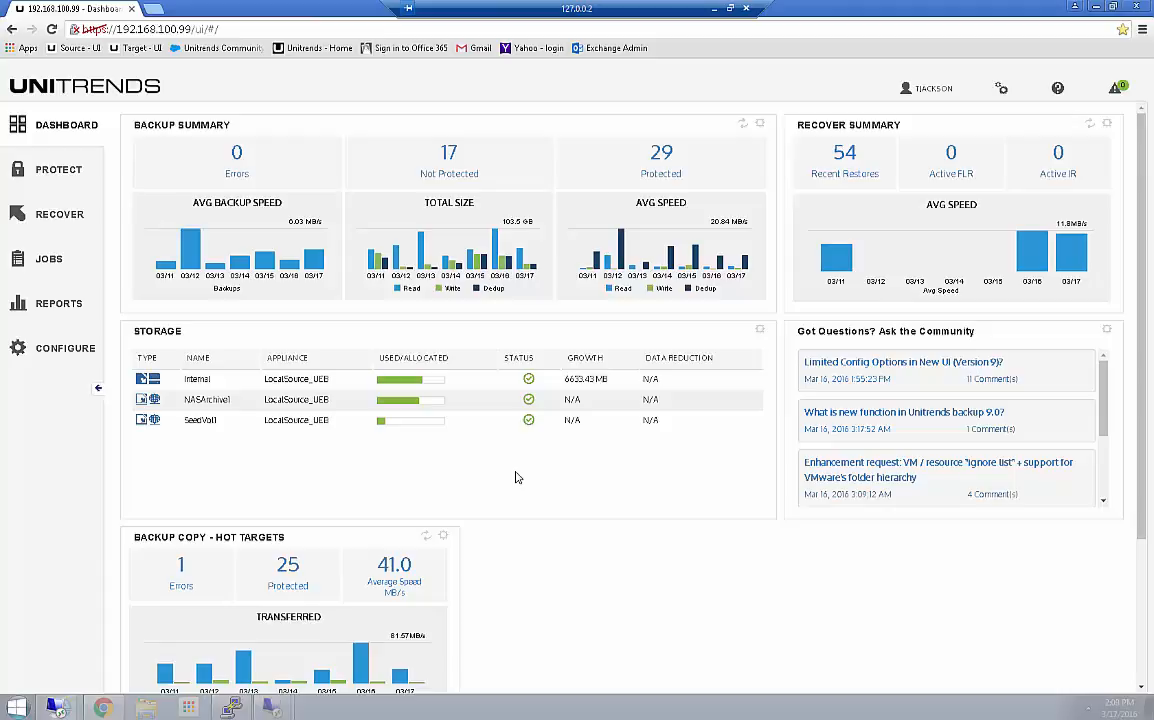
# Check the list of unresolved alerts for the appliance and close it again.
pyautogui.click(1117, 90)
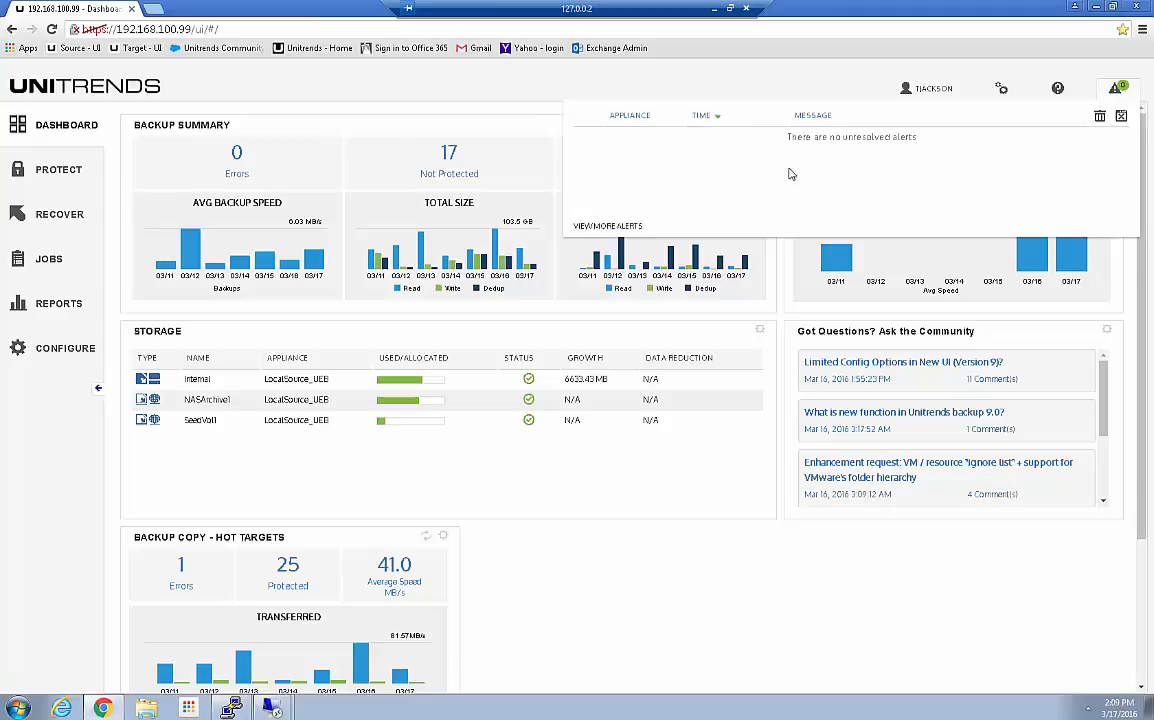
pyautogui.click(1005, 99)
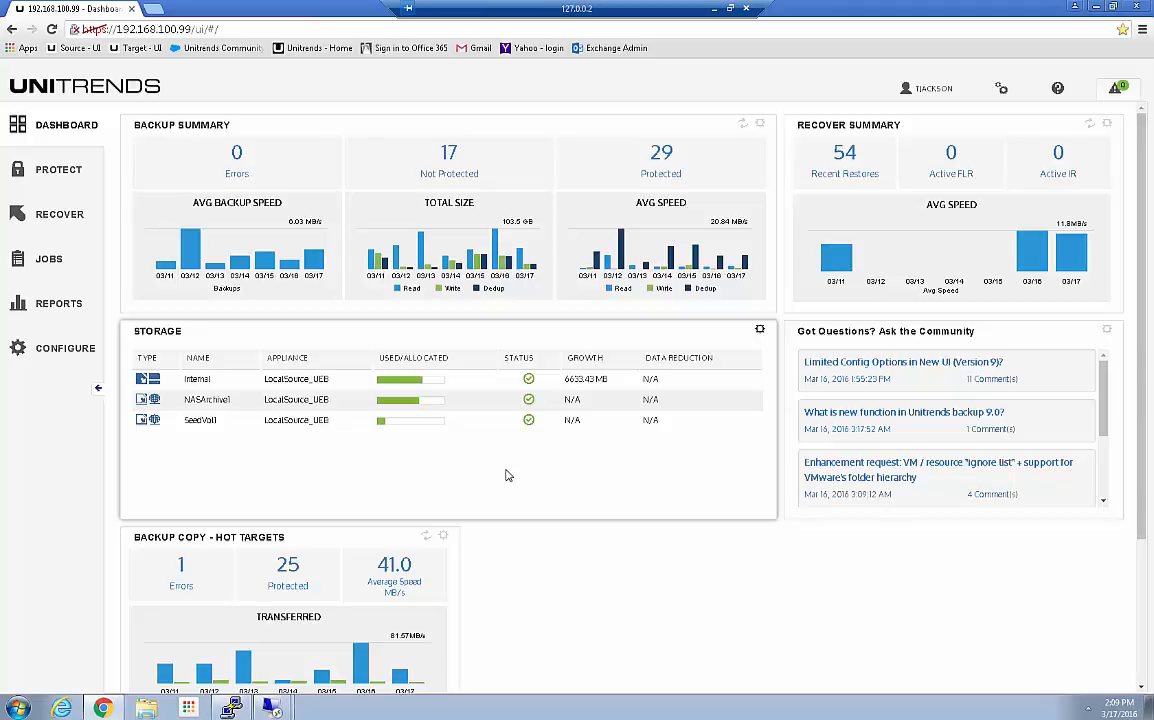
# Open the job manager's list of scheduled jobs and sort it by name.
pyautogui.click(50, 260)
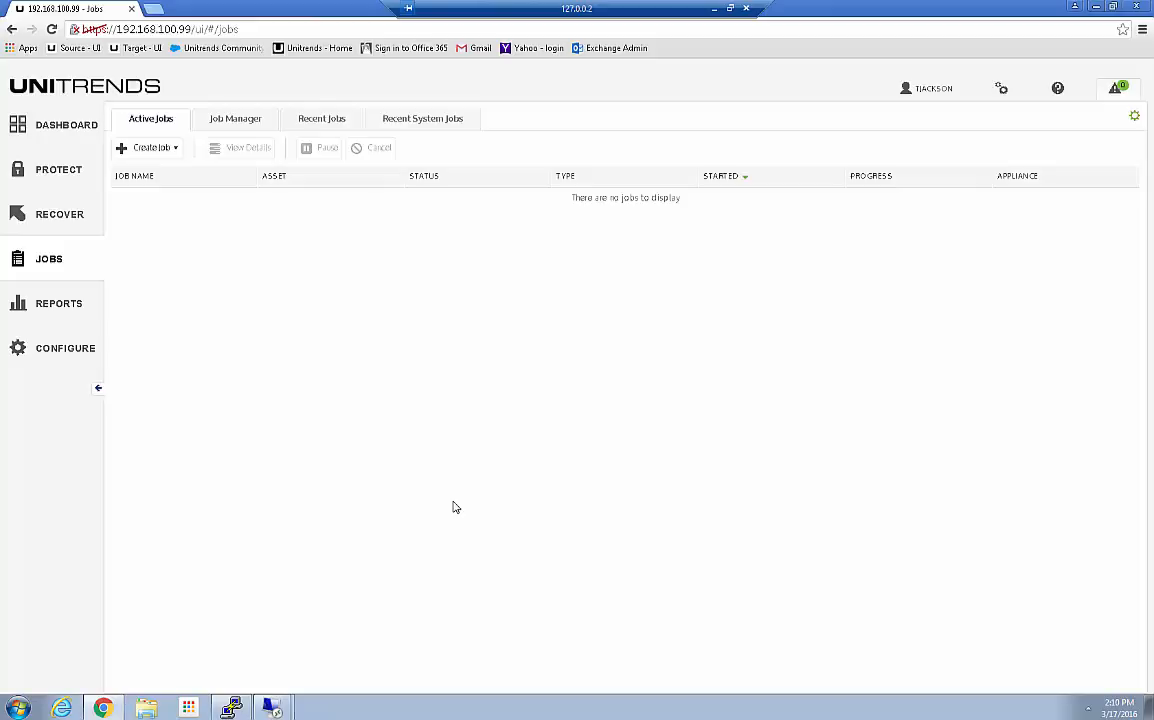
pyautogui.click(232, 119)
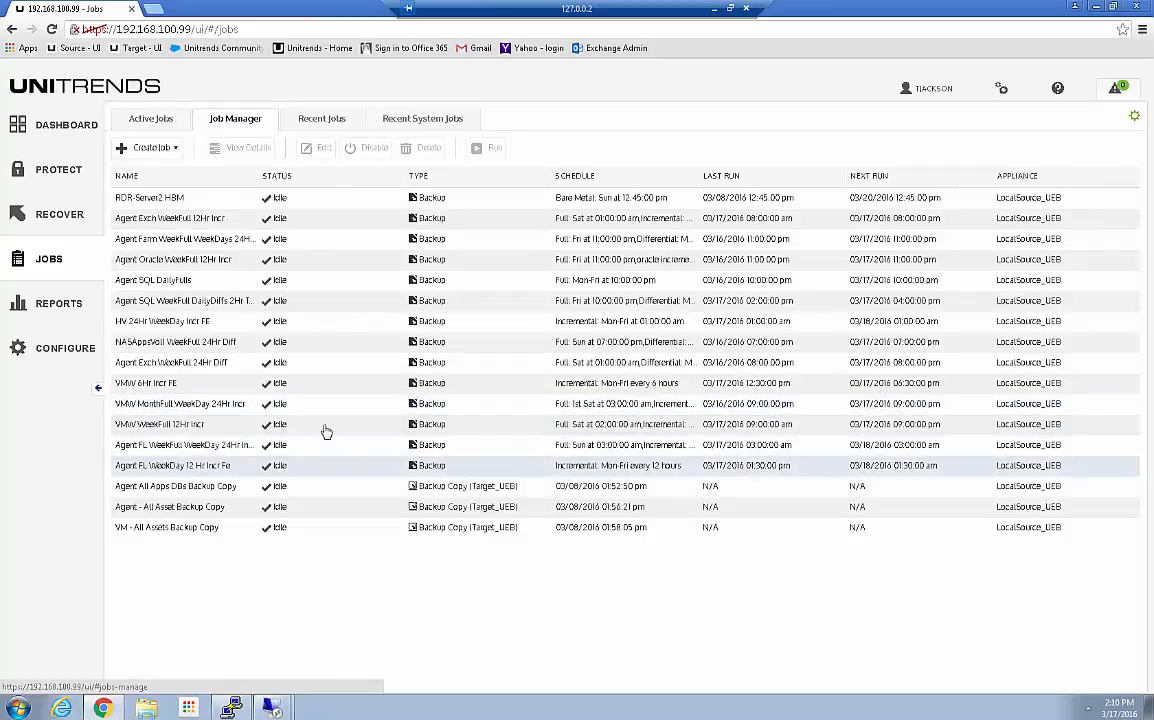
pyautogui.click(127, 176)
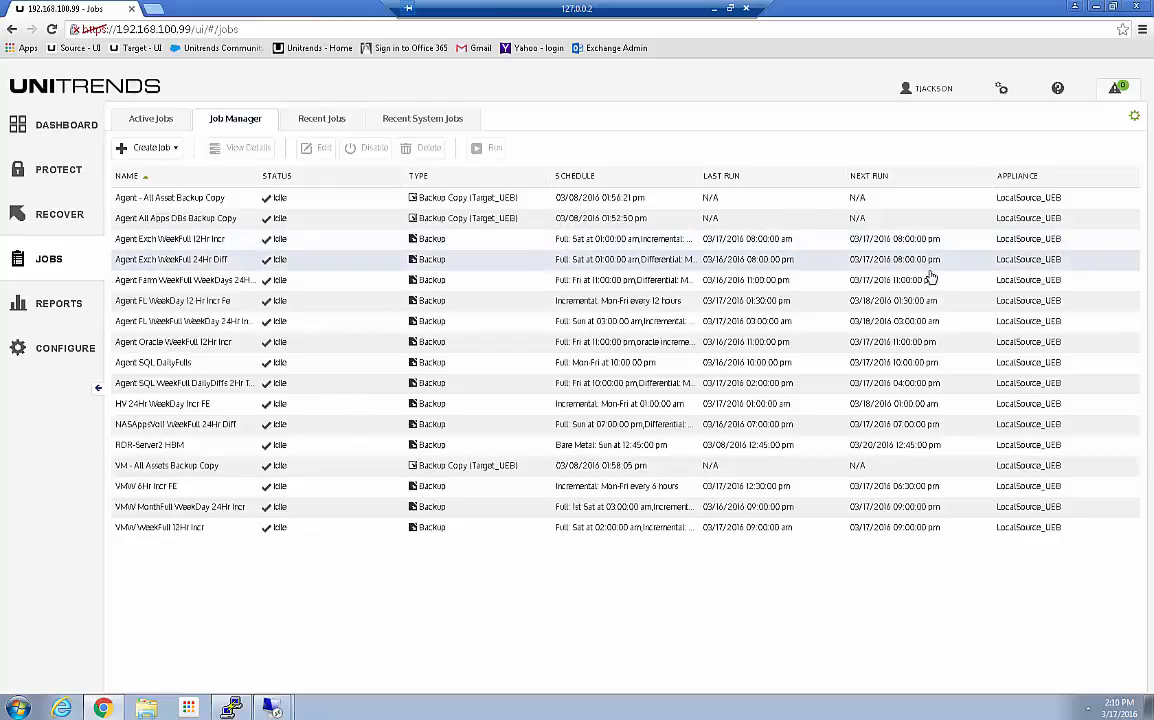
# View the details of the Agent FL WeekFull WeekDay 24Hr Incr job and the VMW MonthFull WeekDay 24Hr Incr job.
pyautogui.click(140, 321)
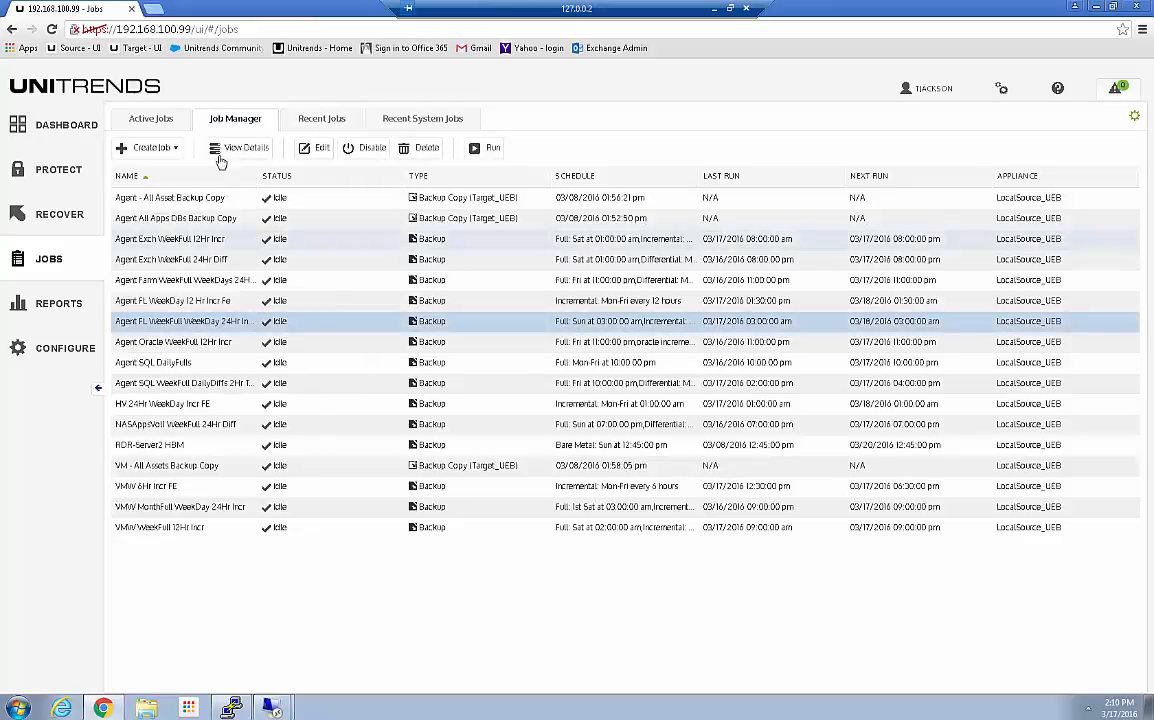
pyautogui.click(236, 152)
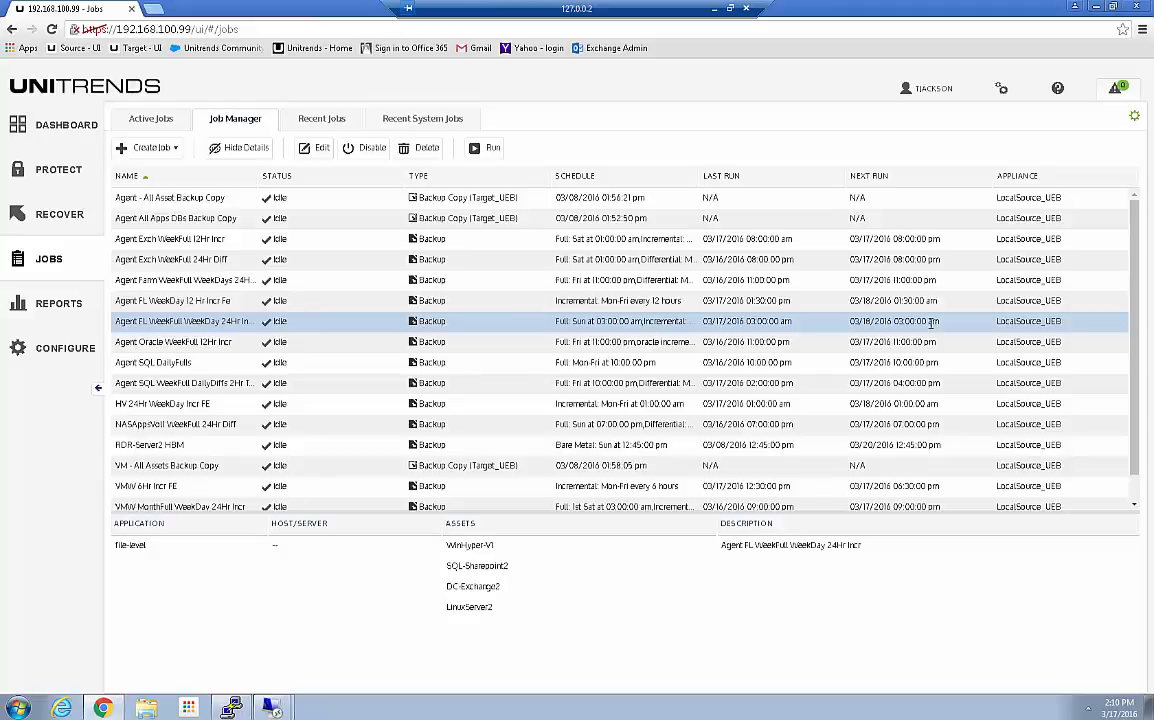
pyautogui.click(181, 508)
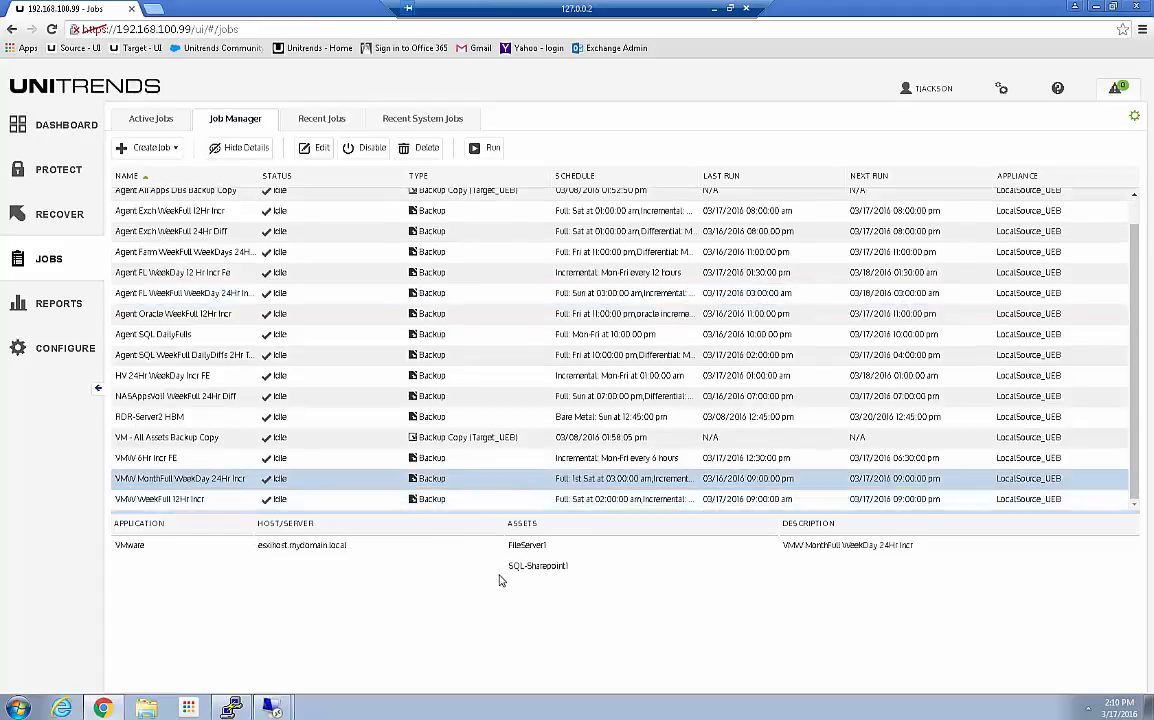
# Disable the VMW WeekFull 12Hr Incr job and enable it again.
pyautogui.click(157, 505)
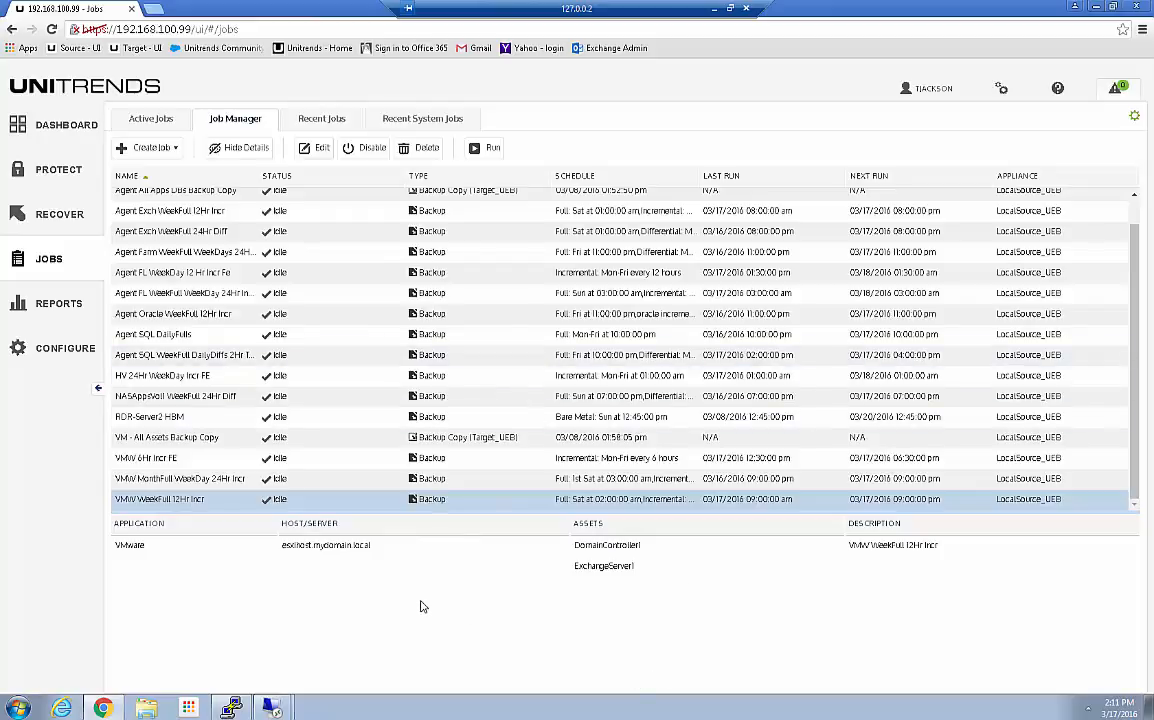
pyautogui.click(363, 152)
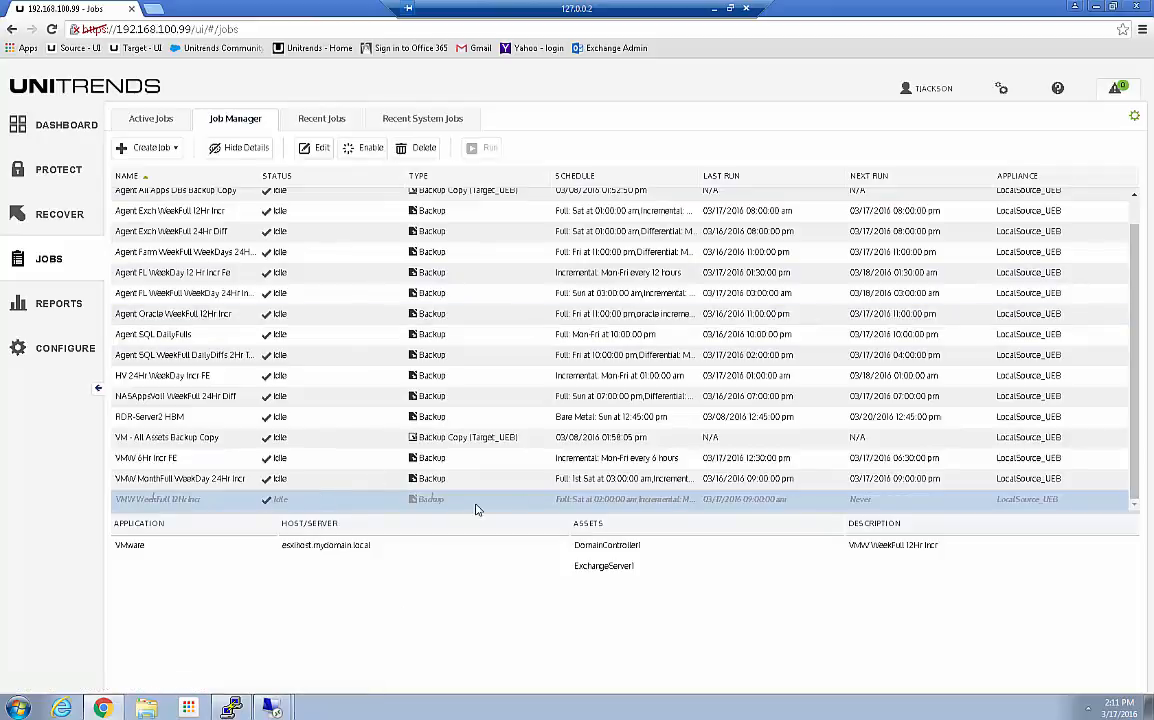
pyautogui.click(352, 151)
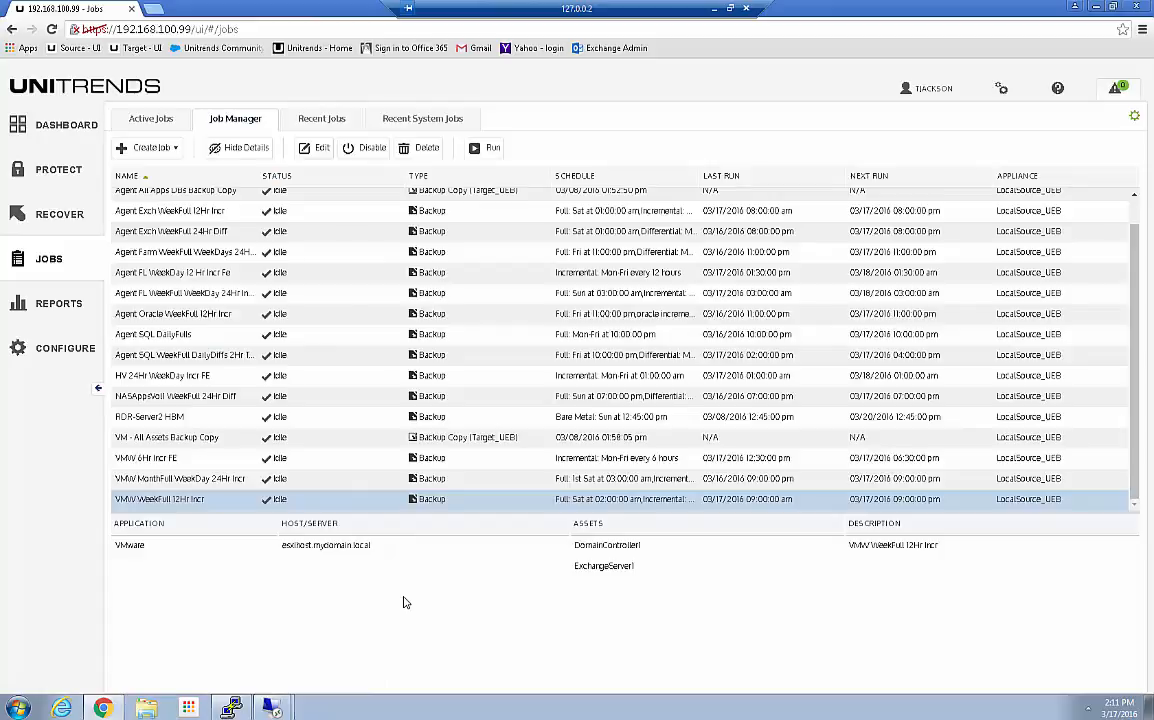
# Open the Protection Summary report from the dashboard's protected figure and review its charts and Assets table.
pyautogui.click(48, 130)
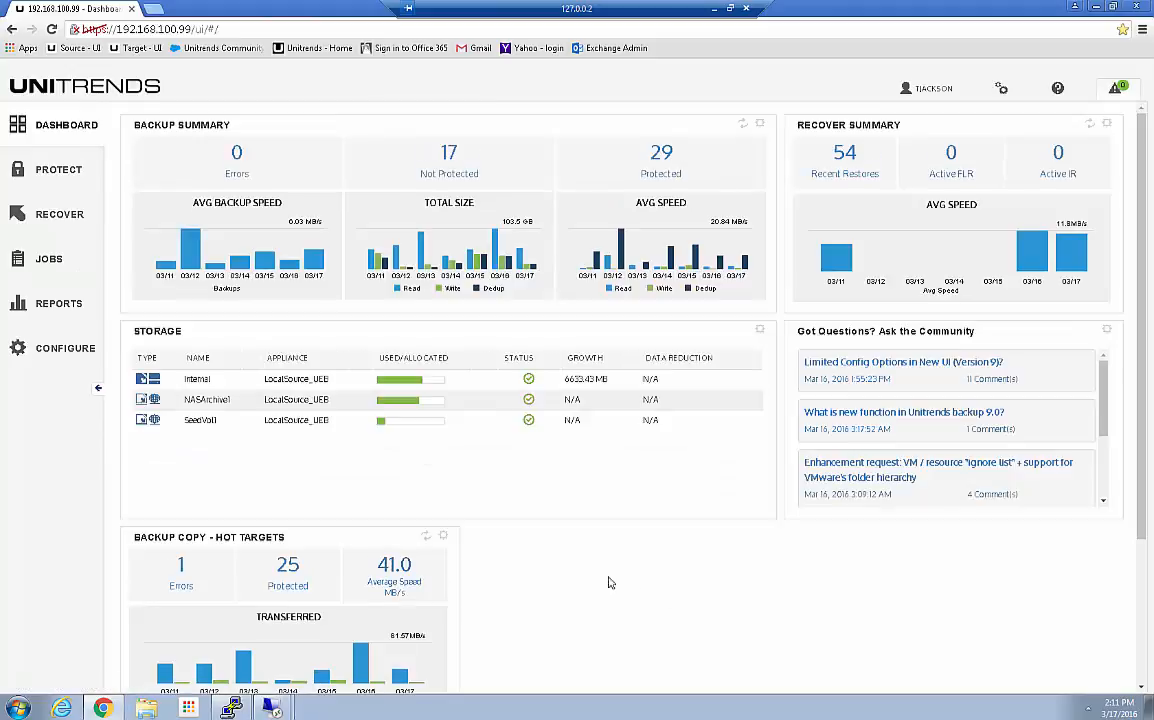
pyautogui.click(655, 158)
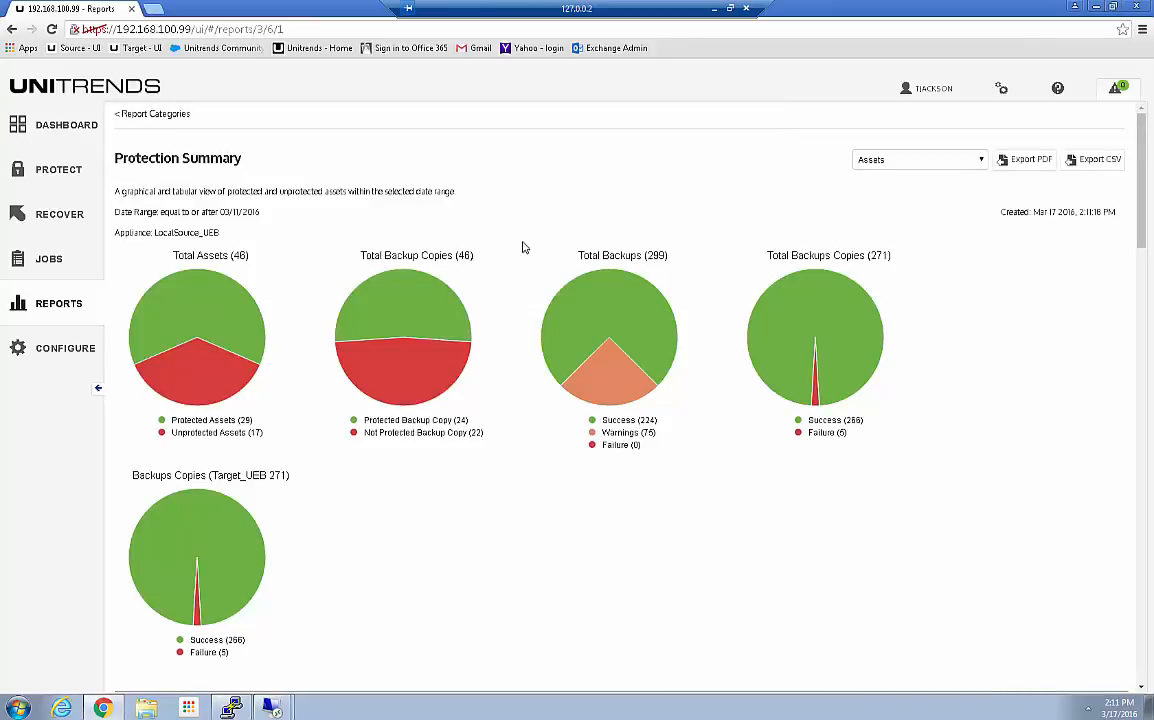
pyautogui.scroll(-2, 521, 255)
pyautogui.scroll(-3, 523, 257)
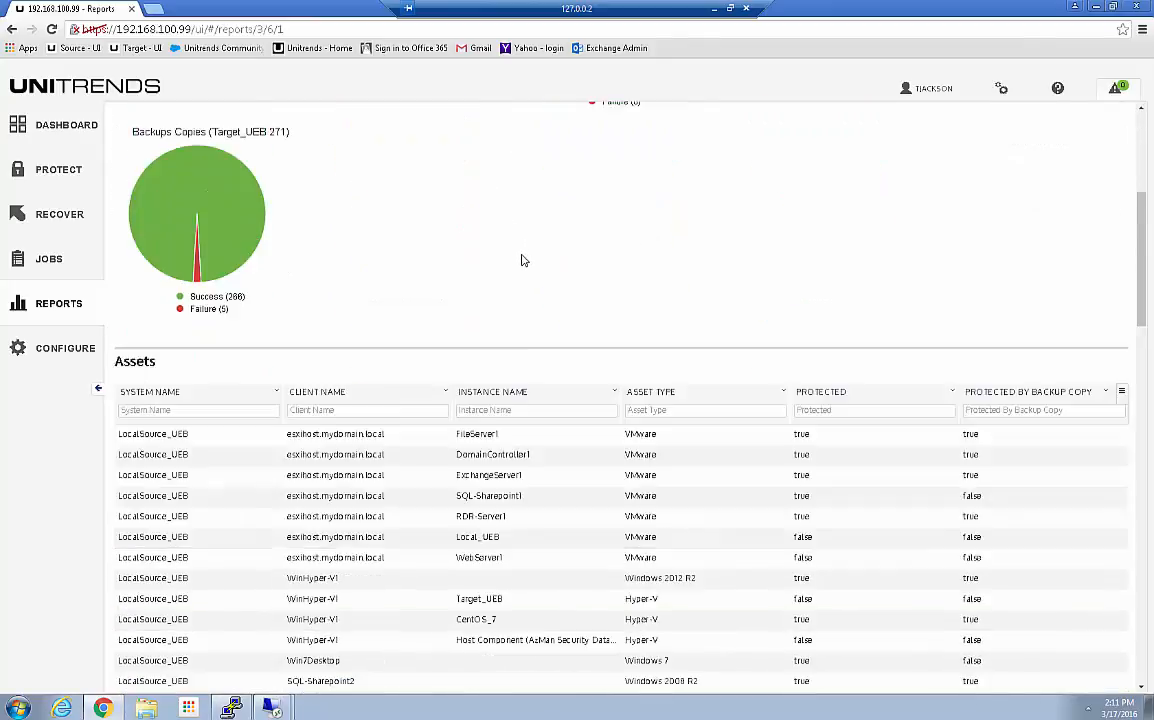
pyautogui.scroll(5, 532, 272)
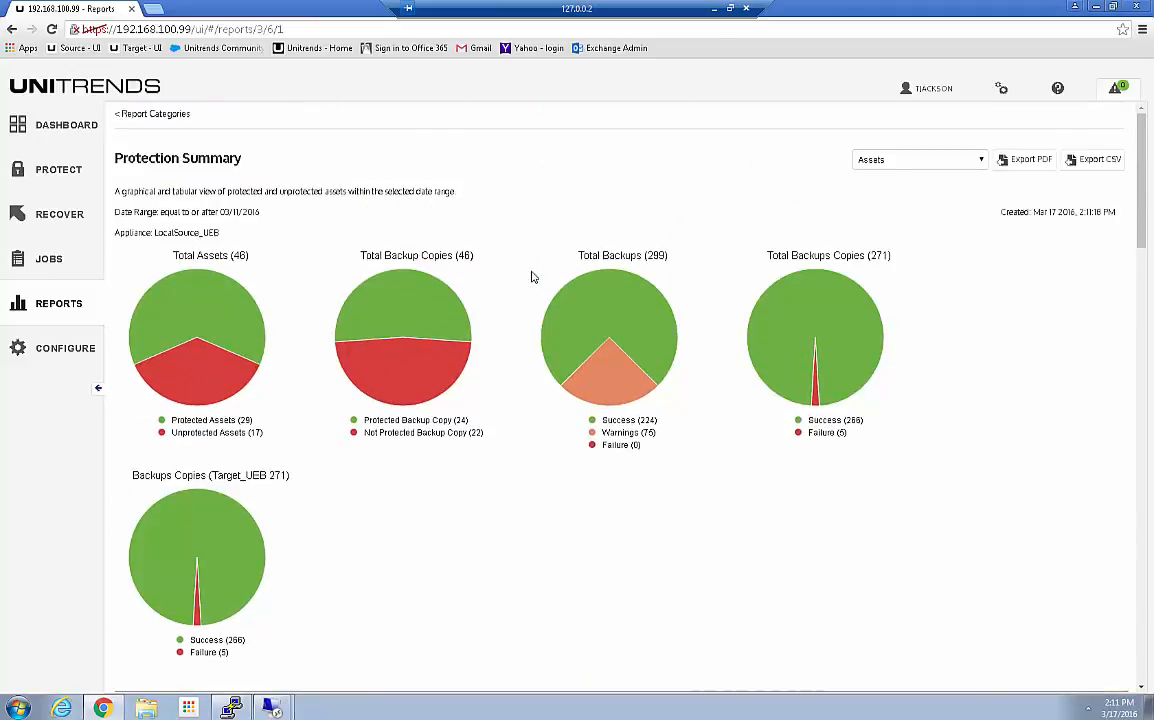
pyautogui.scroll(-5, 531, 276)
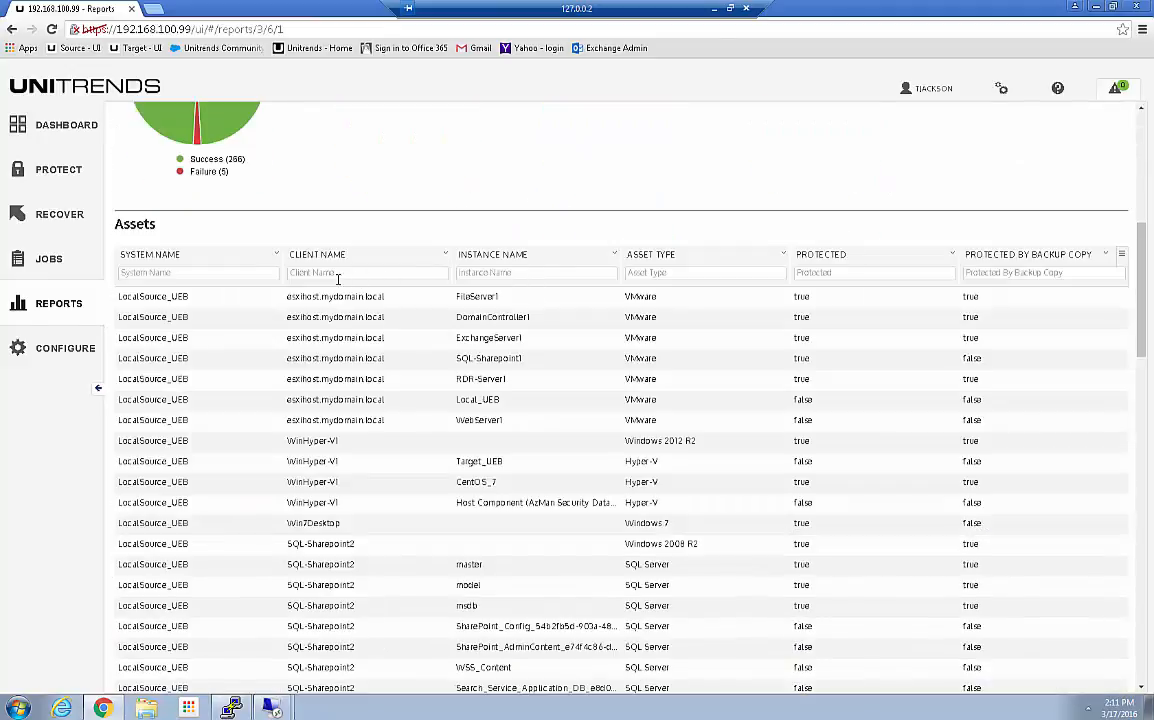
# Filter the report's Assets table by client name "dc" and review the summary charts again.
pyautogui.click(319, 274)
pyautogui.write('dc')
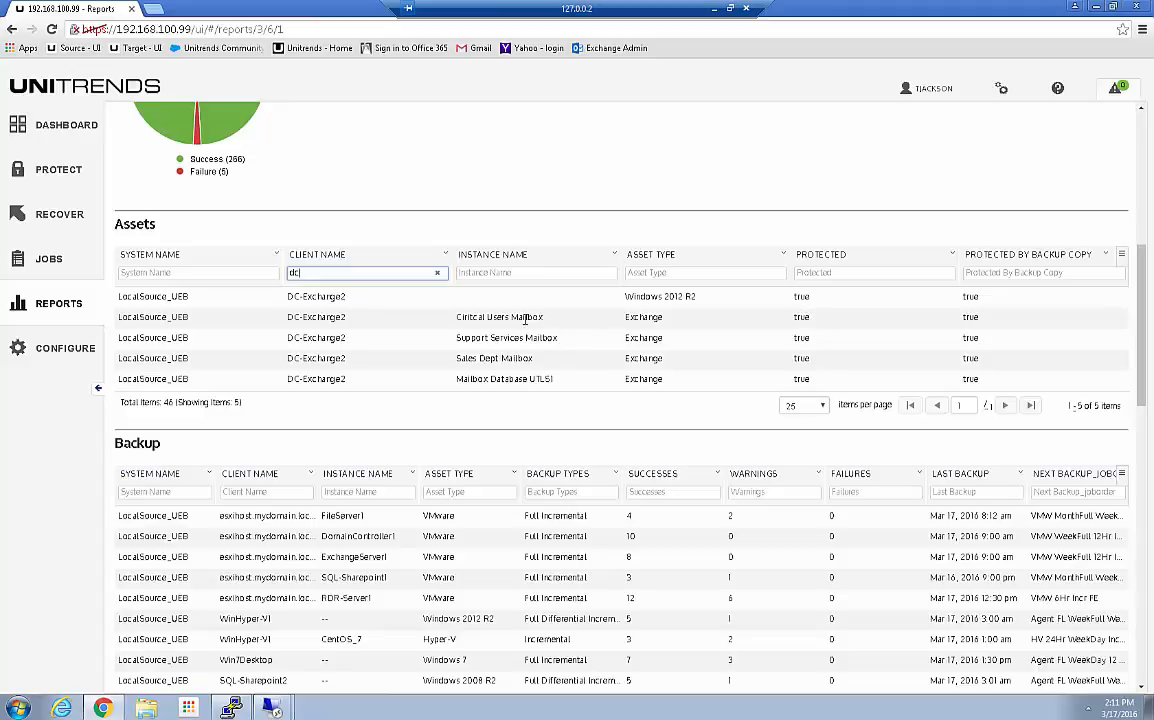
pyautogui.scroll(3, 480, 360)
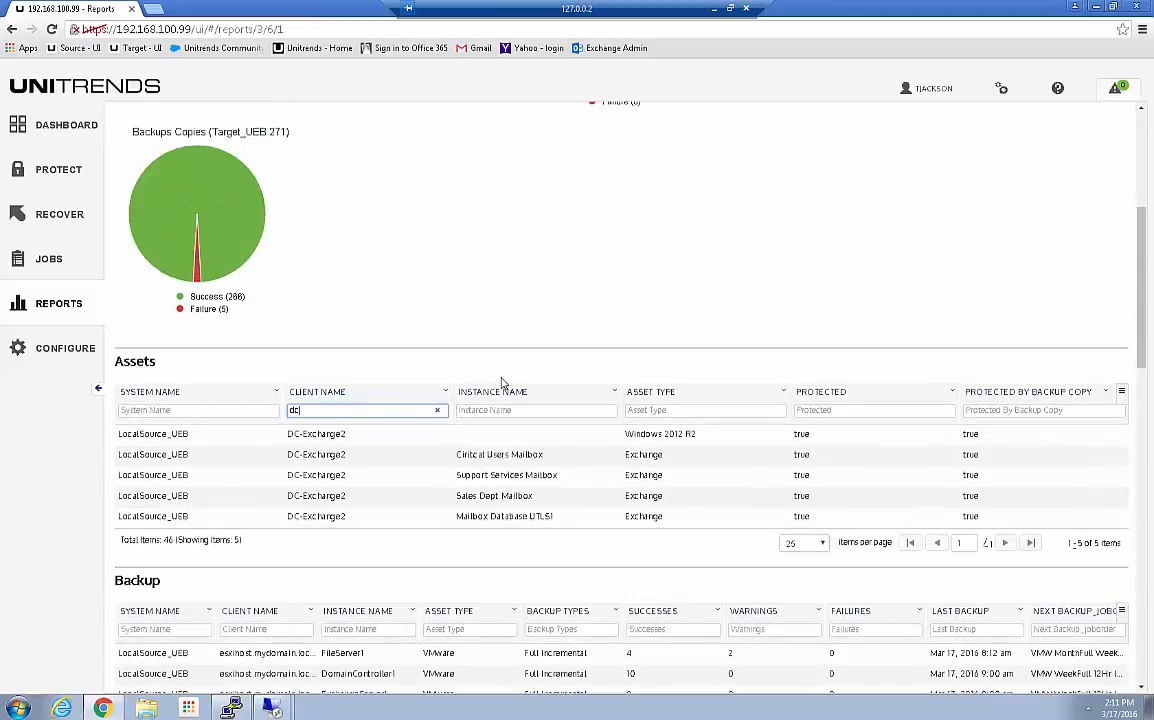
pyautogui.scroll(6, 497, 385)
pyautogui.scroll(2, 294, 337)
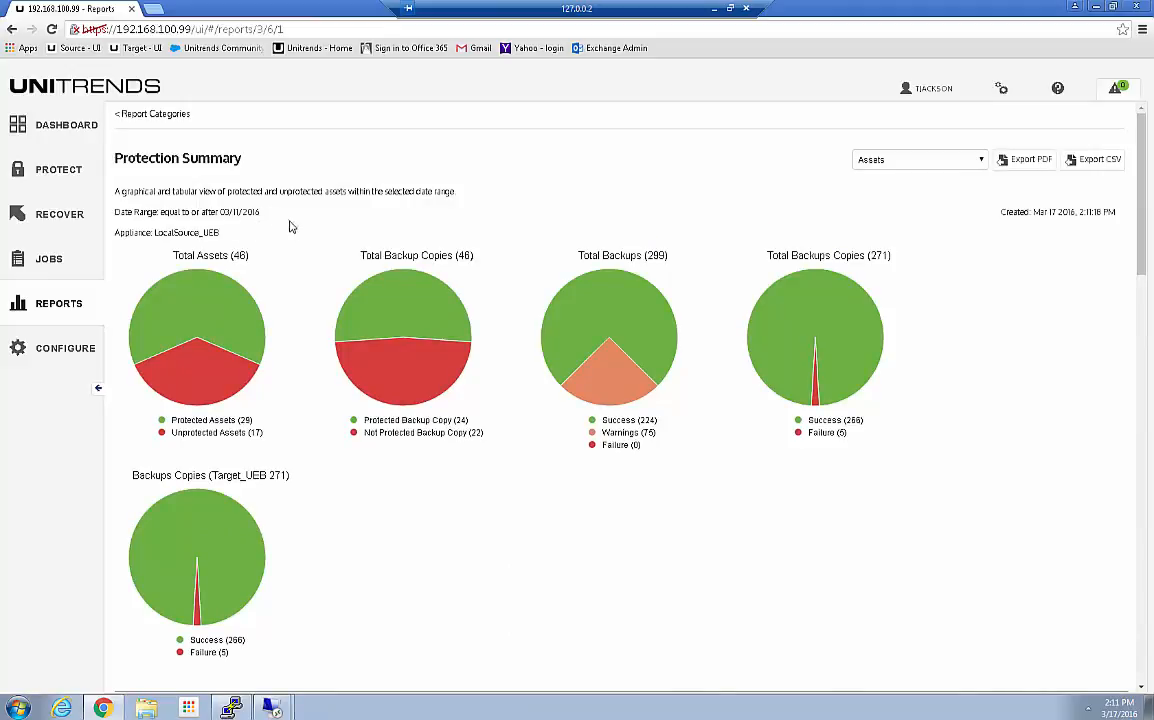
# Filter the report's Backup table by client name "dc" to review those backup results.
pyautogui.scroll(-2, 556, 464)
pyautogui.scroll(-3, 790, 510)
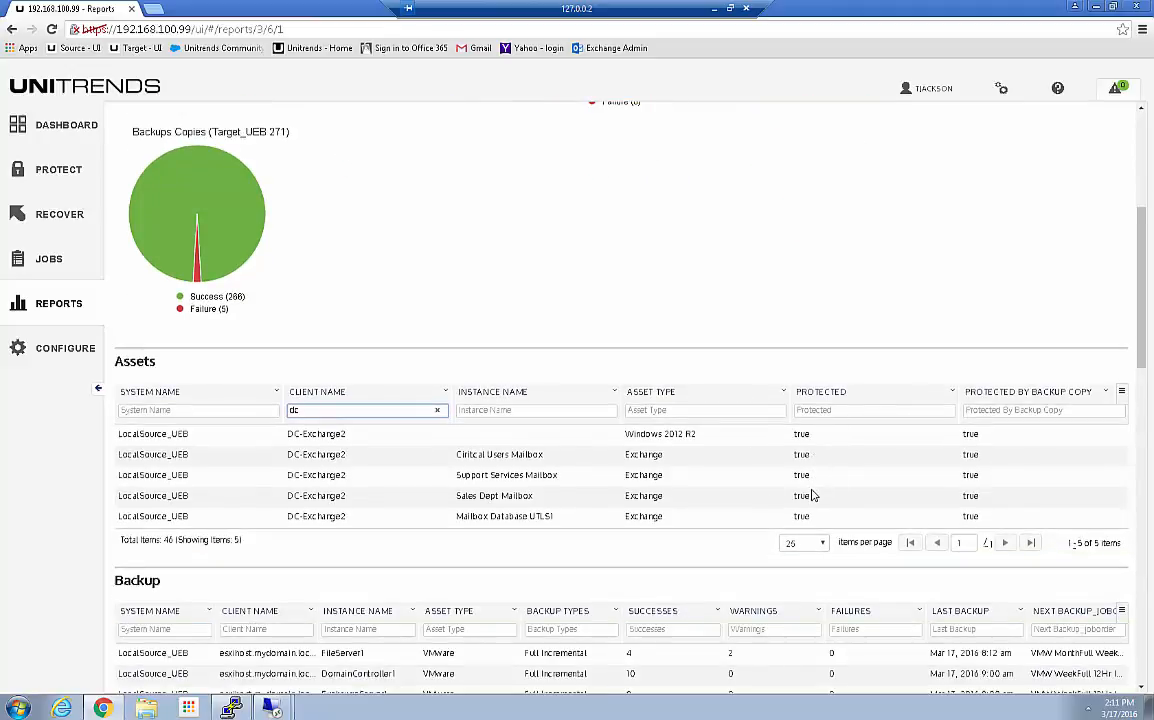
pyautogui.scroll(-3, 814, 495)
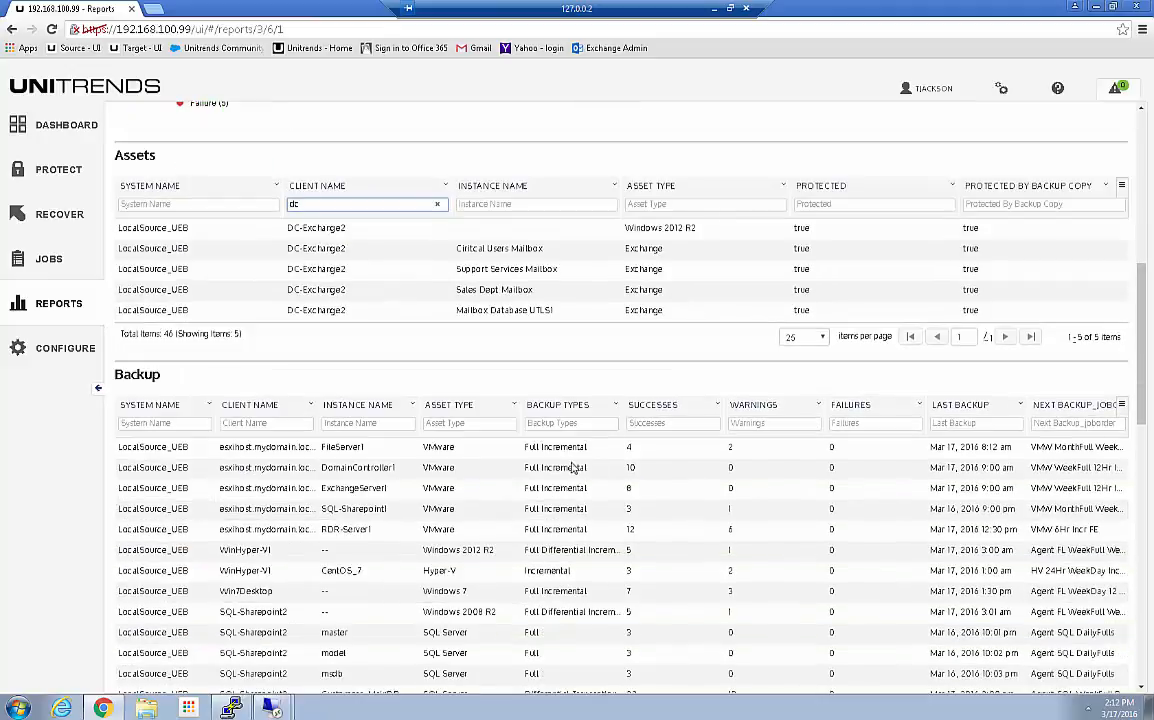
pyautogui.scroll(-2, 372, 400)
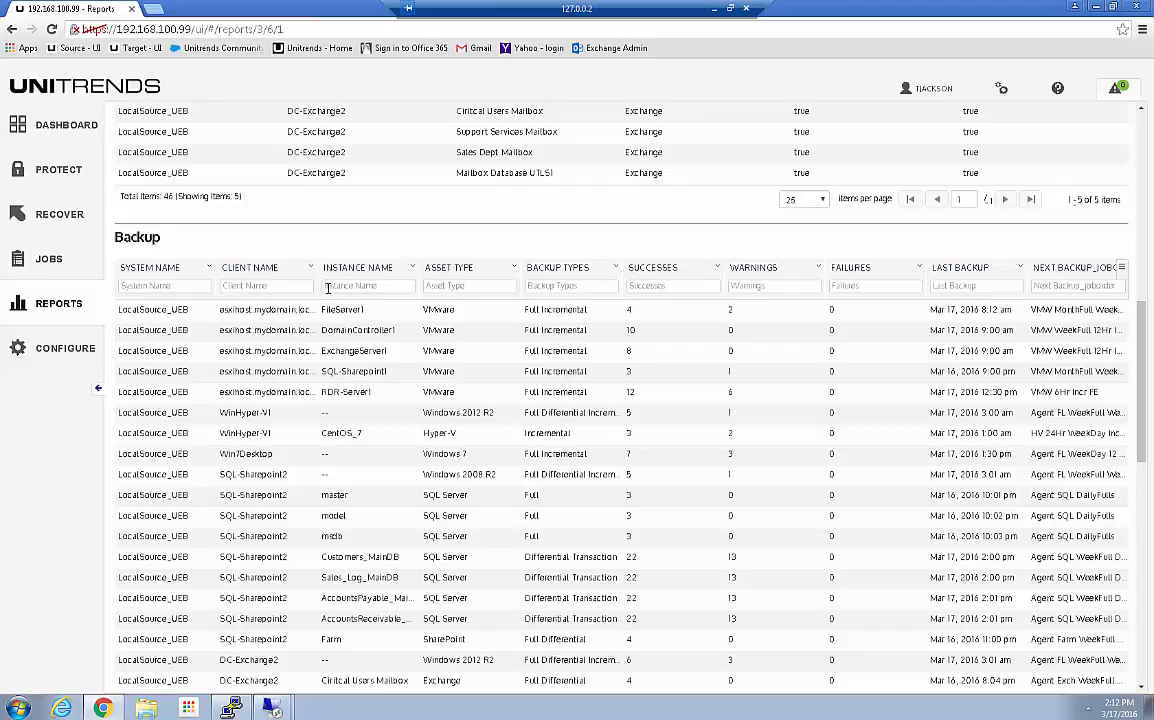
pyautogui.click(257, 287)
pyautogui.write('dc')
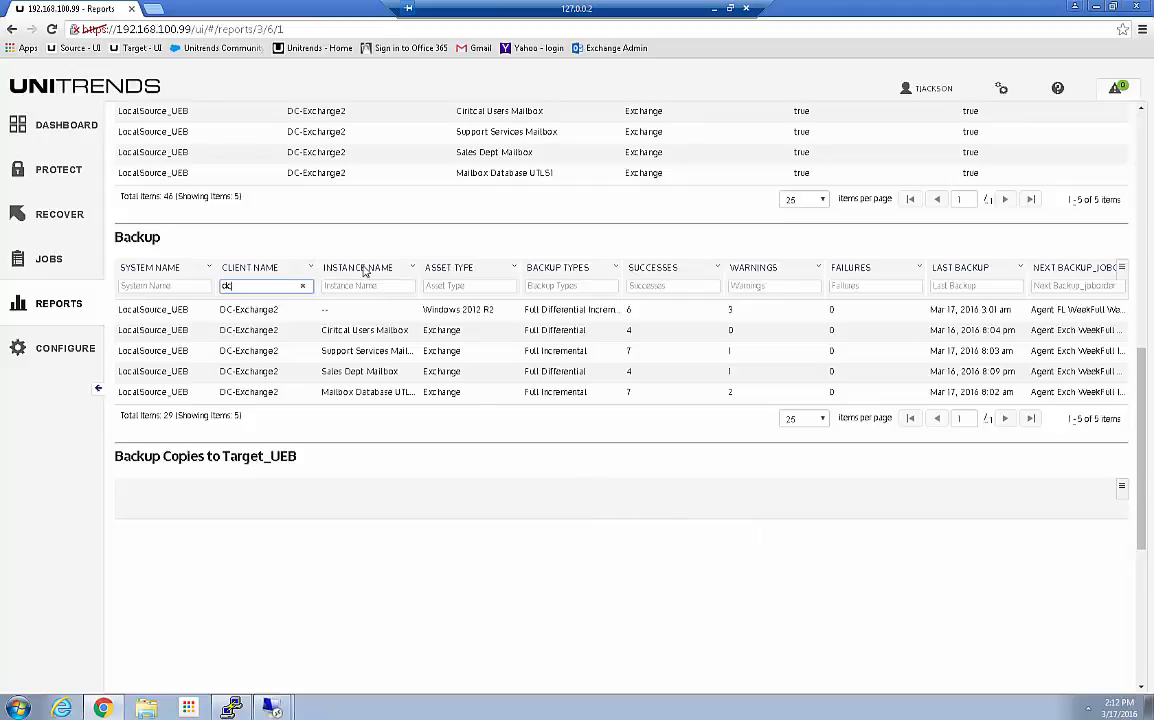
# Show the protection status of DC-Exchange2's Exchange 2013 databases and check the Wednesday backup summary of the Ciritcal Users Mailbox.
pyautogui.click(50, 176)
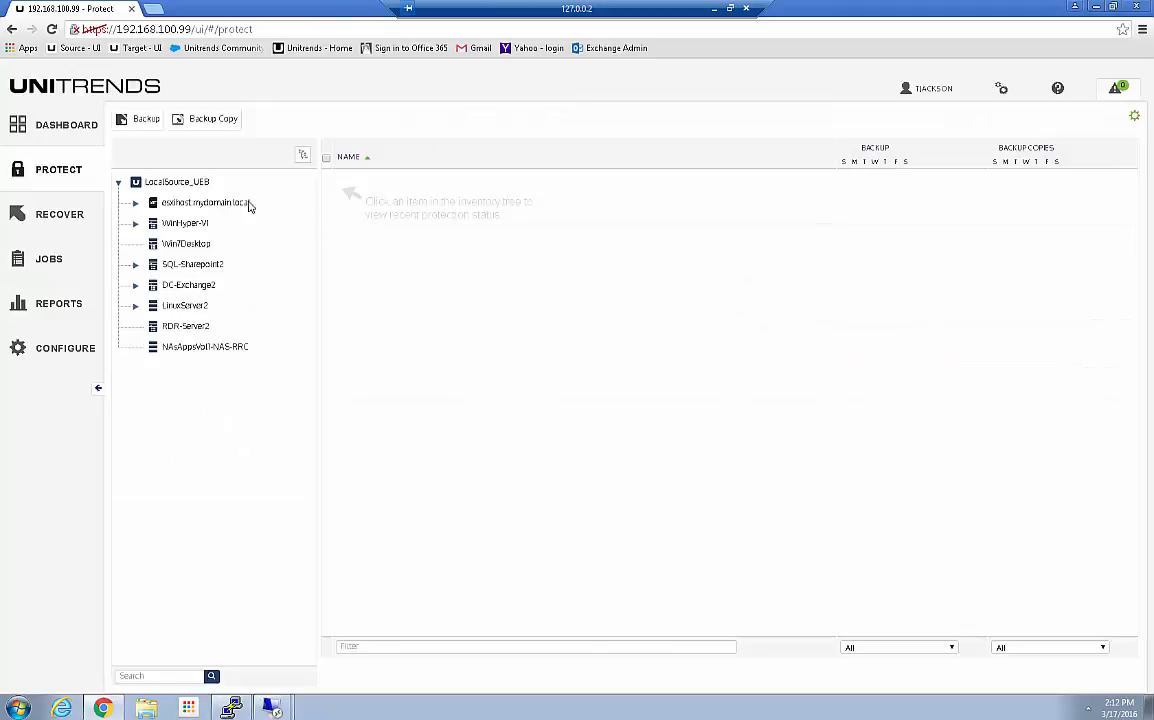
pyautogui.click(135, 285)
pyautogui.click(191, 309)
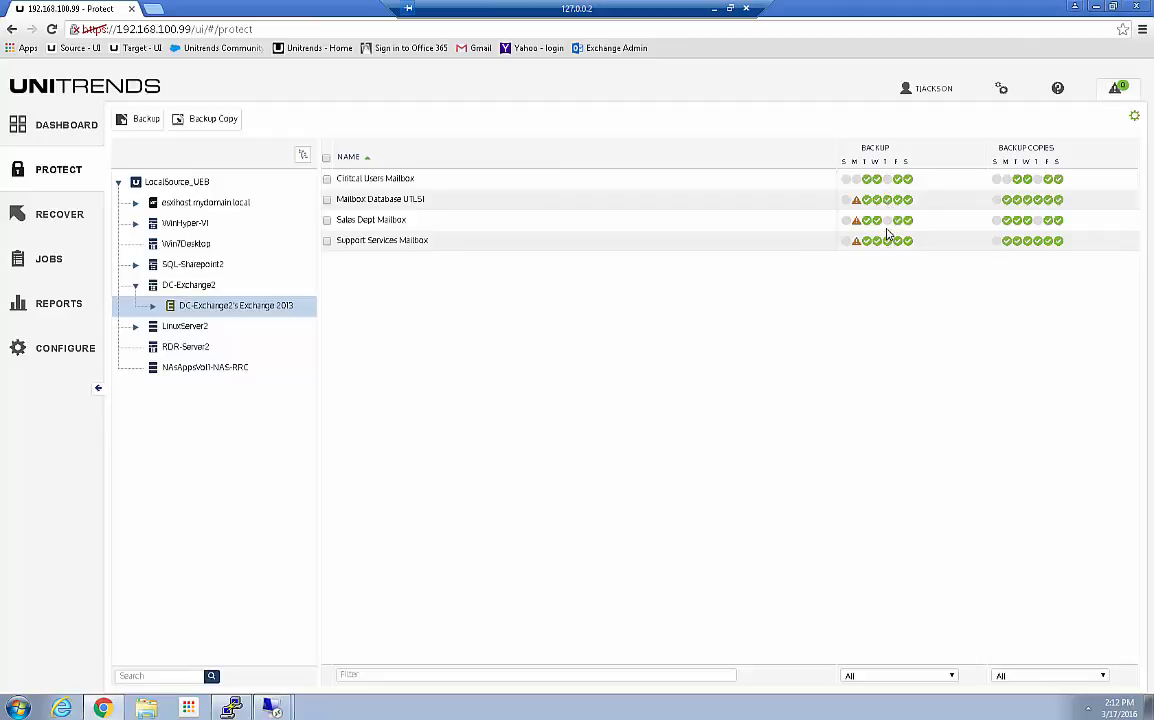
pyautogui.click(877, 180)
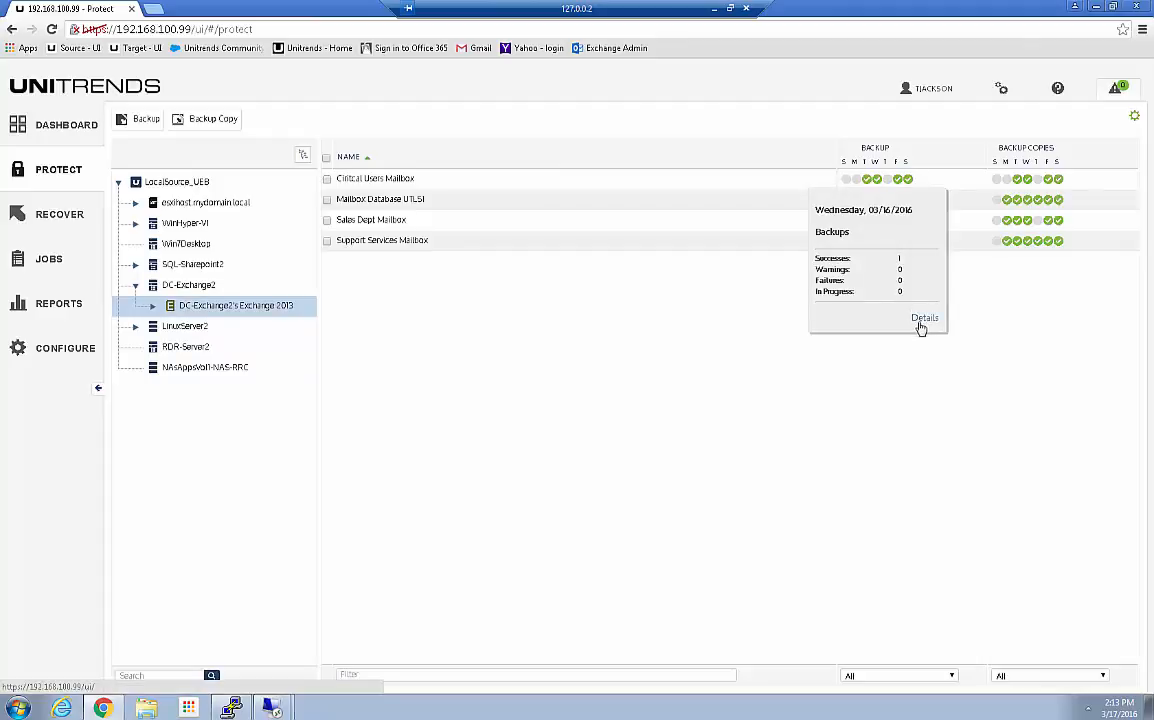
pyautogui.click(870, 360)
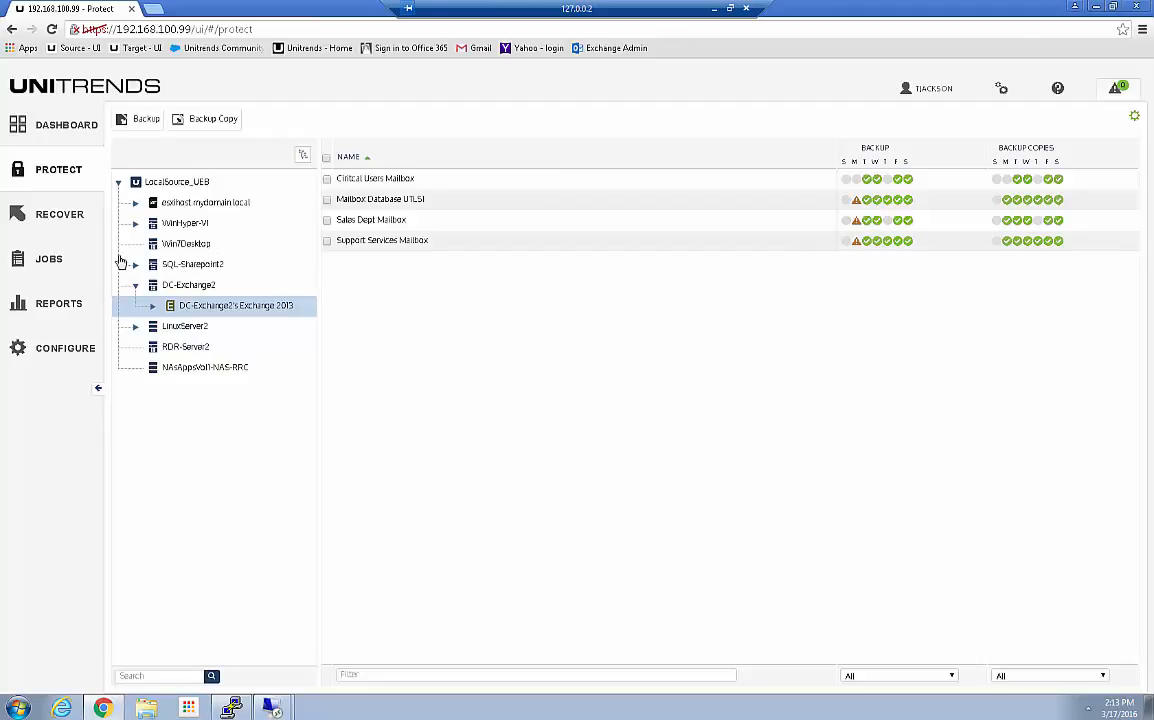
# Filter the backup catalog by asset name "dc-" and inspect the backups listed under both DC-Exchange2 entries.
pyautogui.click(52, 218)
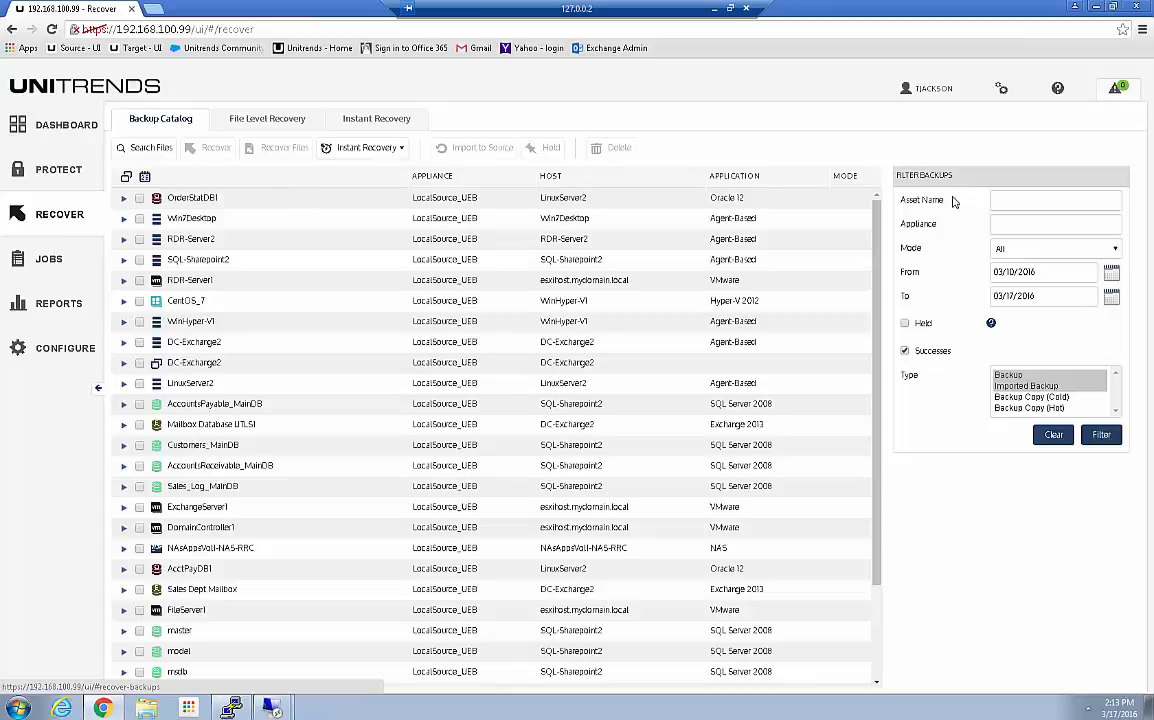
pyautogui.click(1002, 199)
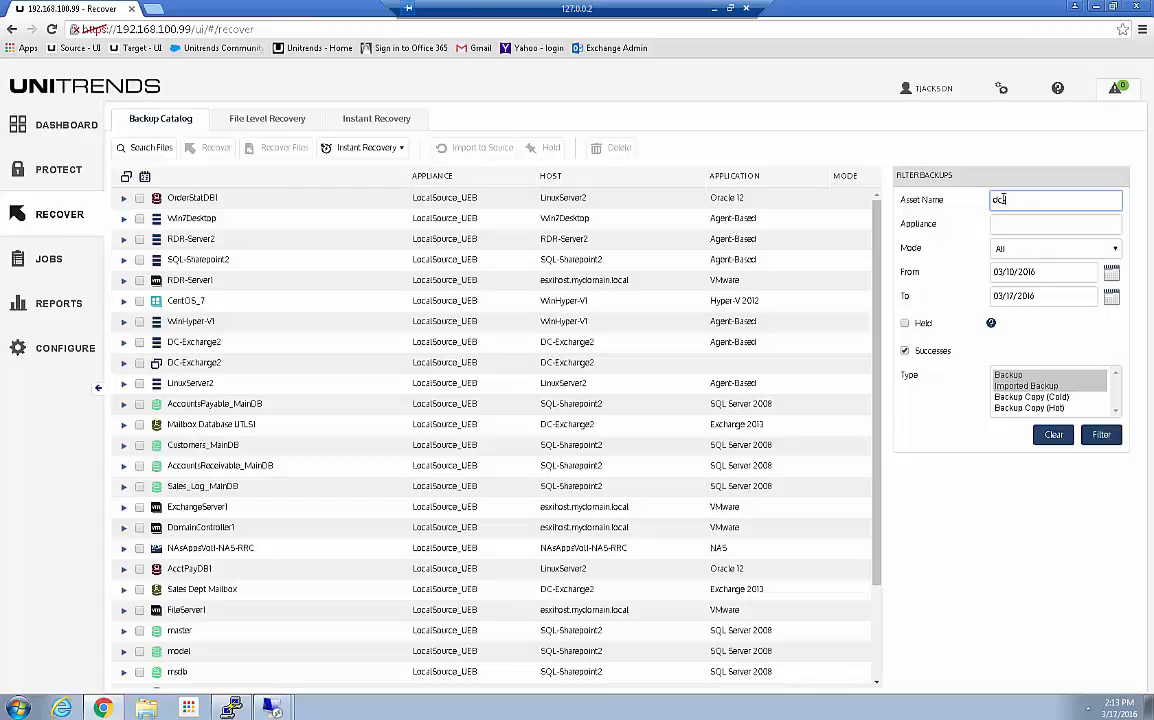
pyautogui.press('Return')
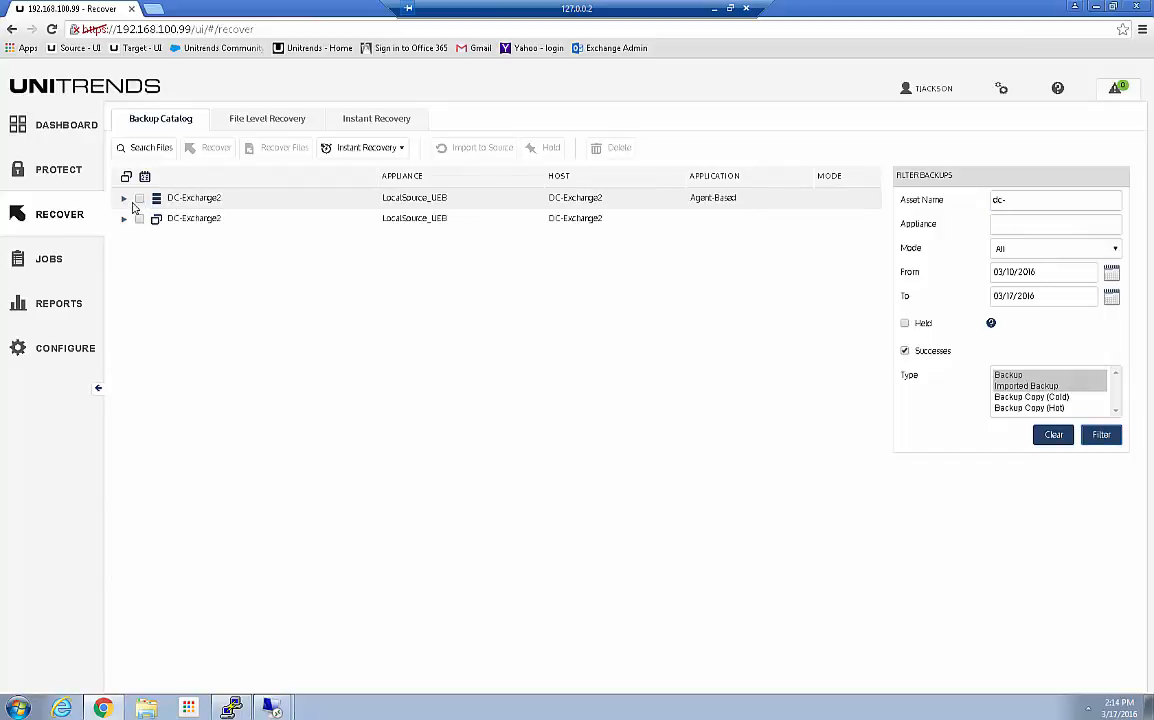
pyautogui.click(123, 198)
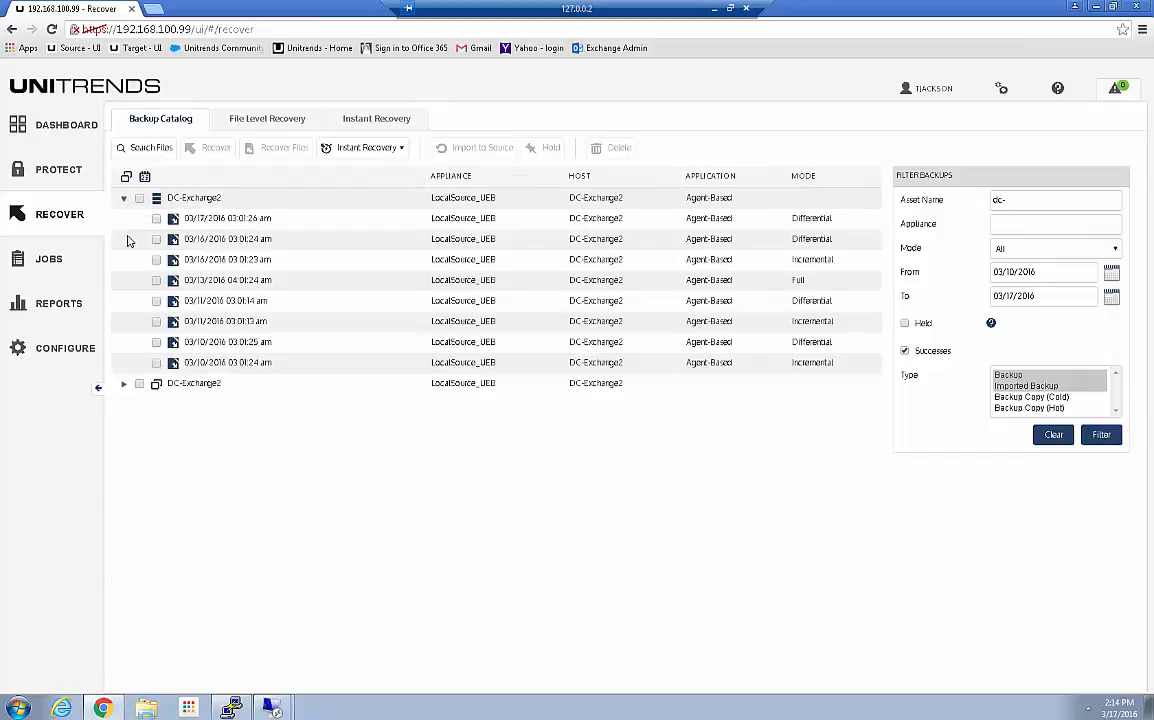
pyautogui.click(123, 383)
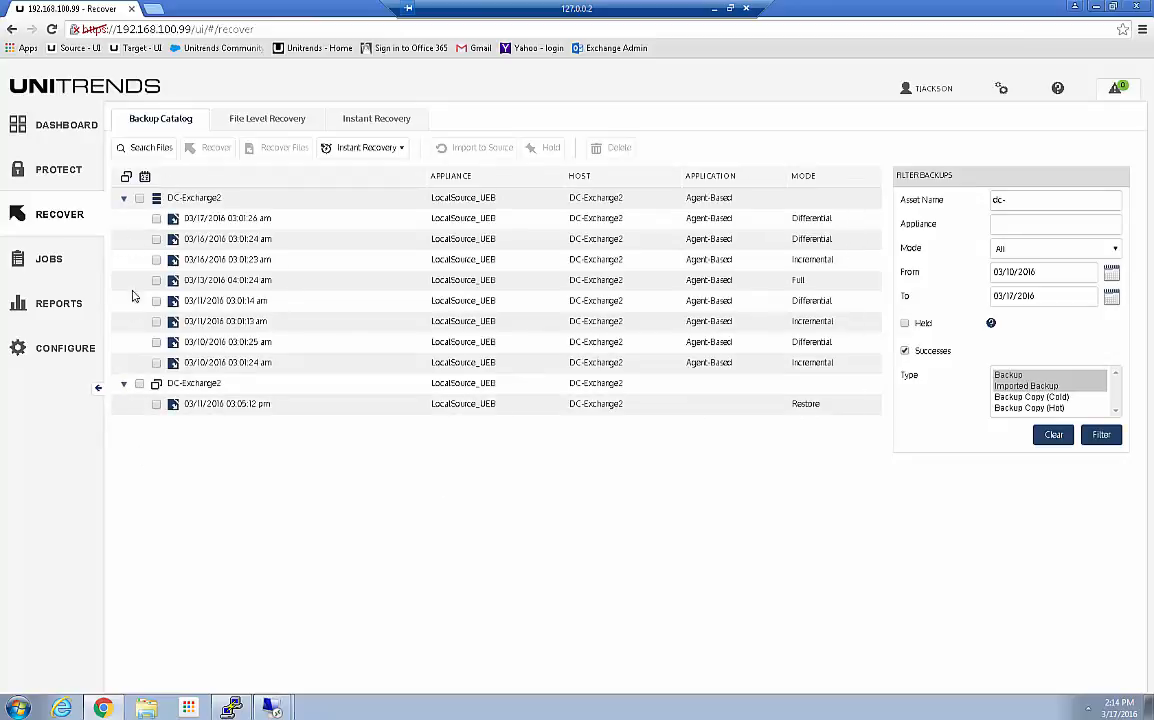
pyautogui.click(123, 383)
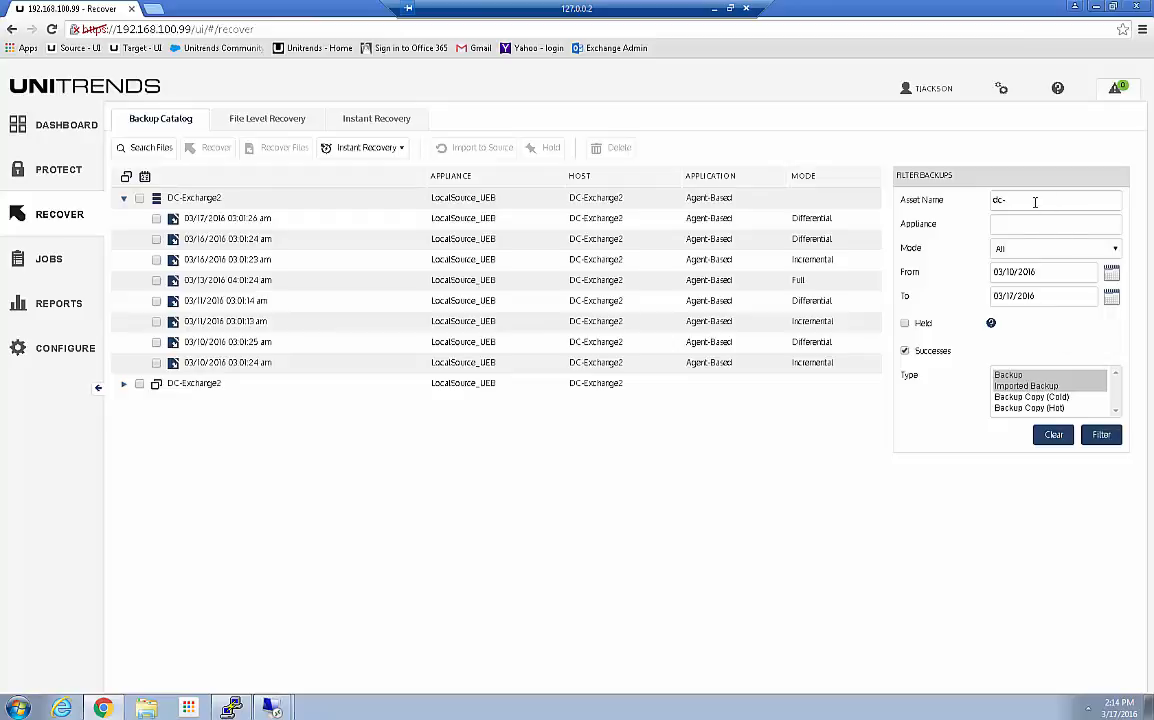
# Filter the backup catalog by asset name "mail" and list the backups of the Ciritcal Users Mailbox.
pyautogui.moveTo(1008, 200); pyautogui.dragTo(925, 206)
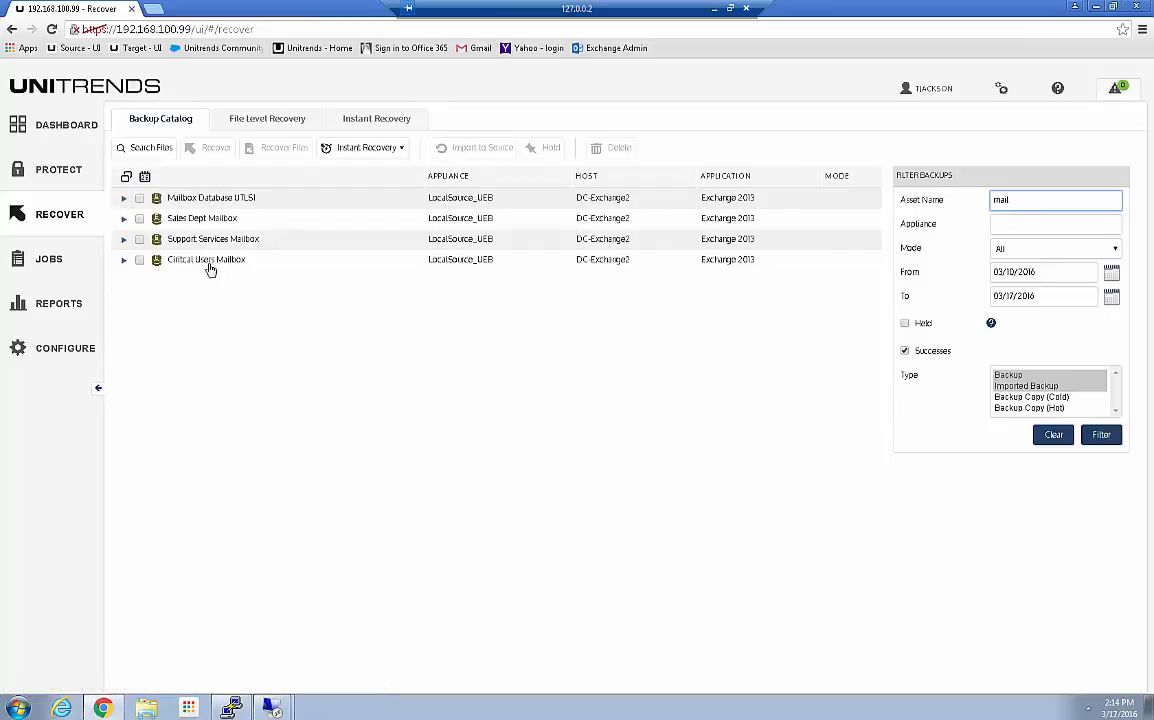
pyautogui.click(124, 262)
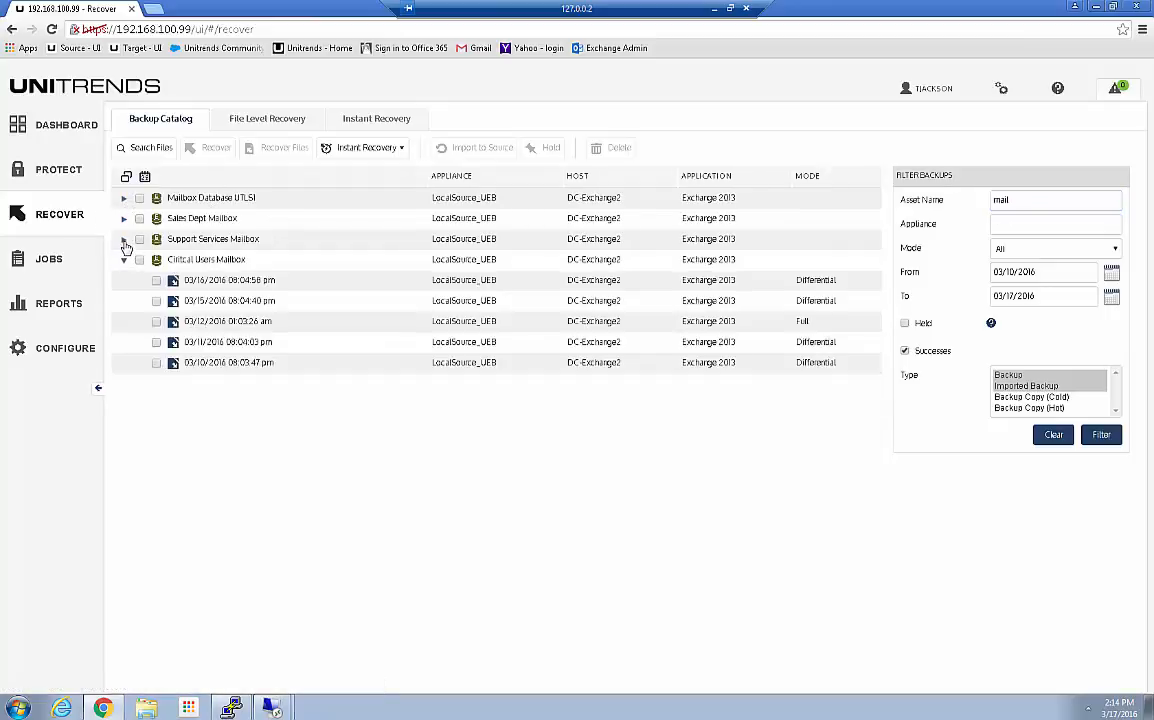
# List the Support Services Mailbox backups and create a file recovery object from the Ciritcal Users Mailbox differential backup of 03/16/2016 08:04:58 pm.
pyautogui.click(124, 239)
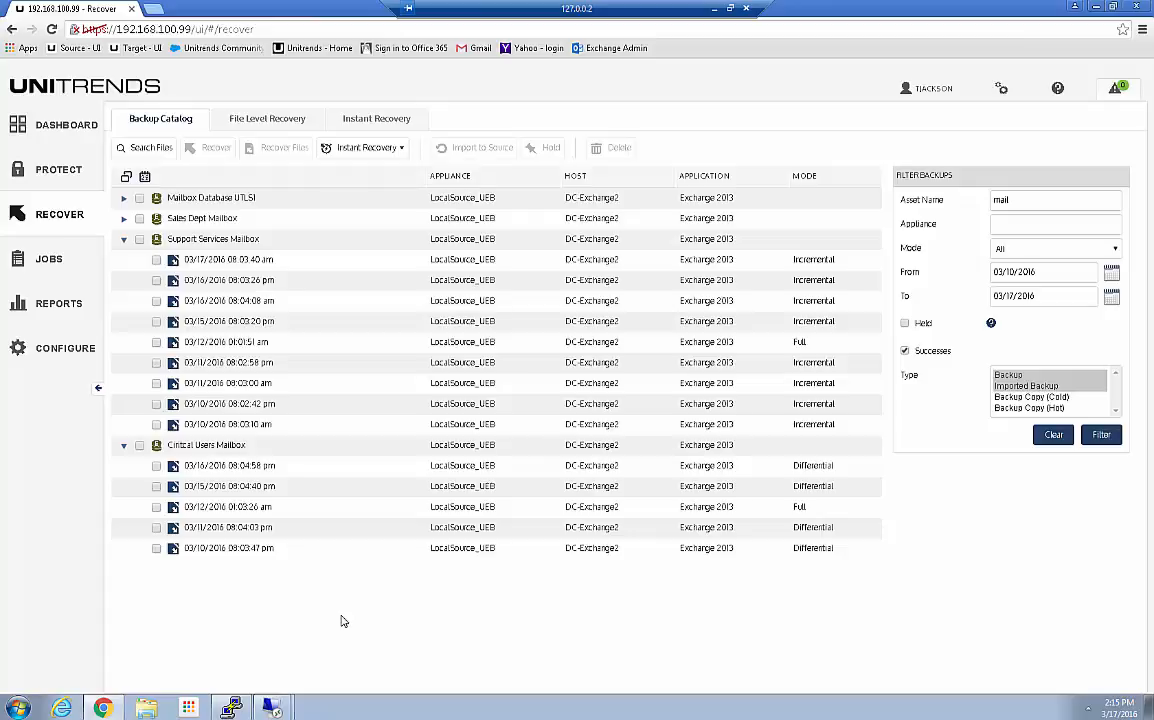
pyautogui.click(156, 466)
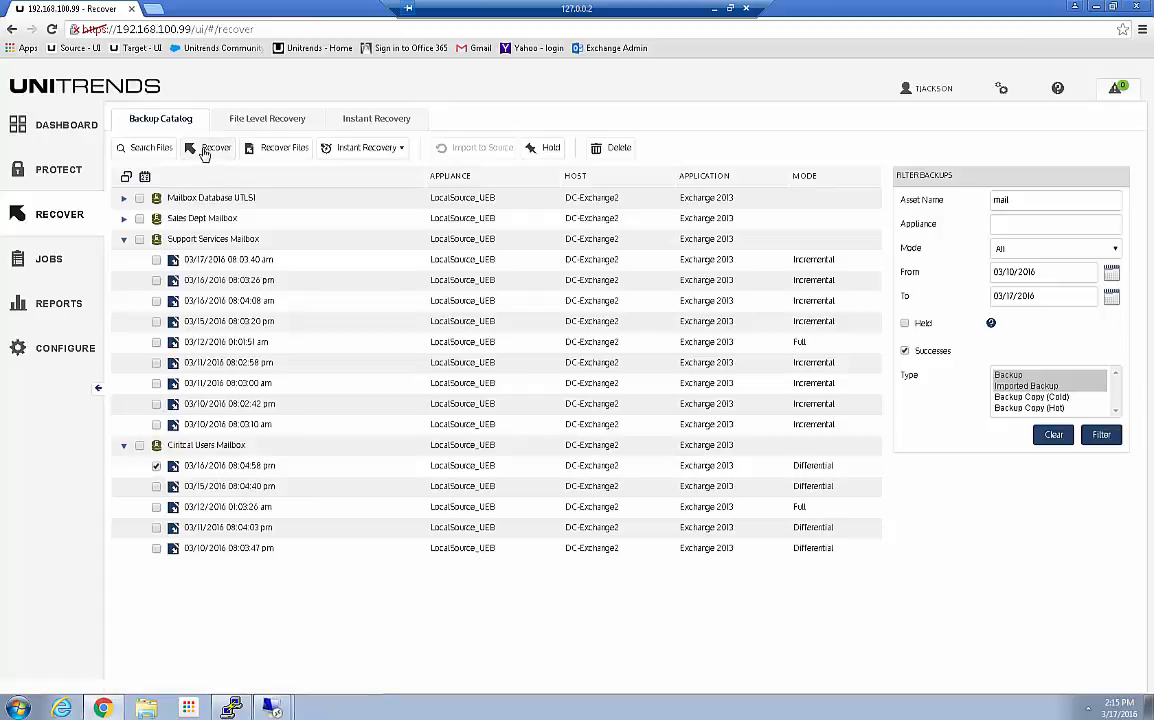
pyautogui.click(272, 150)
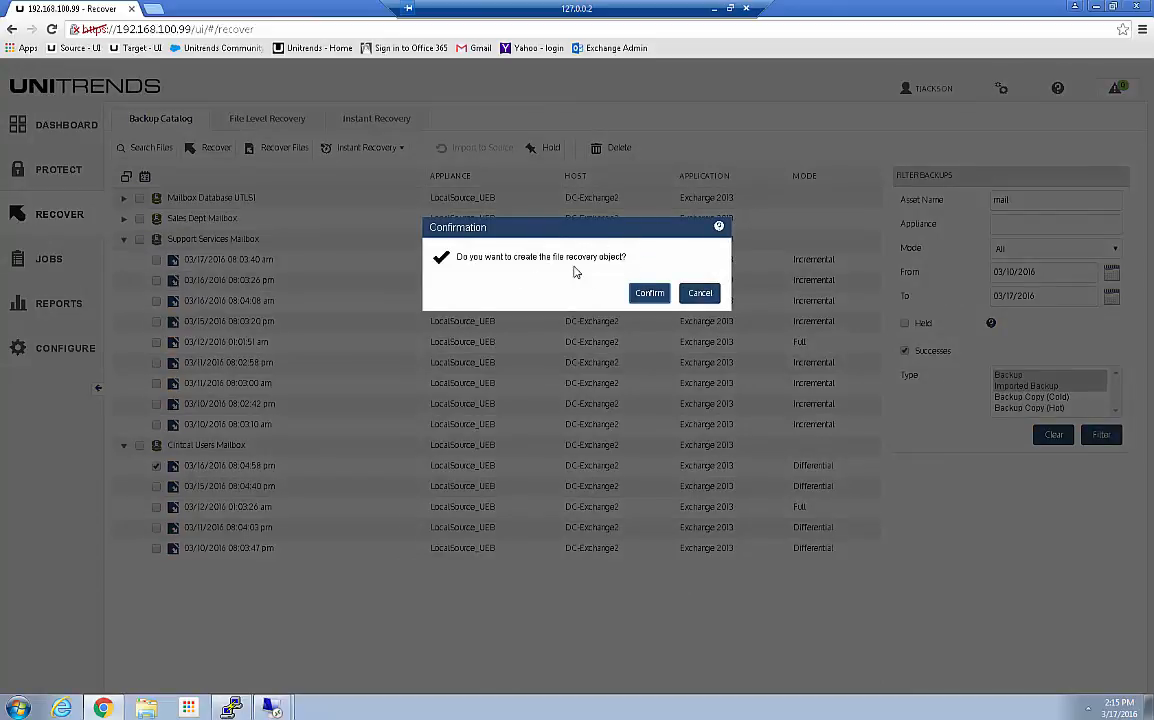
pyautogui.click(650, 293)
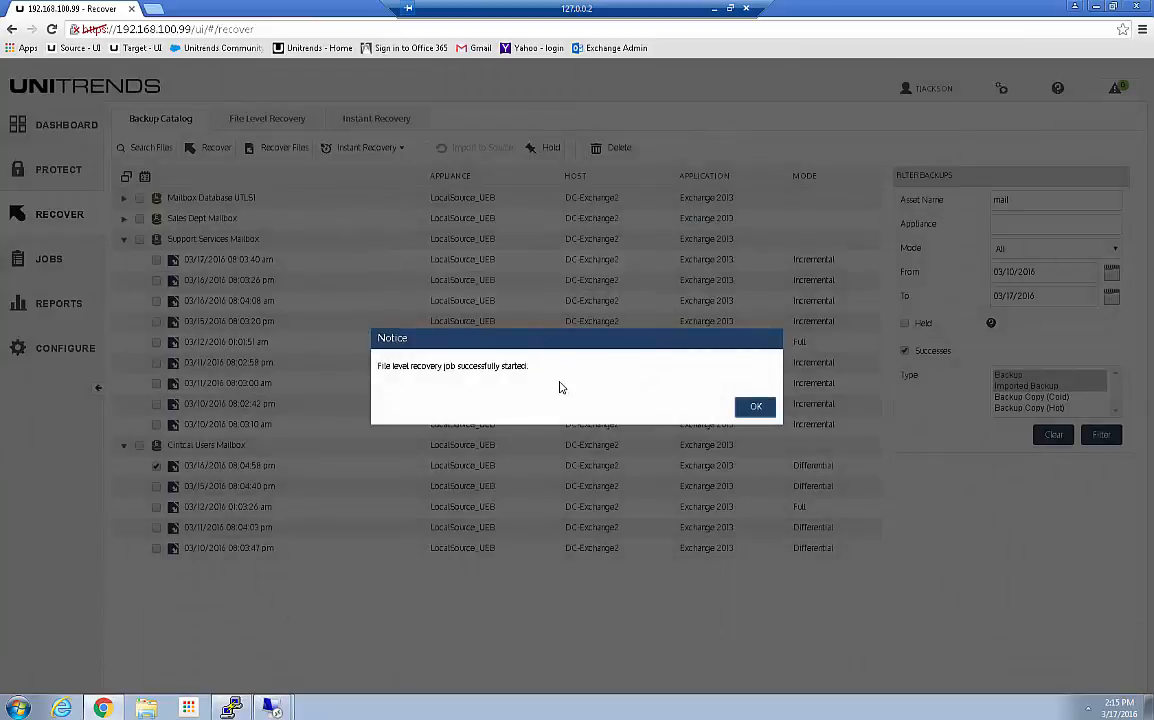
pyautogui.click(755, 407)
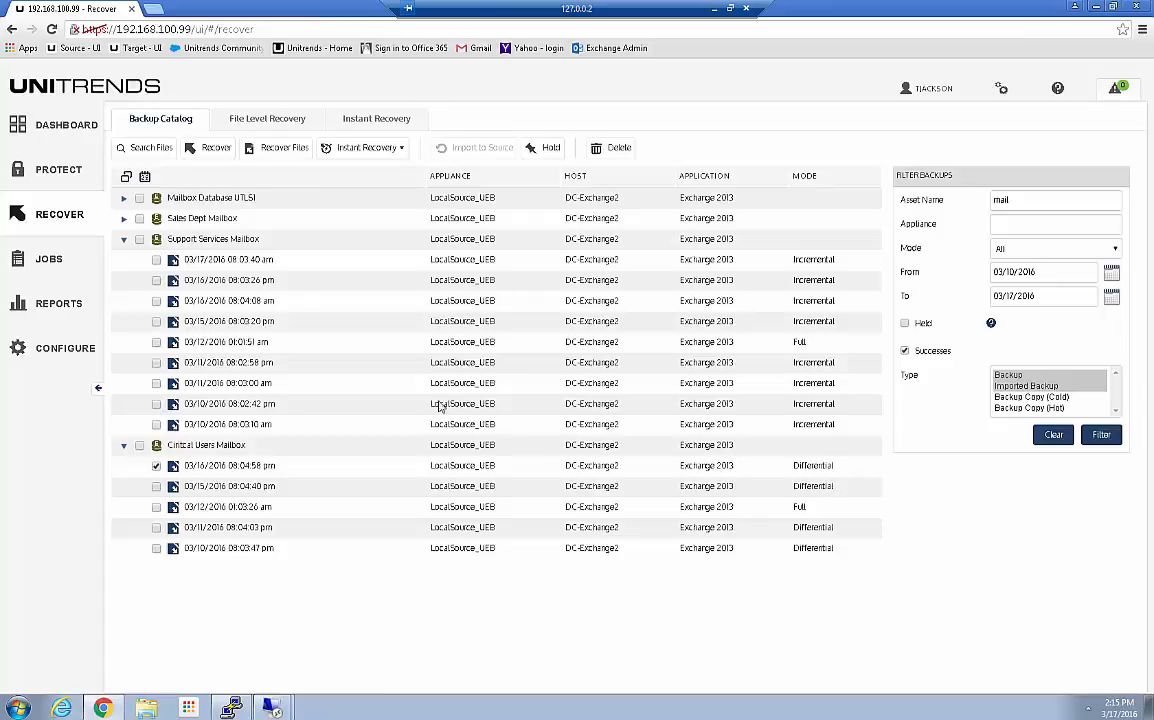
# Show the details of the Exchange file level recovery object, including its CIFS path.
pyautogui.click(255, 121)
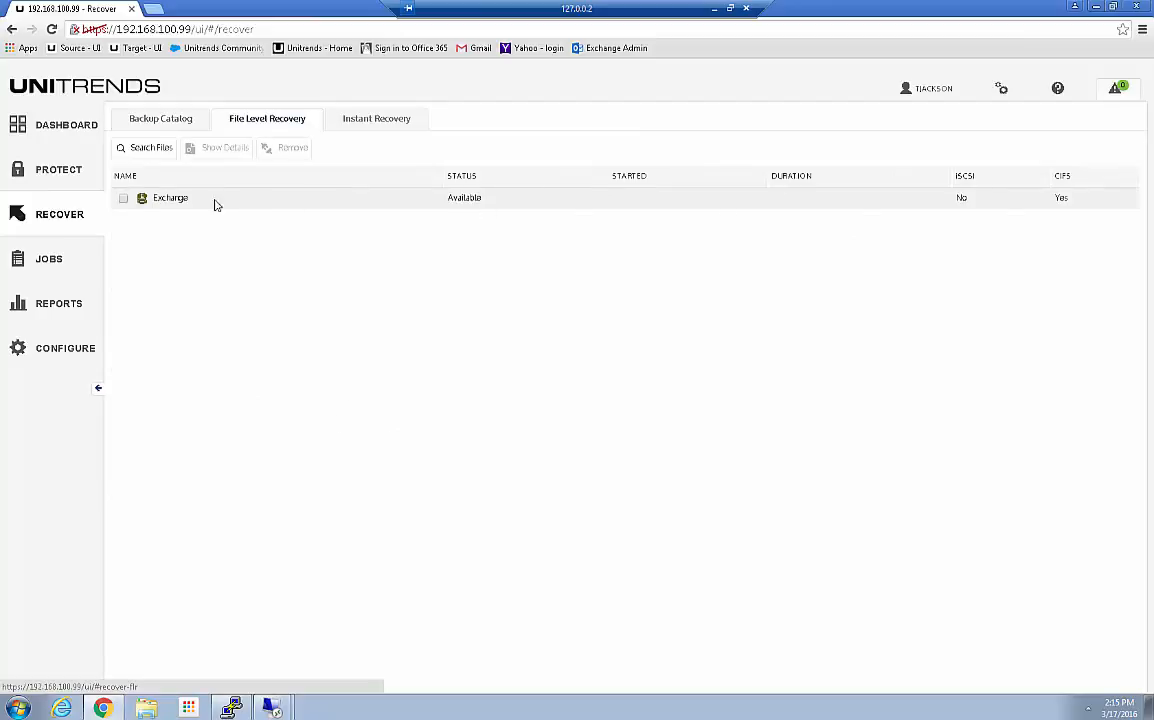
pyautogui.click(123, 199)
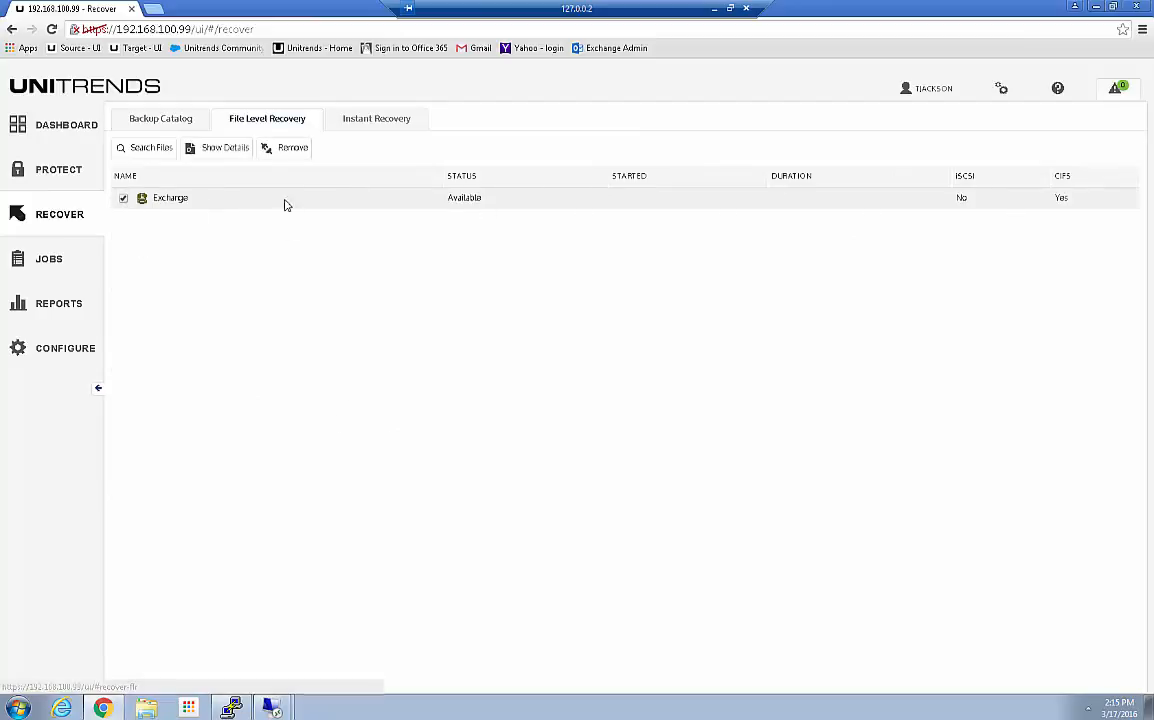
pyautogui.click(217, 150)
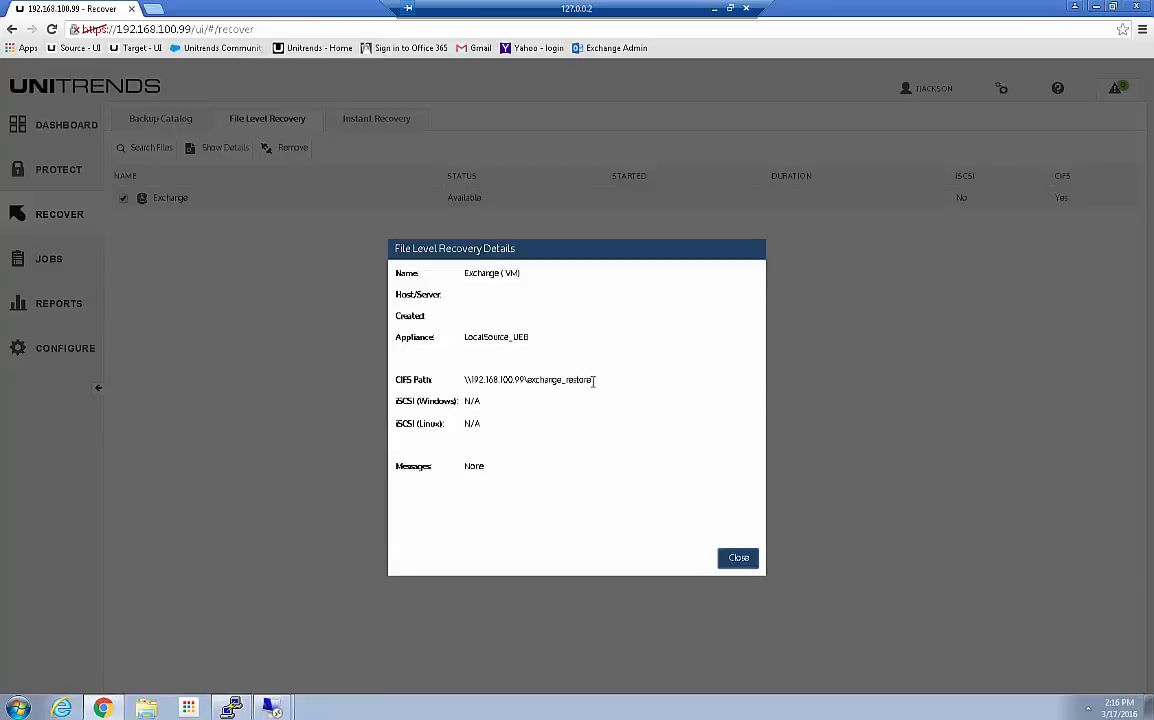
# Switch to Windows Explorer and open the merged folder in the exchange_restore share on \\192.168.100.99.
pyautogui.click(141, 708)
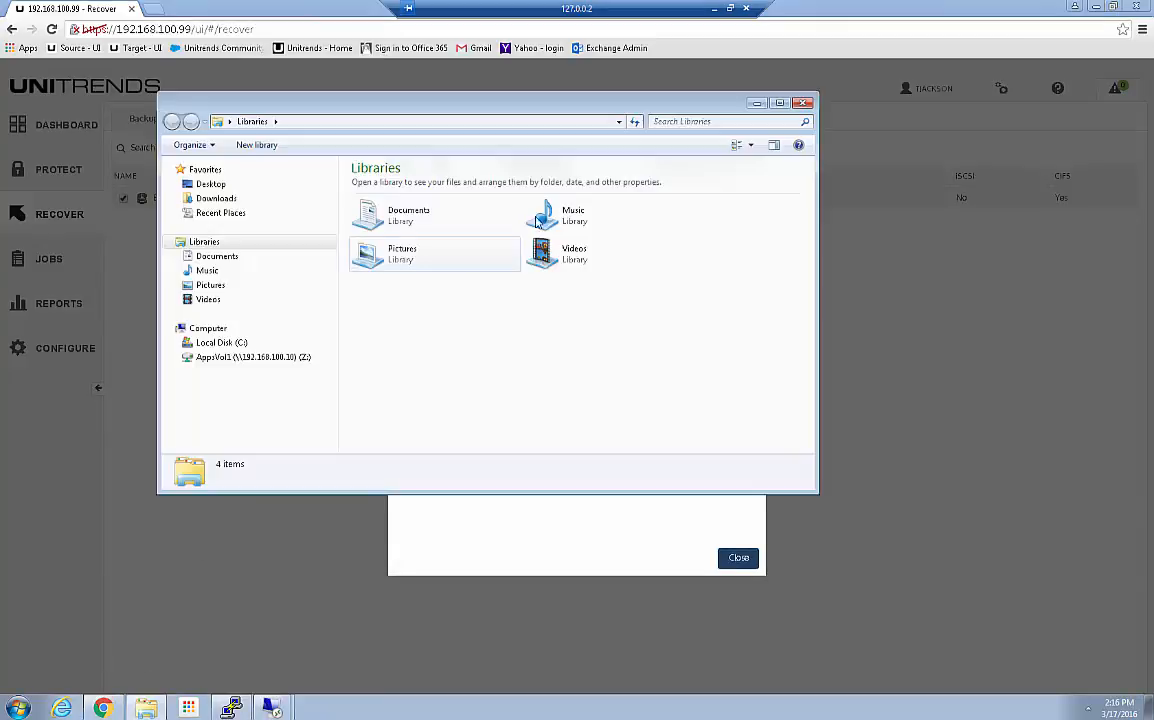
pyautogui.click(620, 124)
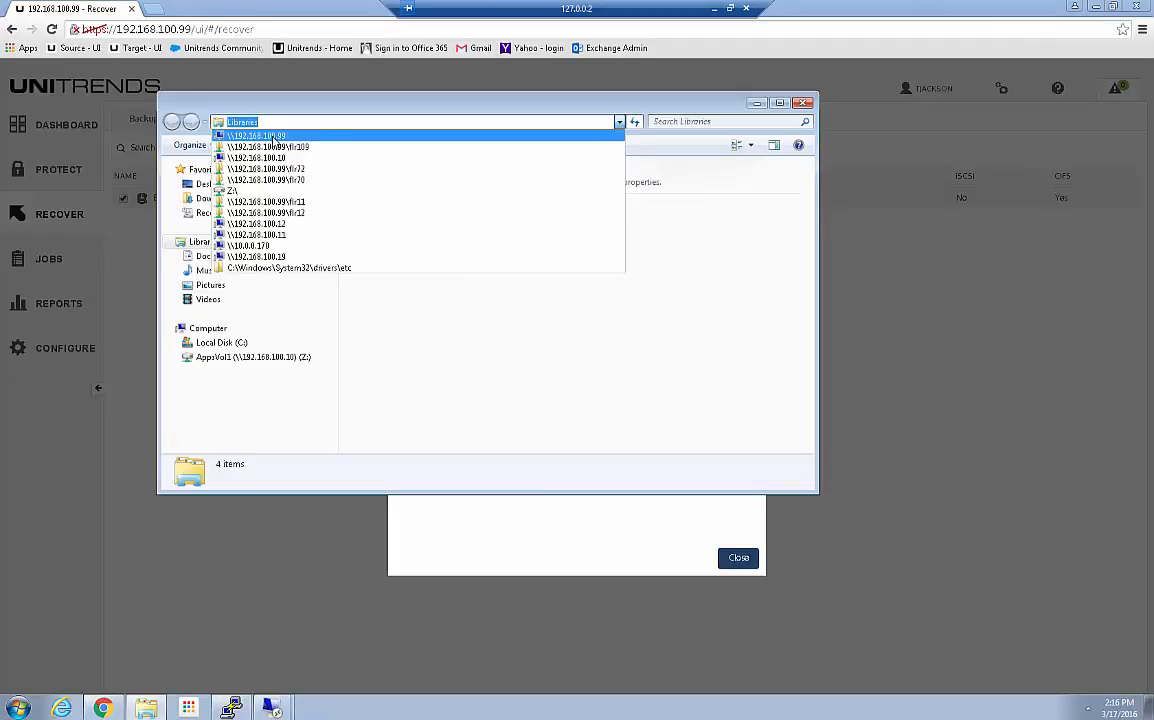
pyautogui.click(480, 131)
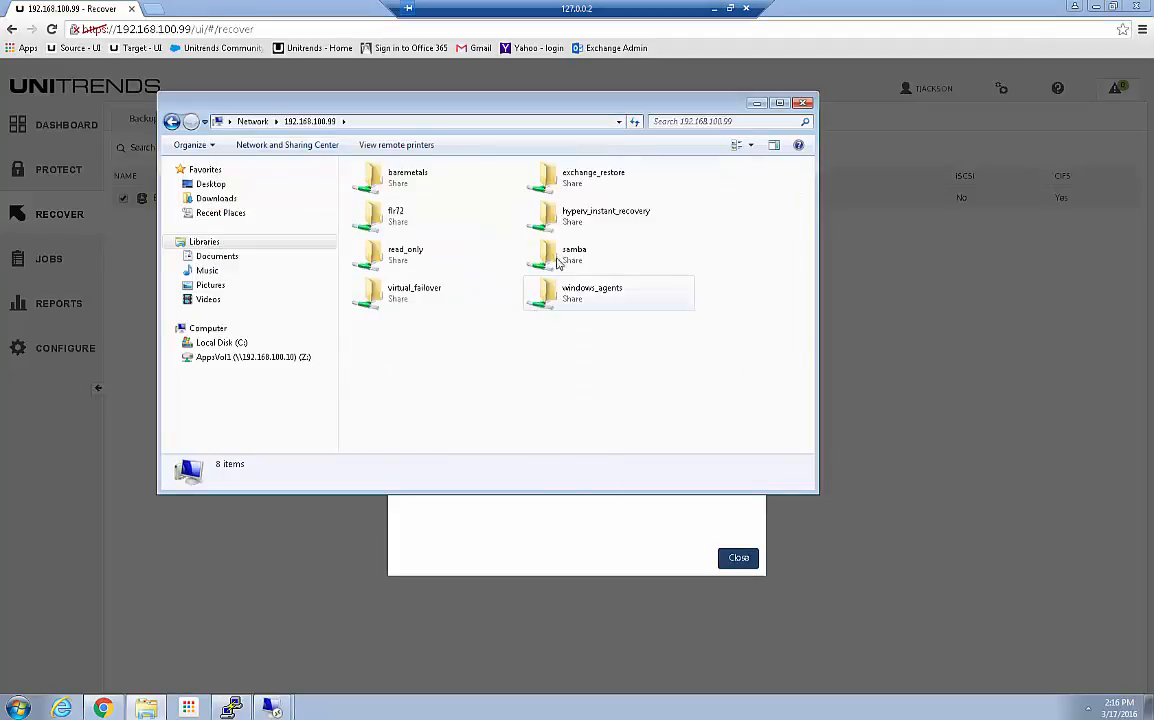
pyautogui.doubleClick(592, 180)
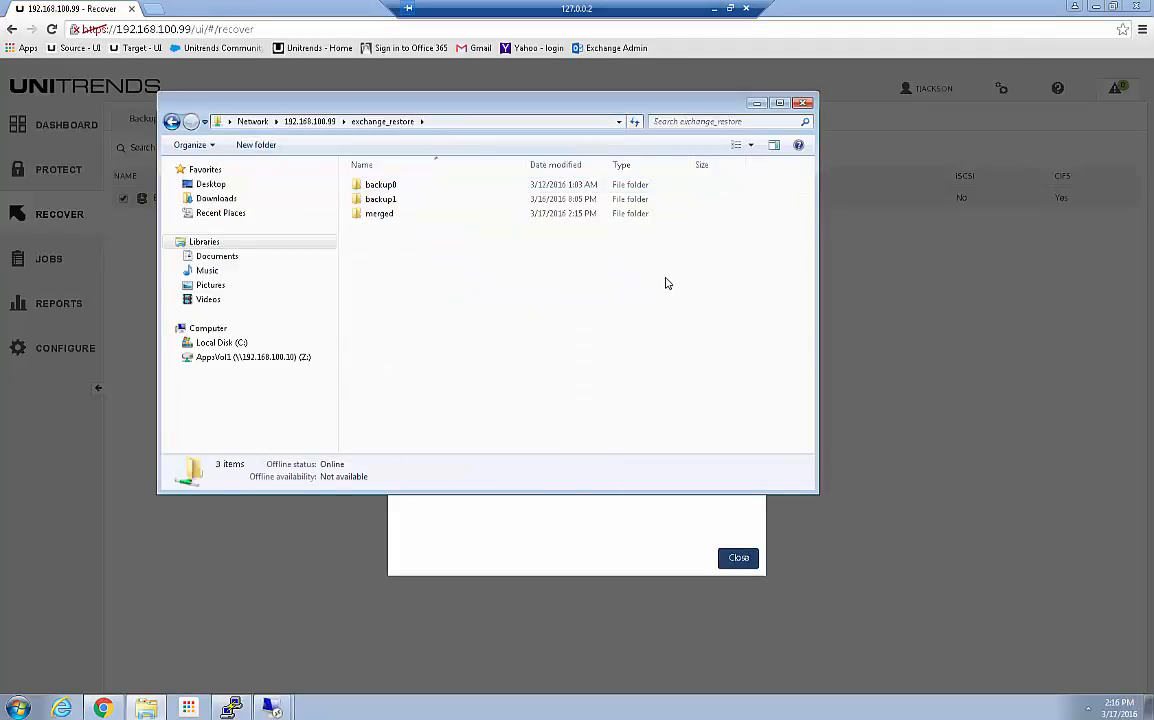
pyautogui.doubleClick(381, 215)
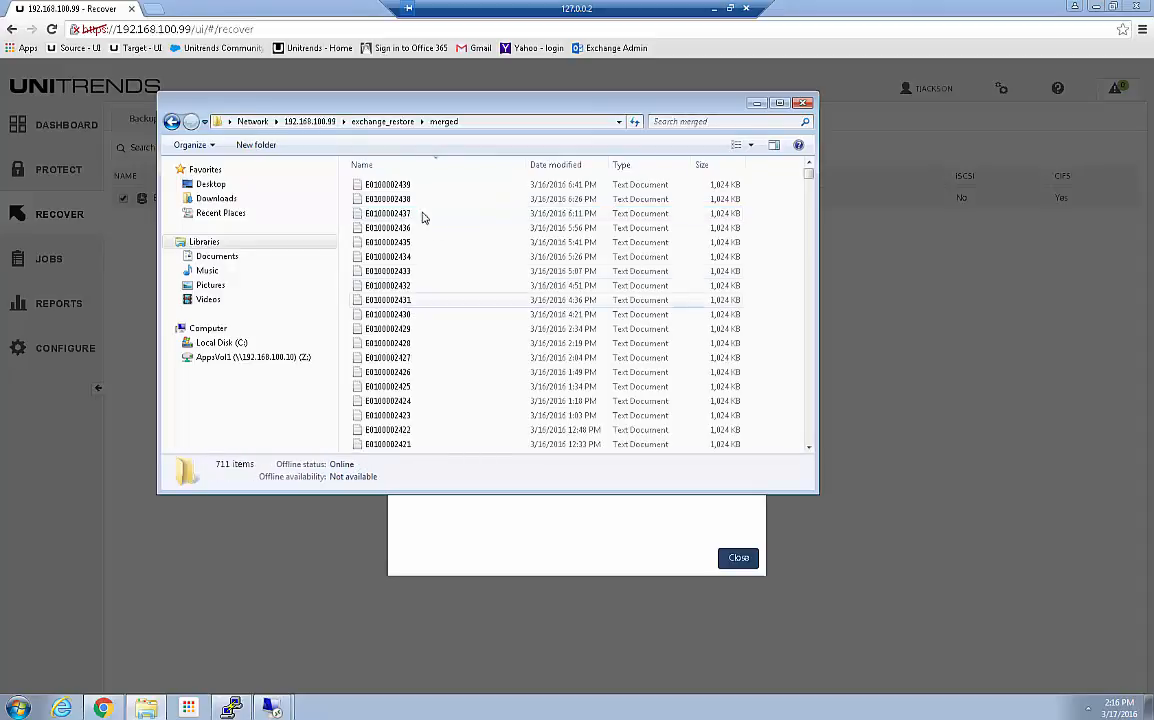
# Sort the merged folder by name, inspect Ciritcal Mgt Users.edb and the log files, and close the folder window and recovery details.
pyautogui.click(431, 165)
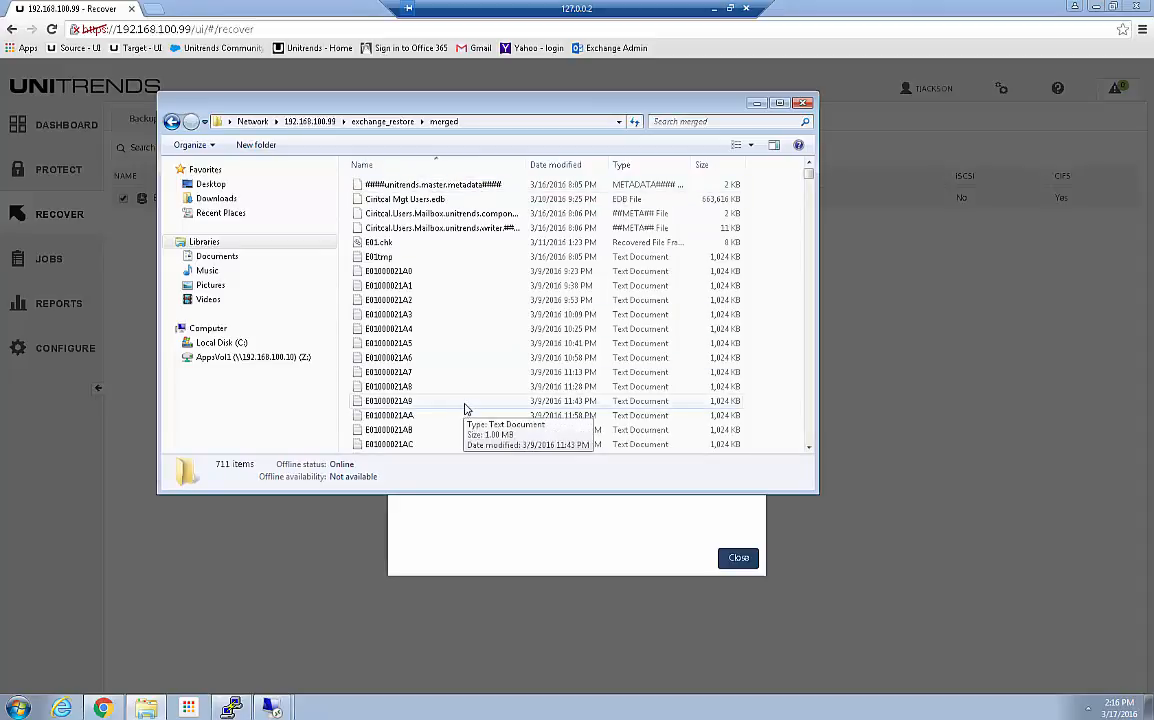
pyautogui.click(402, 199)
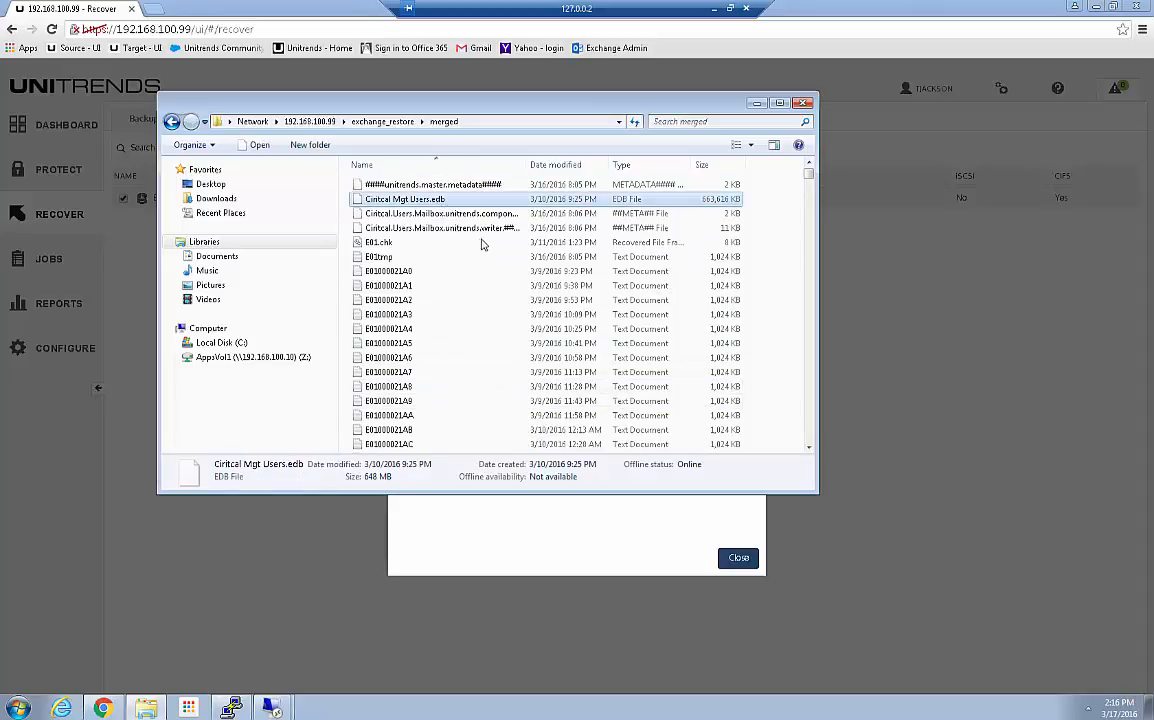
pyautogui.scroll(-15, 445, 370)
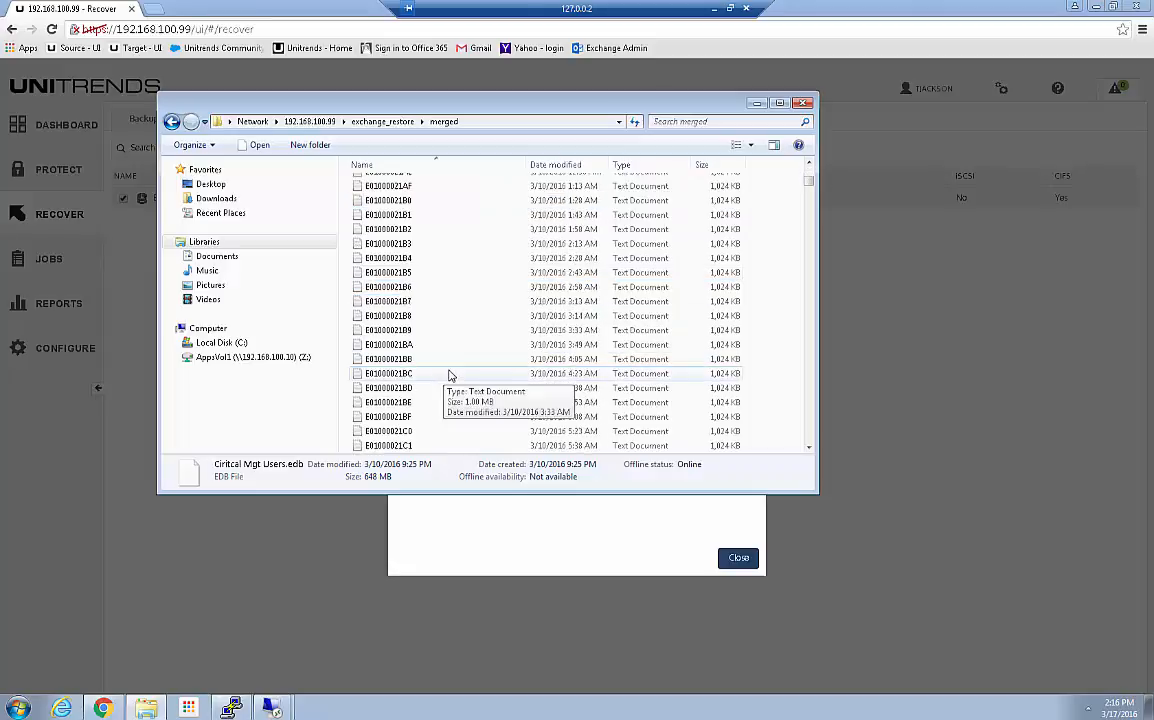
pyautogui.scroll(-20, 455, 385)
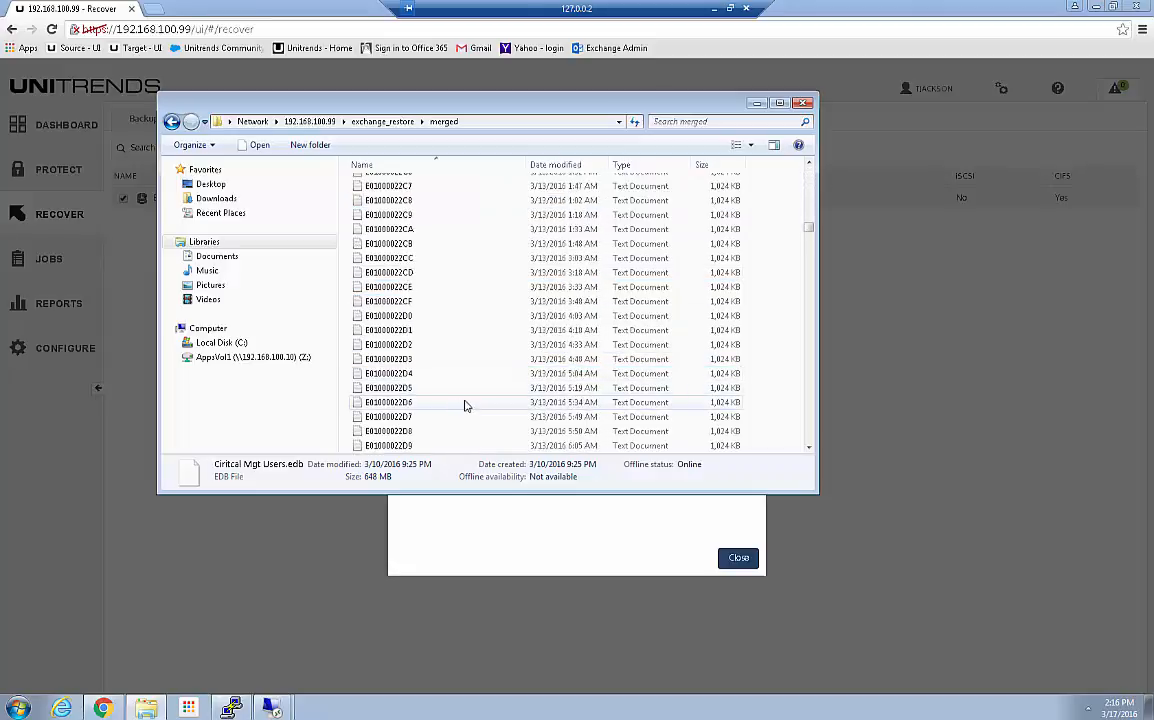
pyautogui.scroll(20, 467, 401)
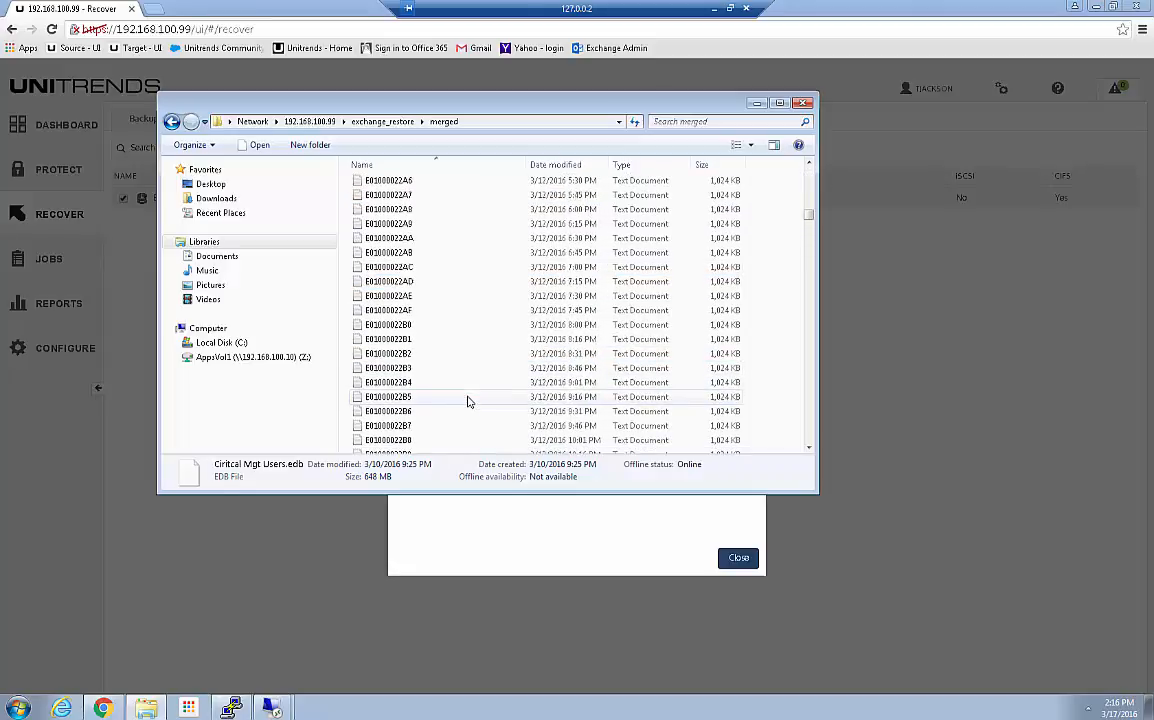
pyautogui.scroll(20, 464, 360)
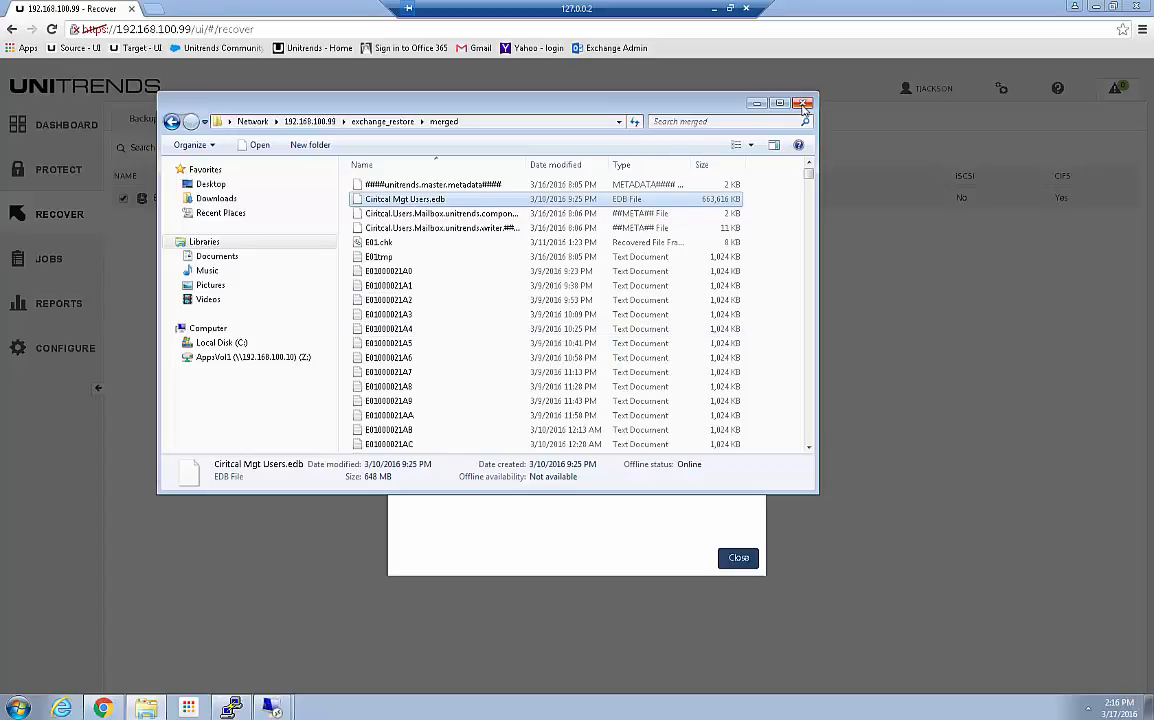
pyautogui.click(803, 104)
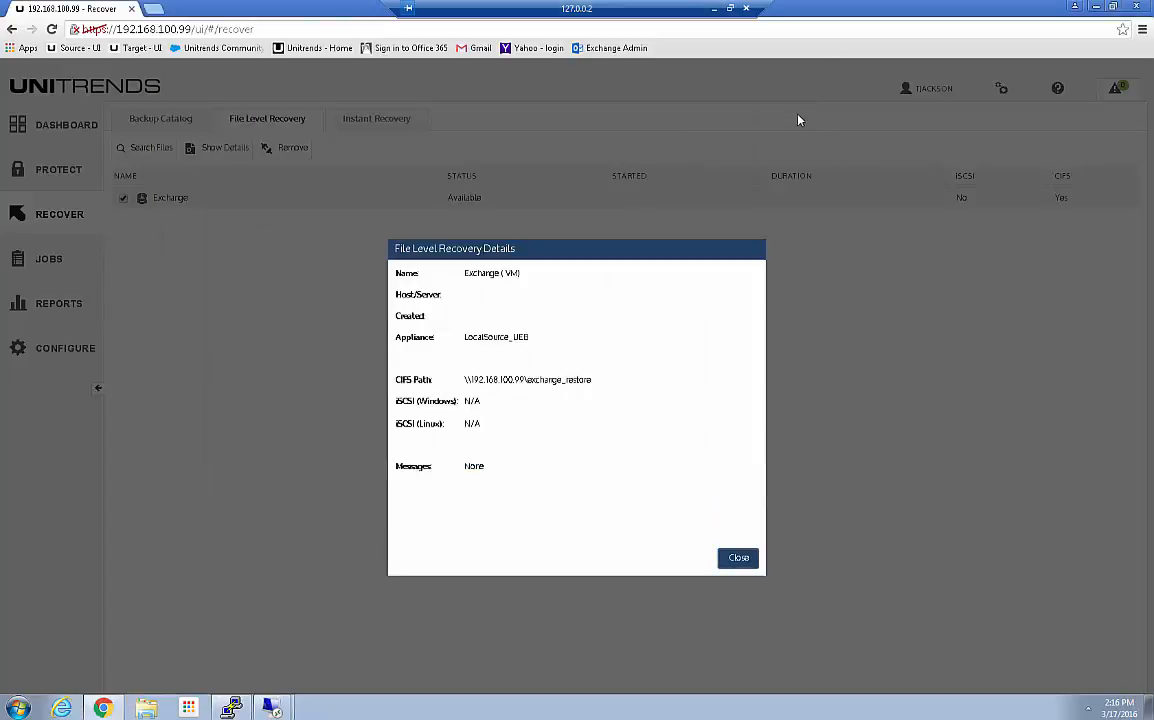
pyautogui.click(739, 559)
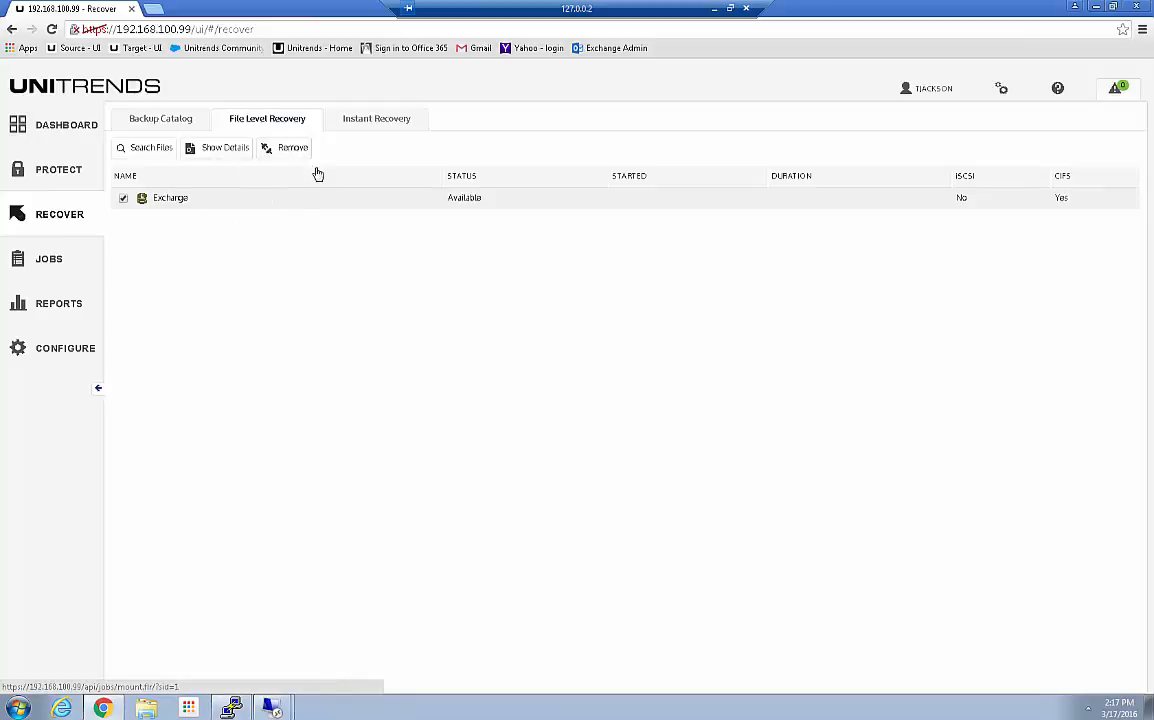
# Go to the active FLR list from the dashboard's recover summary and remove the Exchange file recovery object.
pyautogui.click(57, 126)
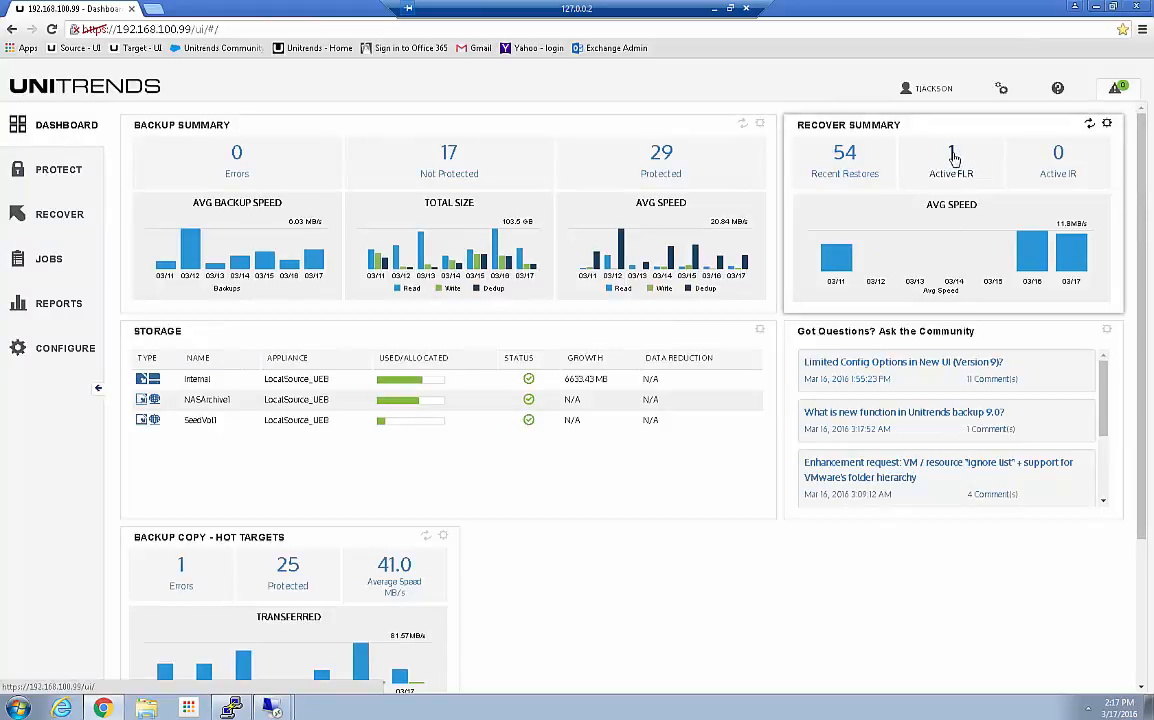
pyautogui.click(954, 157)
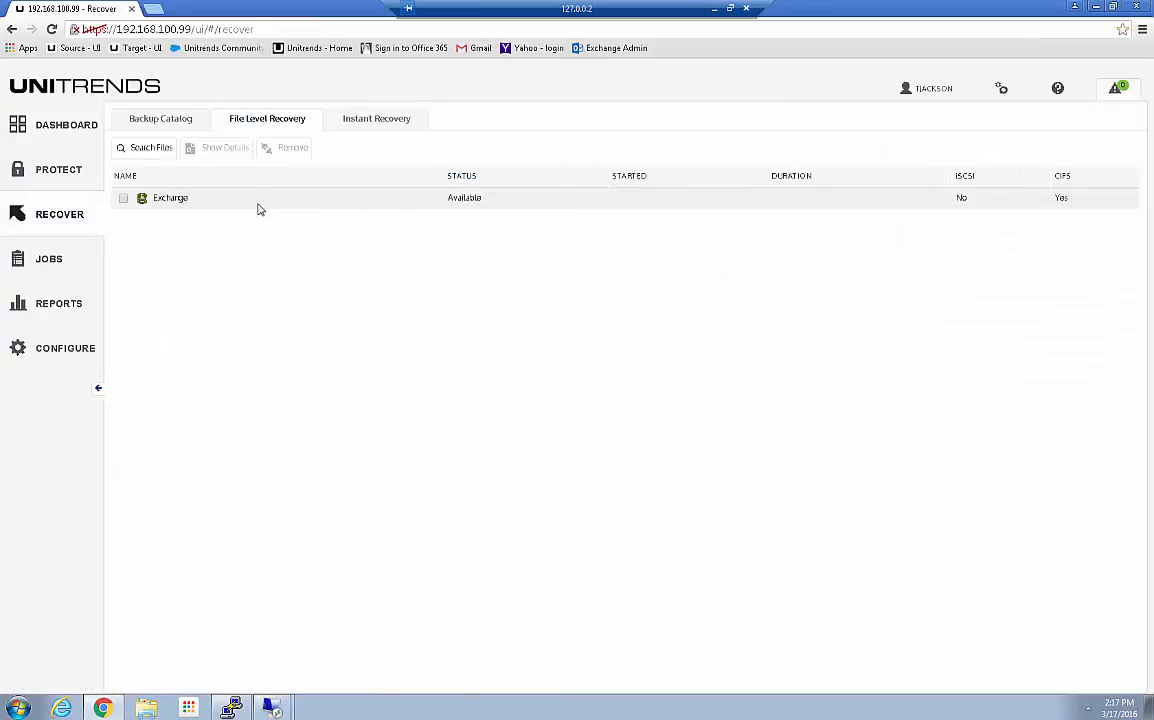
pyautogui.click(124, 199)
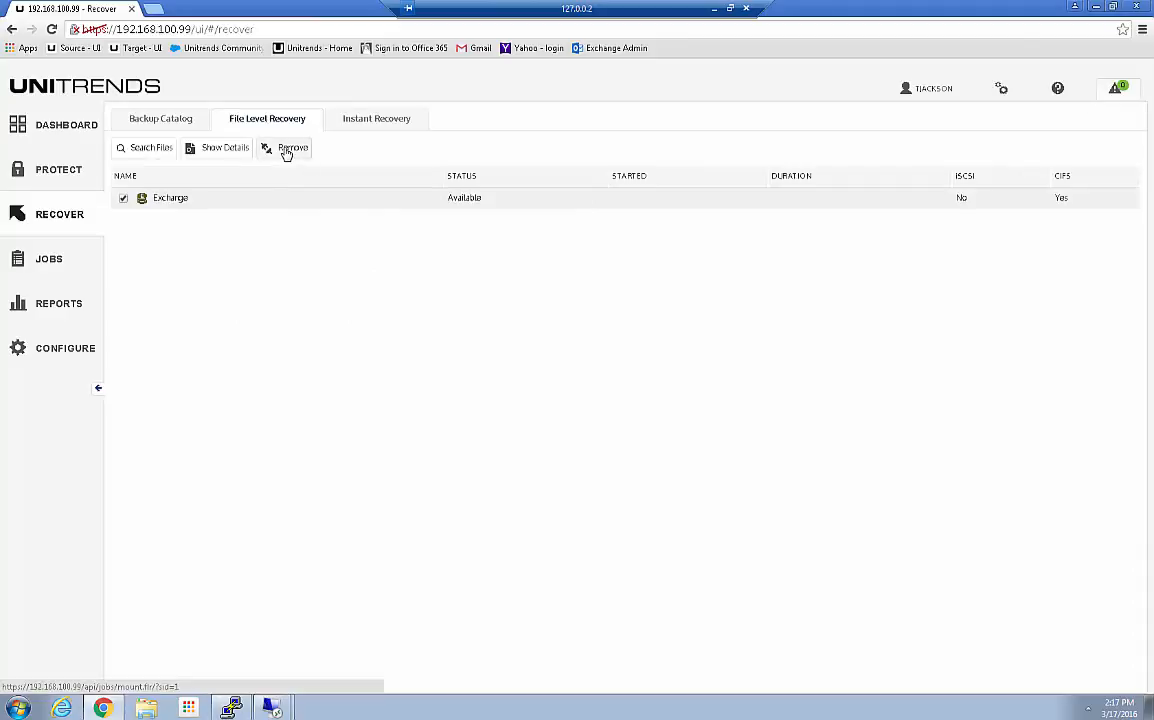
pyautogui.click(287, 150)
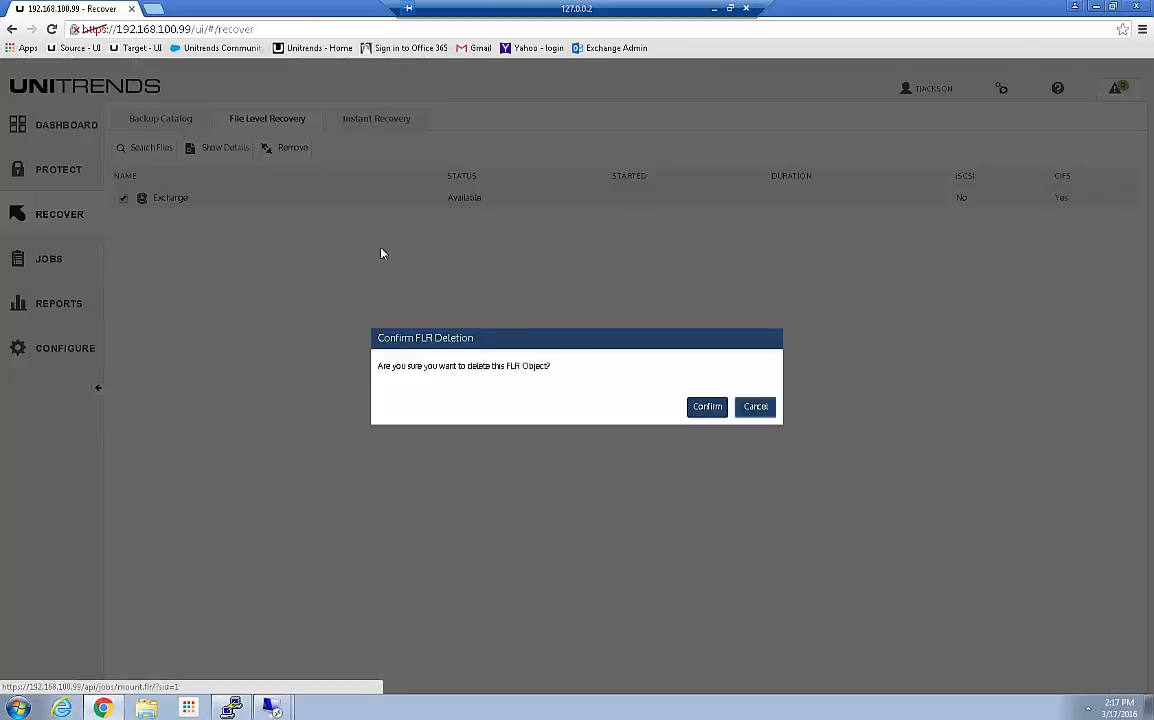
pyautogui.click(701, 409)
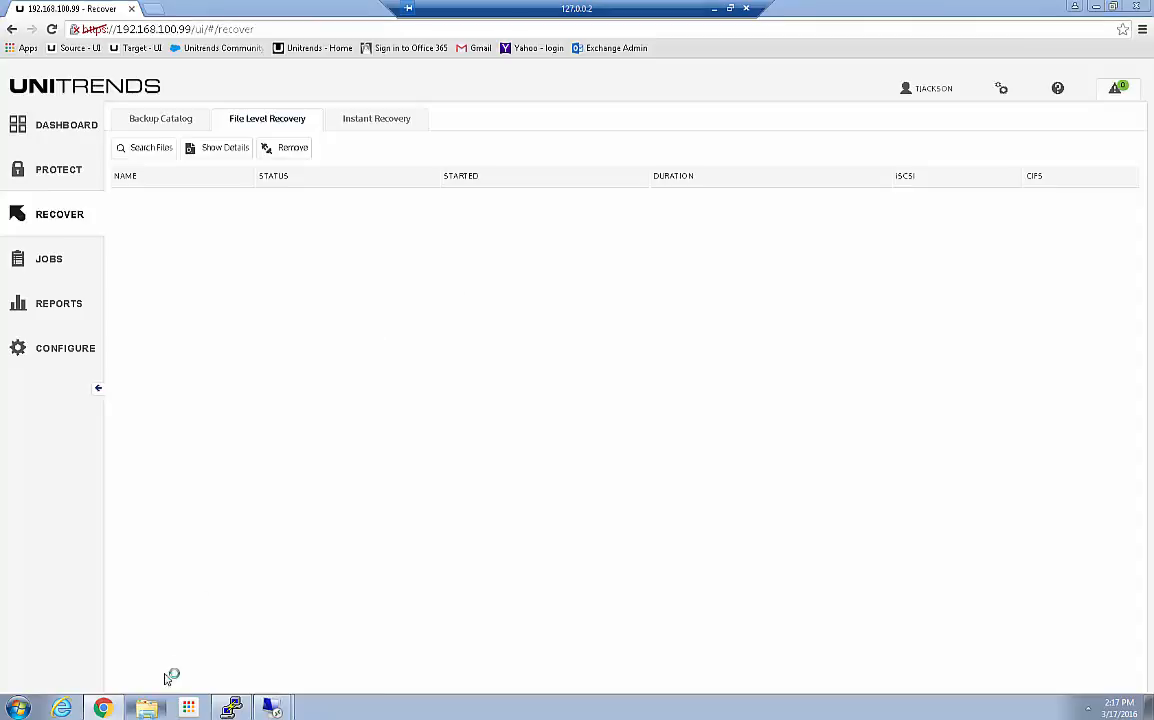
# Browse the shares on \\192.168.100.99 in Windows Explorer to check whether the exchange_restore share is still present.
pyautogui.click(146, 707)
pyautogui.click(619, 121)
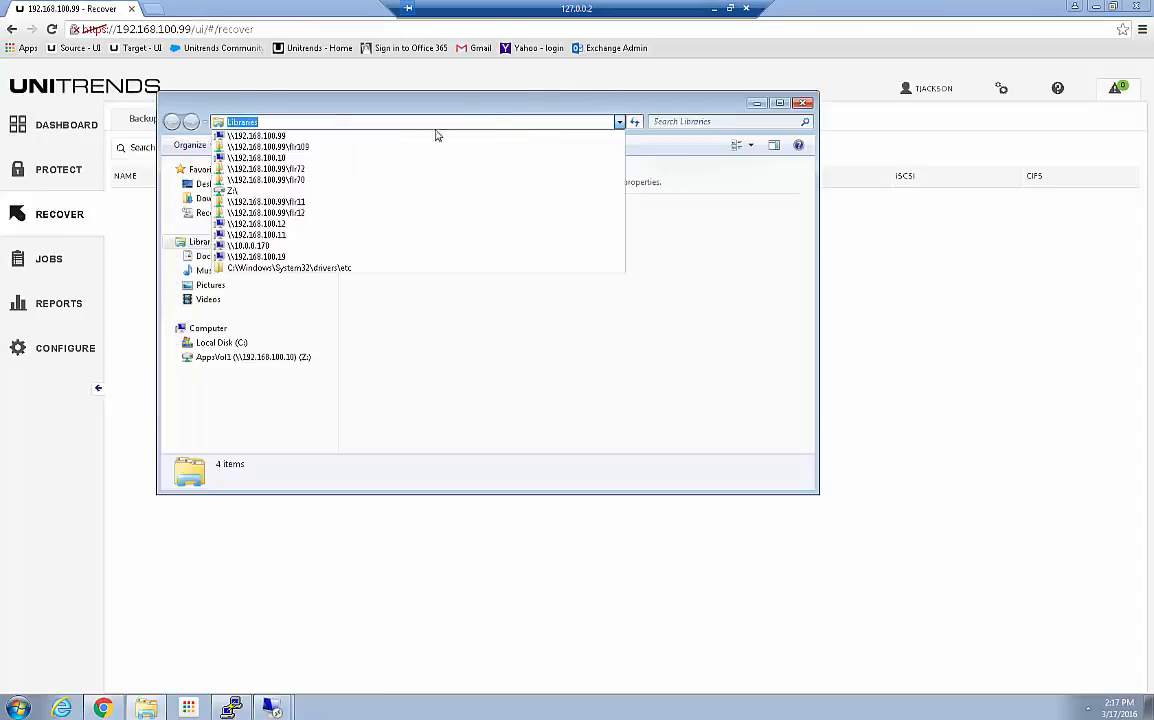
pyautogui.click(300, 135)
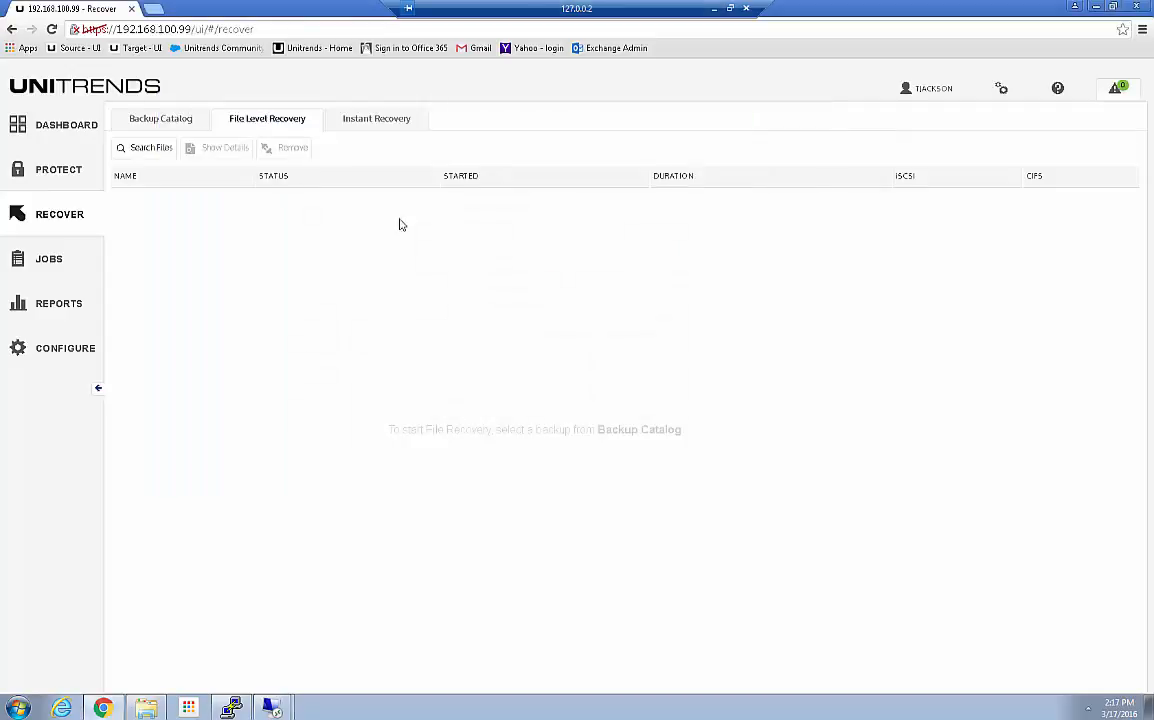
# Filter the backup catalog by asset name "mail" and list the backups of the Ciritcal Users and Support Services mailboxes.
pyautogui.click(158, 119)
pyautogui.click(1006, 199)
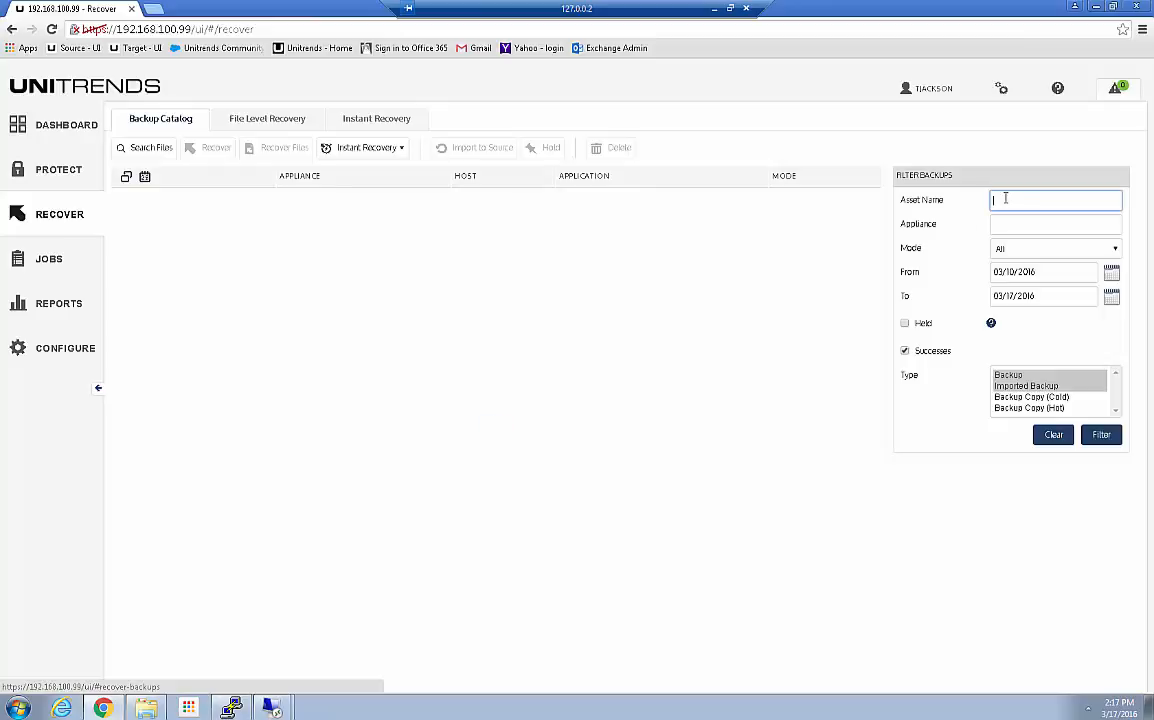
pyautogui.write('mail')
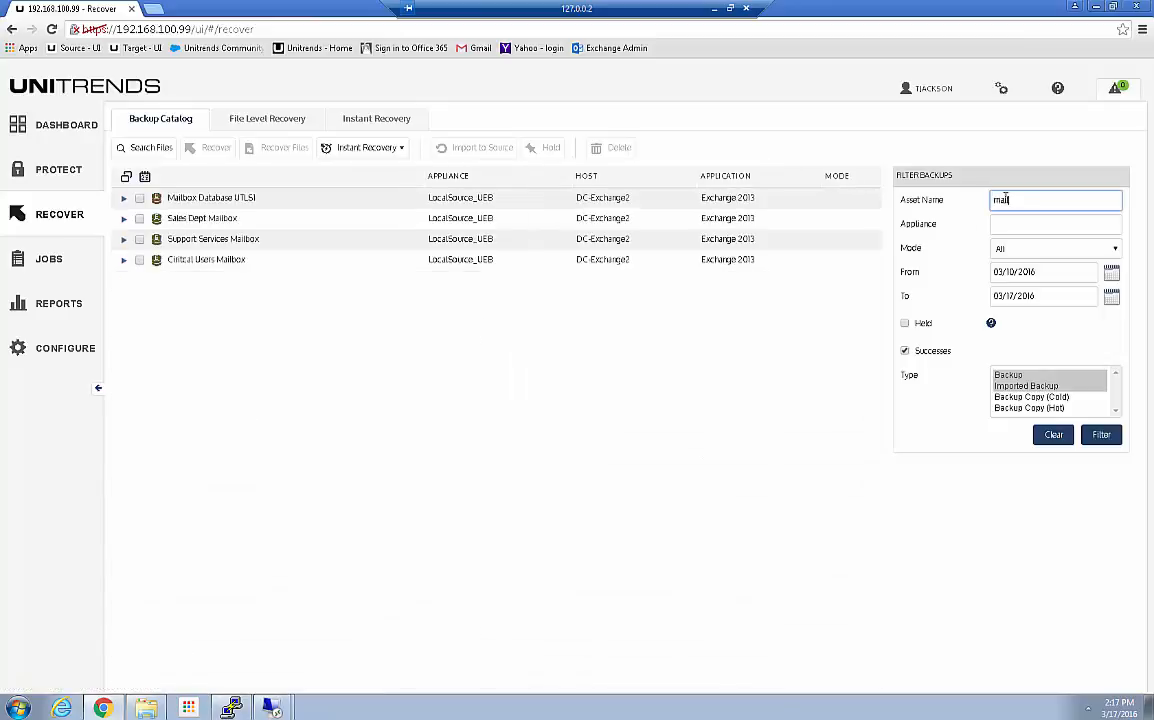
pyautogui.click(123, 256)
pyautogui.click(123, 241)
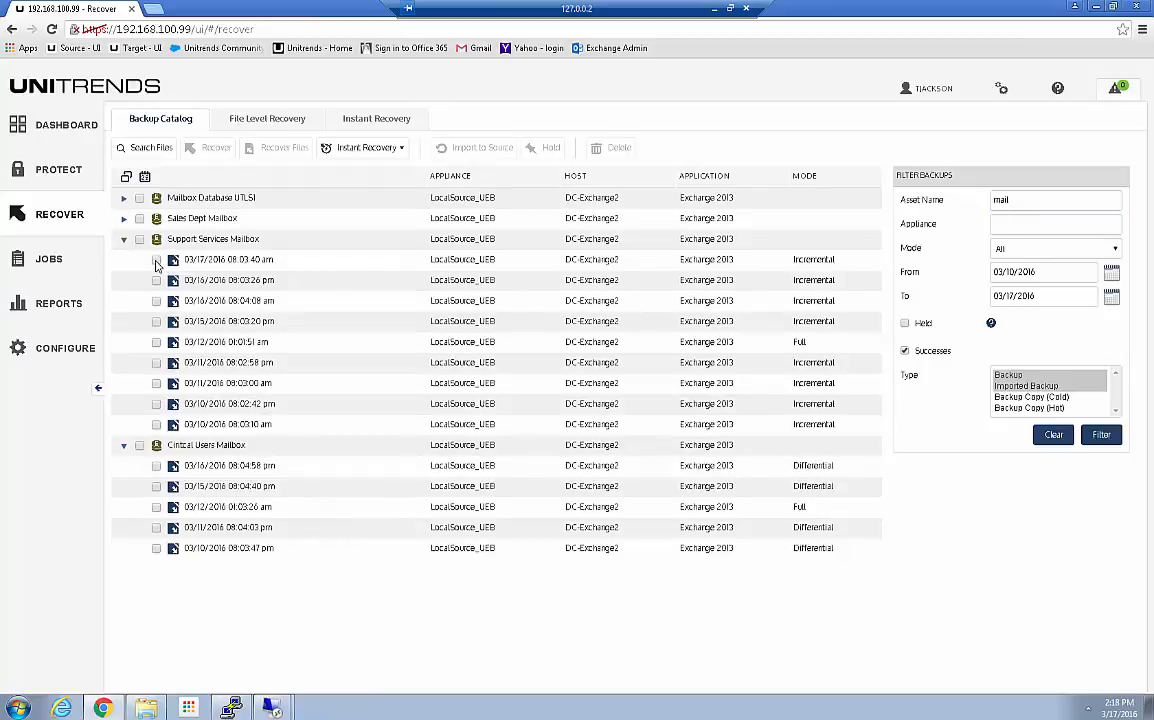
# Create a file recovery object from the Support Services Mailbox incremental backup of 03/17/2016 08:03:40 am and check it under File Level Recovery.
pyautogui.click(156, 260)
pyautogui.click(278, 152)
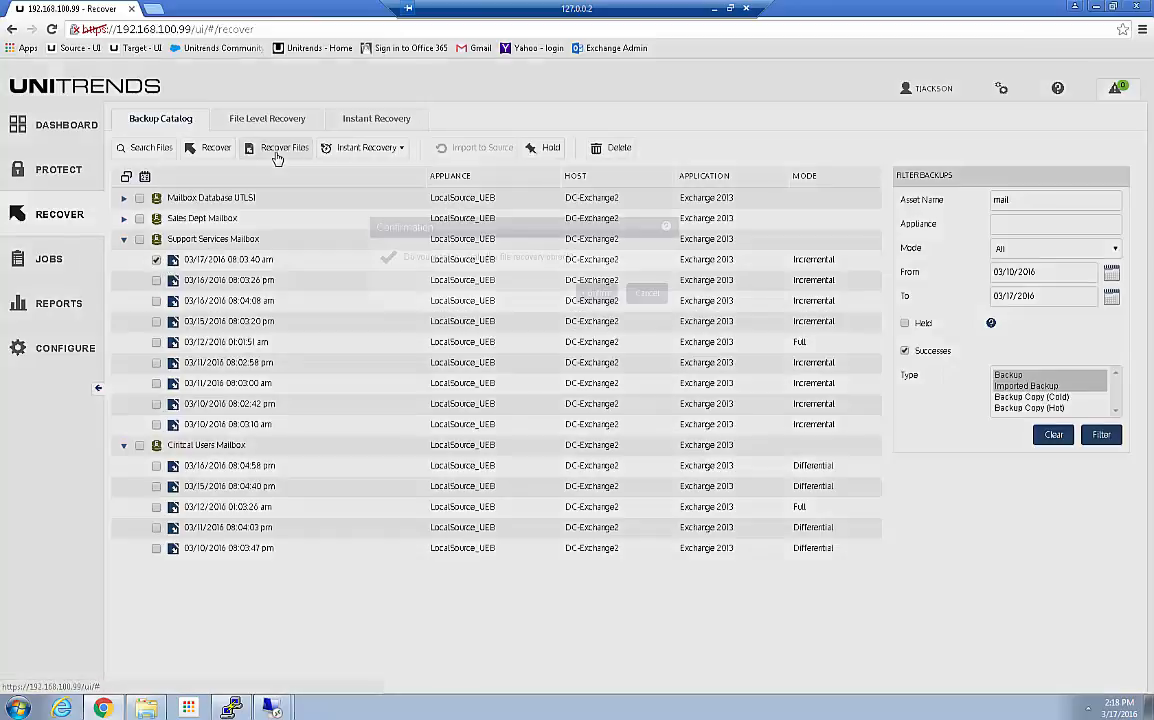
pyautogui.click(645, 292)
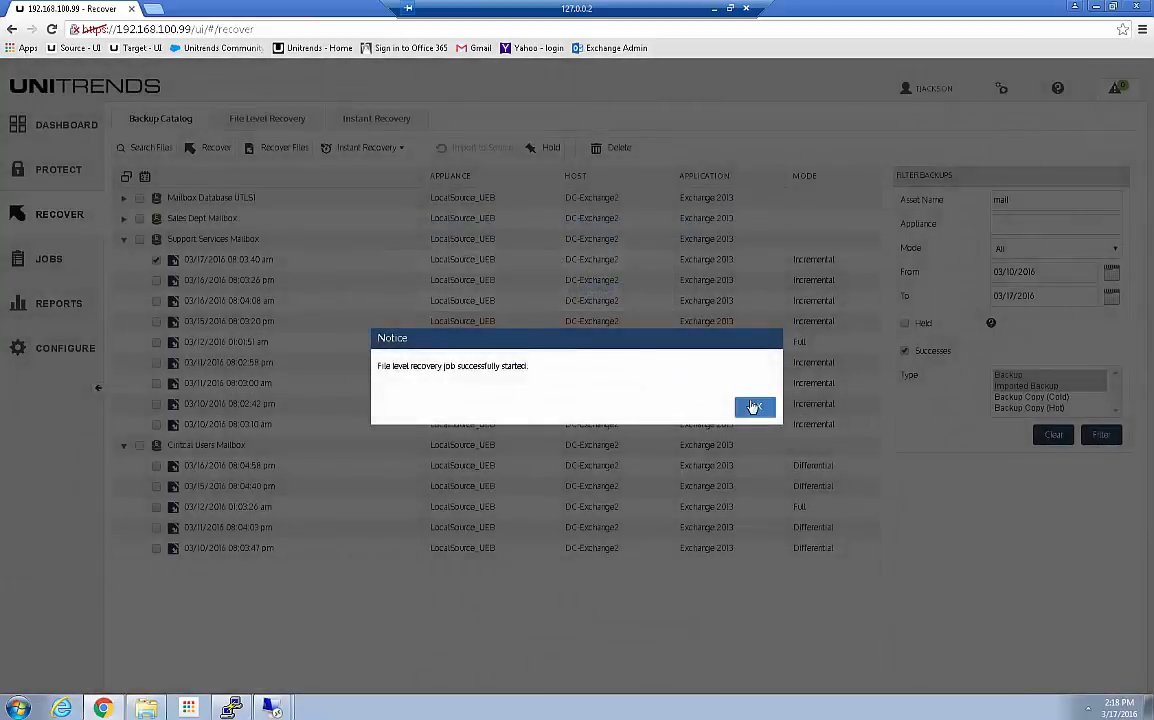
pyautogui.click(755, 406)
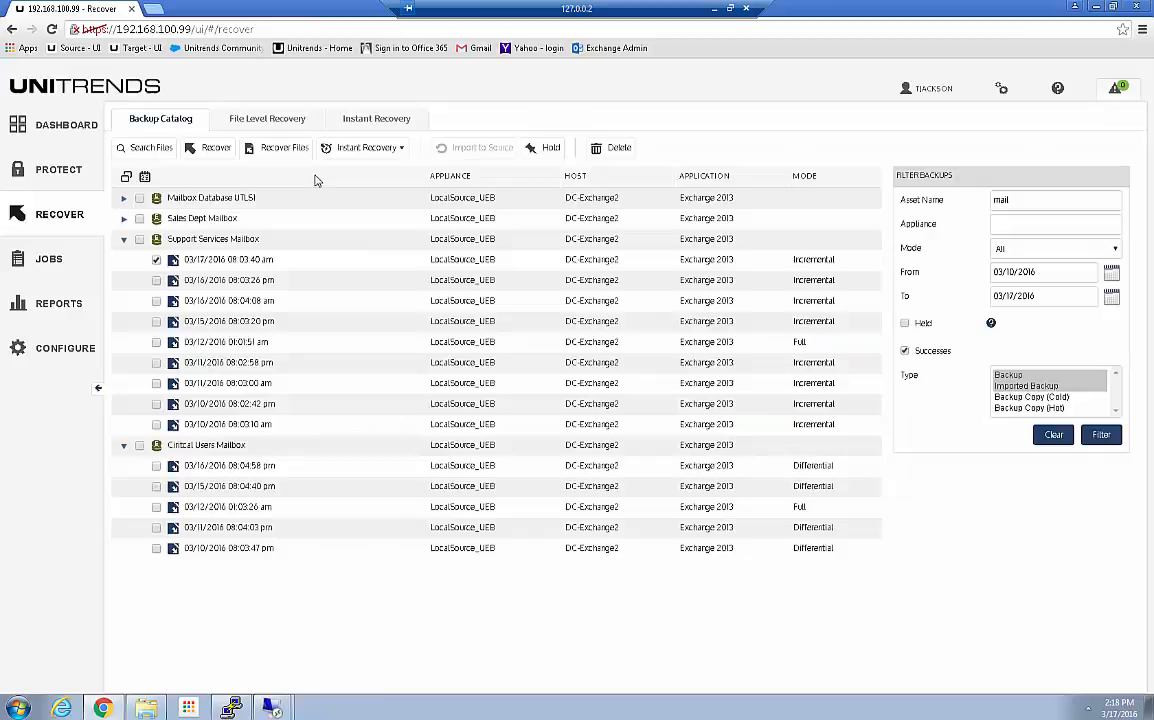
pyautogui.click(280, 120)
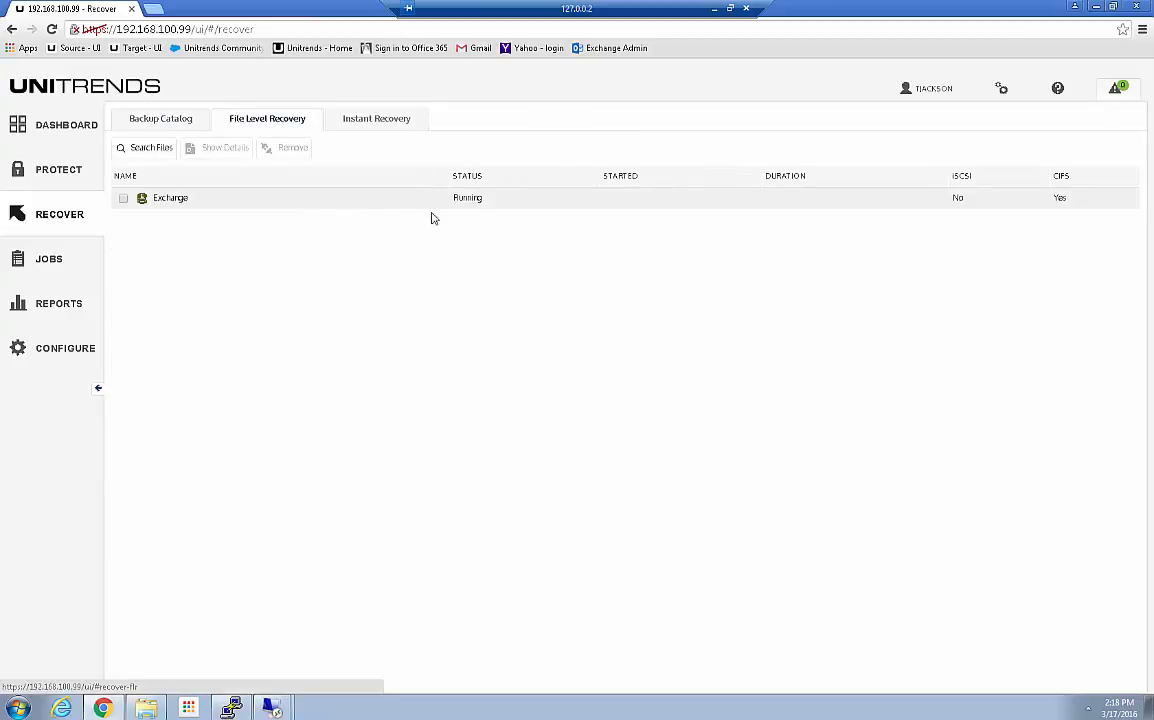
# View the details of the Exchange file recovery object to read its CIFS path.
pyautogui.click(123, 198)
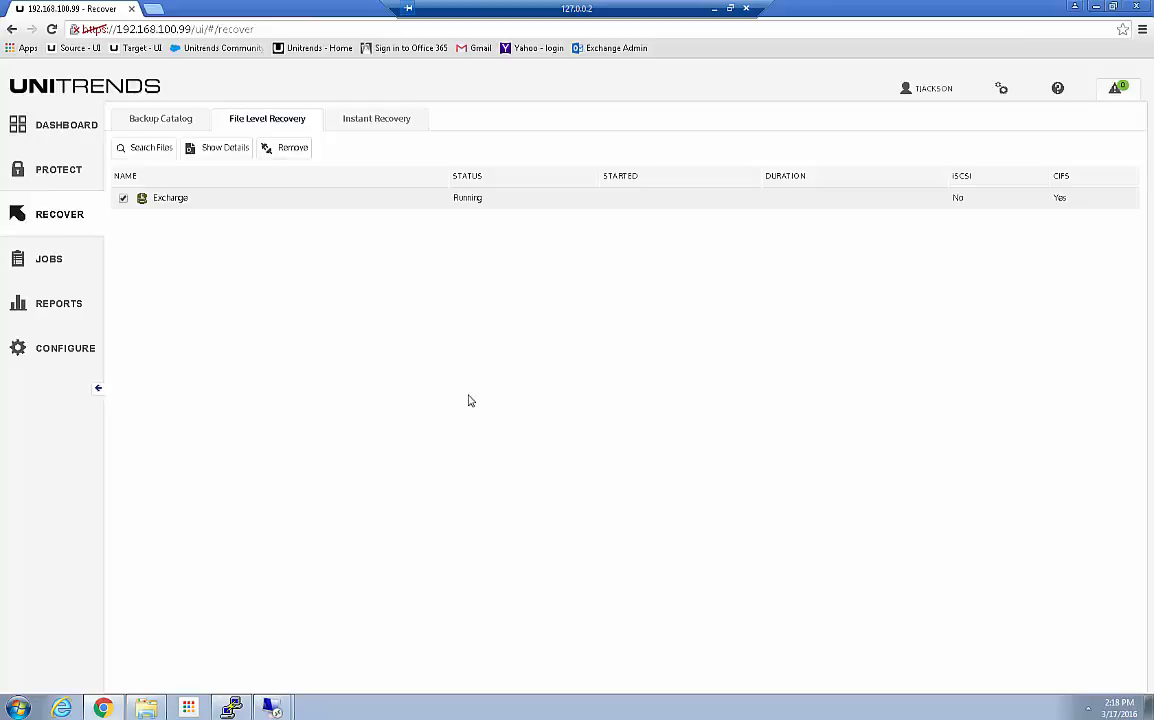
pyautogui.click(217, 148)
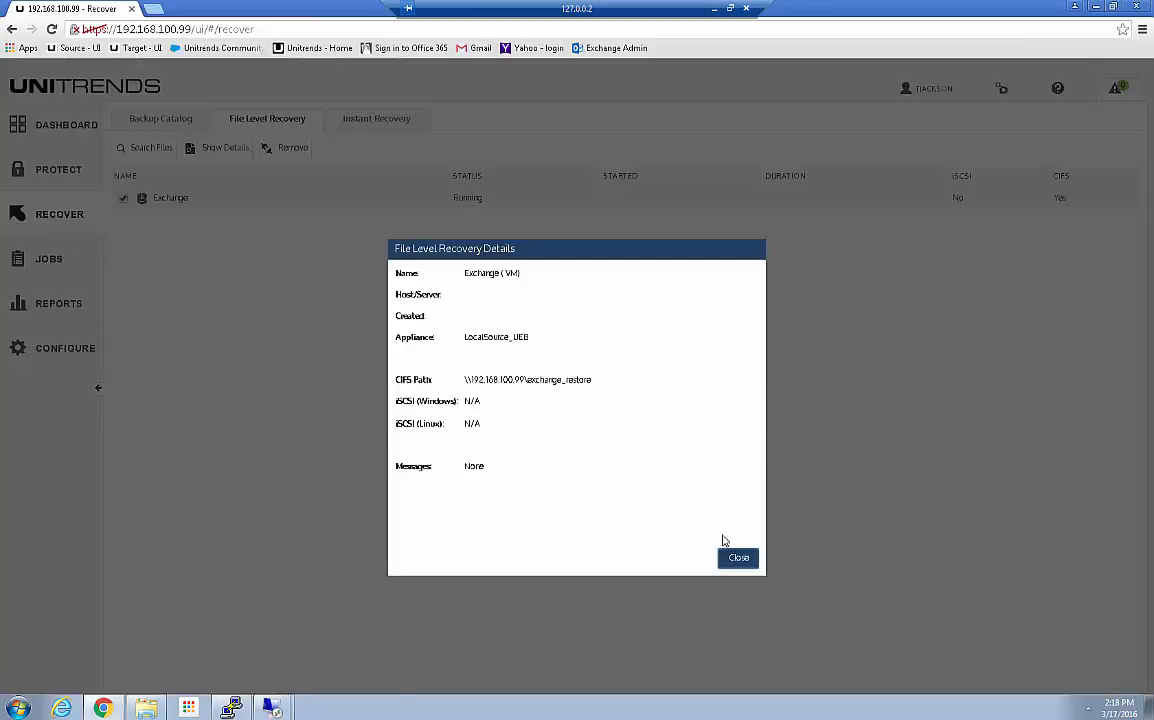
pyautogui.click(745, 561)
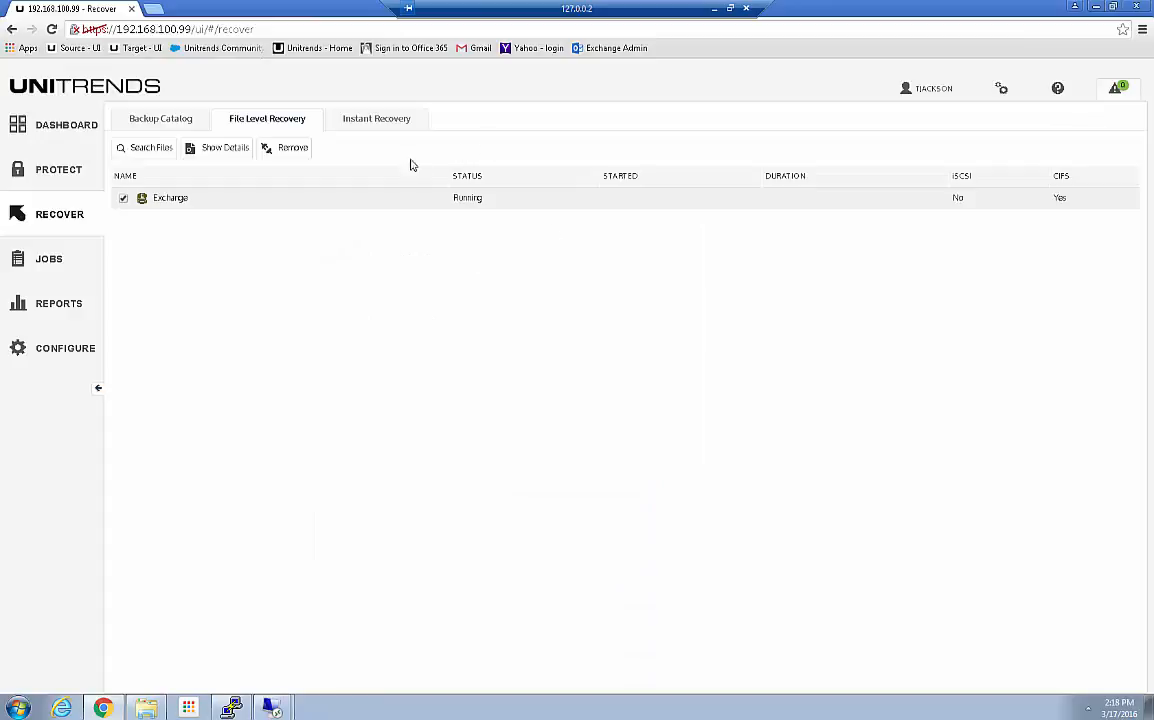
# Refresh the shares on 192.168.100.99 in Windows Explorer to check for the exchange_restore share.
pyautogui.click(148, 707)
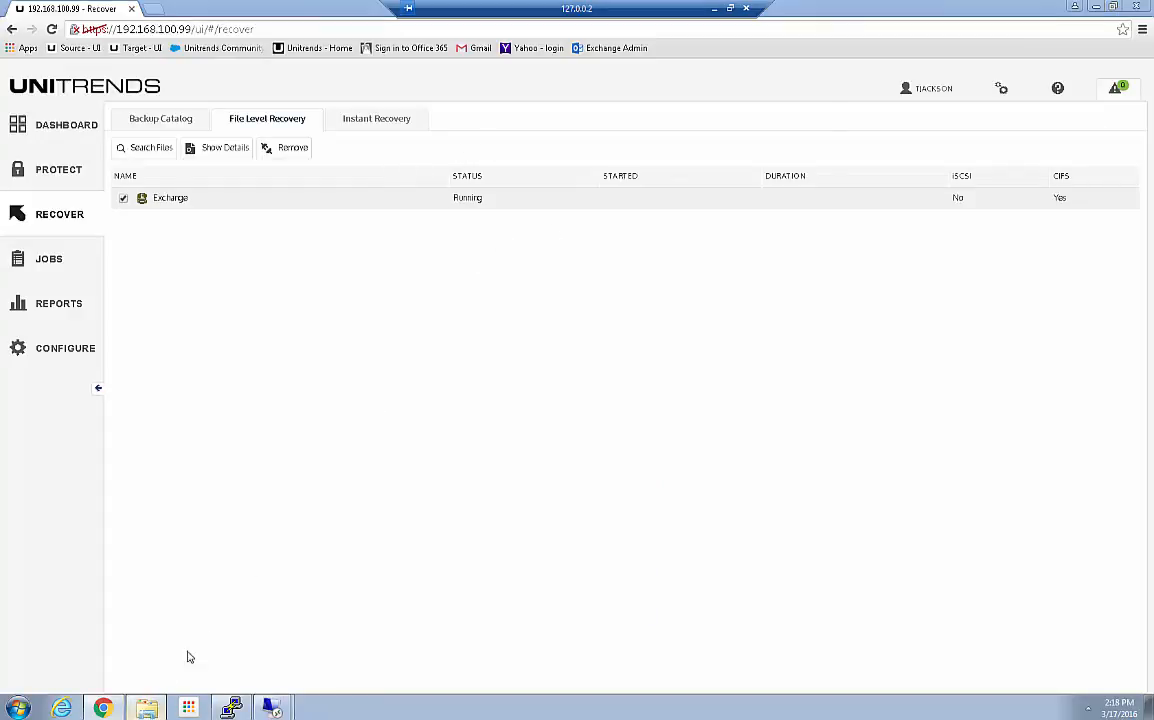
pyautogui.rightClick(585, 351)
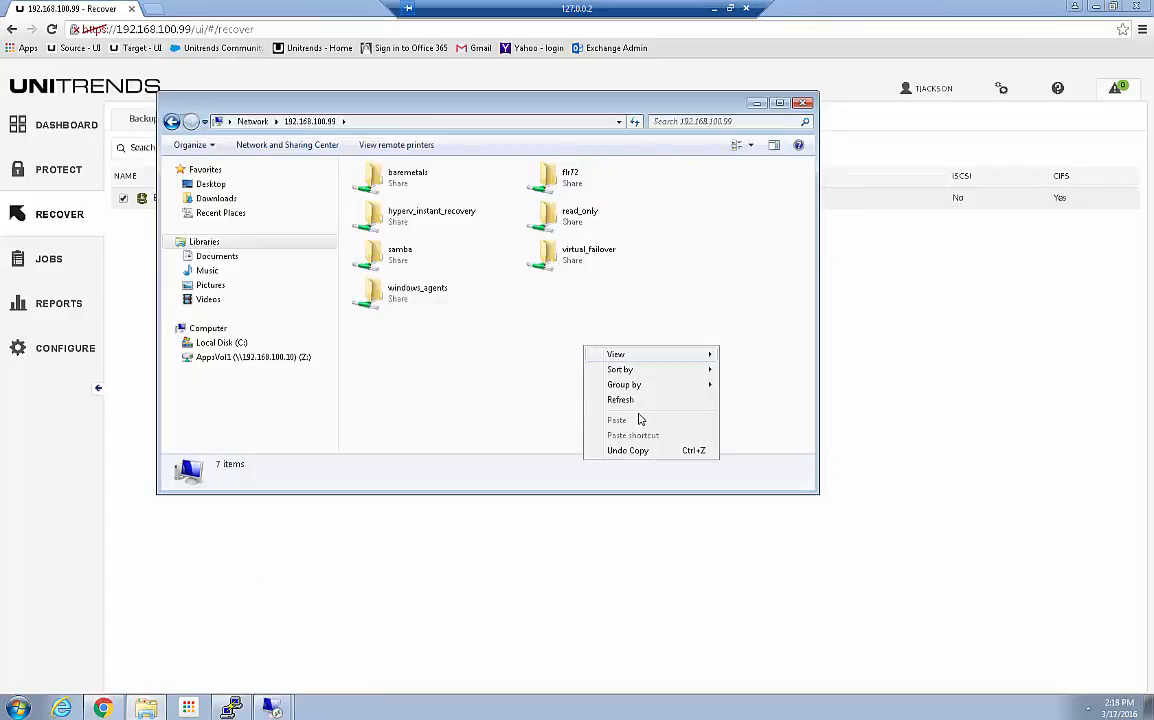
pyautogui.click(626, 400)
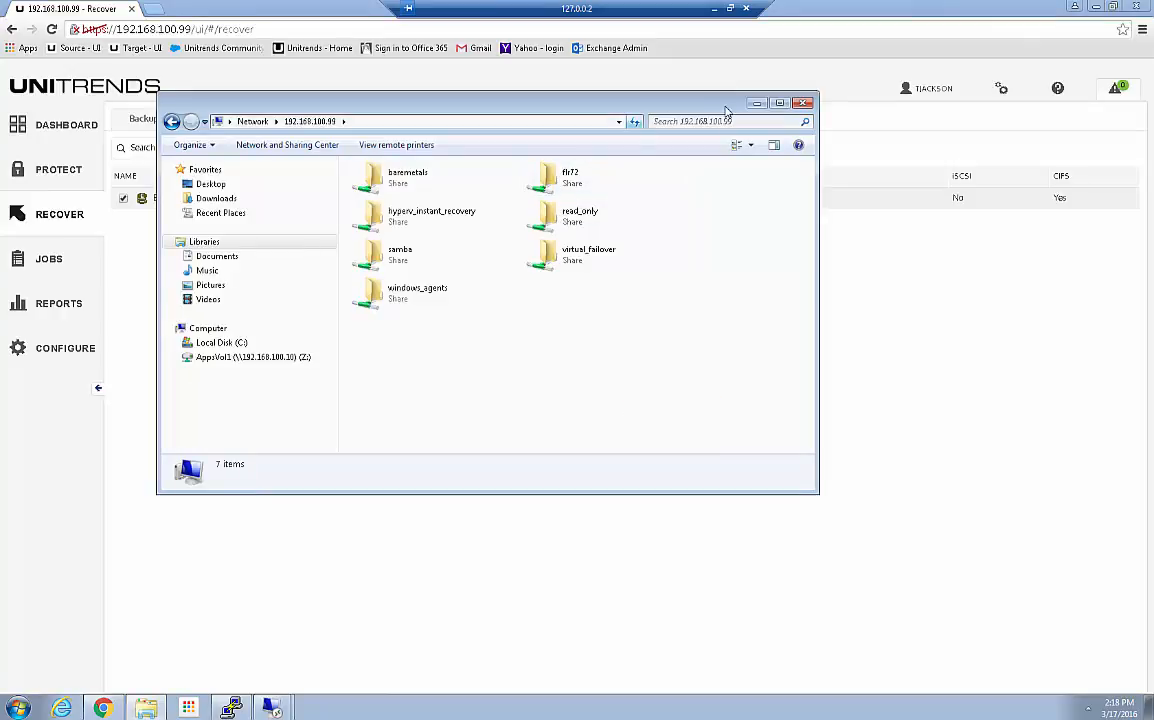
pyautogui.click(758, 104)
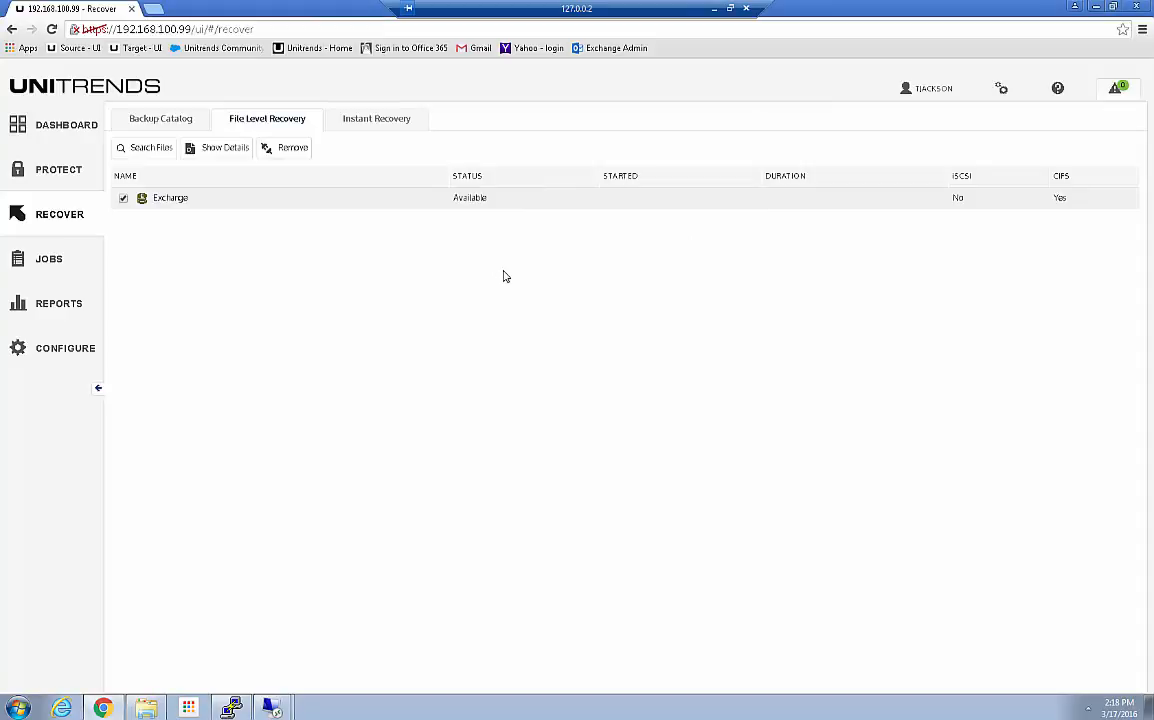
# Refresh the shares on 192.168.100.99 again and examine Support Services Mailbox.edb and the log files in exchange_restore's merged folder.
pyautogui.click(146, 708)
pyautogui.rightClick(686, 363)
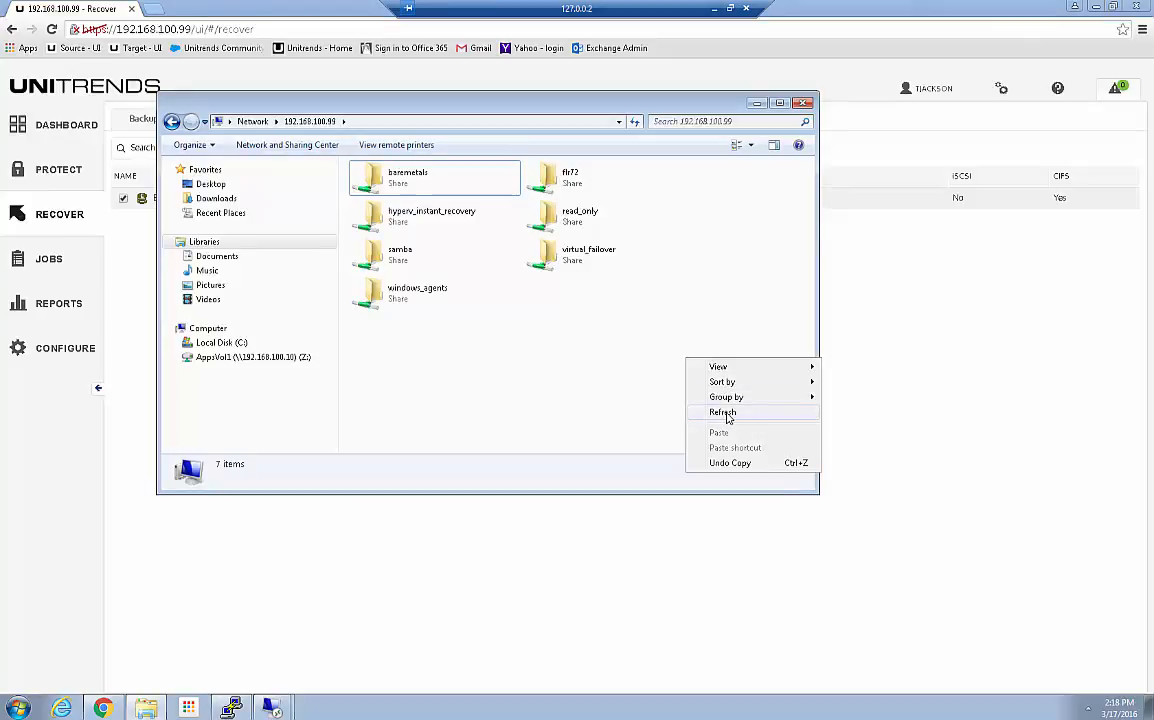
pyautogui.click(729, 419)
pyautogui.doubleClick(582, 178)
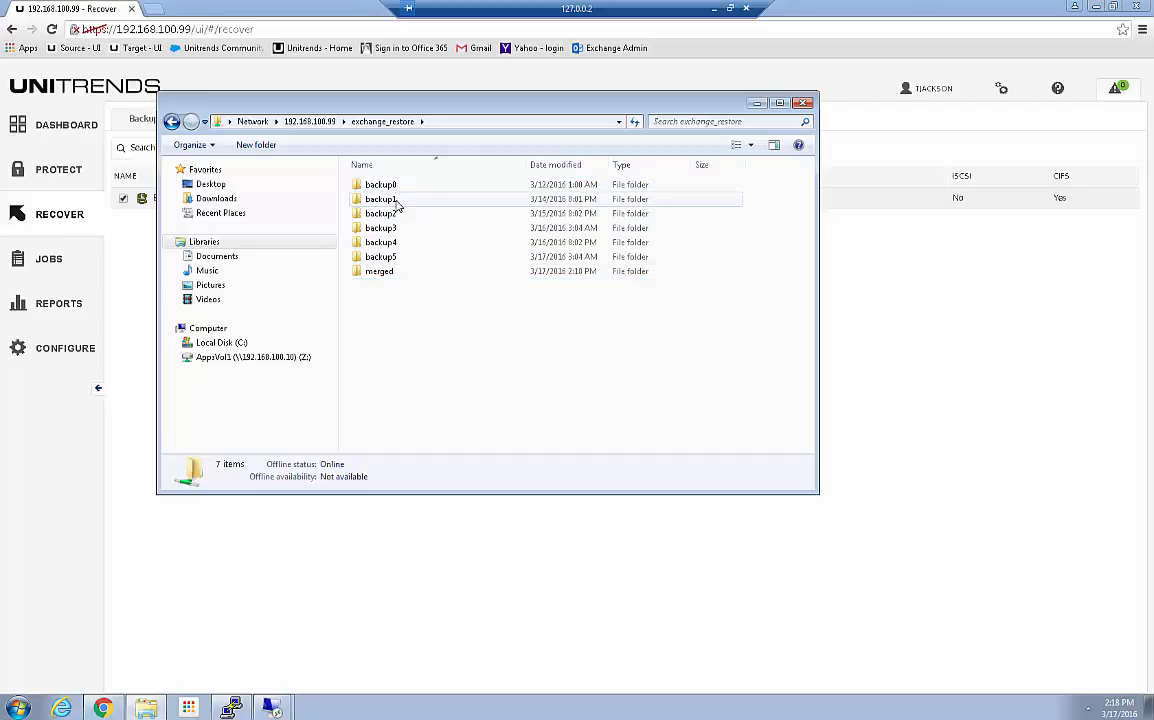
pyautogui.doubleClick(384, 272)
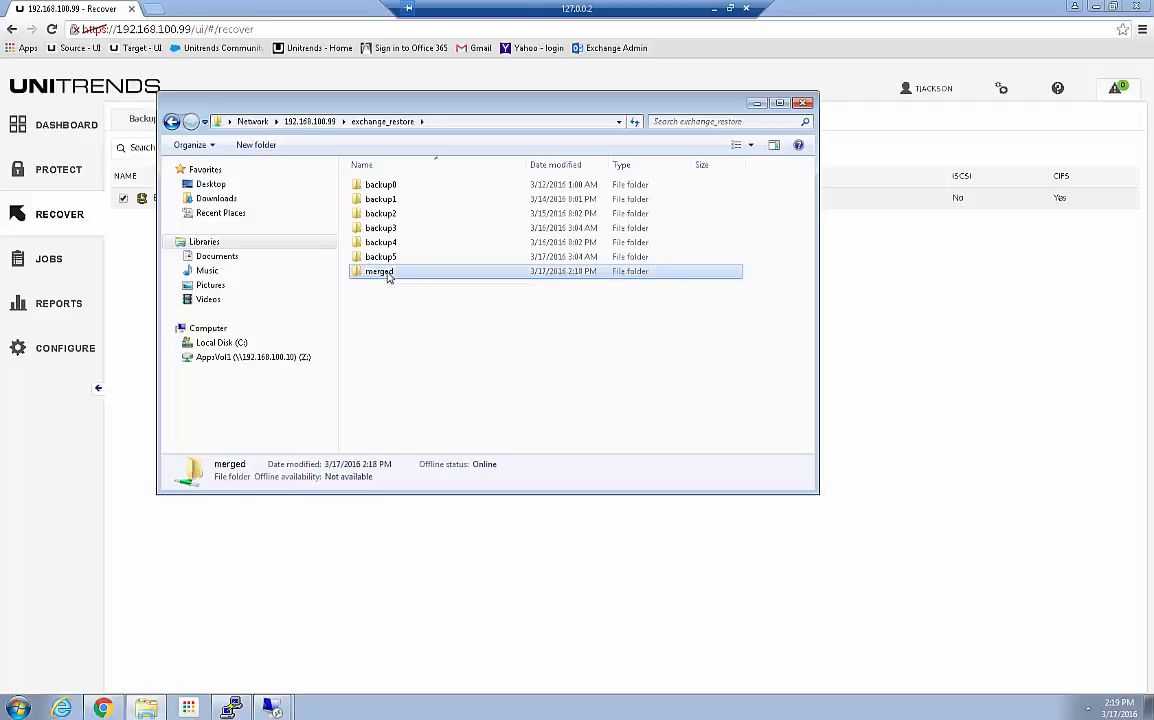
pyautogui.click(463, 166)
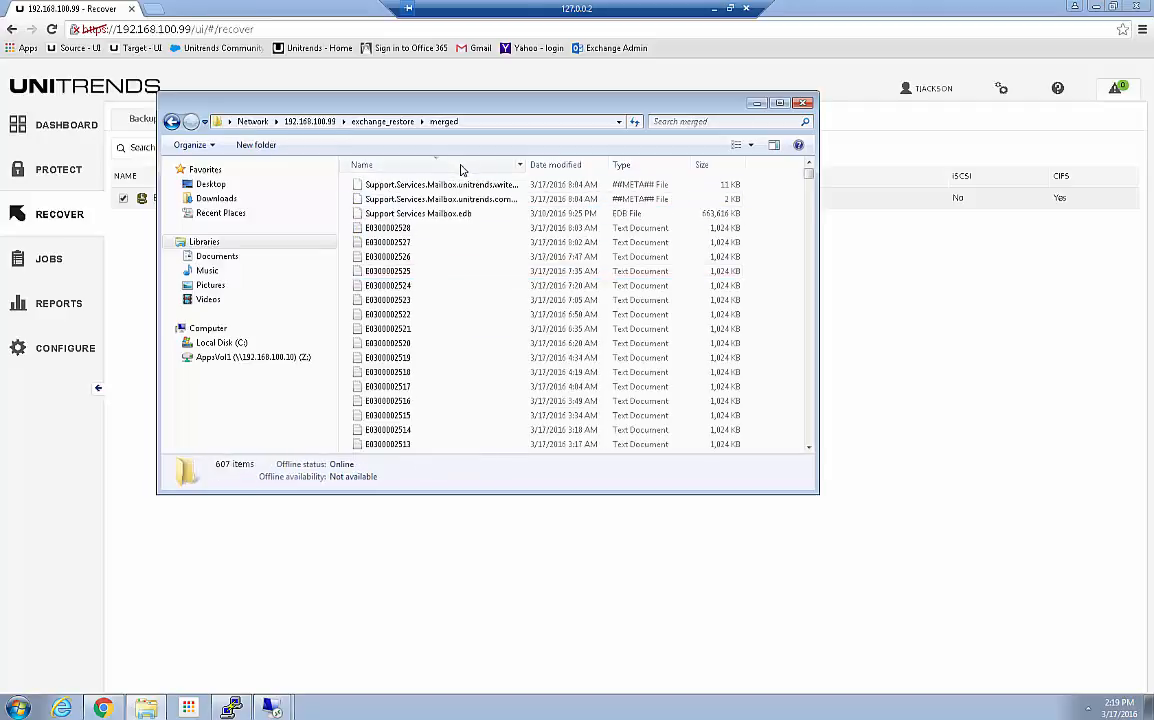
pyautogui.click(420, 214)
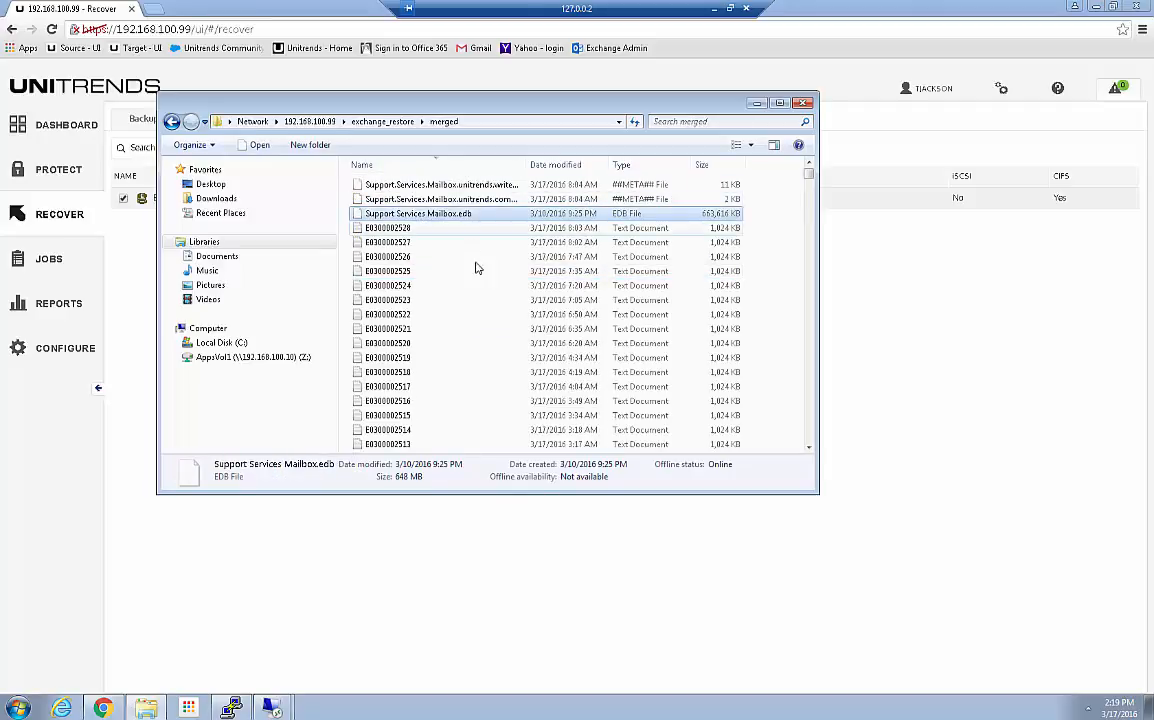
pyautogui.moveTo(810, 177)
pyautogui.mouseDown()
pyautogui.moveTo(809, 443)
pyautogui.moveTo(796, 304)
pyautogui.moveTo(806, 170)
pyautogui.mouseUp()
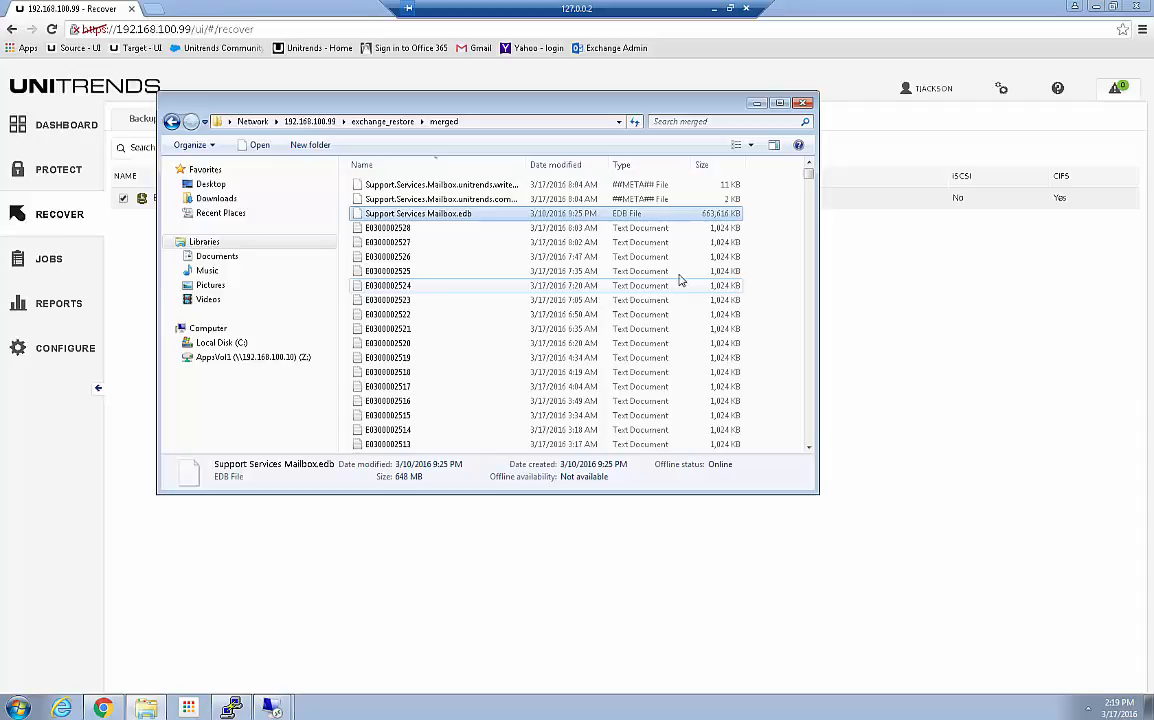
# Close the Windows Explorer window and remove the Exchange file recovery object from the appliance.
pyautogui.click(804, 104)
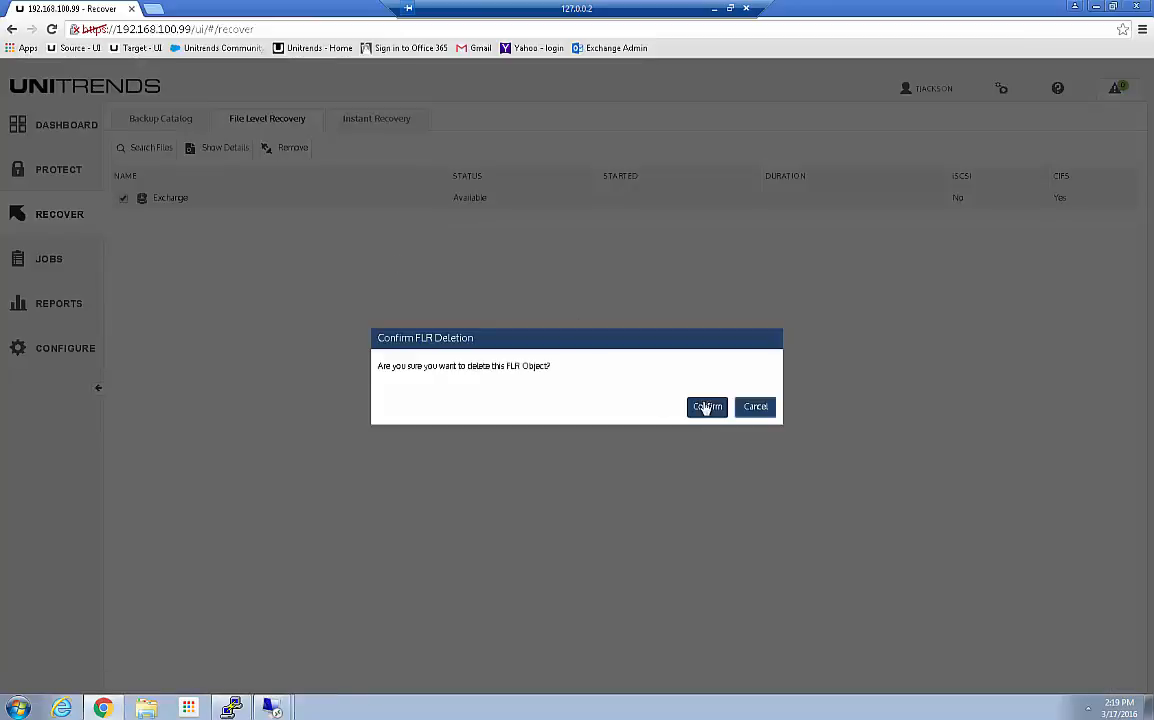
pyautogui.click(706, 406)
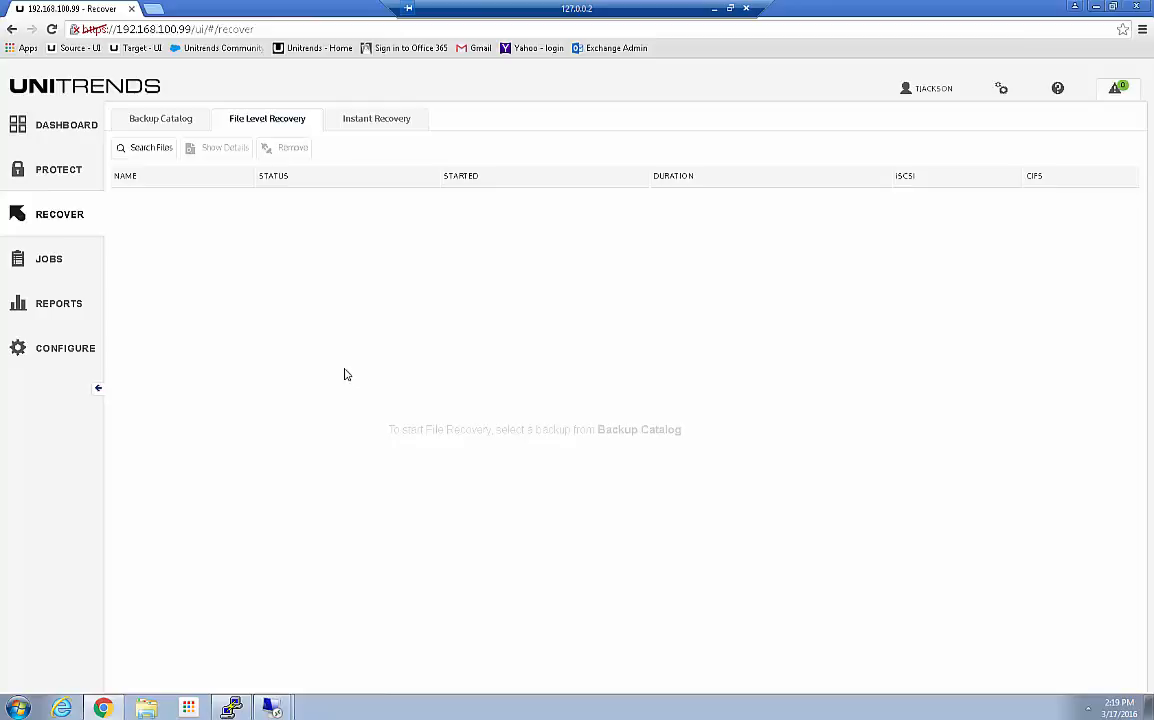
# List the Ciritcal Users Mailbox backups in the backup catalog and select the differential of 03/16/2016 08:04:58 pm.
pyautogui.click(140, 123)
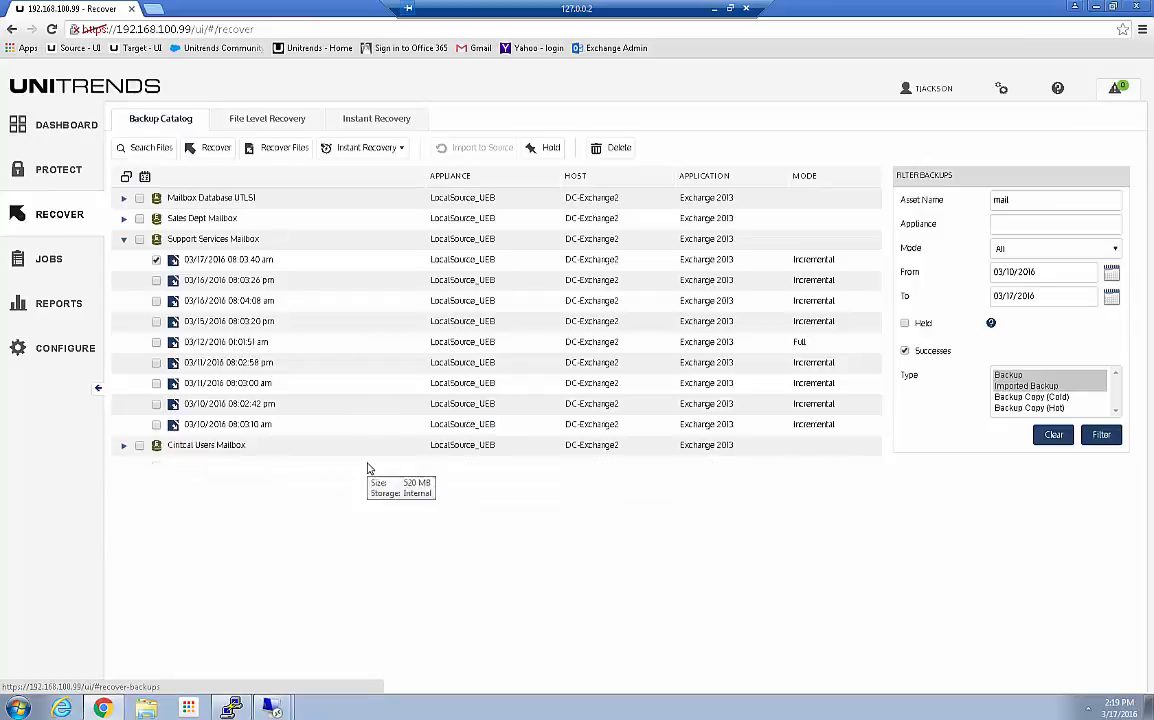
pyautogui.click(123, 445)
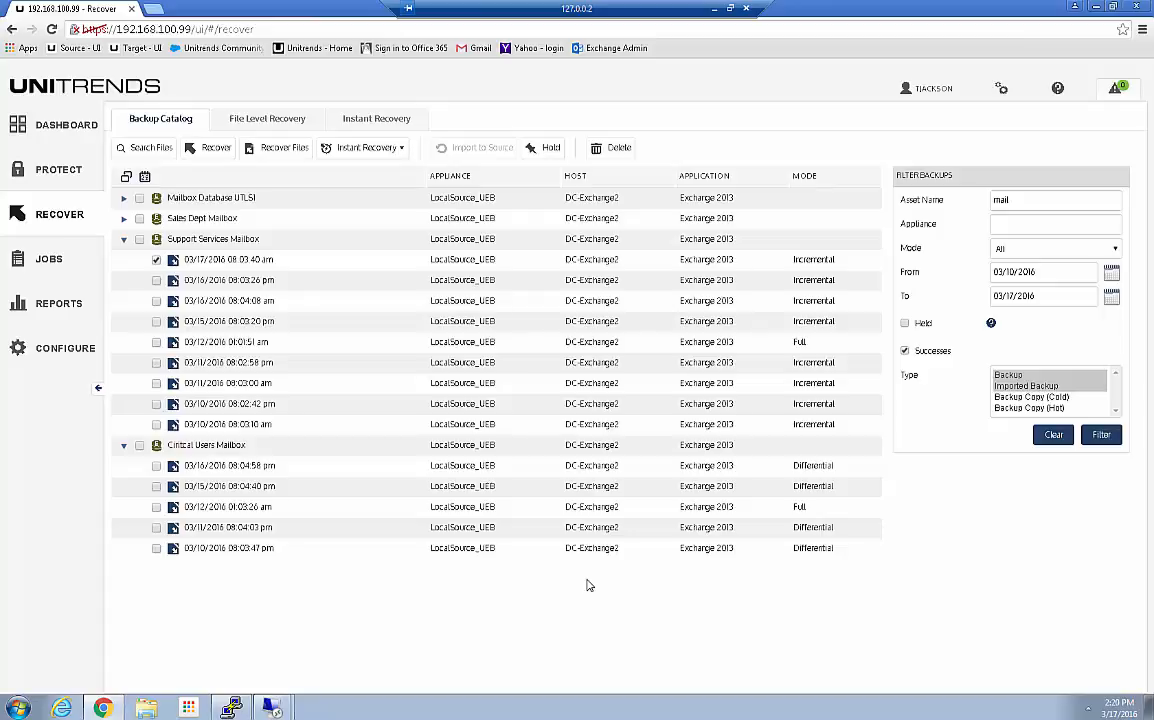
pyautogui.click(156, 465)
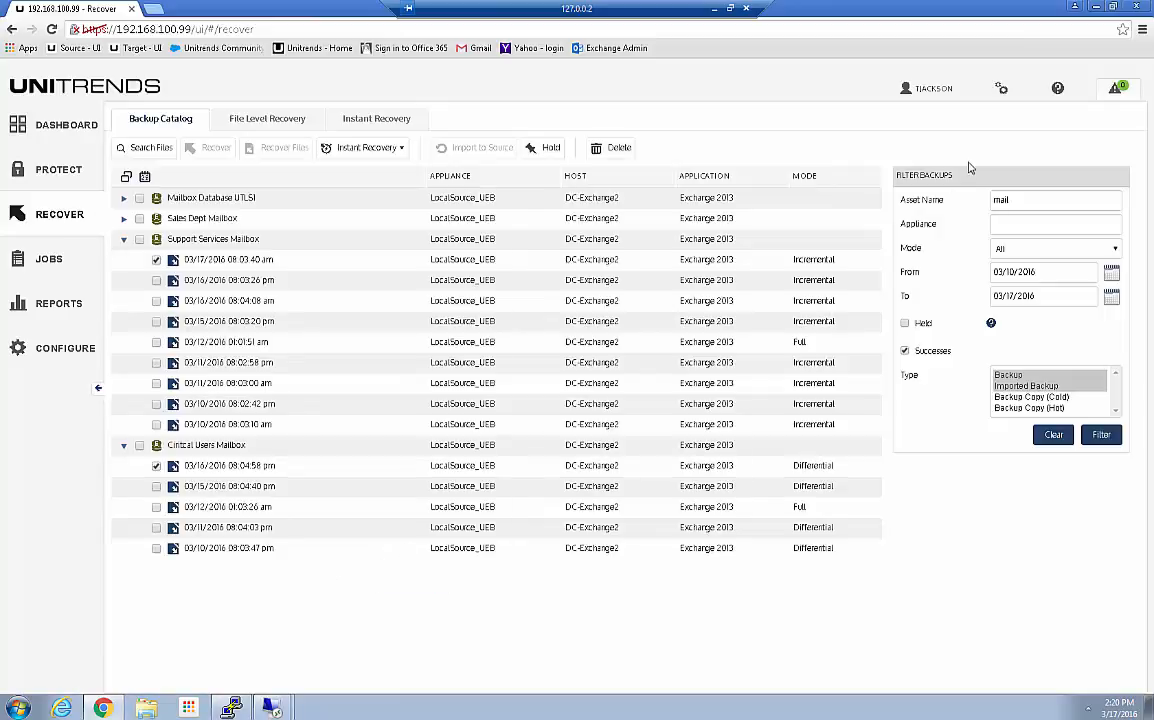
# Filter the backup catalog from 03/01/2016 without the successes-only restriction and review the mailbox backups.
pyautogui.click(905, 351)
pyautogui.click(1108, 437)
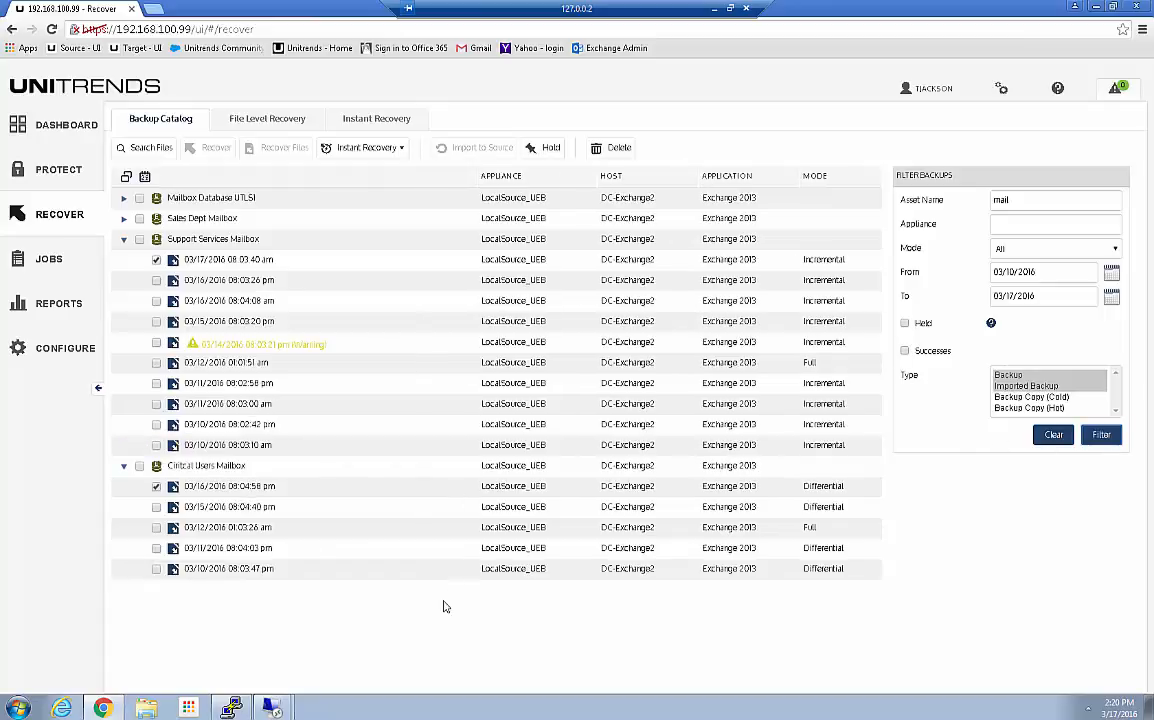
pyautogui.click(1110, 272)
pyautogui.click(1036, 327)
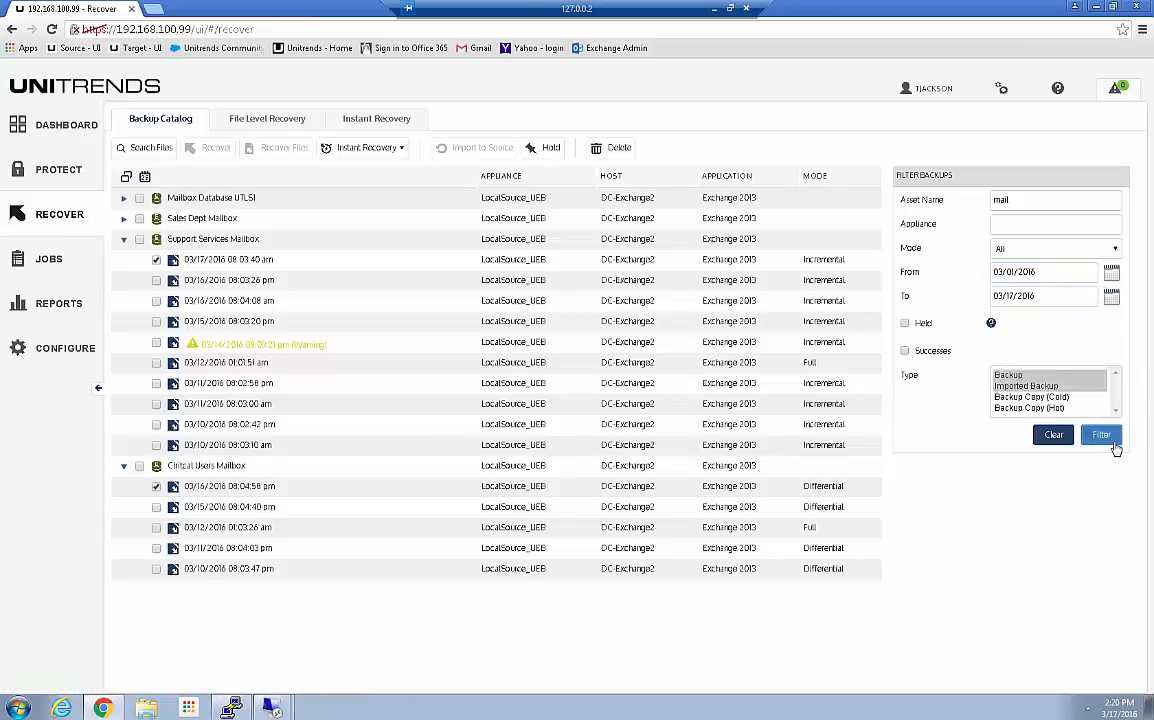
pyautogui.click(1102, 435)
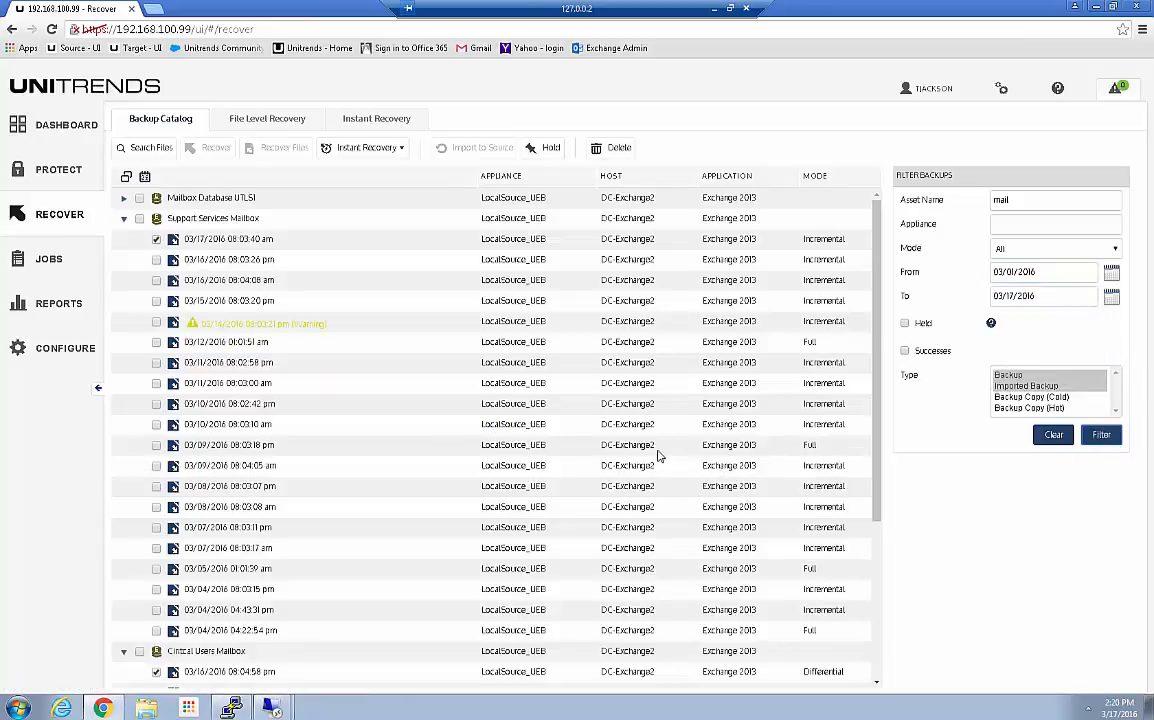
pyautogui.scroll(-3, 657, 453)
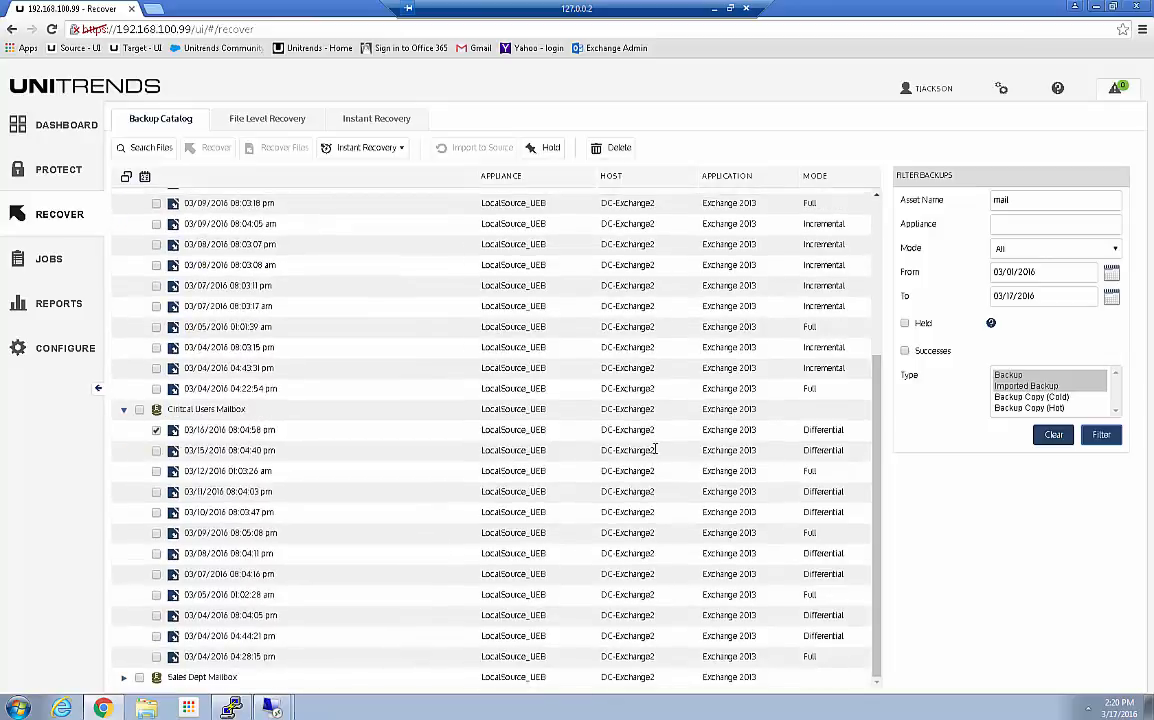
pyautogui.scroll(2, 655, 452)
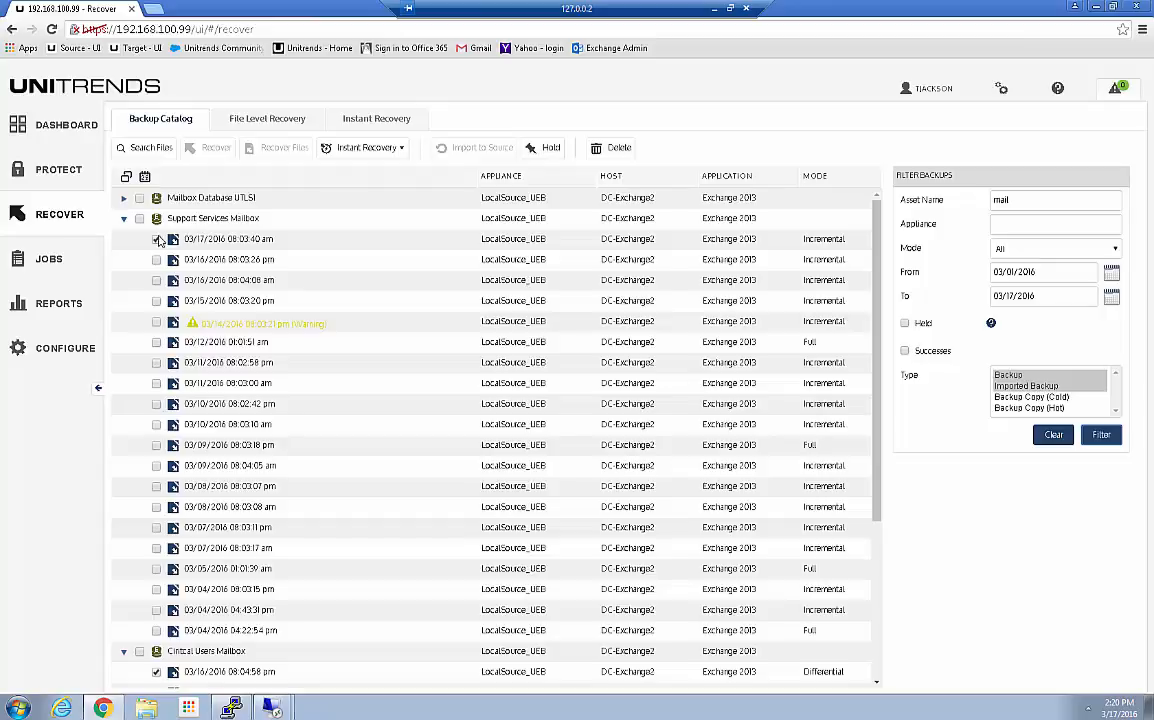
# Deselect the Support Services Mailbox backup and start a recover job for the selected Ciritcal Users Mailbox differential.
pyautogui.click(156, 239)
pyautogui.scroll(-3, 140, 400)
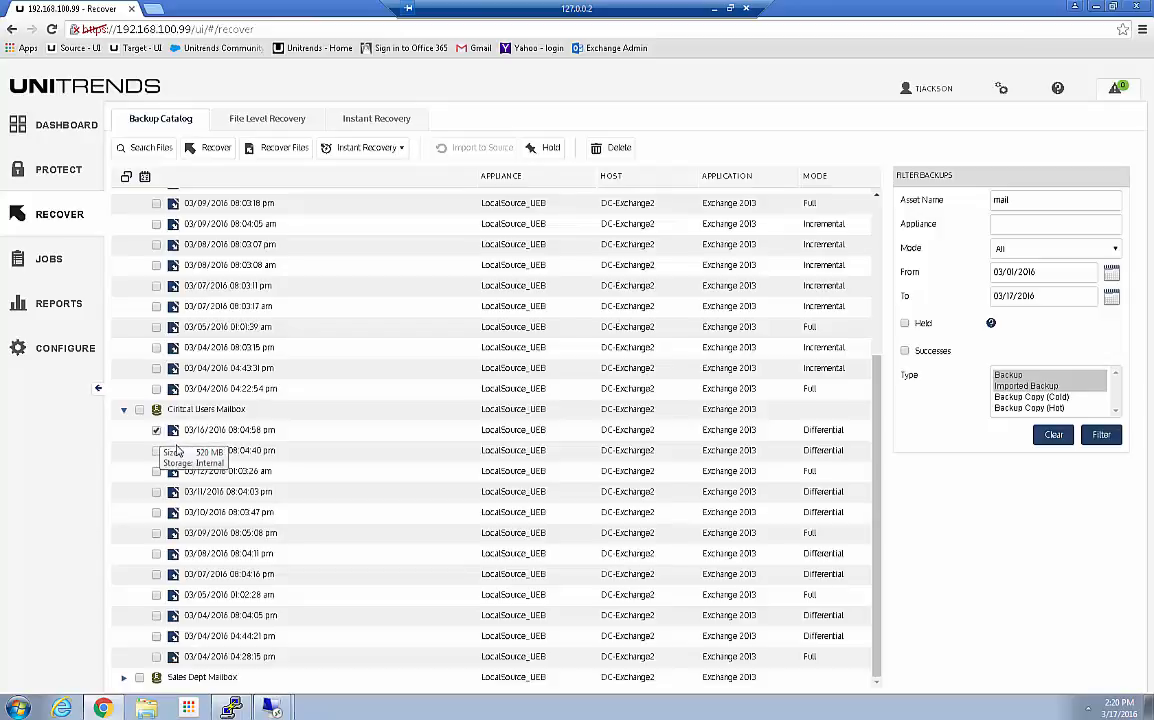
pyautogui.click(204, 156)
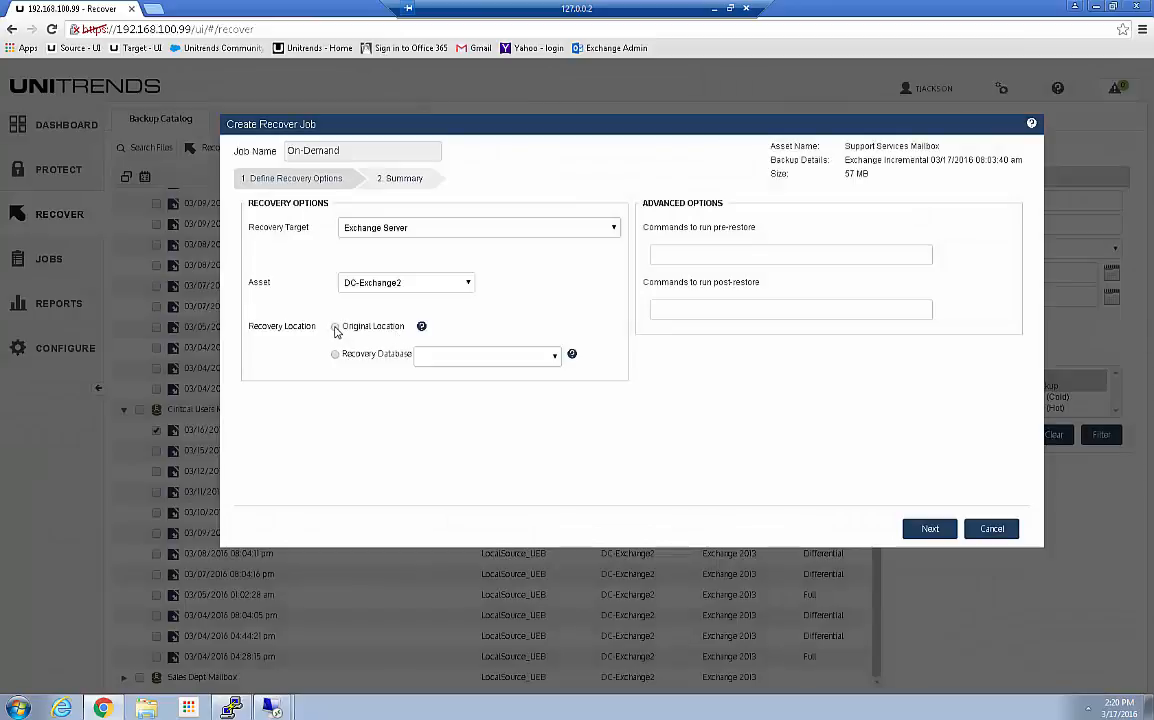
# Set the recovery target to Alternate Location on asset Win7Desktop with the directory C:\temp_exchange.
pyautogui.click(550, 227)
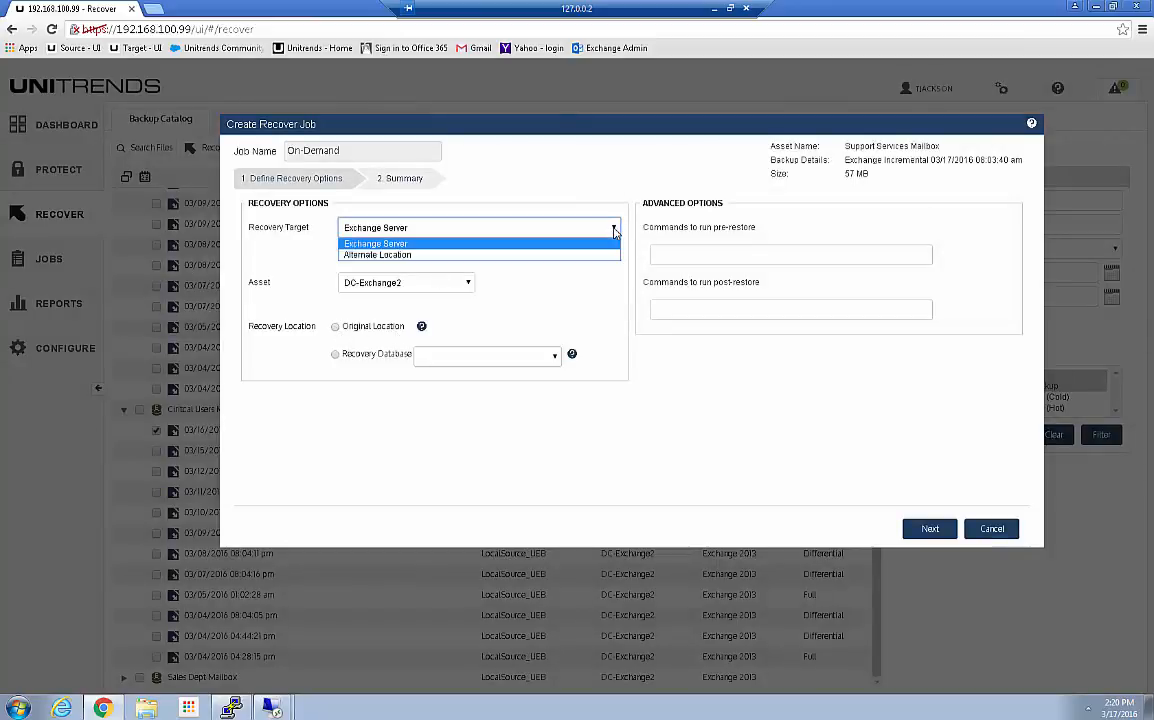
pyautogui.click(398, 255)
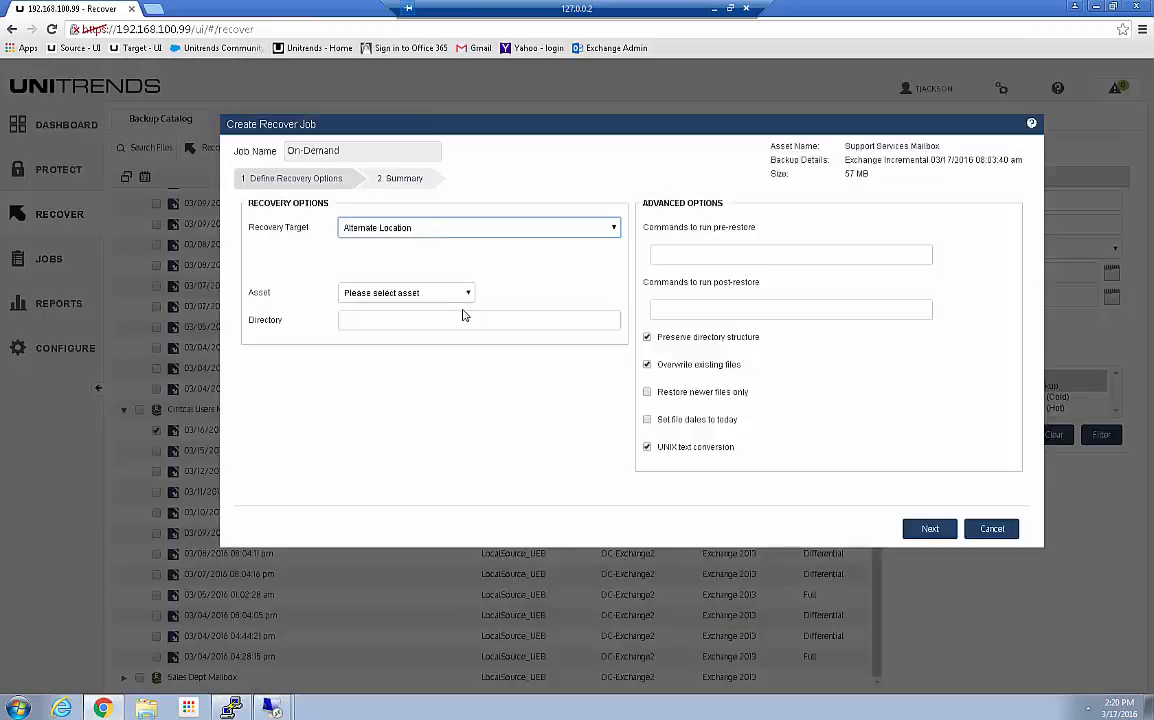
pyautogui.click(466, 292)
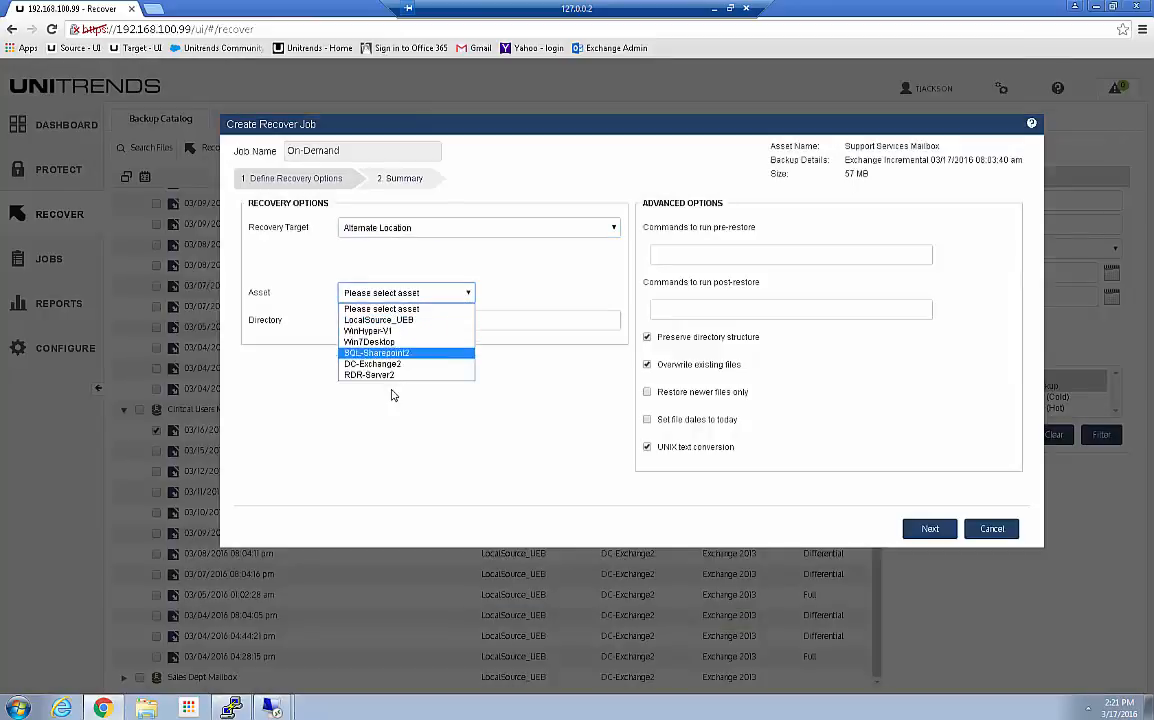
pyautogui.click(385, 342)
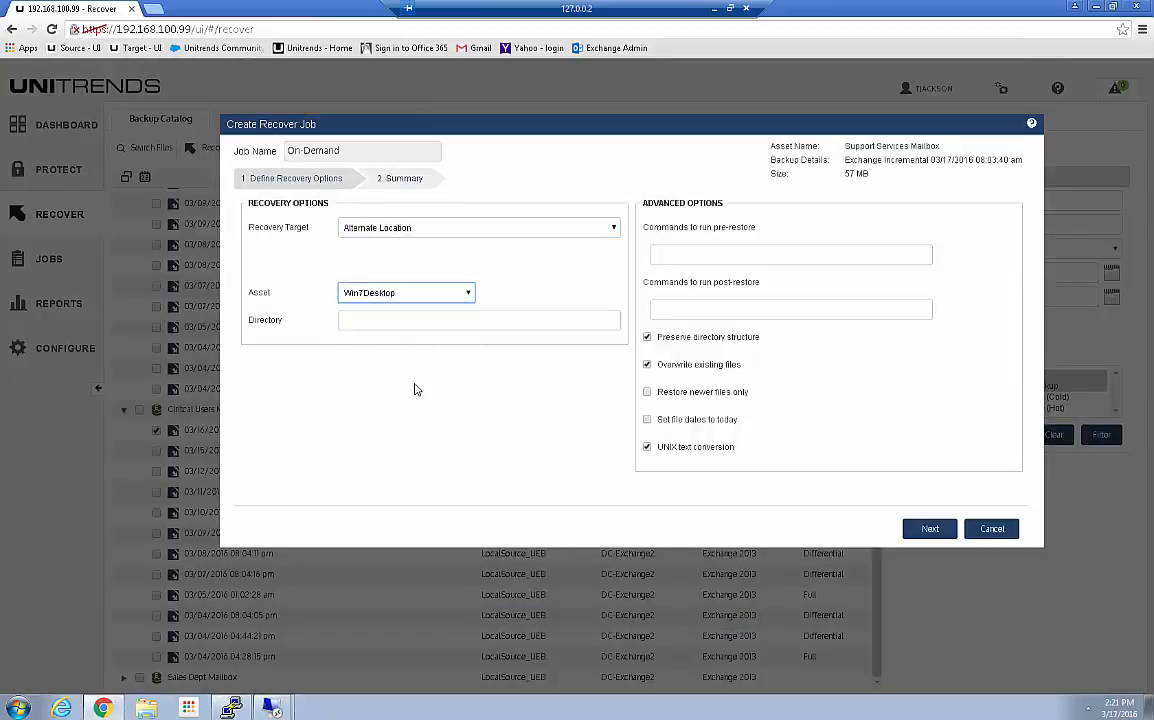
pyautogui.click(358, 320)
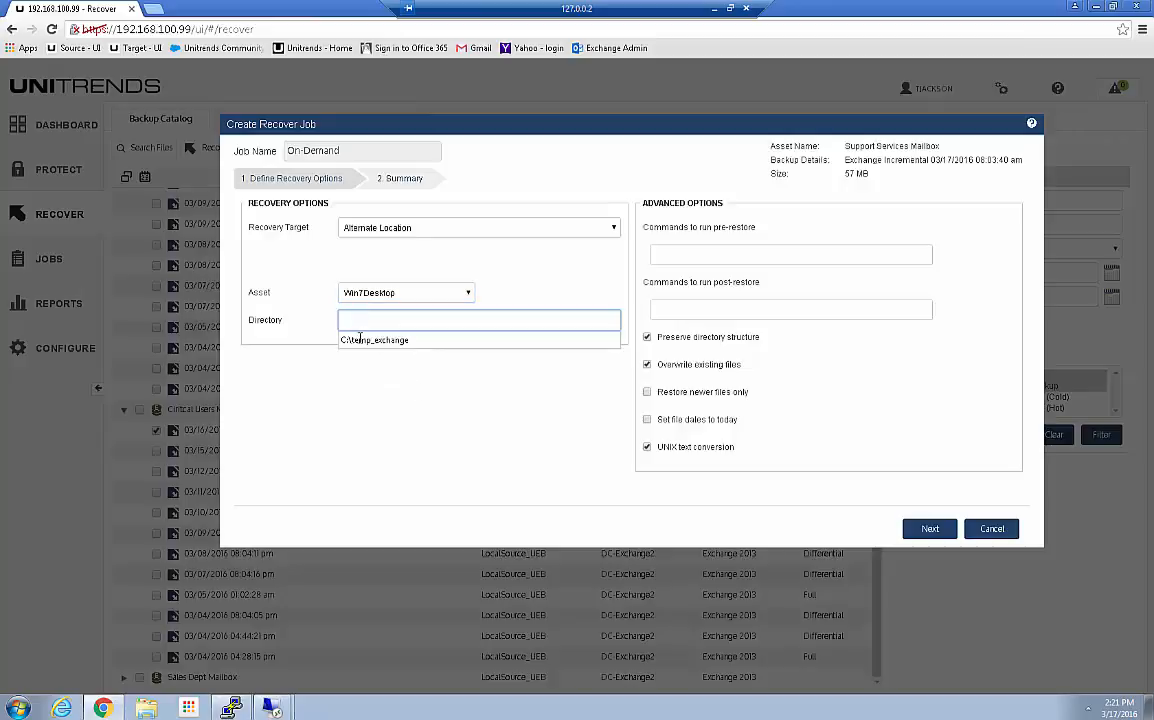
pyautogui.click(381, 341)
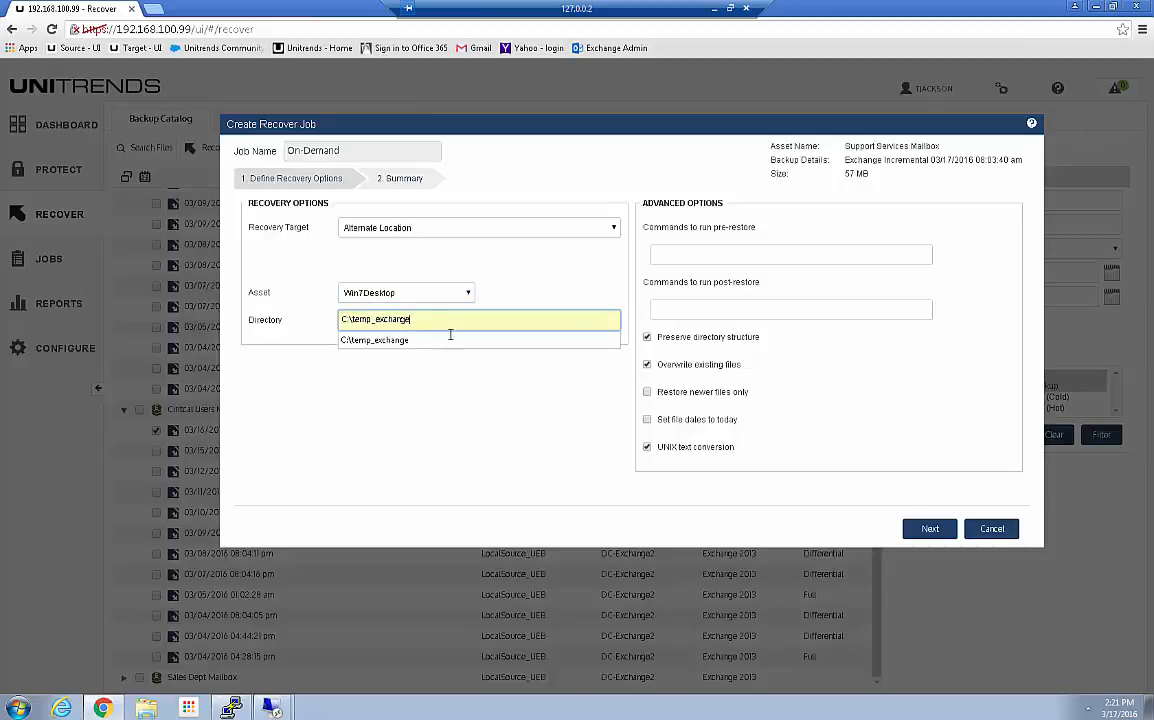
pyautogui.click(415, 403)
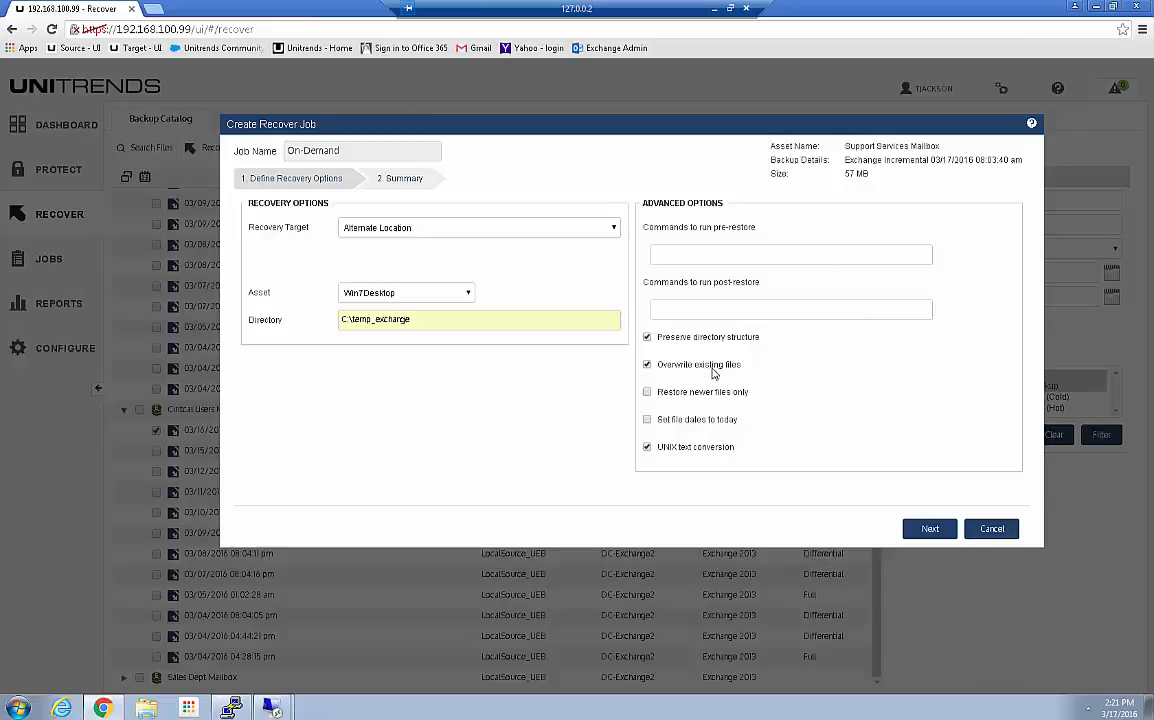
# Review the recover job summary, save the job to start the recovery, and dismiss the information message.
pyautogui.click(930, 528)
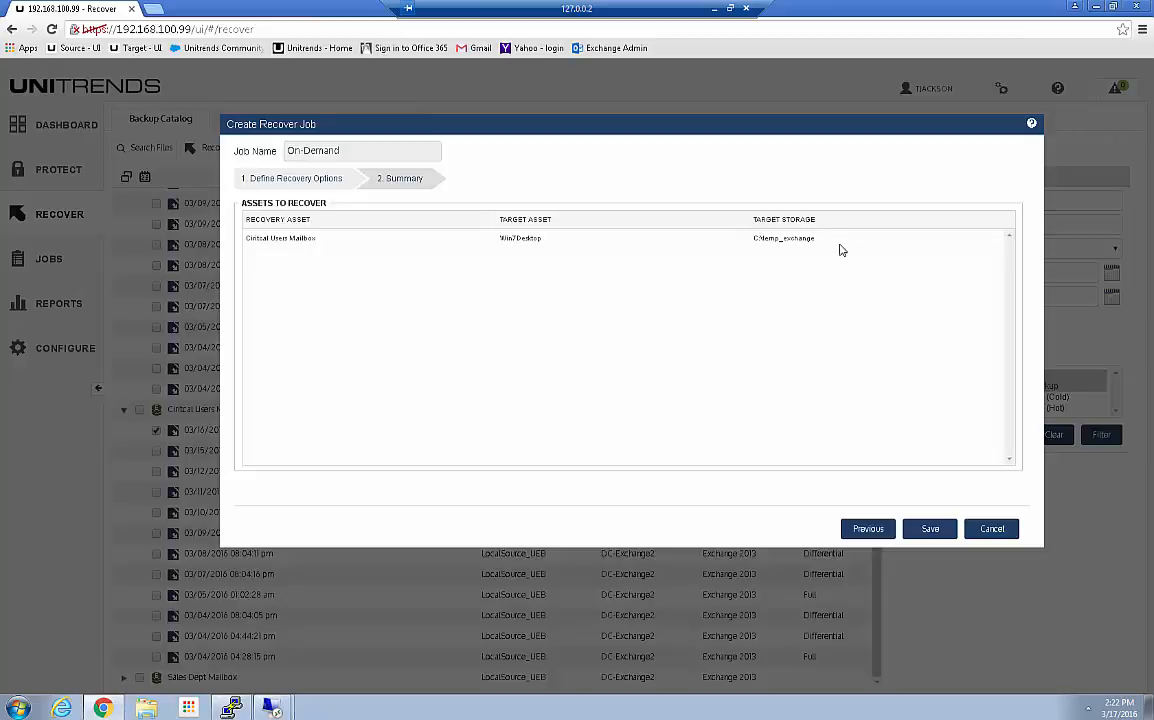
pyautogui.click(930, 528)
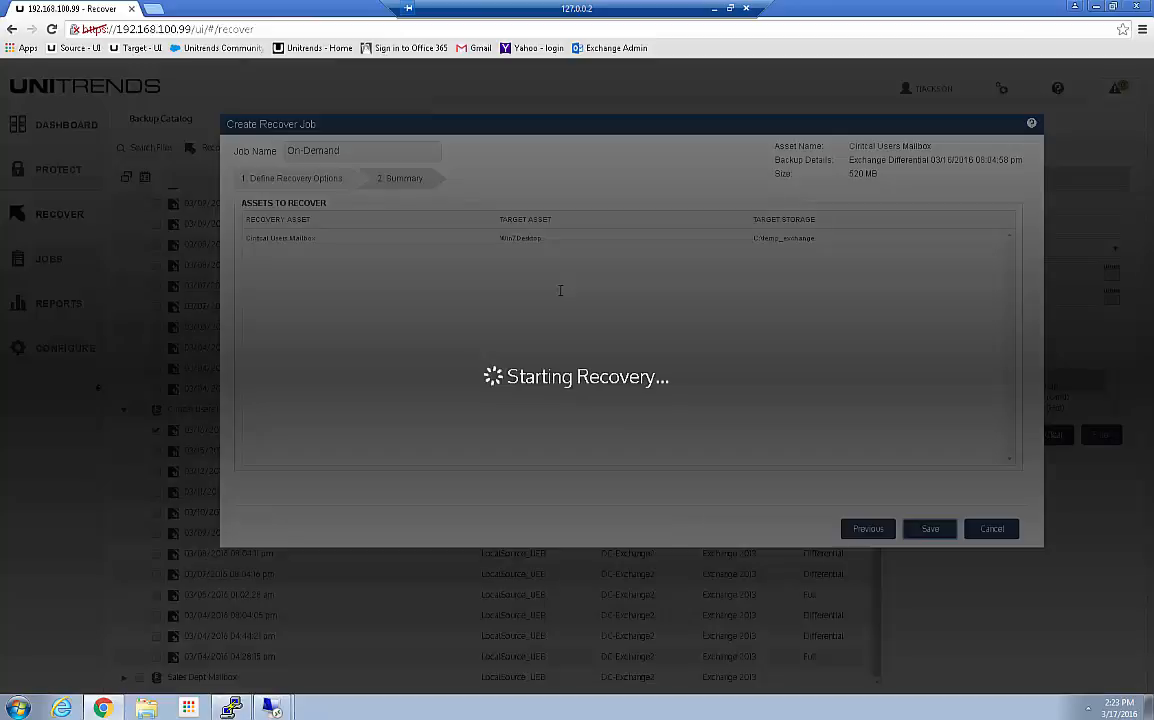
pyautogui.click(700, 404)
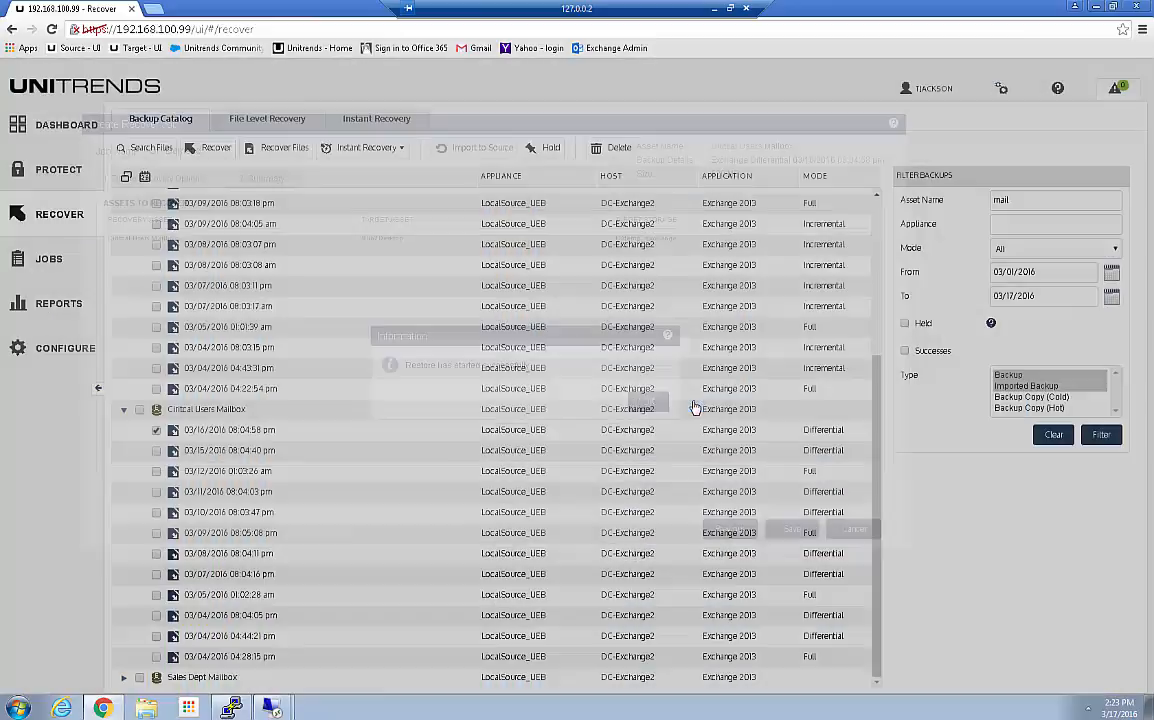
# Open the list of active jobs and select the Ciritcal Users Mailbox restore job to monitor it.
pyautogui.click(45, 259)
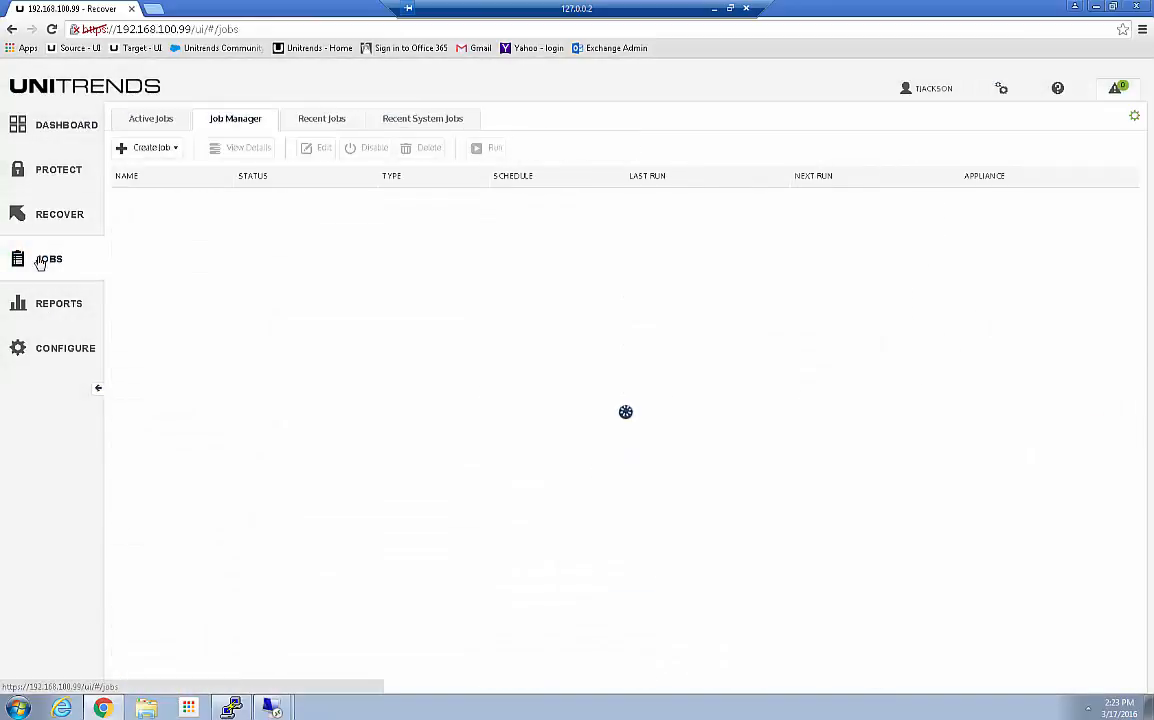
pyautogui.click(157, 121)
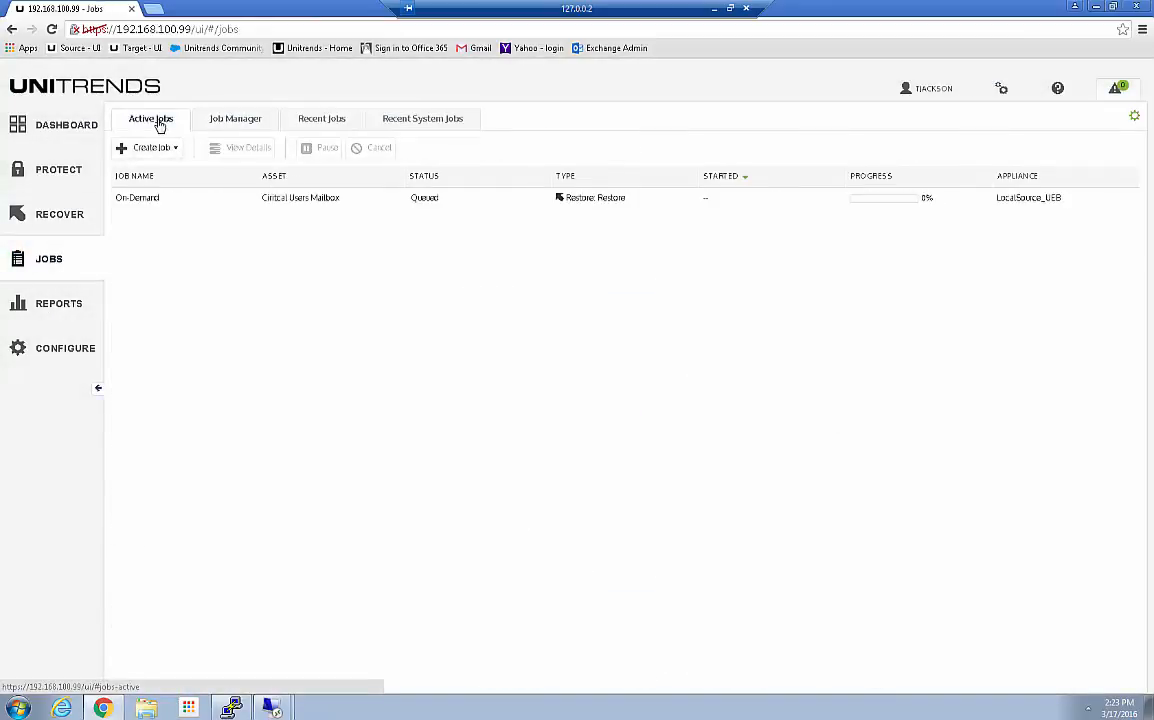
pyautogui.click(324, 210)
# Filter the backup catalog by asset name cir and expand the Ciritcal Users Mailbox backups.
pyautogui.click(50, 205)
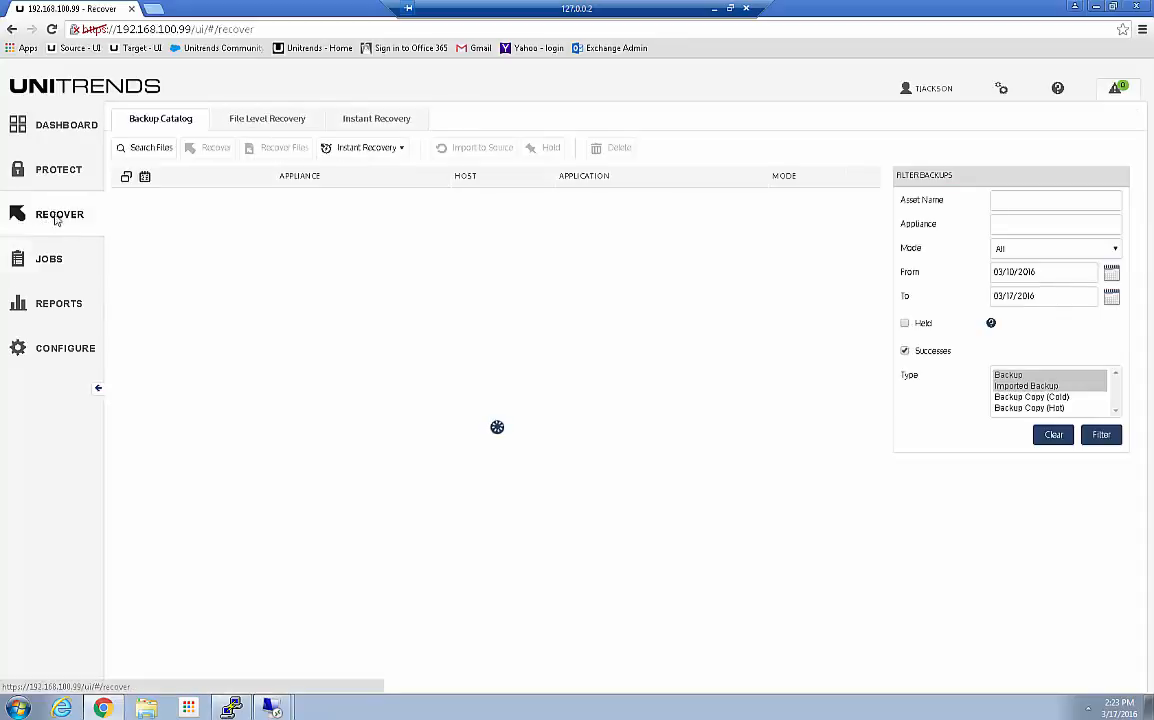
pyautogui.click(1027, 200)
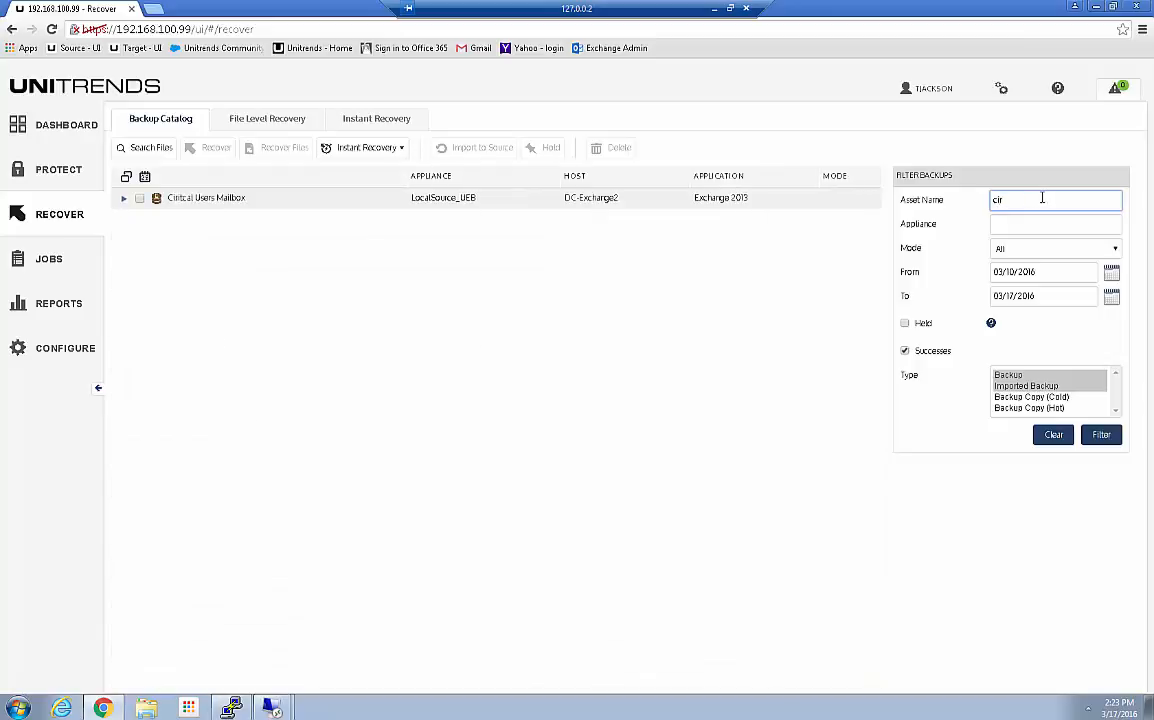
pyautogui.click(123, 198)
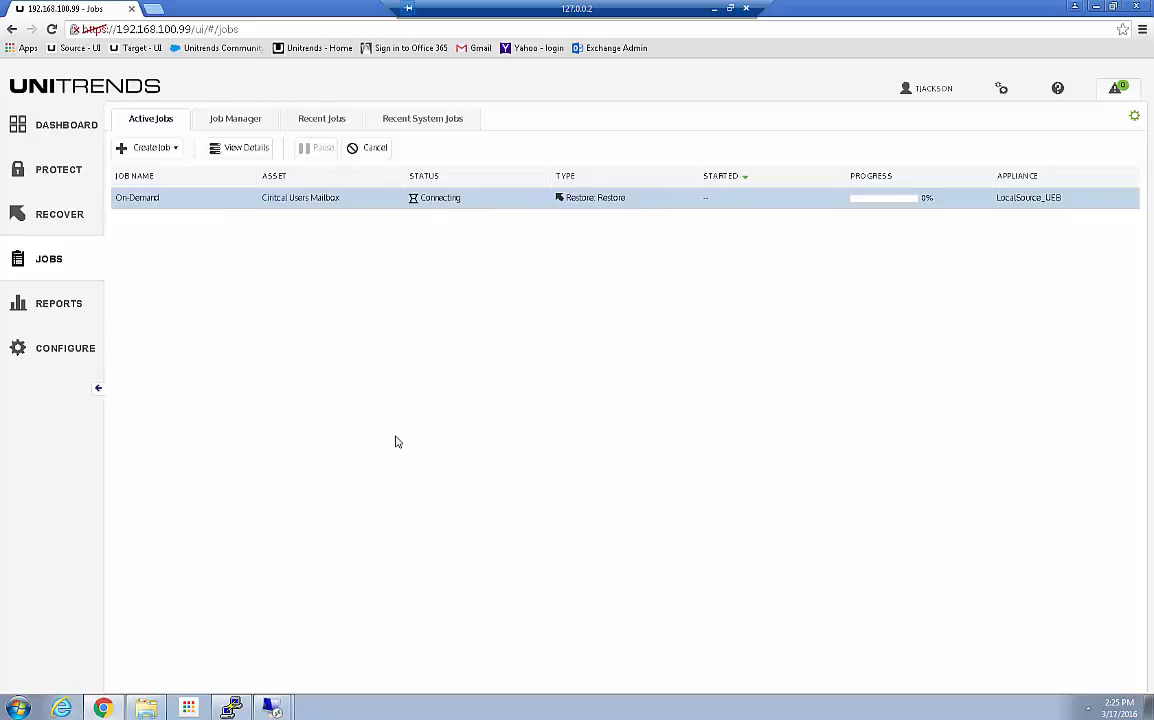
# Open the C:\temp_exchange folder in Windows Explorer and sort the restored mailbox files by name.
pyautogui.click(146, 709)
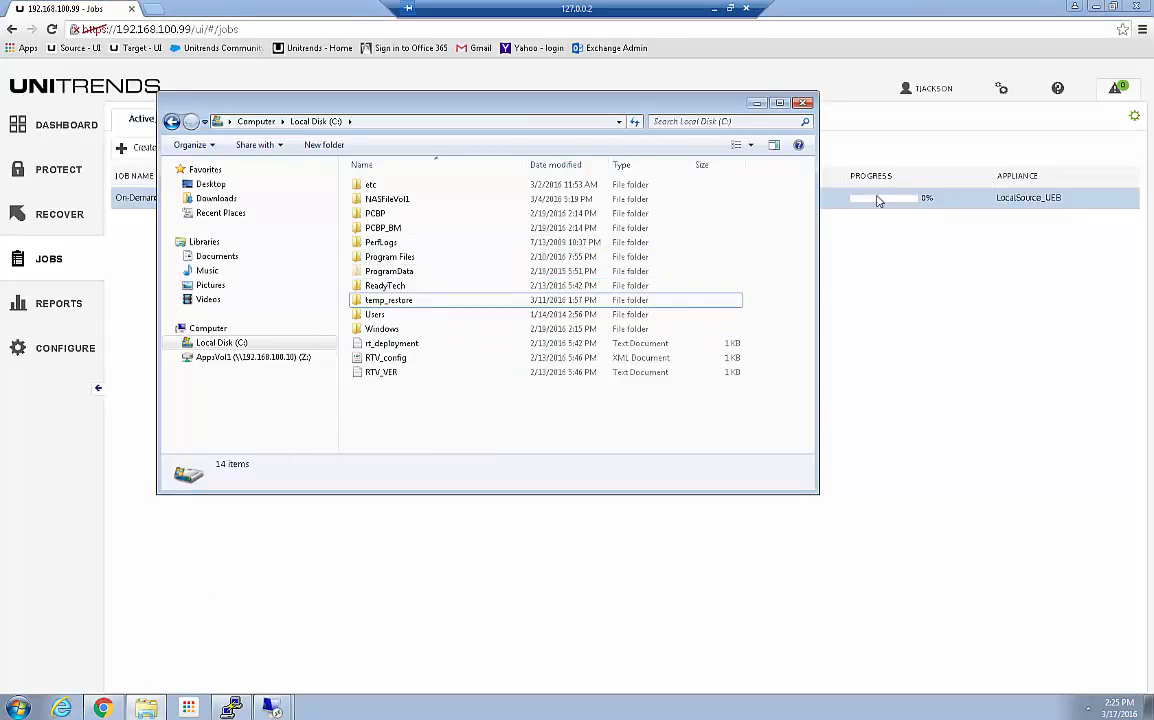
pyautogui.doubleClick(383, 392)
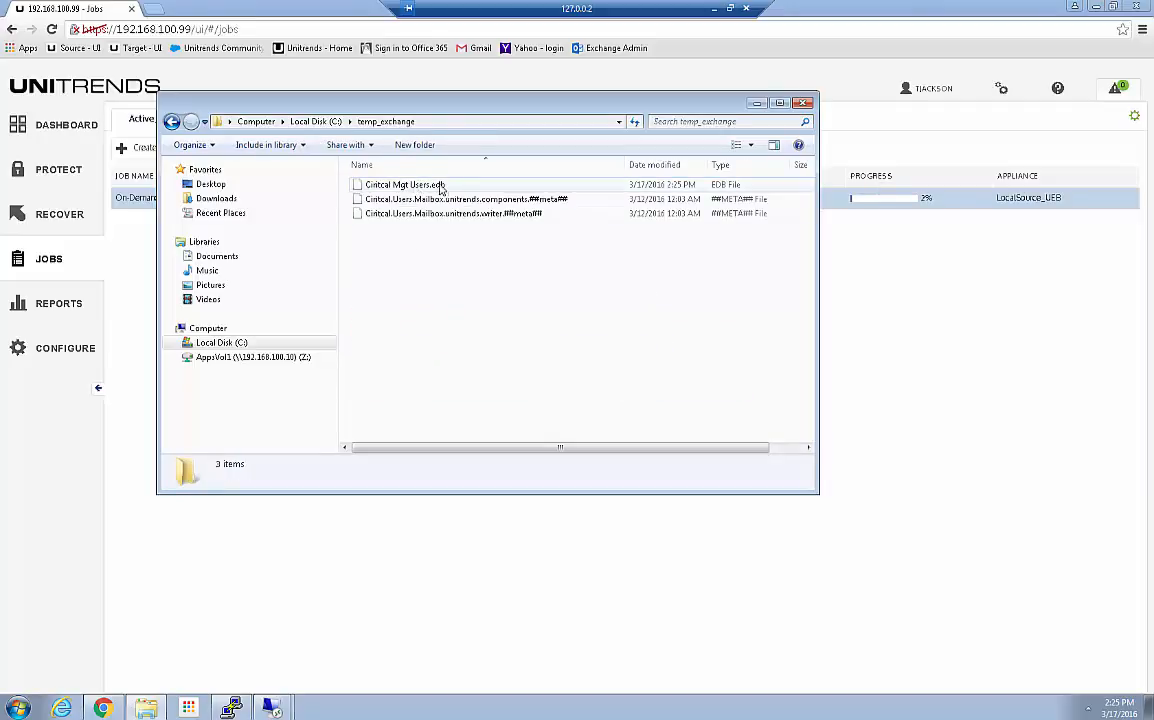
pyautogui.click(472, 167)
pyautogui.click(472, 167)
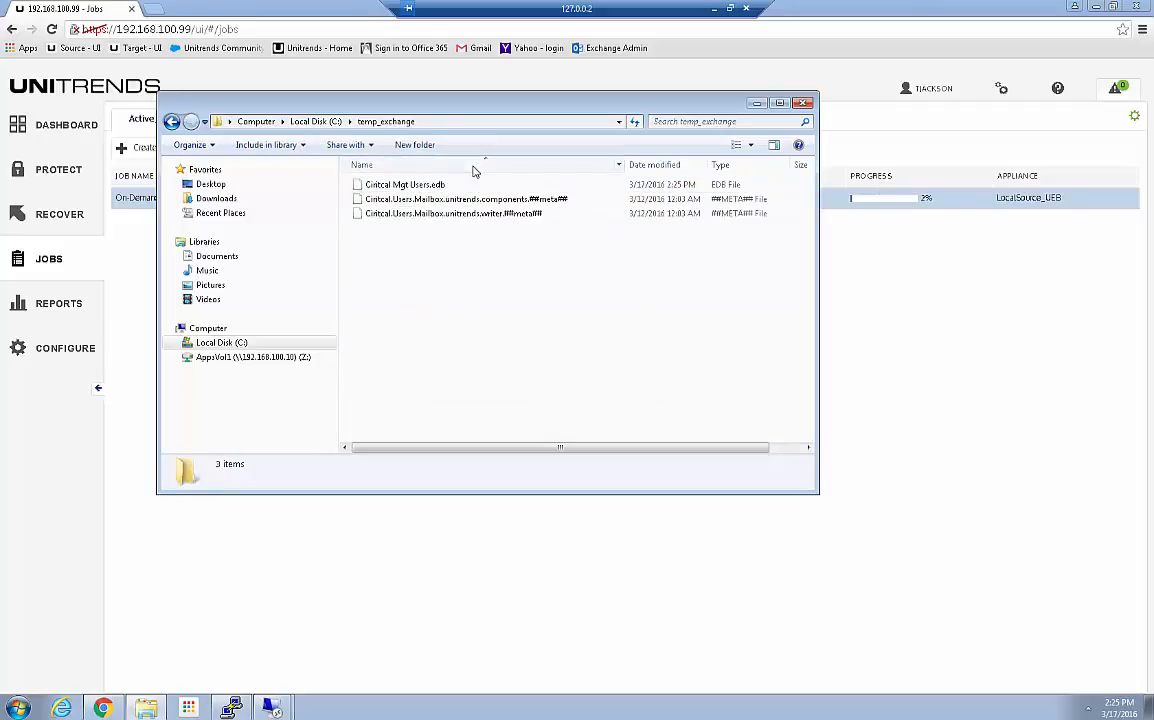
pyautogui.click(475, 167)
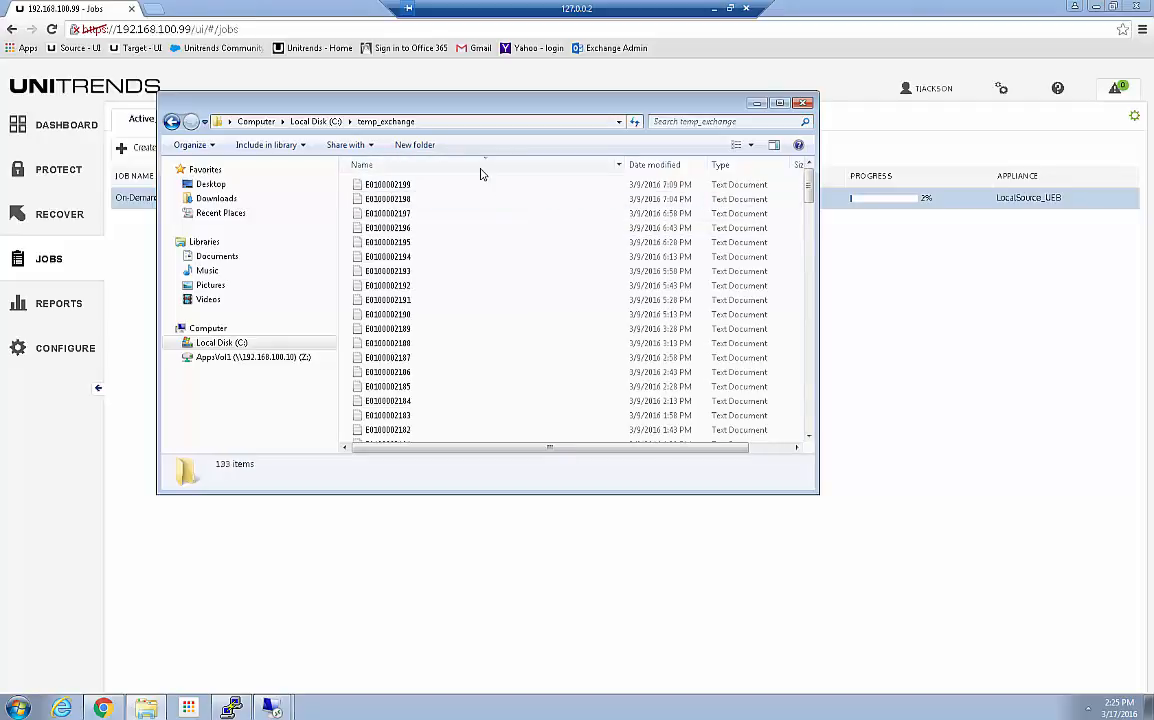
pyautogui.click(479, 167)
# Look through the restored database and log files in temp_exchange, and close the folder window.
pyautogui.moveTo(809, 184)
pyautogui.mouseDown()
pyautogui.moveTo(809, 427)
pyautogui.moveTo(809, 172)
pyautogui.mouseUp()
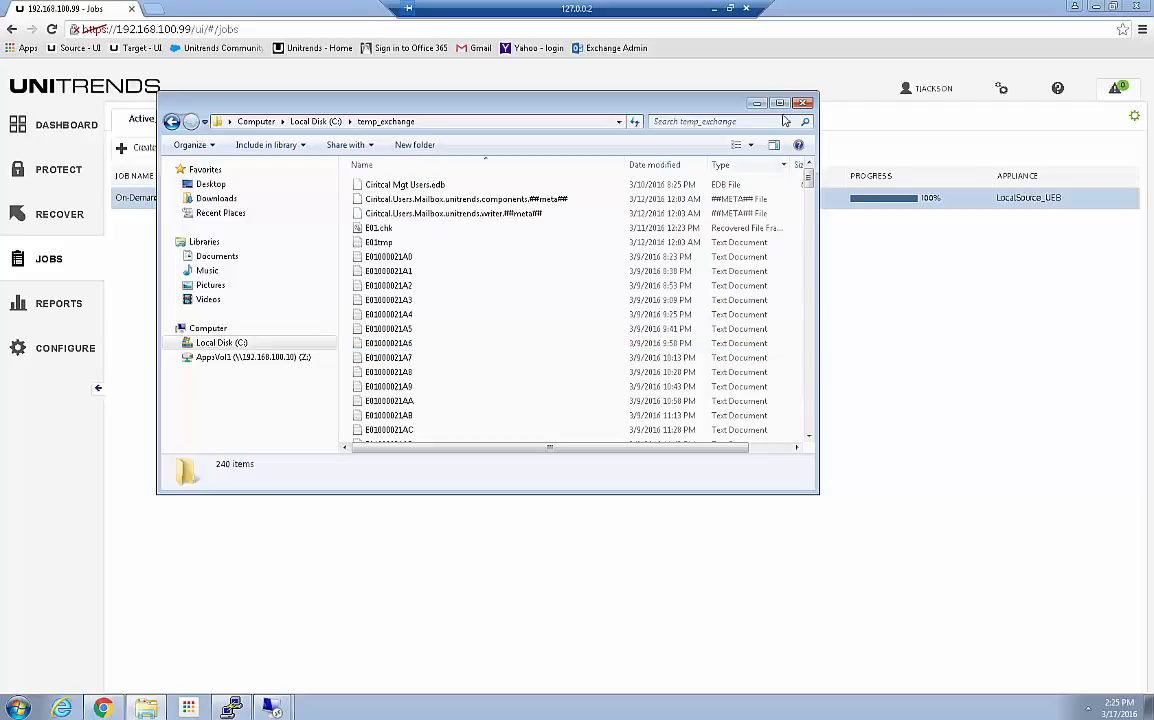
pyautogui.scroll(-17, 449, 321)
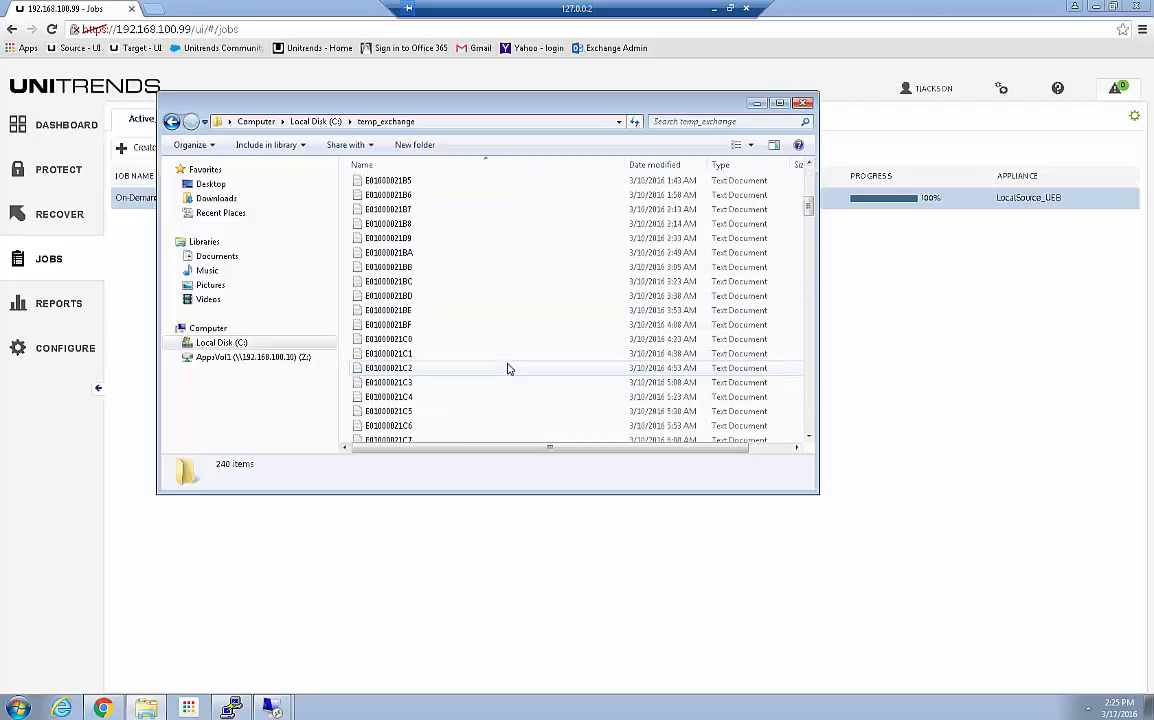
pyautogui.scroll(17, 507, 368)
pyautogui.click(796, 105)
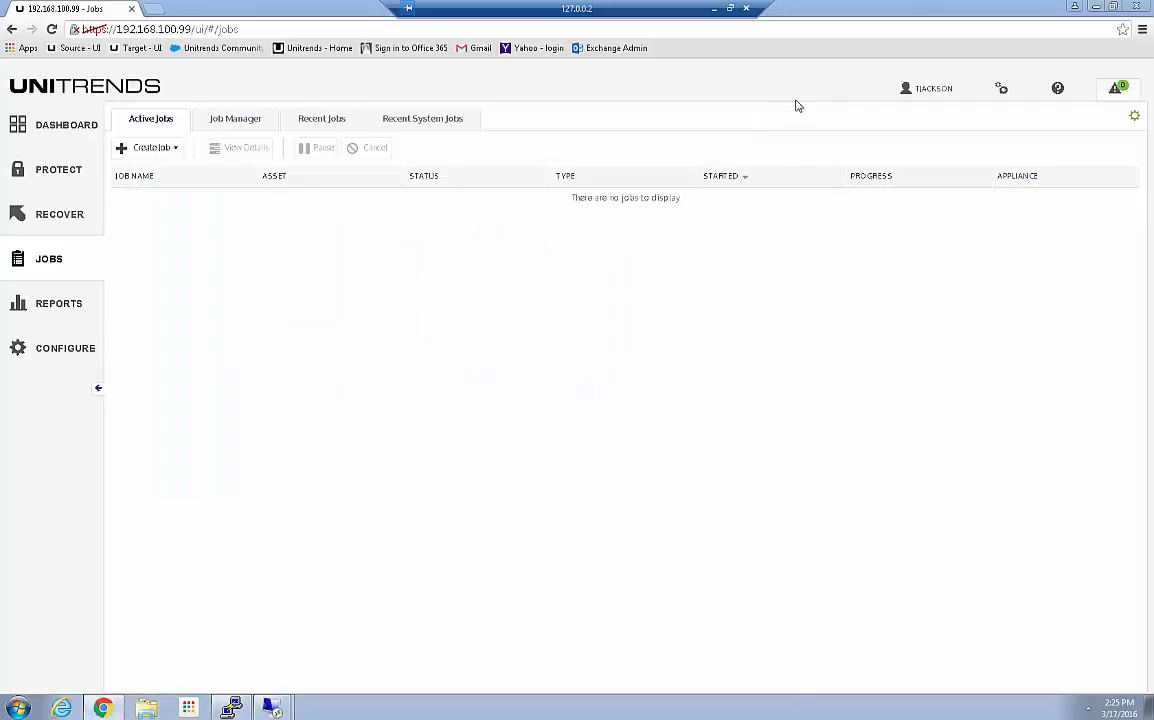
# Return to the backup catalog, narrow it to asset names containing cir, and list the Ciritcal Users Mailbox backups.
pyautogui.click(58, 216)
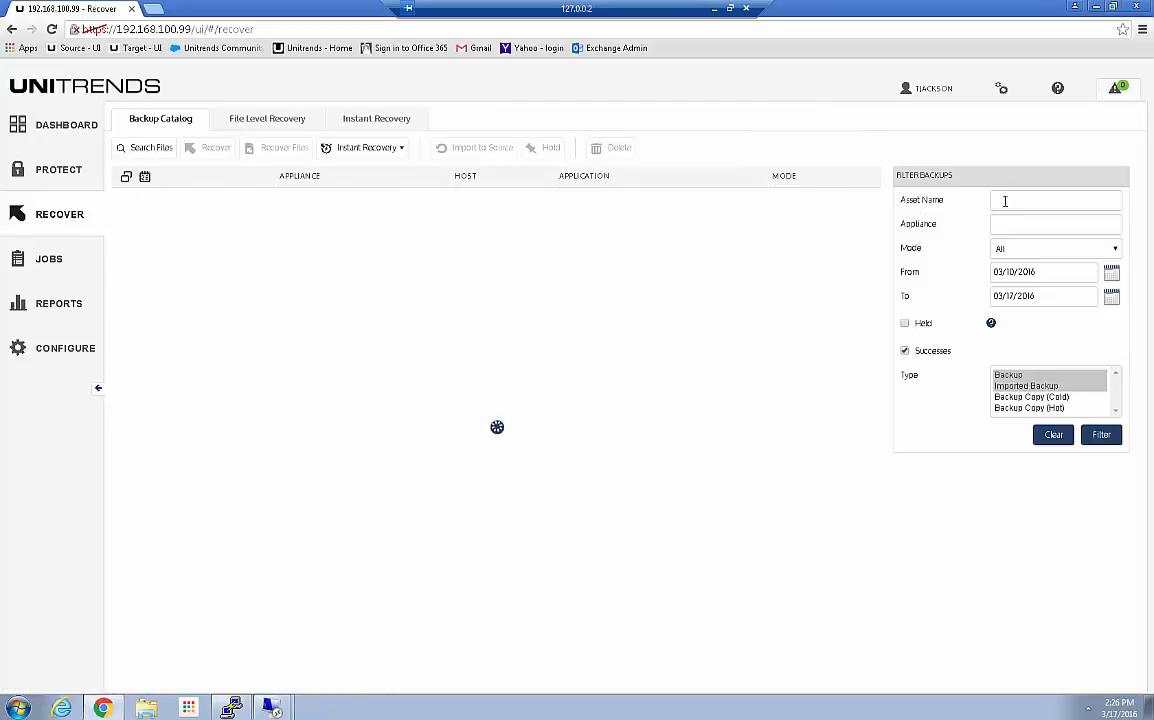
pyautogui.click(1005, 201)
pyautogui.write('cir')
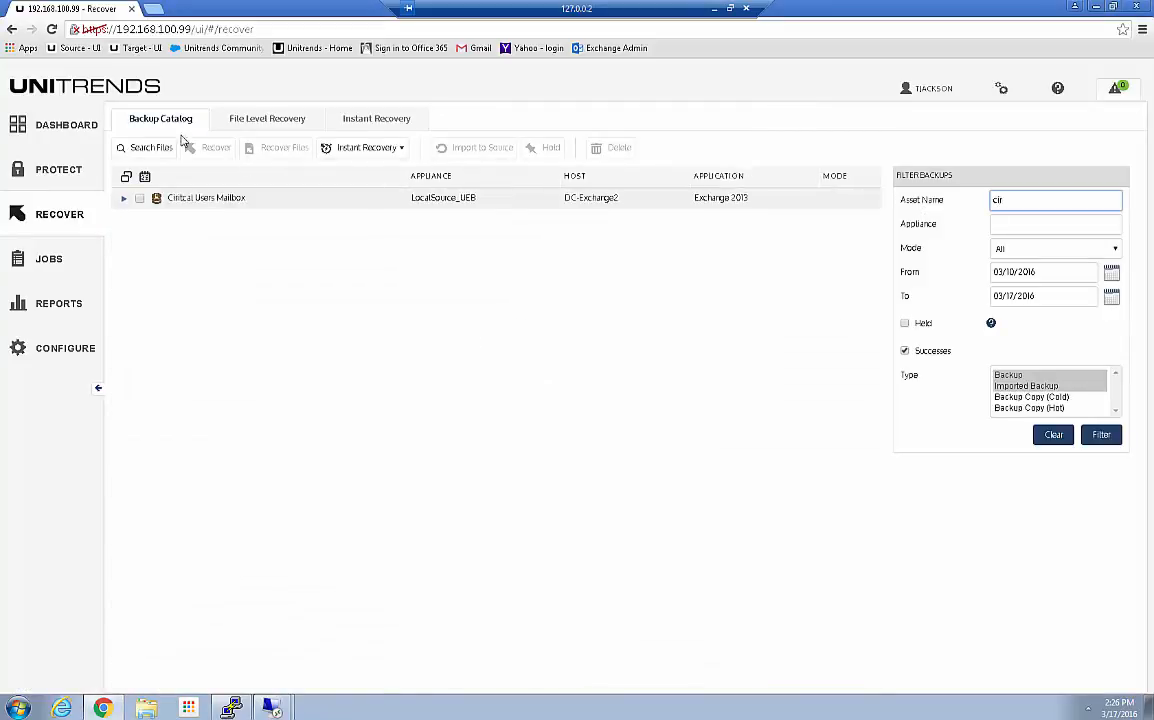
pyautogui.click(123, 198)
# Filter the catalog by asset name mail and select the Support Services Mailbox incremental backup of 03/17/2016 08:03:40 am for recovery.
pyautogui.click(1018, 198)
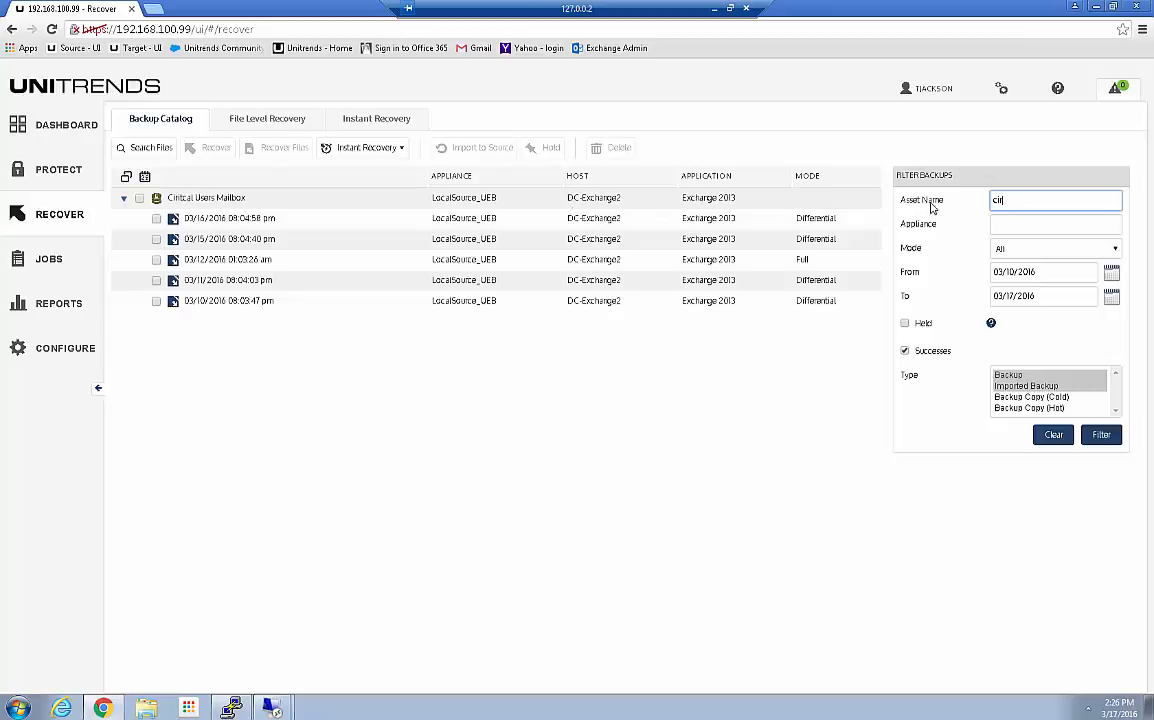
pyautogui.write('mail')
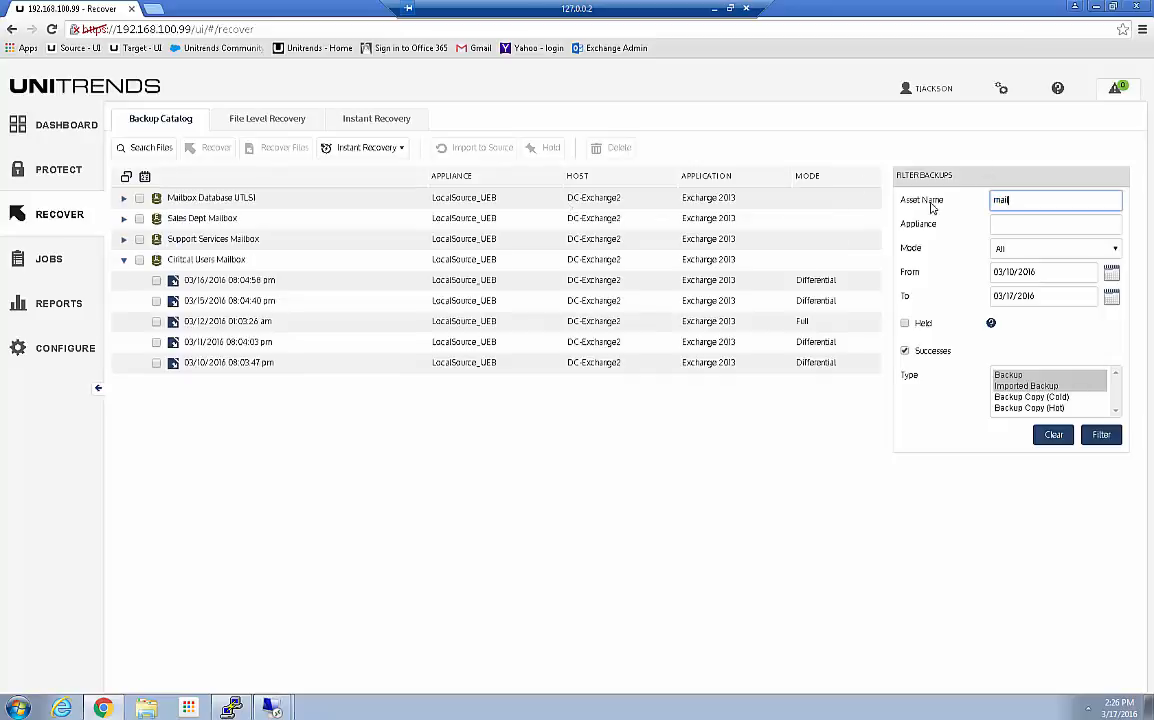
pyautogui.click(123, 239)
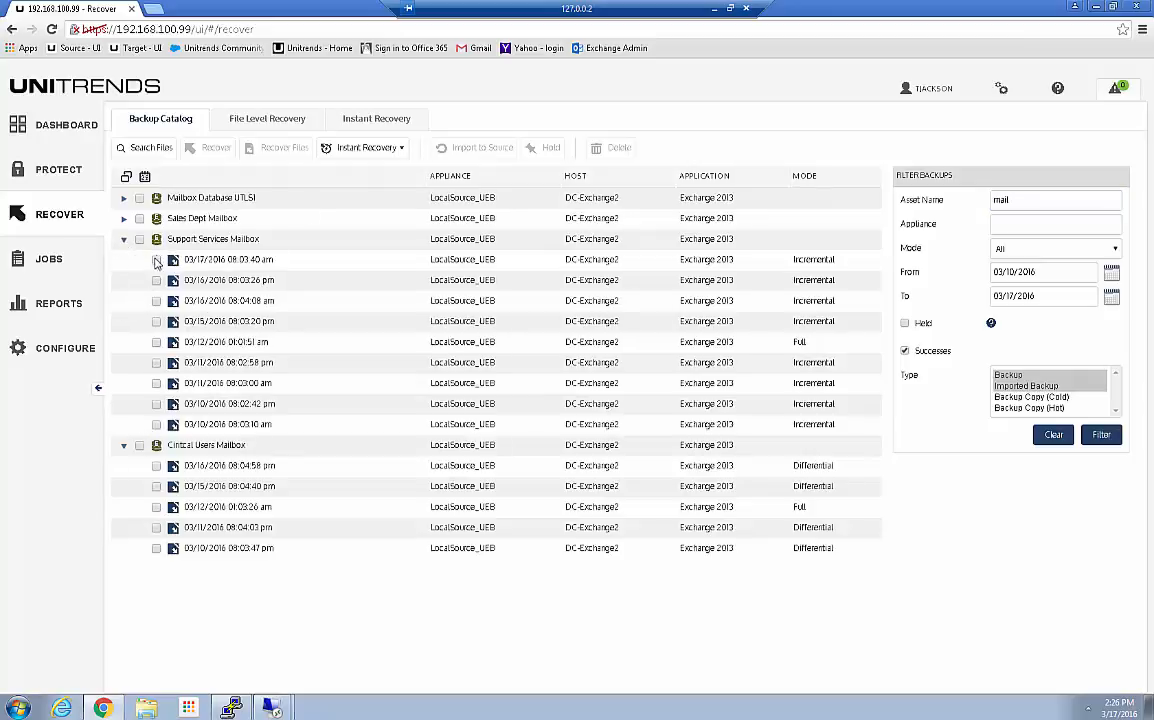
pyautogui.click(157, 261)
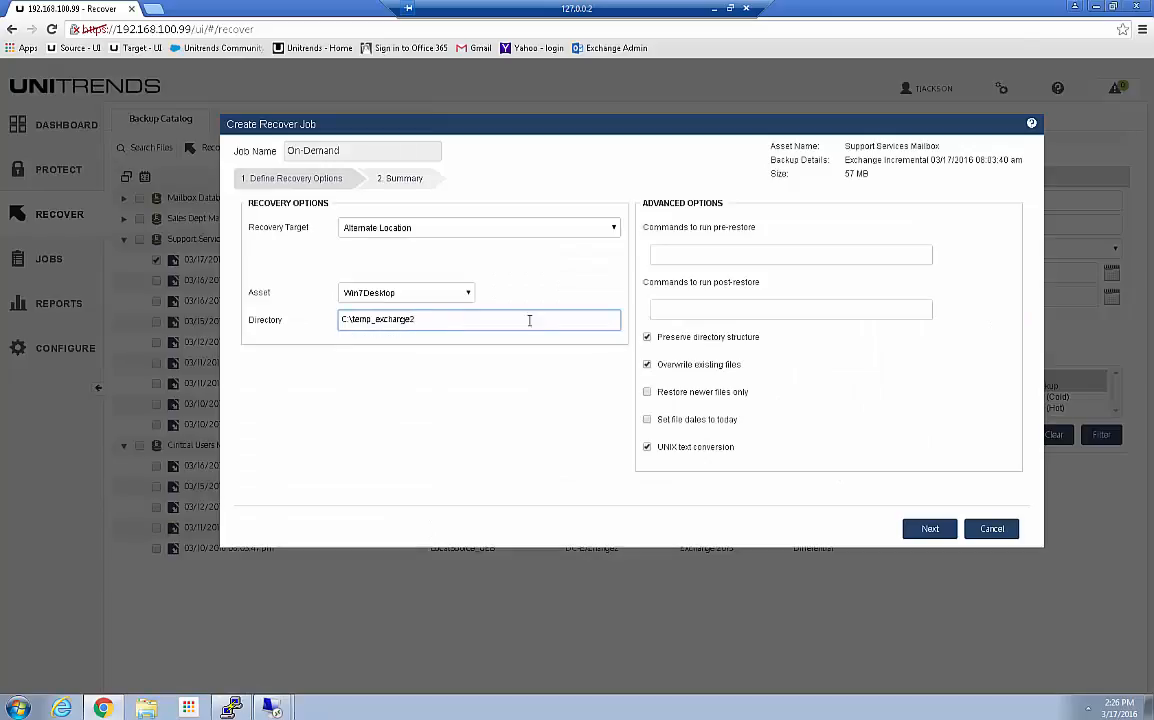
# Recover Support Services Mailbox to the alternate location C:\temp_exchange2 on Win7Desktop, saving the job and dismissing the information message.
pyautogui.click(572, 387)
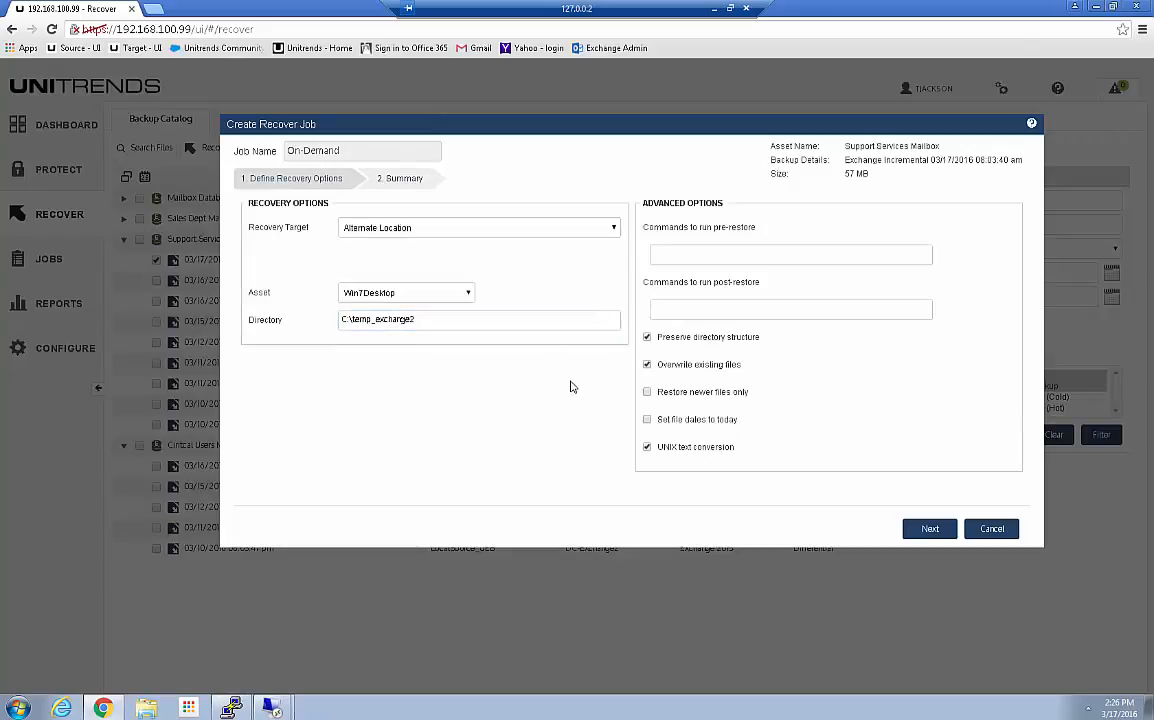
pyautogui.click(929, 527)
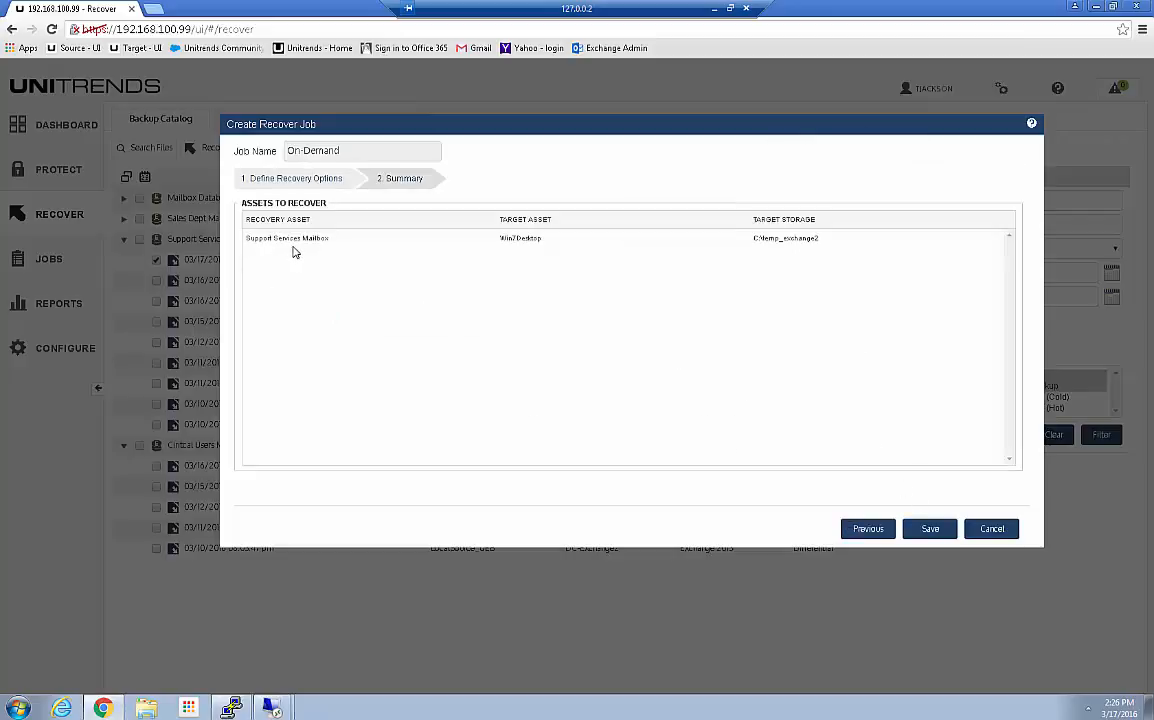
pyautogui.click(930, 528)
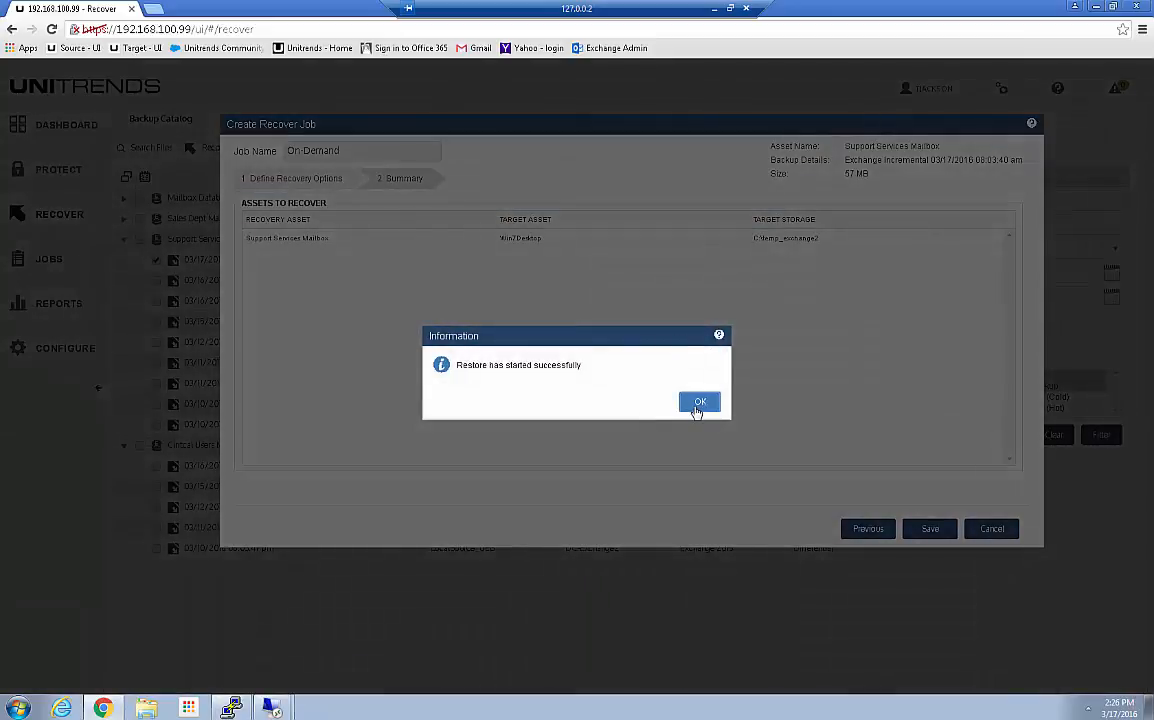
pyautogui.click(698, 405)
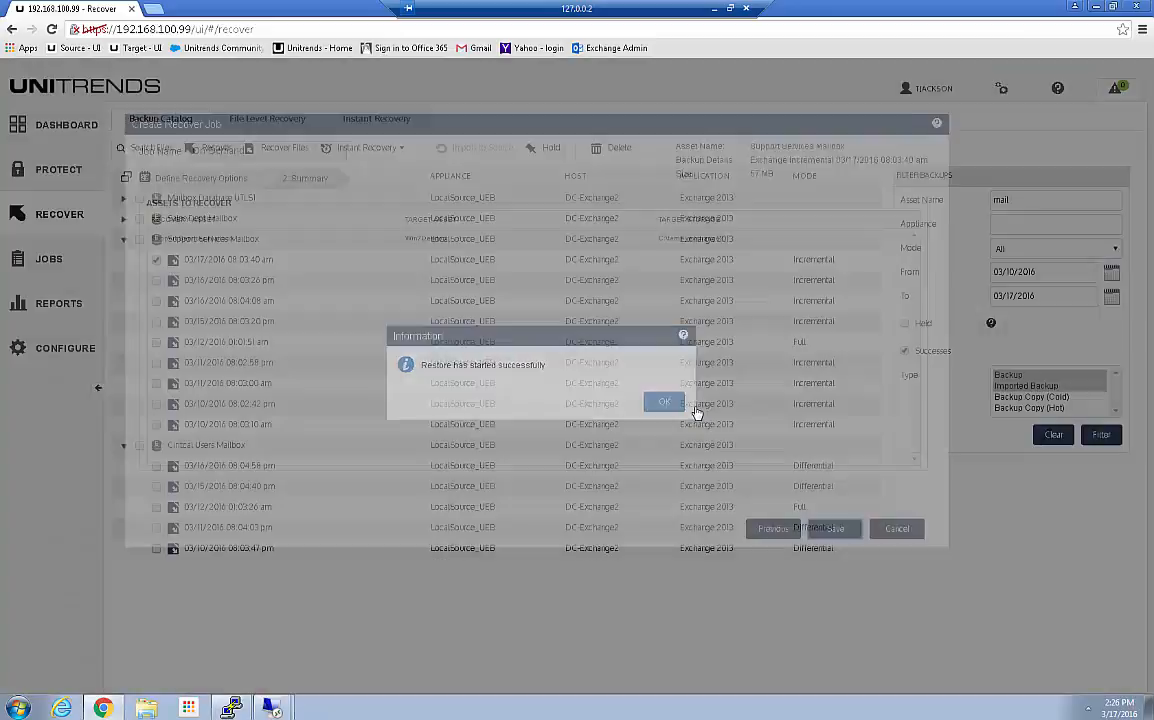
# Check the Support Services Mailbox restore among the active jobs and open the C:\temp_exchange2 folder in Windows Explorer.
pyautogui.click(55, 262)
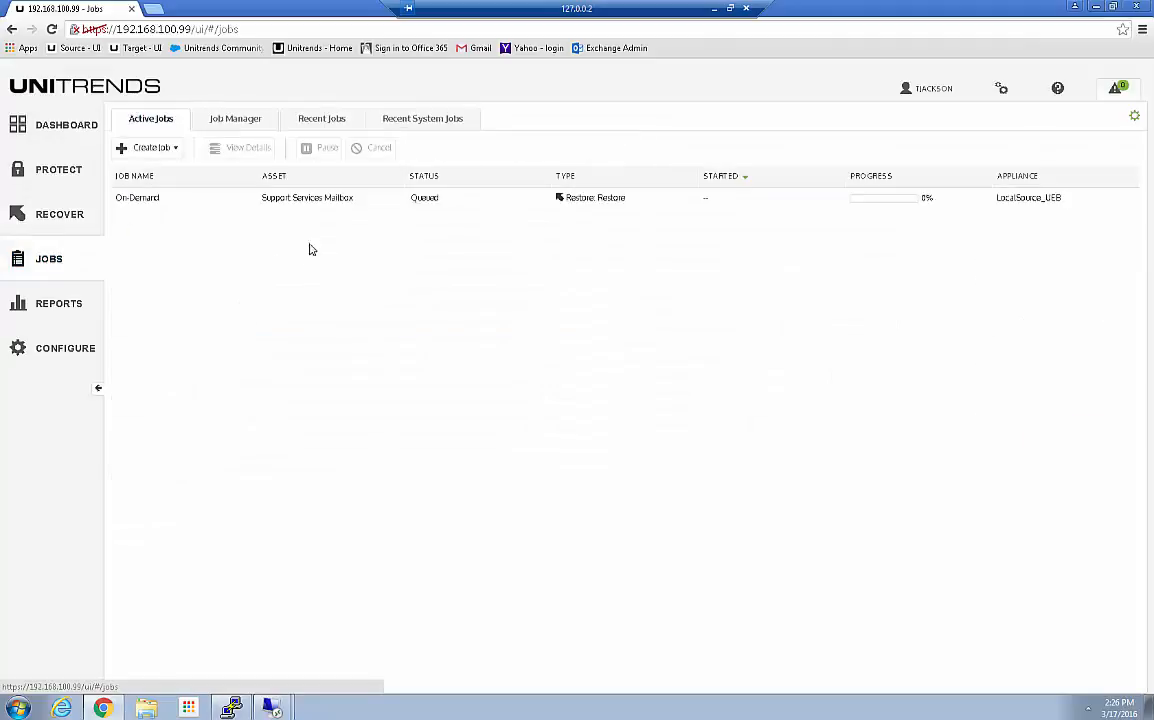
pyautogui.click(218, 197)
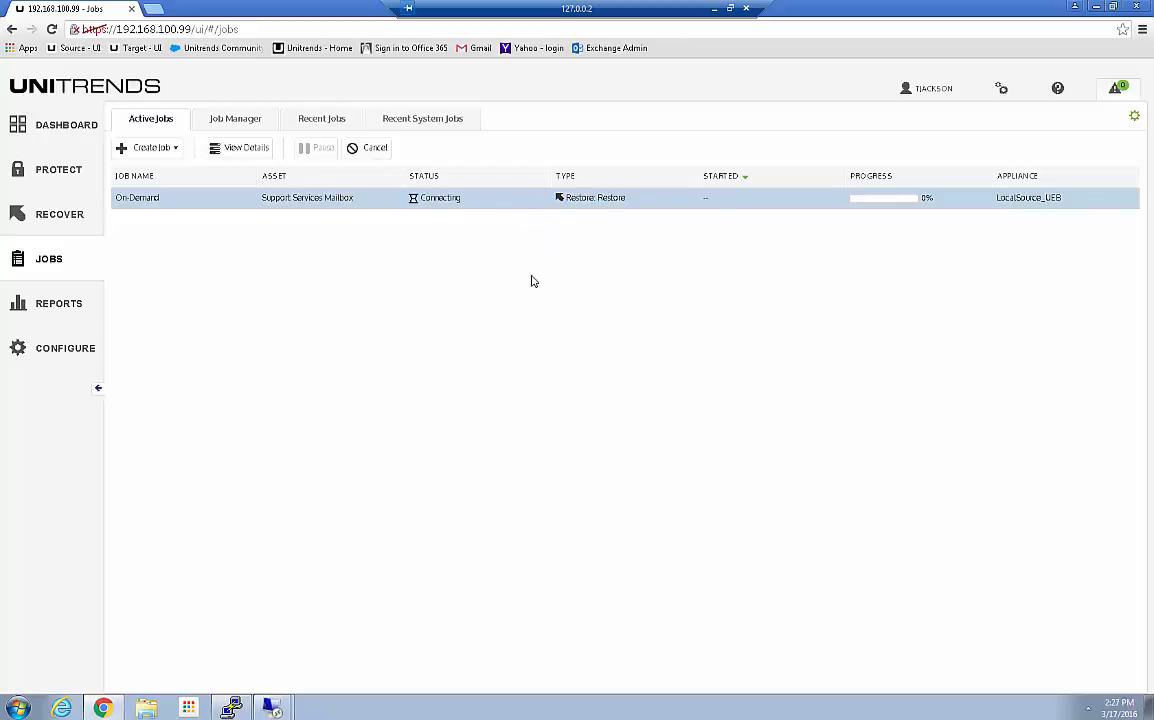
pyautogui.click(146, 708)
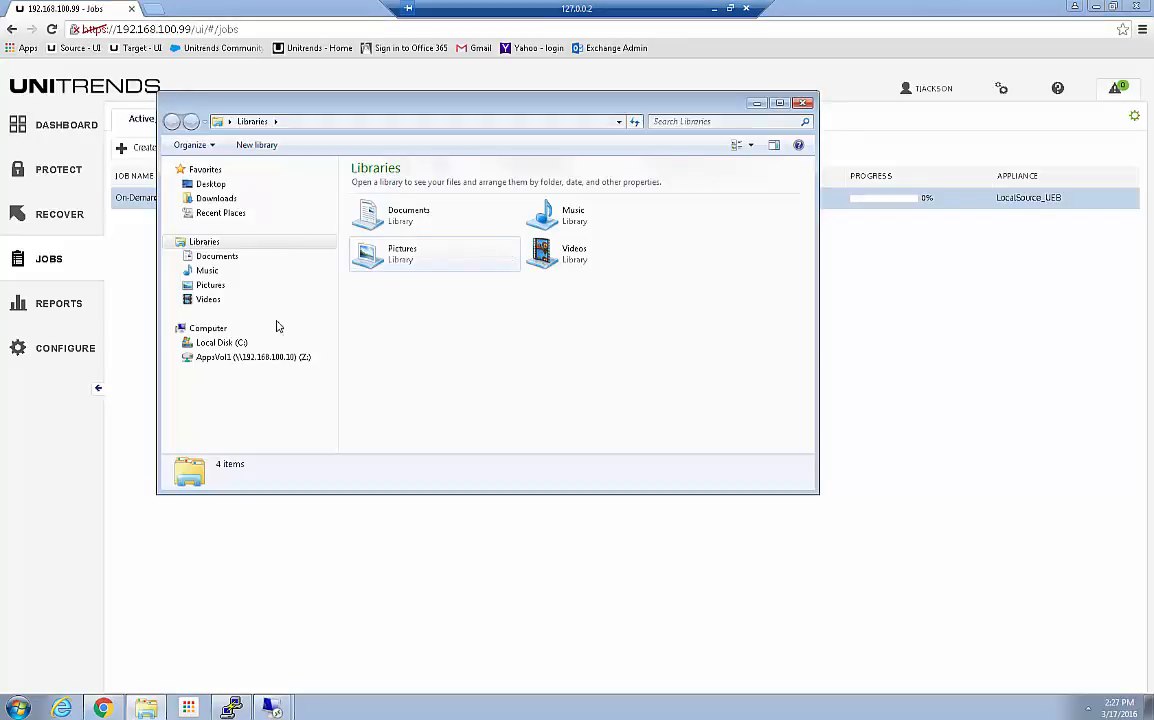
pyautogui.click(222, 342)
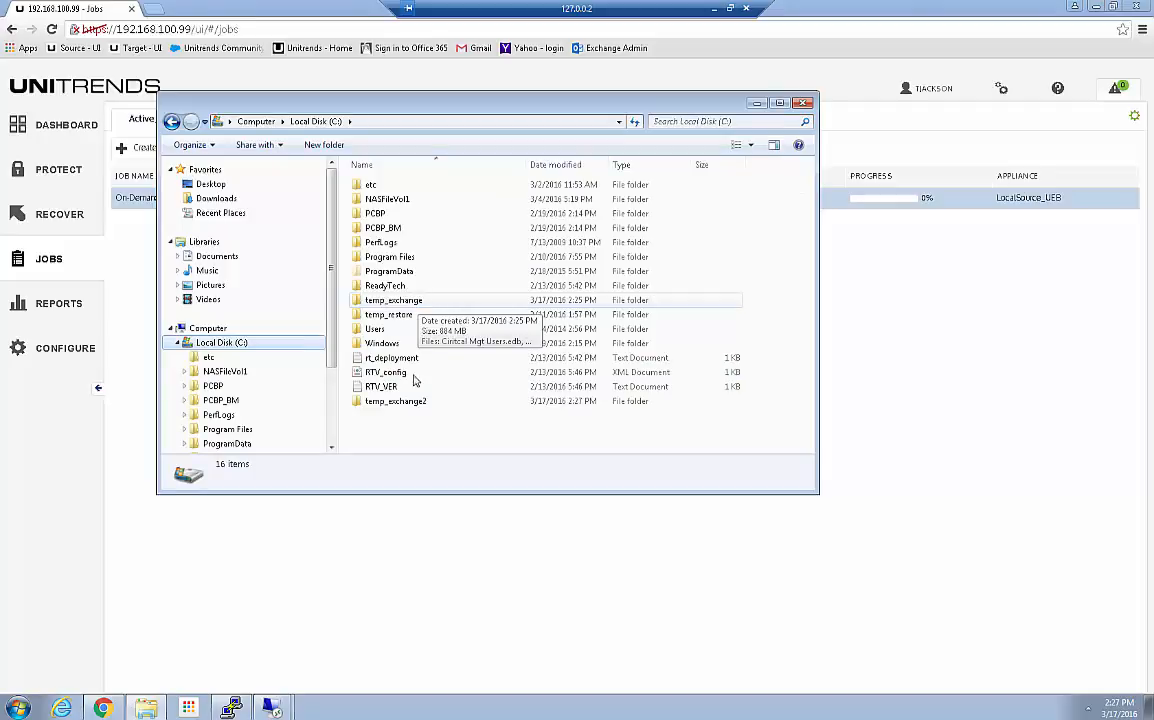
pyautogui.doubleClick(394, 401)
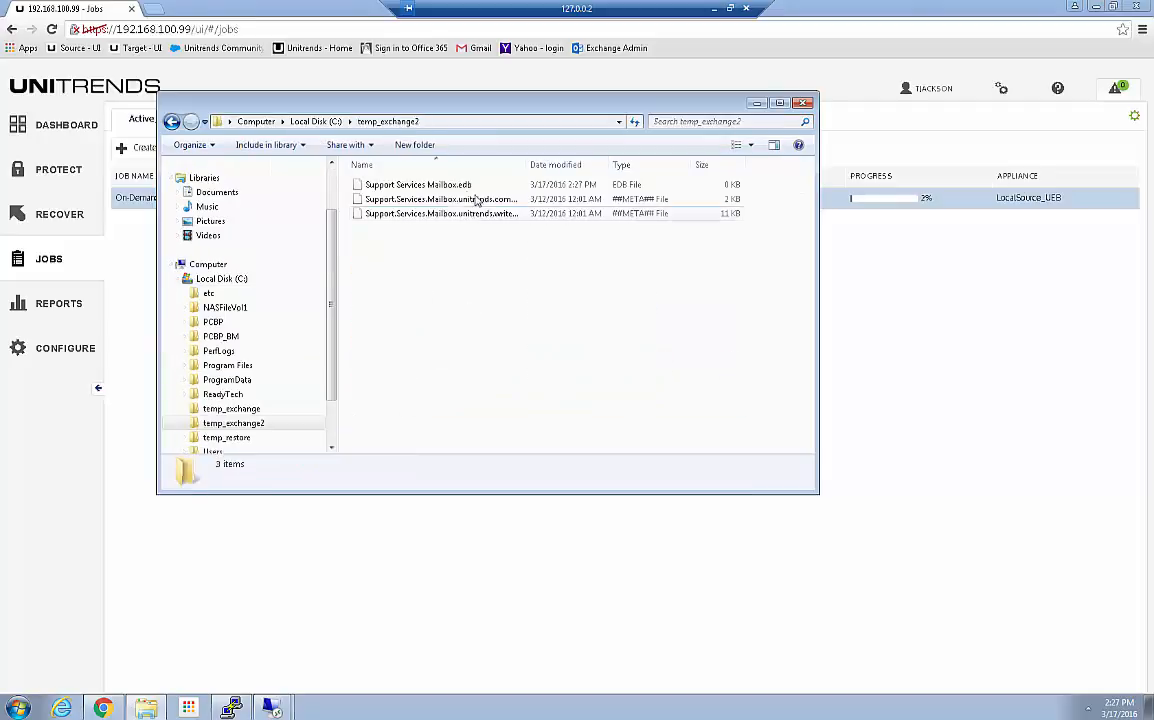
# Examine Support Services Mailbox.edb and the restored log files, sort them by descending name, and return to the active jobs.
pyautogui.click(430, 184)
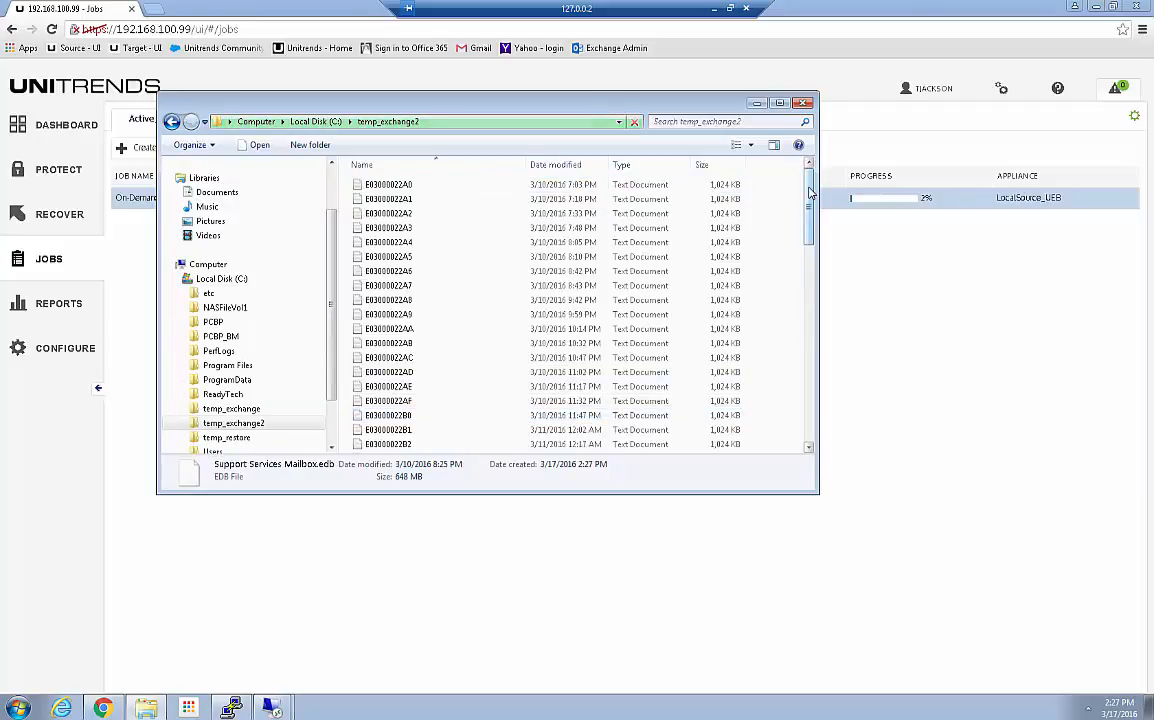
pyautogui.scroll(-9, 808, 212)
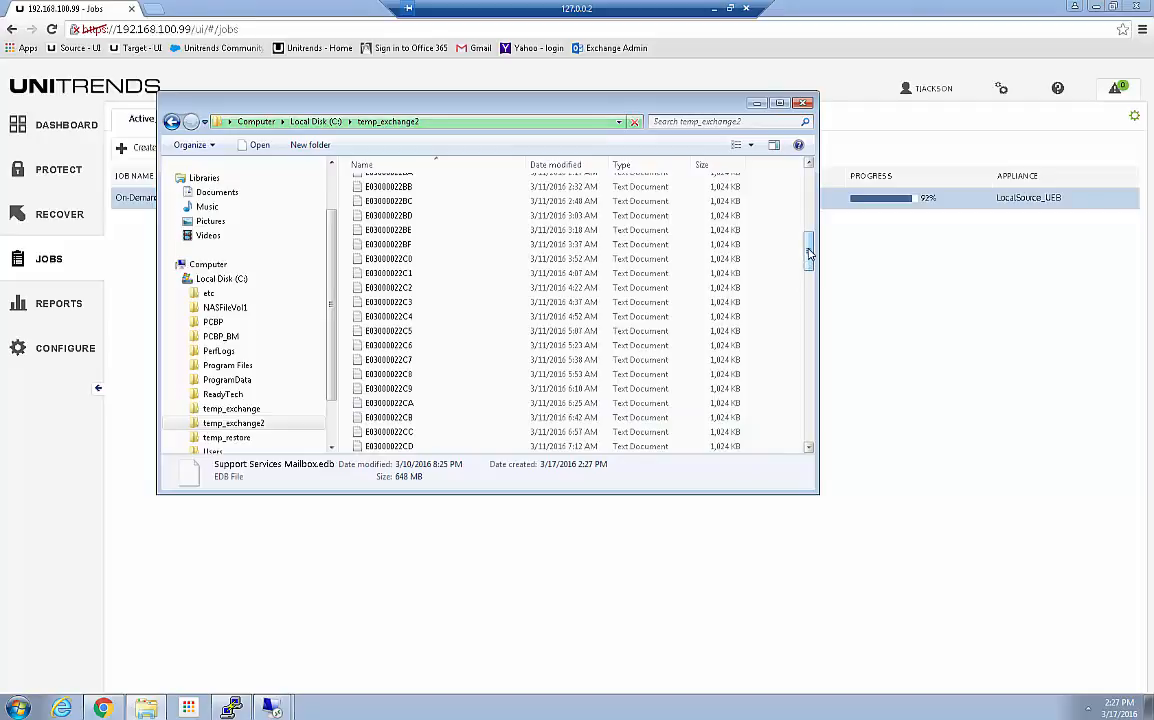
pyautogui.moveTo(809, 258); pyautogui.dragTo(809, 424)
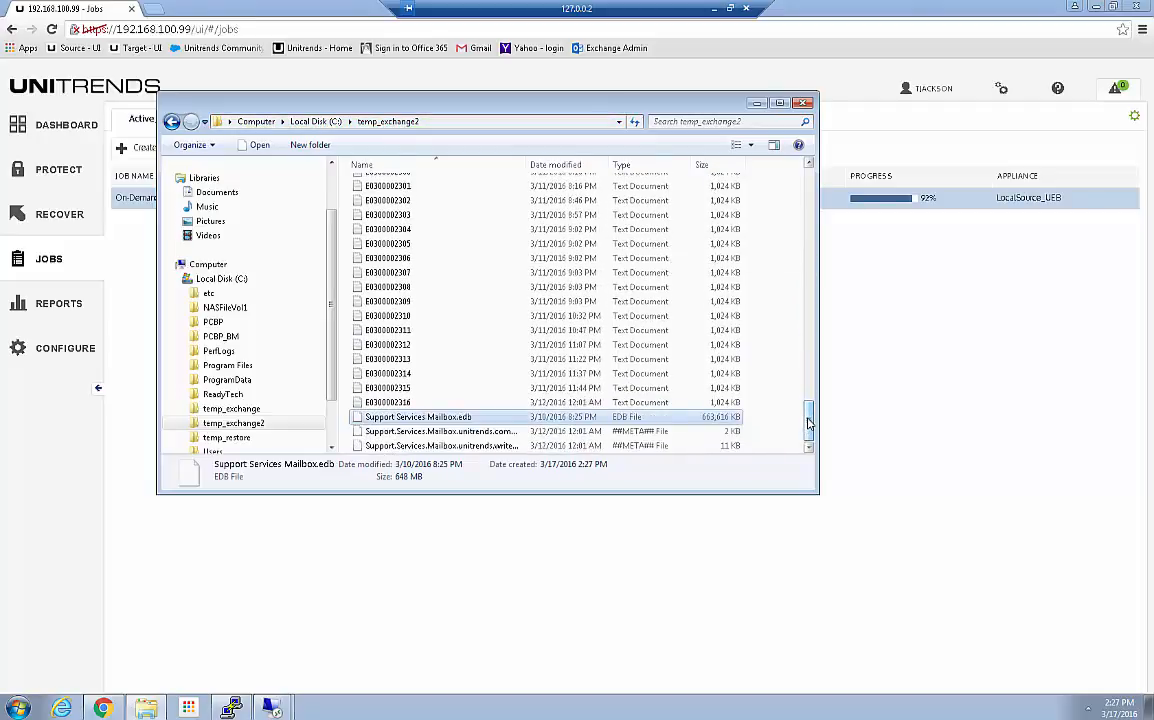
pyautogui.click(455, 164)
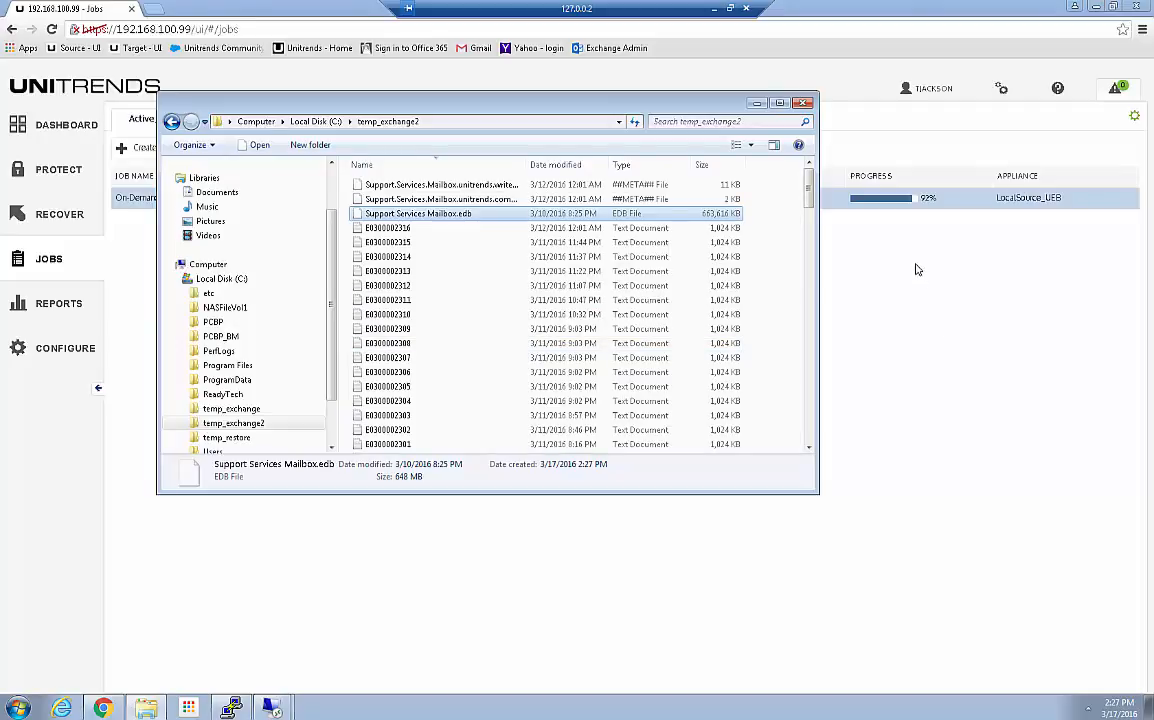
pyautogui.click(874, 256)
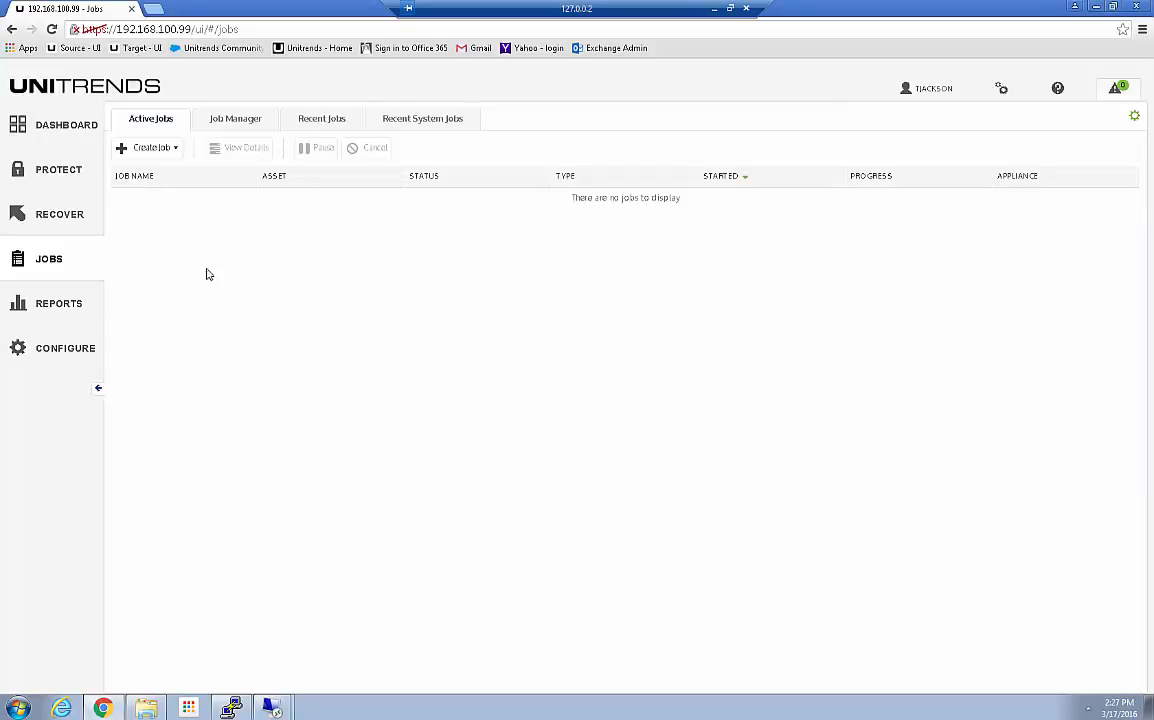
# Filter the backup catalog by asset name mail and expand the Ciritcal Users Mailbox backups.
pyautogui.click(68, 213)
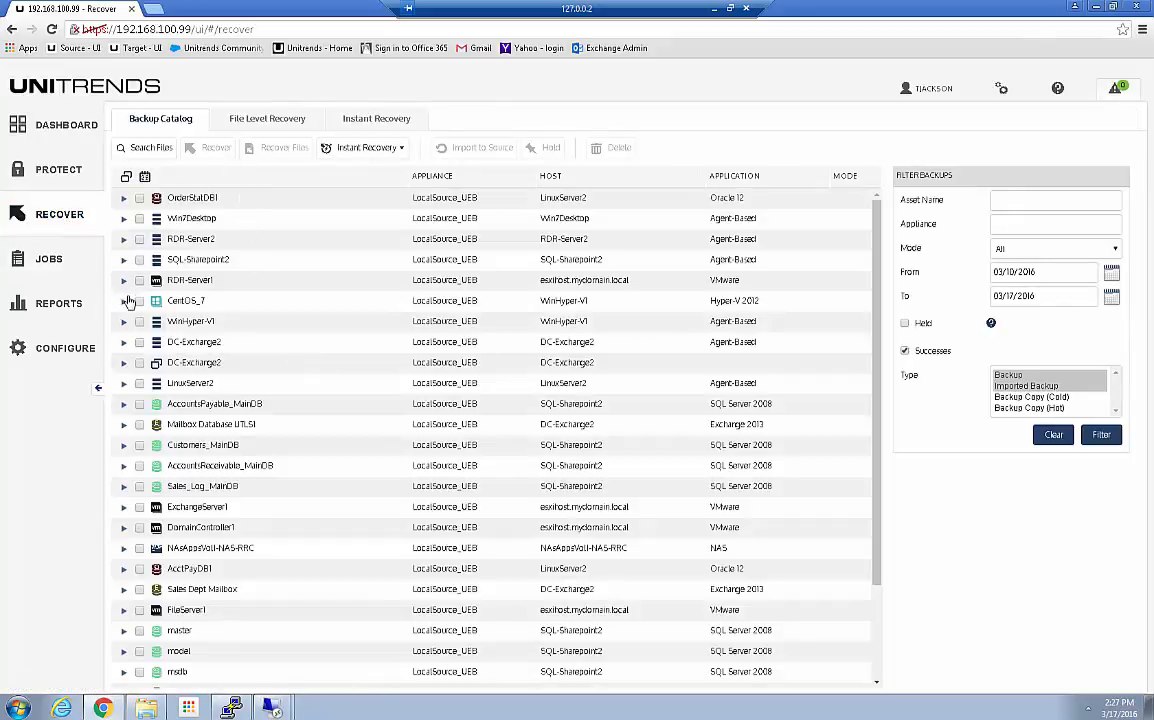
pyautogui.click(1014, 203)
pyautogui.write('mail')
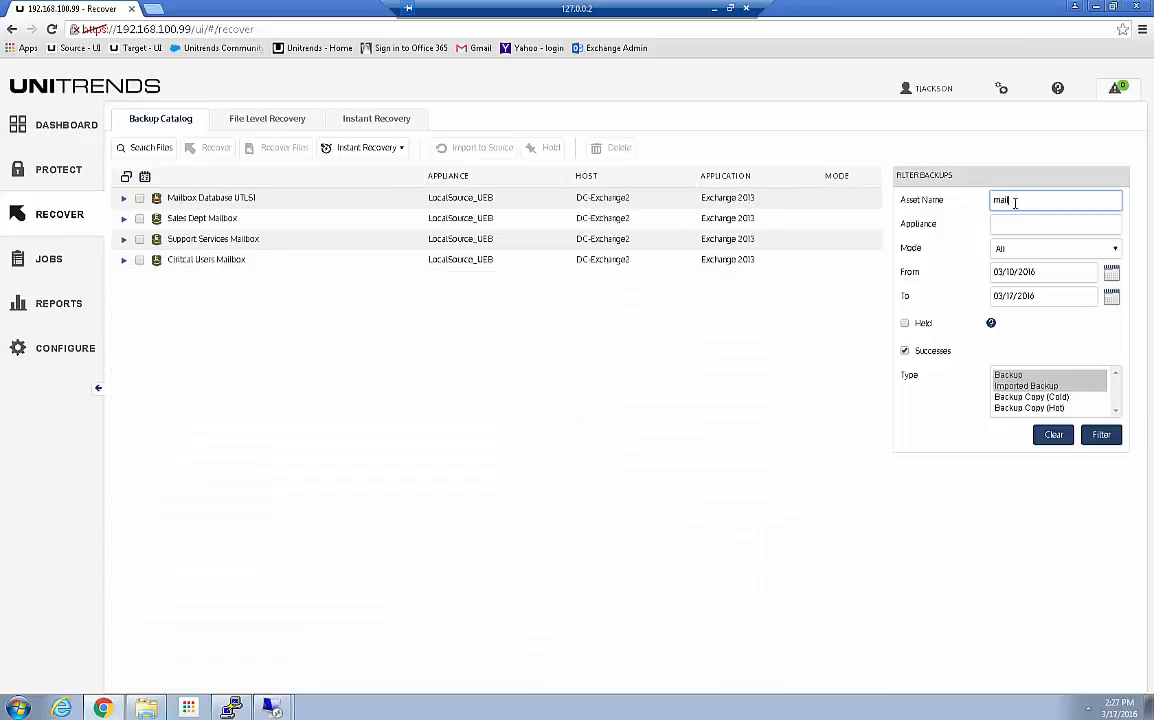
pyautogui.click(124, 262)
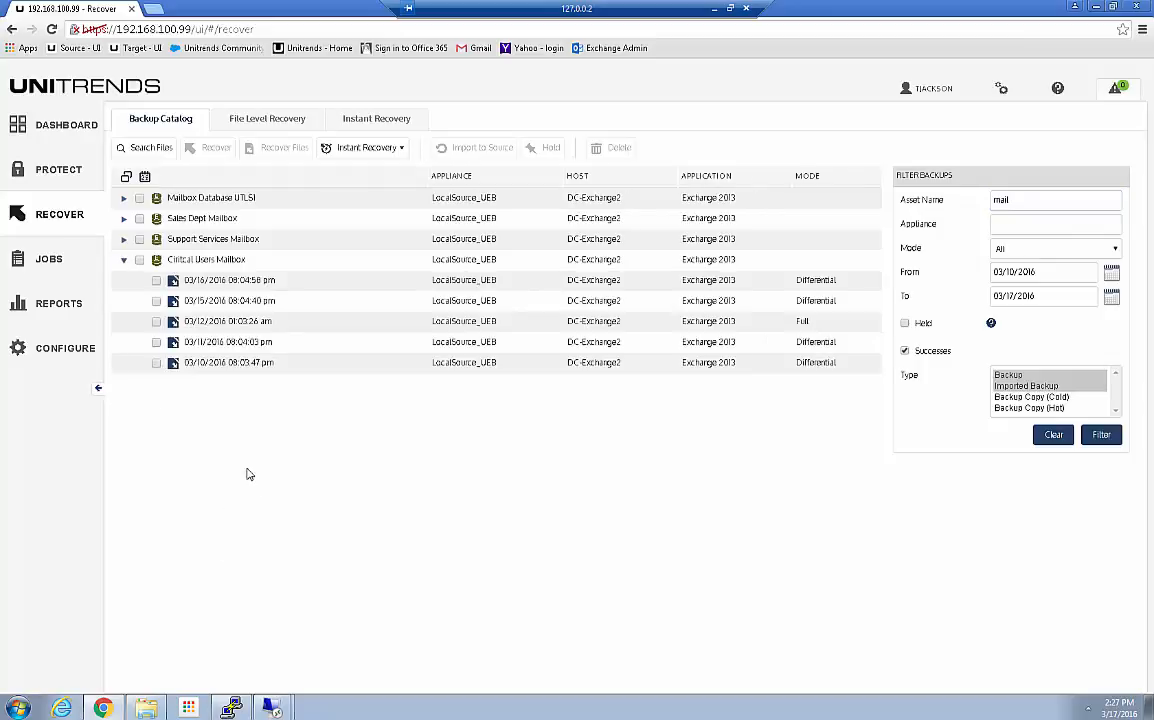
# Start a recover job for the 03/16/2016 08:04:58 pm differential backup of Ciritcal Users Mailbox.
pyautogui.click(156, 281)
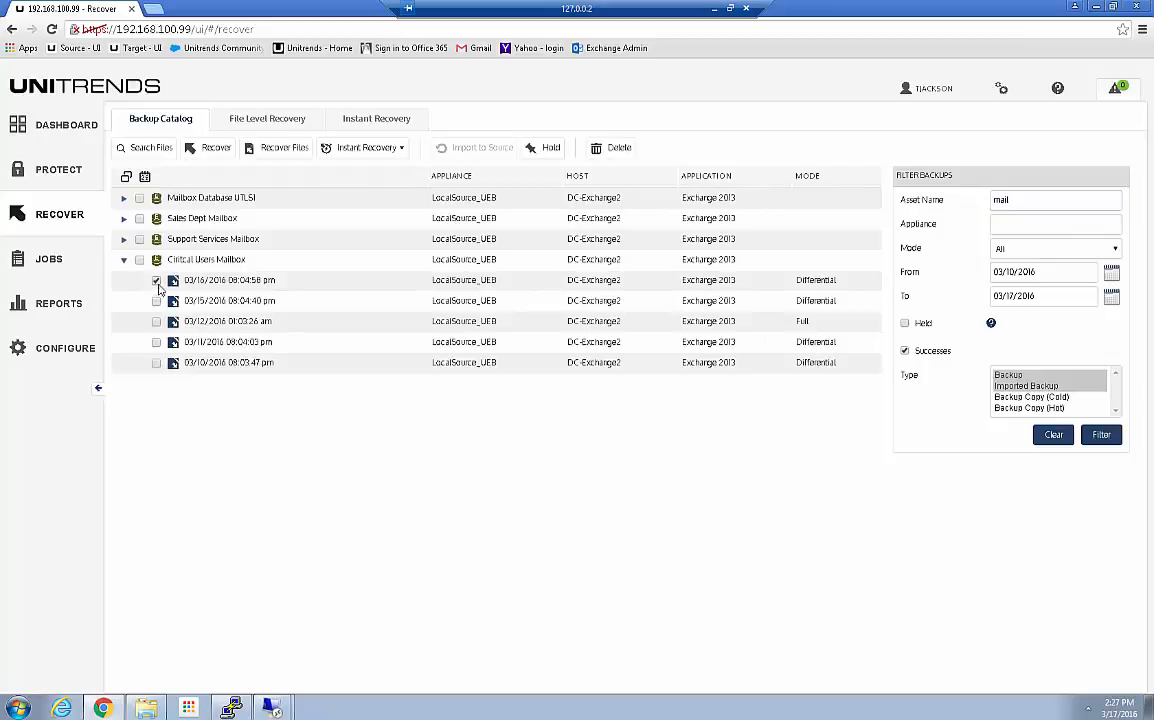
pyautogui.click(205, 148)
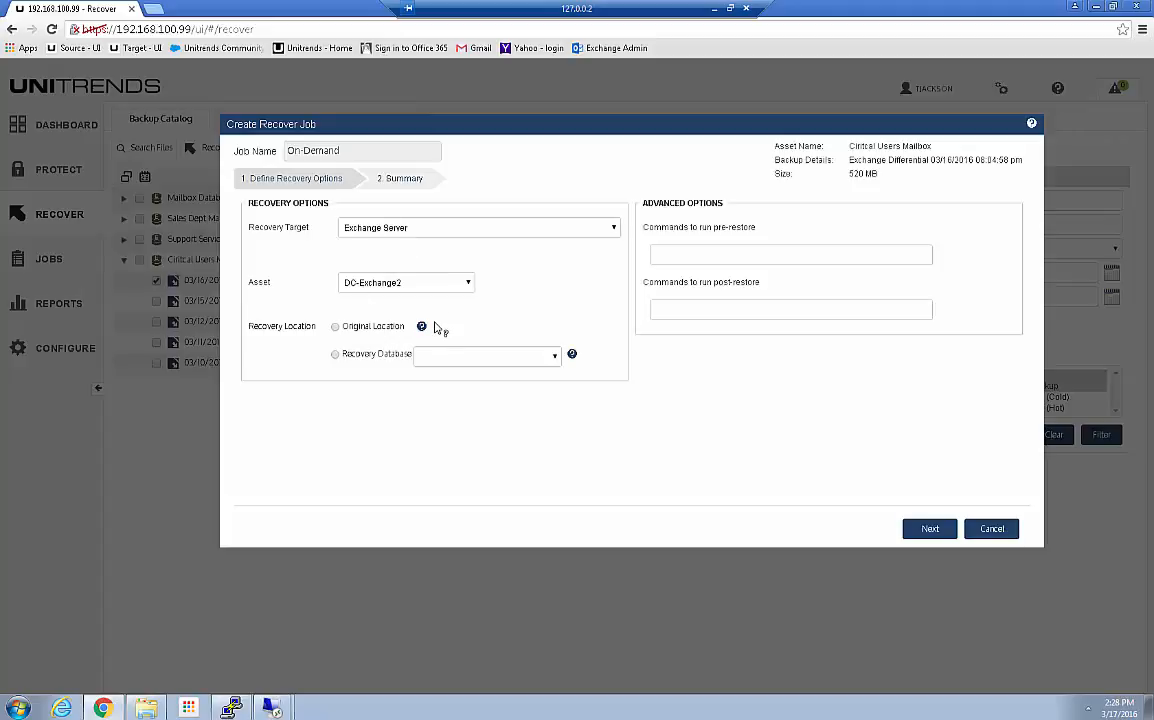
# Open Exchange Admin Center in a new browser tab and sign in with the administrator user name and account password.
pyautogui.click(152, 8)
pyautogui.click(600, 48)
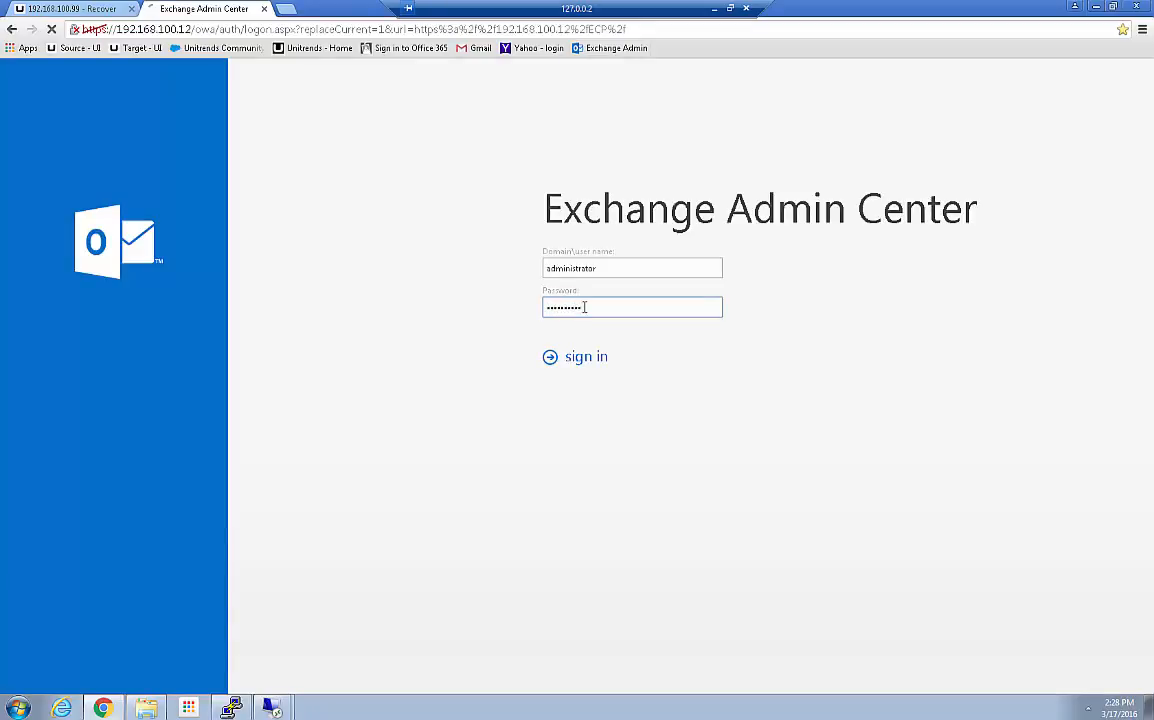
pyautogui.press('Return')
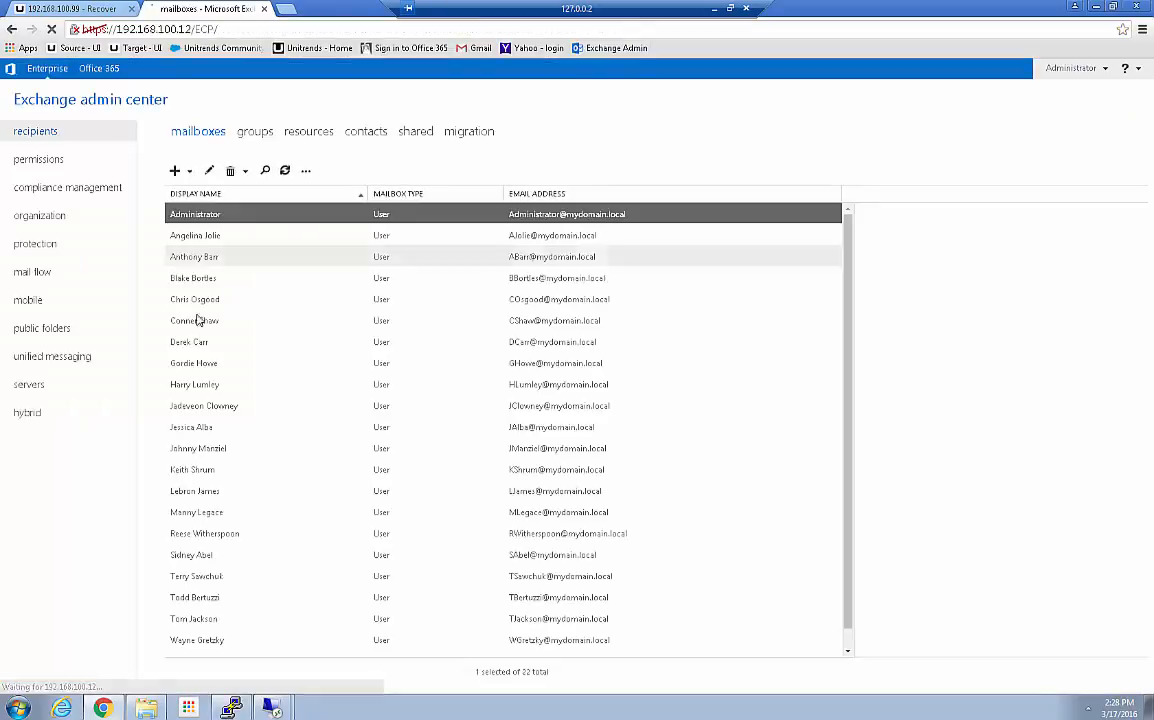
# Dismount the Ciritcal Users Mailbox database in the Exchange servers' database list and confirm the dismount.
pyautogui.click(36, 385)
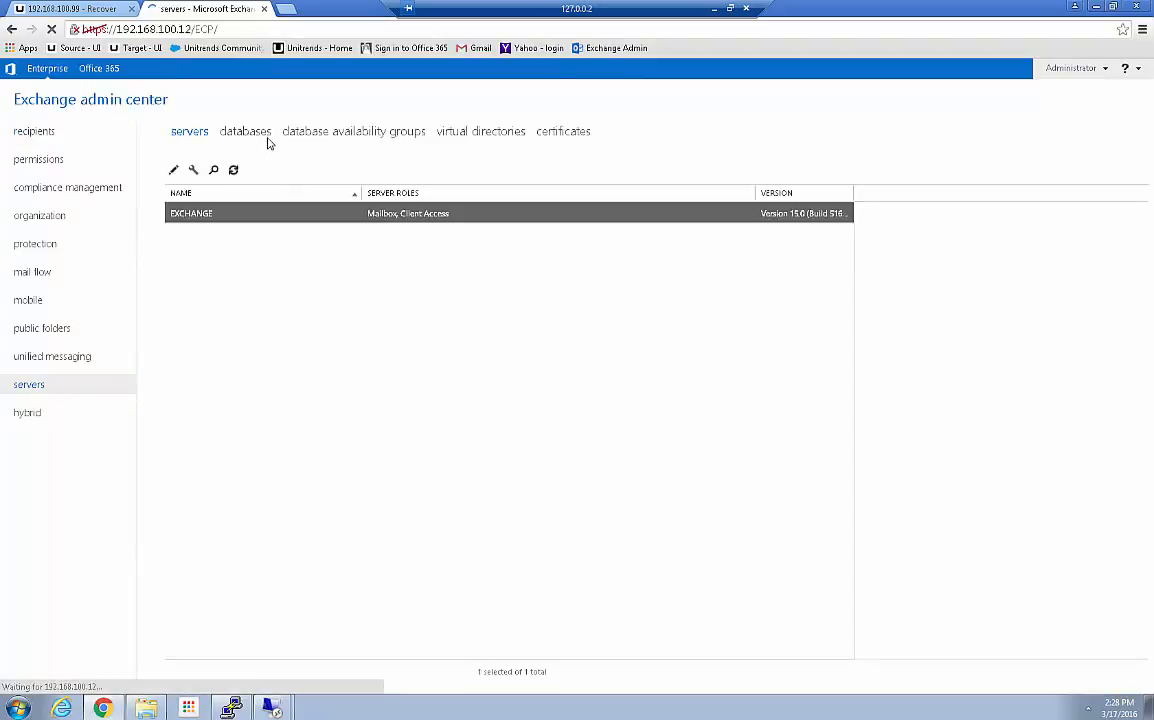
pyautogui.click(250, 133)
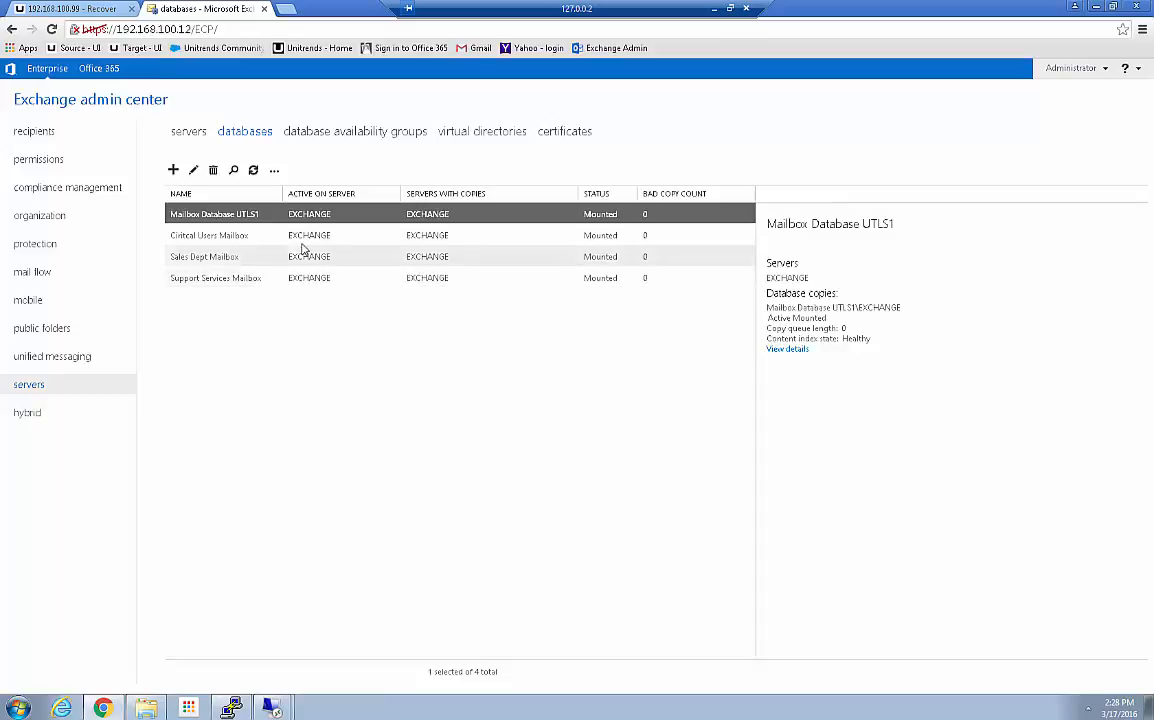
pyautogui.click(240, 238)
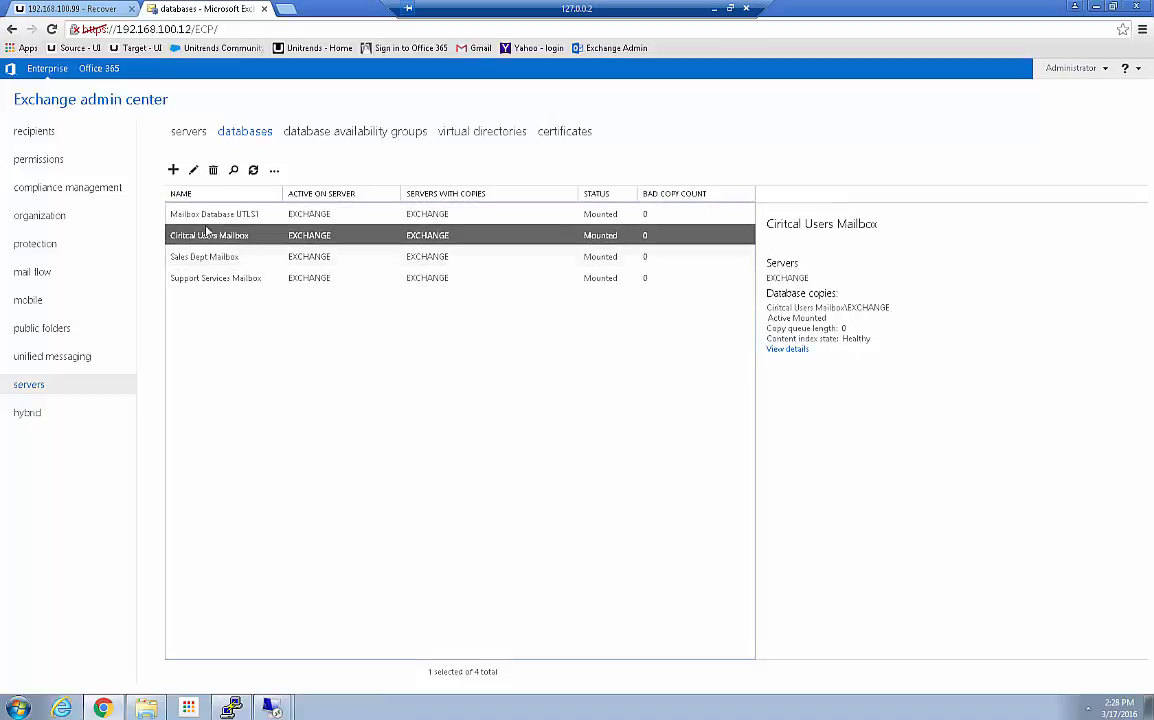
pyautogui.click(274, 170)
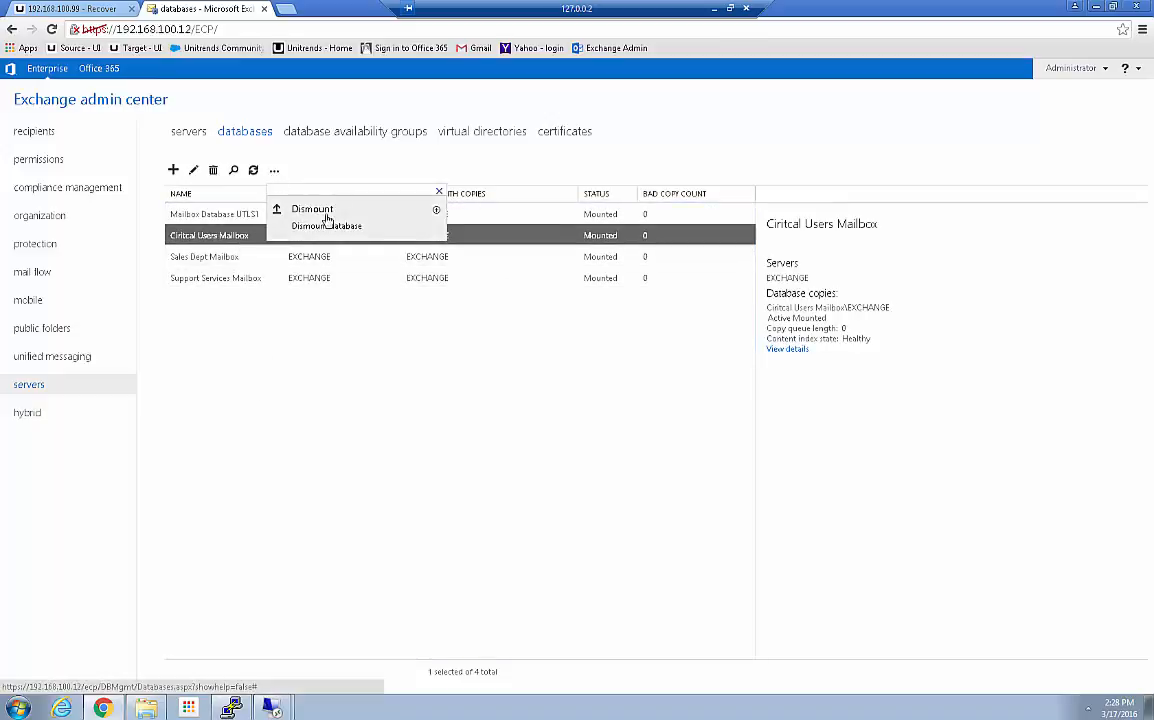
pyautogui.click(326, 220)
pyautogui.click(594, 447)
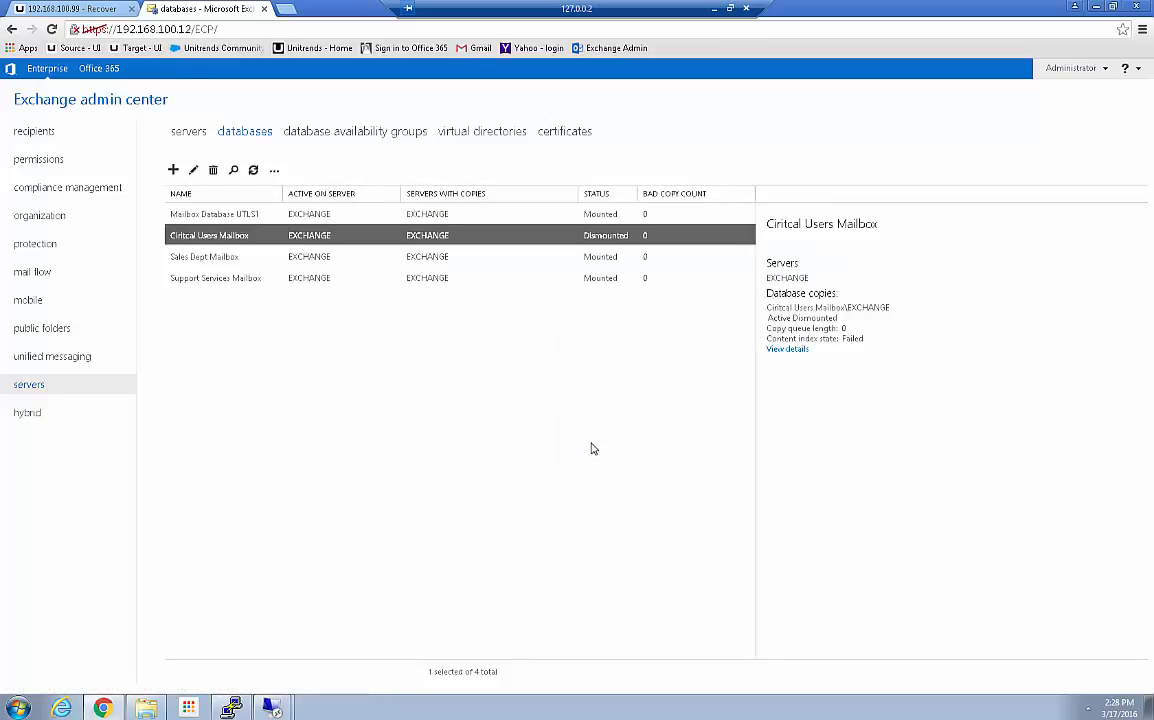
# Allow the Ciritcal Users Mailbox database to be overwritten by a restore in its maintenance settings and save.
pyautogui.click(192, 171)
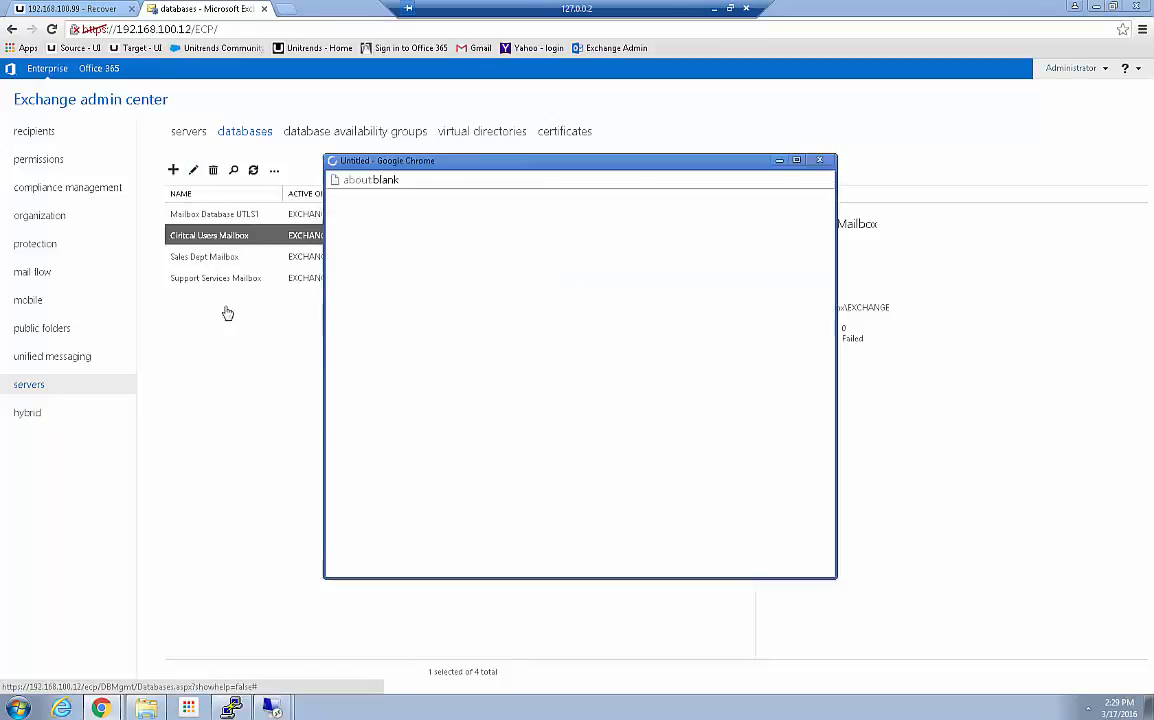
pyautogui.click(369, 263)
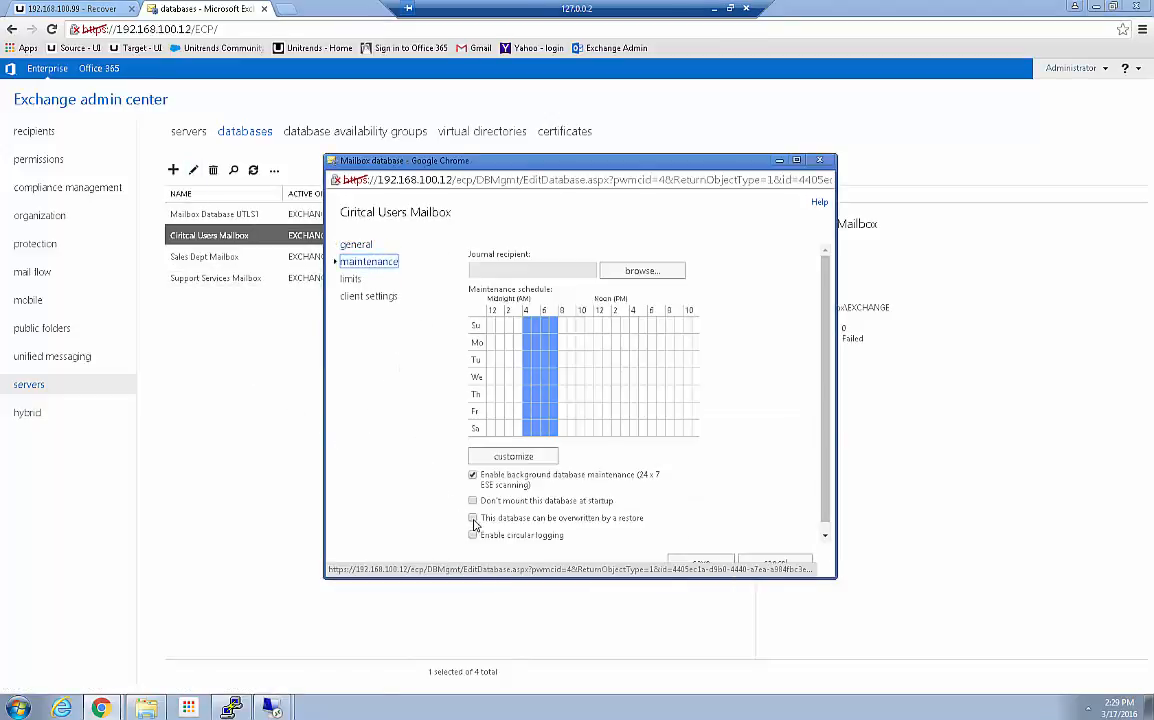
pyautogui.click(473, 519)
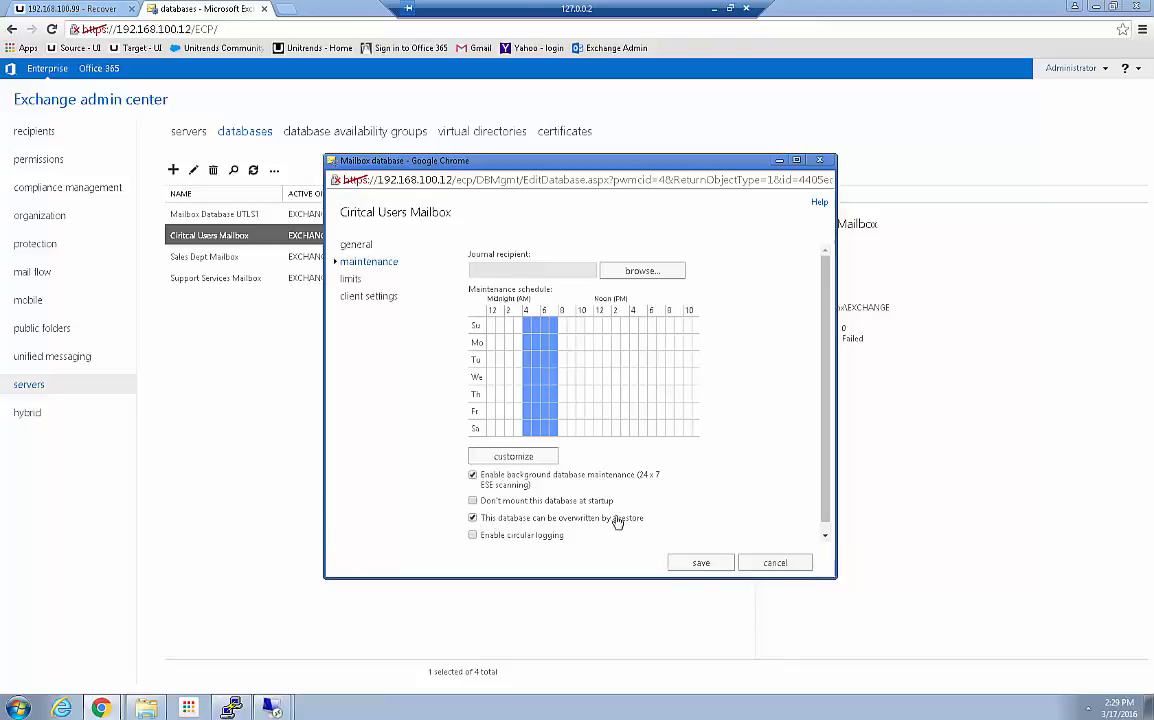
pyautogui.click(700, 564)
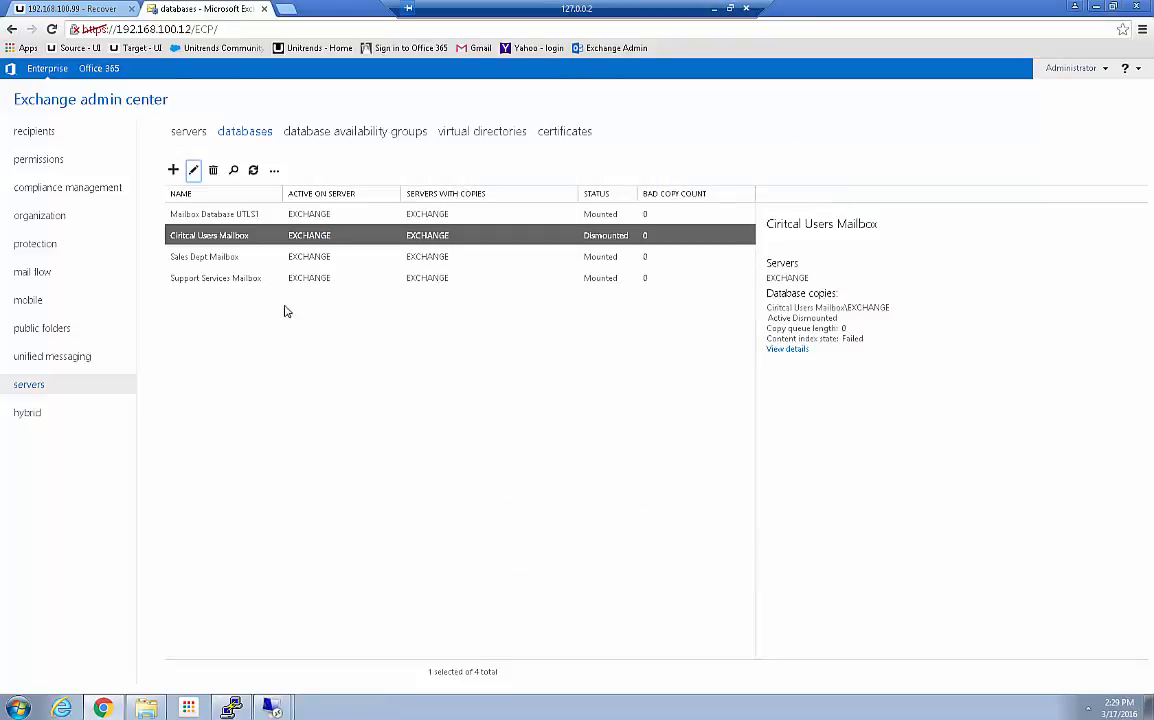
# Allow the Sales Dept Mailbox database to be overwritten by a restore in its maintenance settings and save.
pyautogui.click(206, 258)
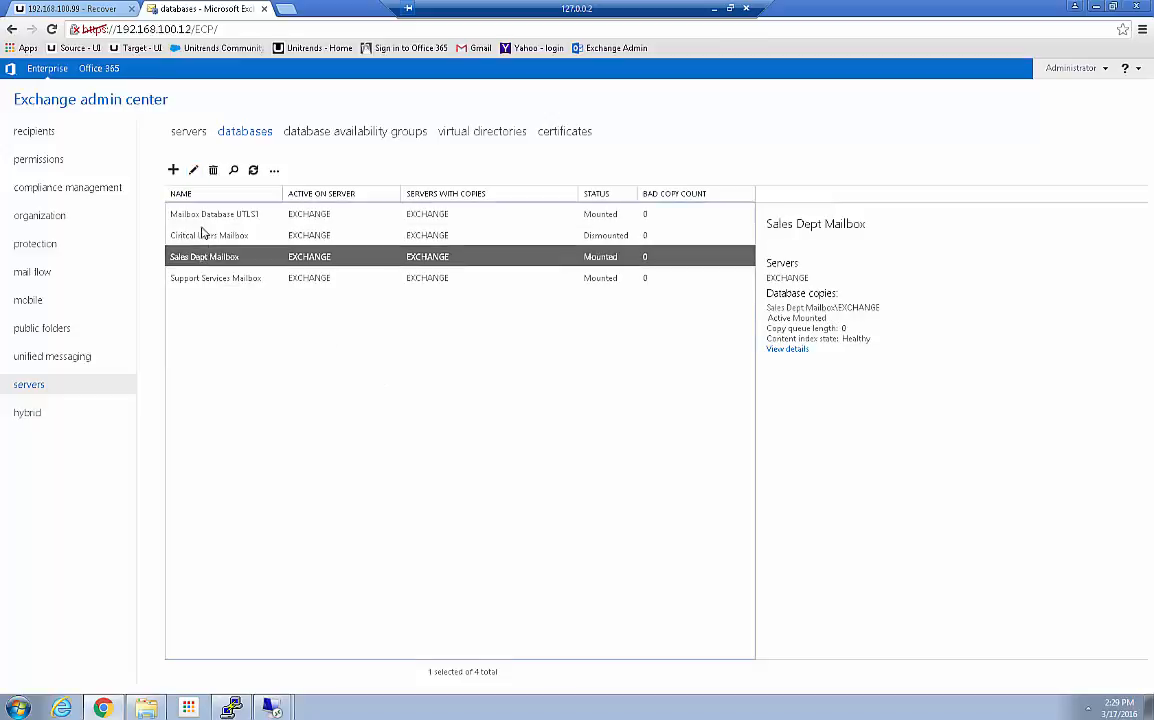
pyautogui.click(194, 171)
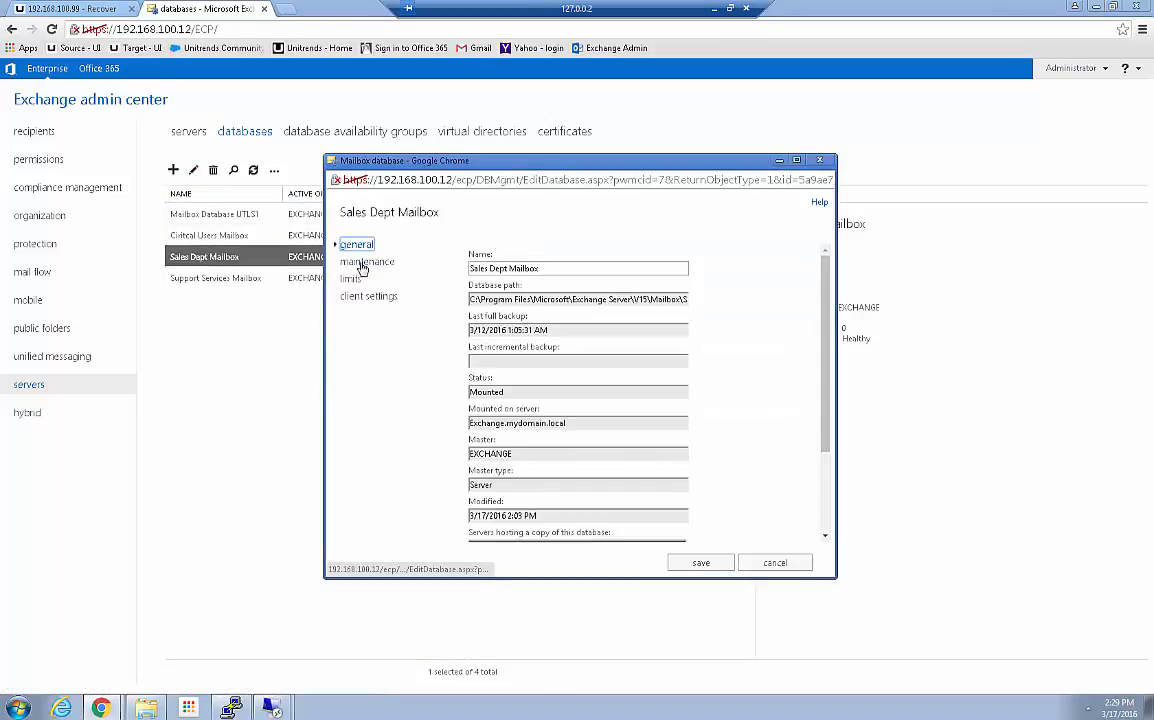
pyautogui.click(356, 266)
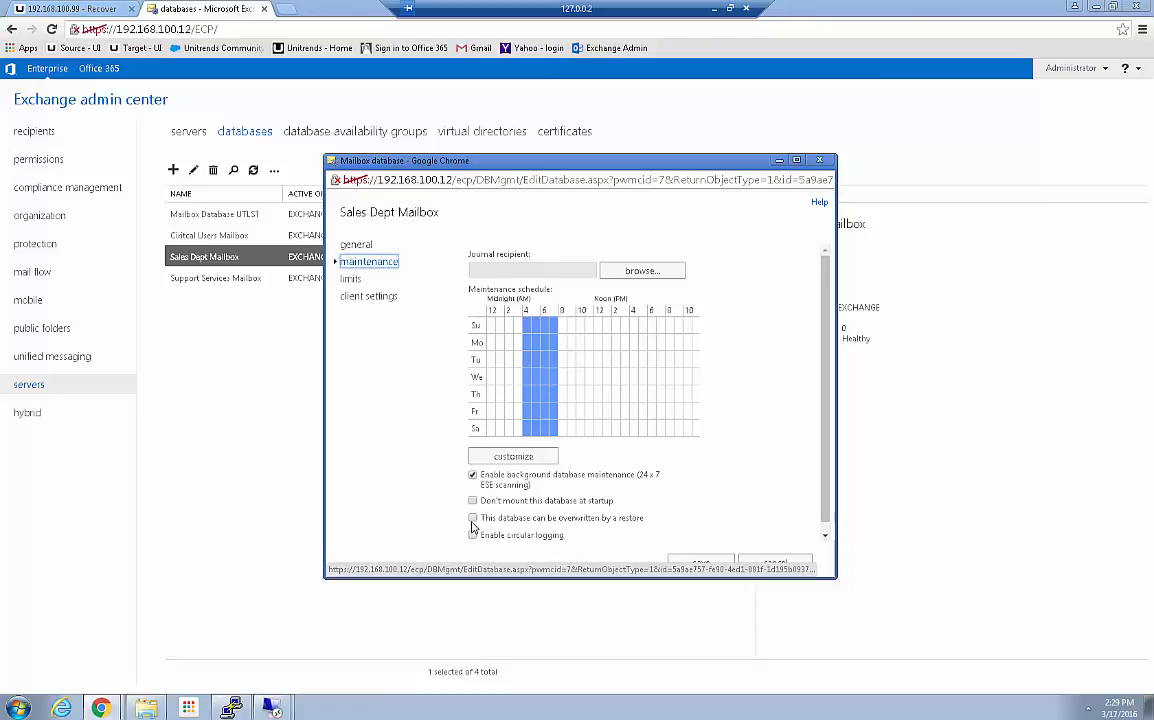
pyautogui.scroll(-2, 540, 510)
pyautogui.click(655, 507)
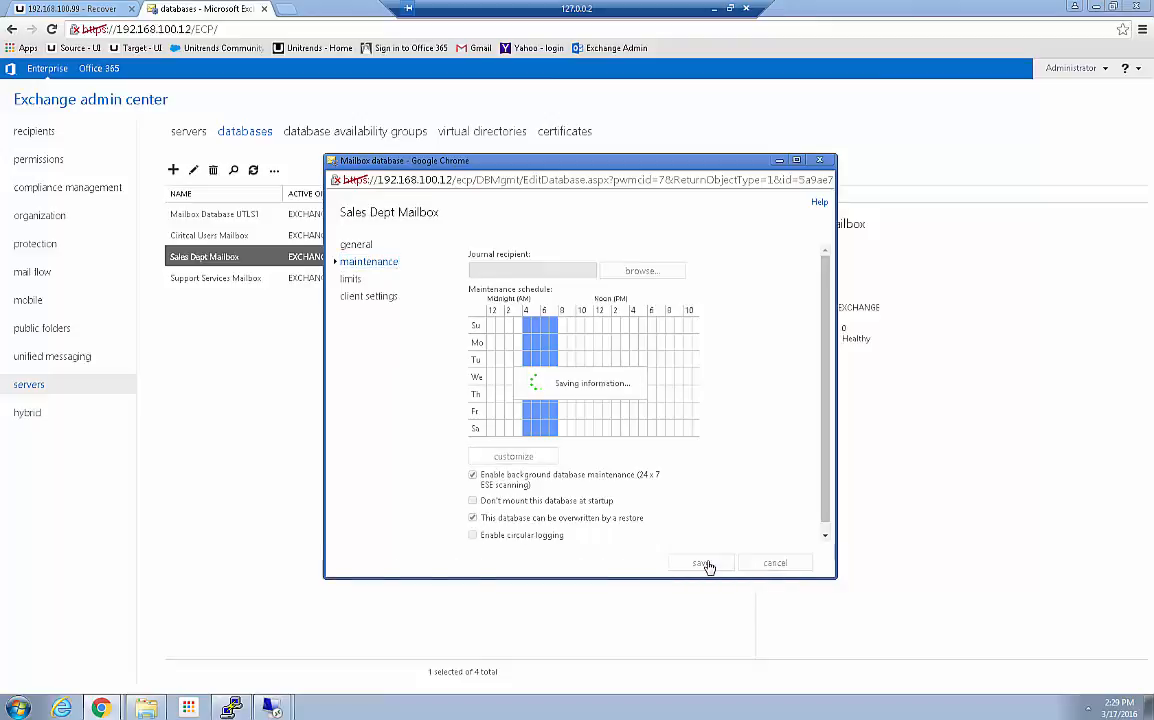
# Try clearing the option that lets a restore overwrite the Sales Dept Mailbox database, and cancel the edit.
pyautogui.click(222, 236)
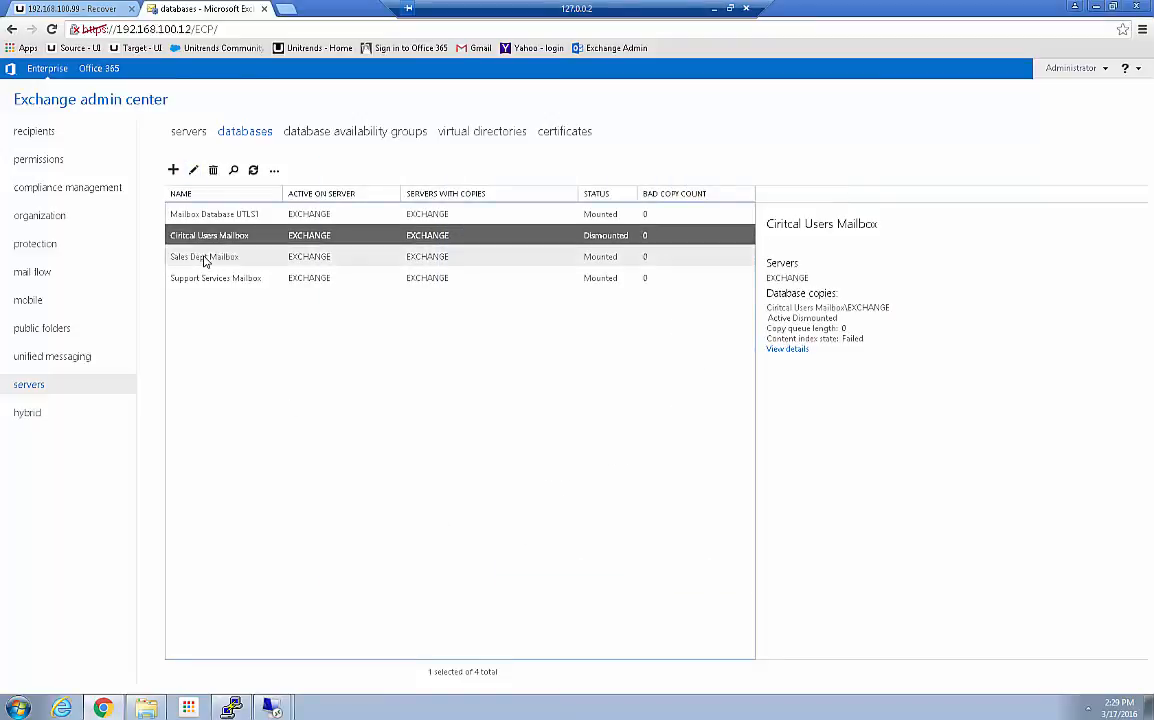
pyautogui.click(200, 257)
pyautogui.click(193, 170)
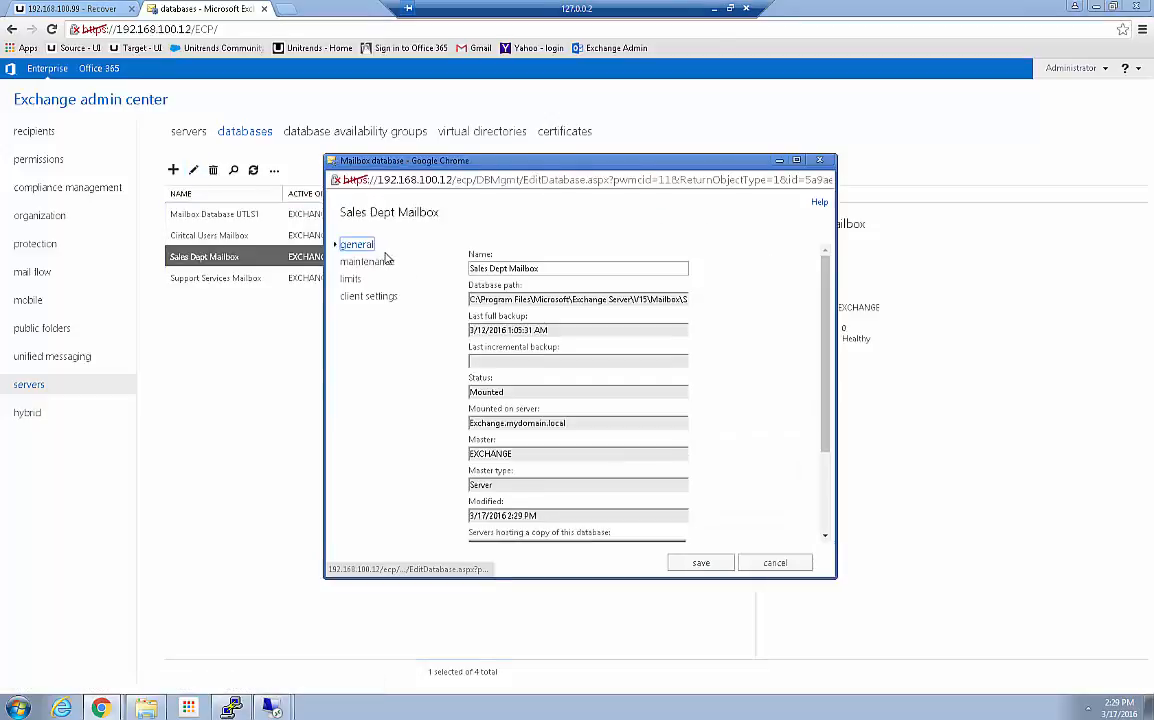
pyautogui.click(357, 263)
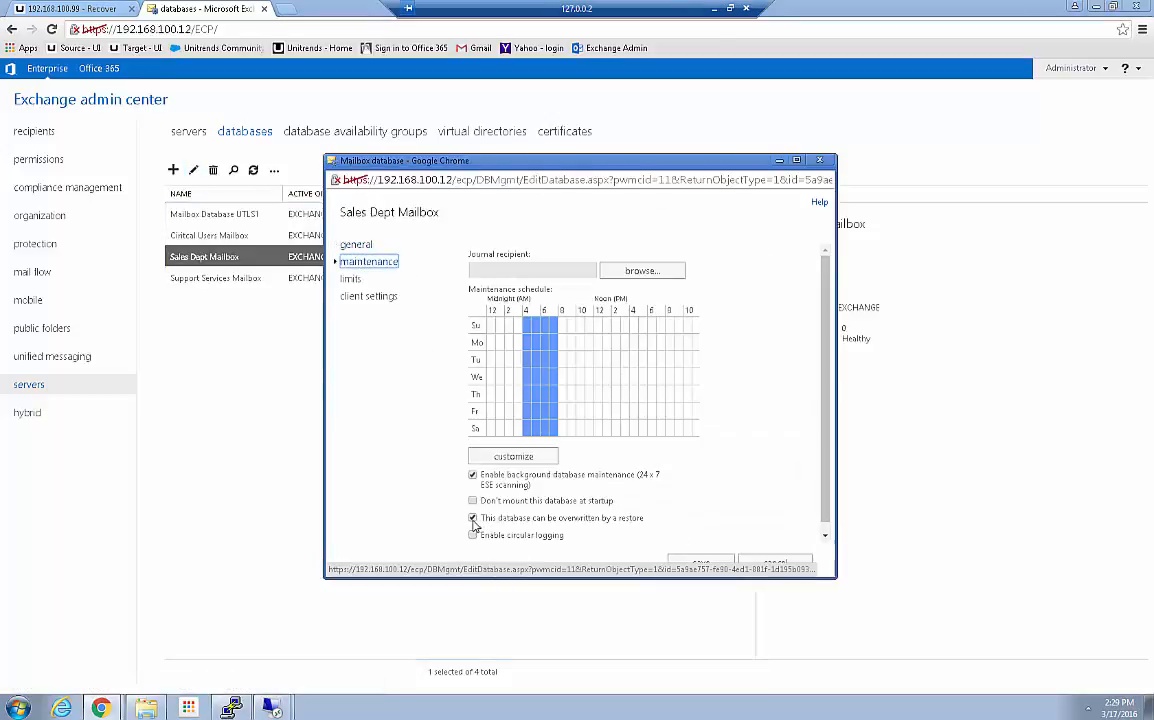
pyautogui.click(473, 519)
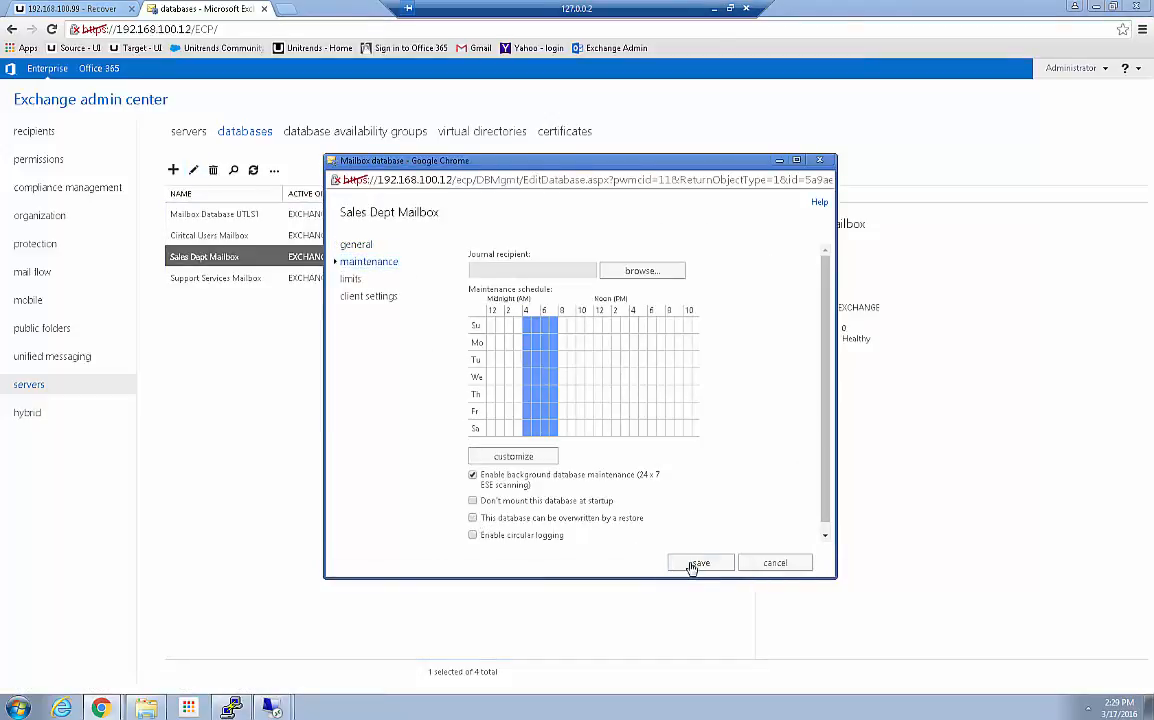
pyautogui.click(474, 520)
pyautogui.click(775, 563)
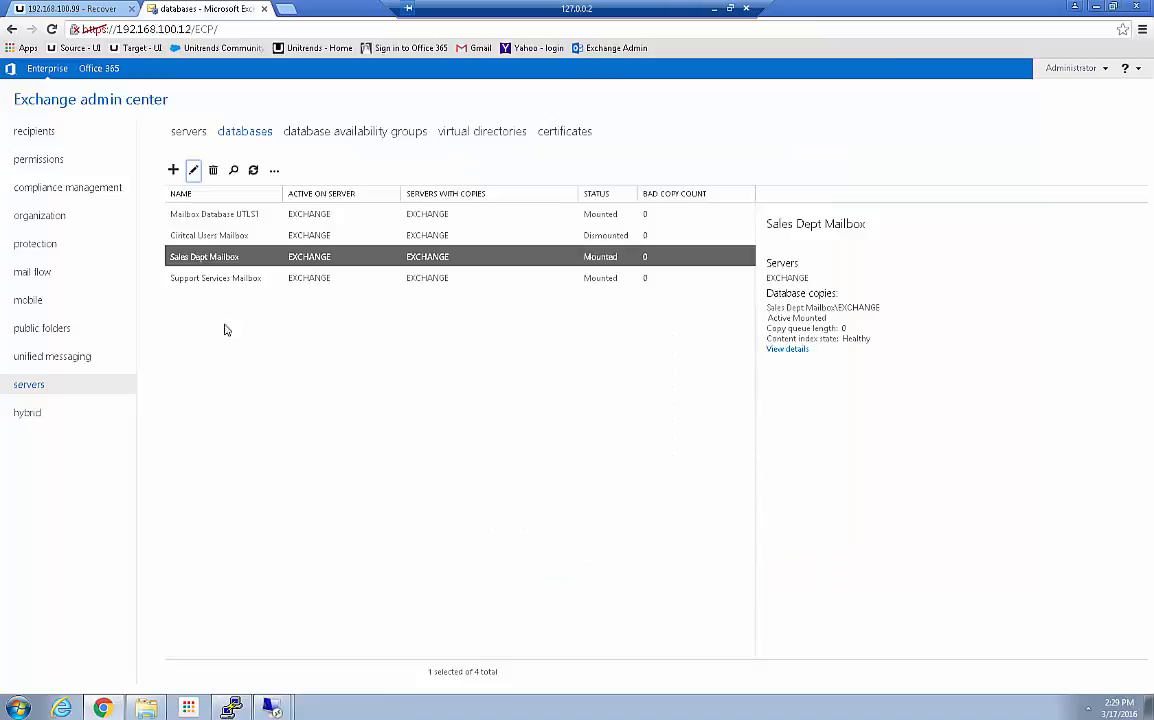
# Check the restore overwrite option in the maintenance settings of Ciritcal Users Mailbox and close them without saving.
pyautogui.click(181, 237)
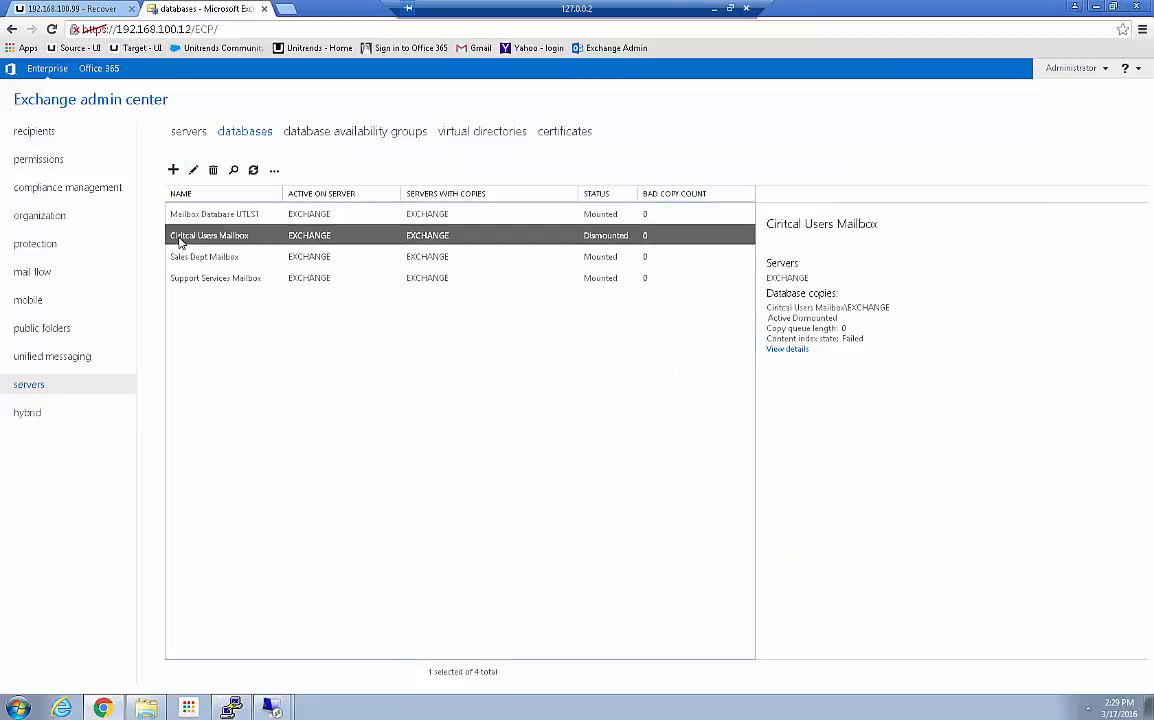
pyautogui.click(194, 172)
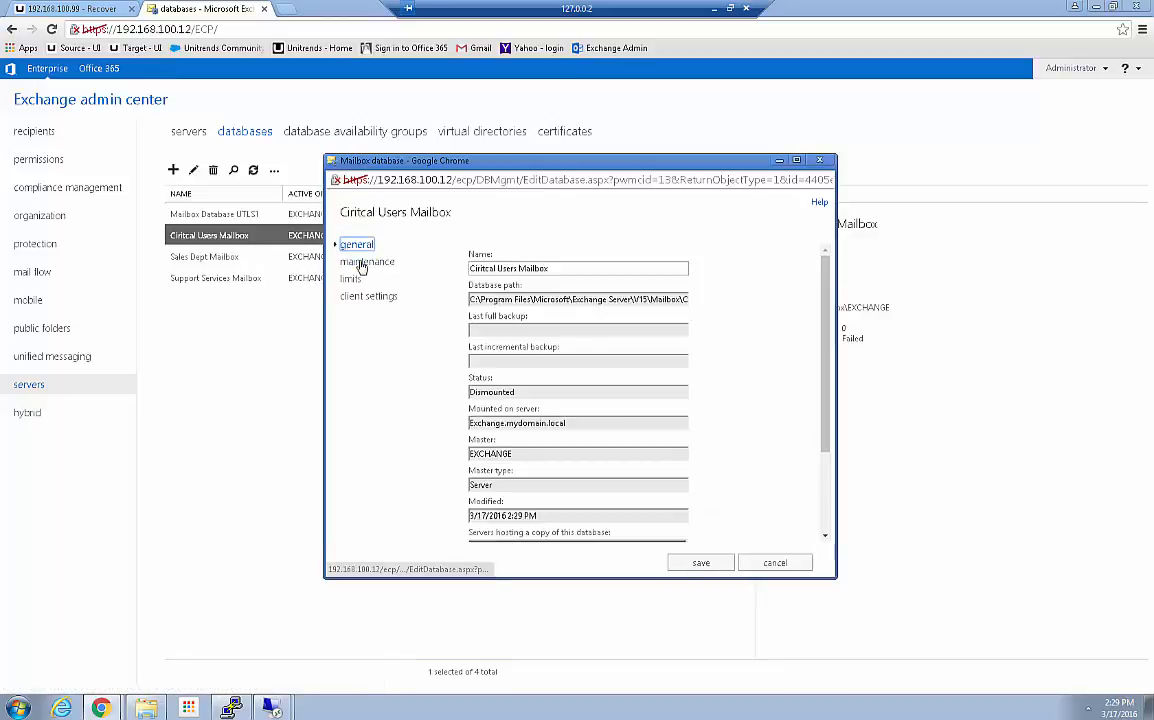
pyautogui.click(362, 262)
pyautogui.click(472, 517)
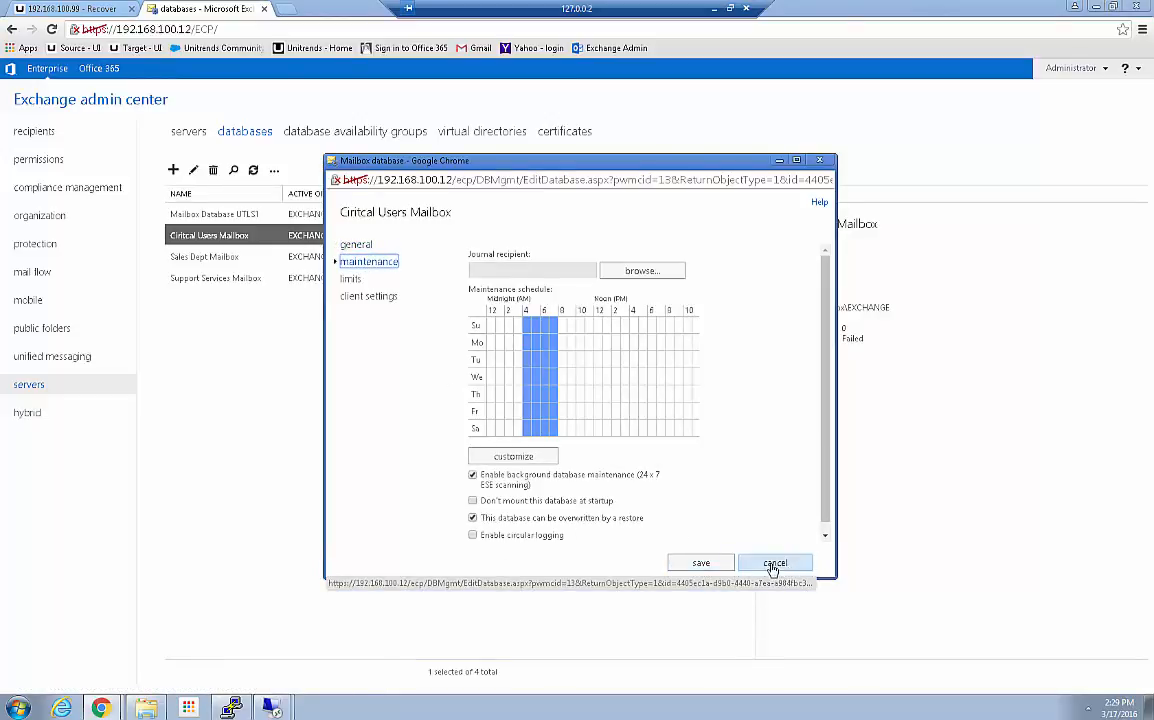
pyautogui.click(776, 564)
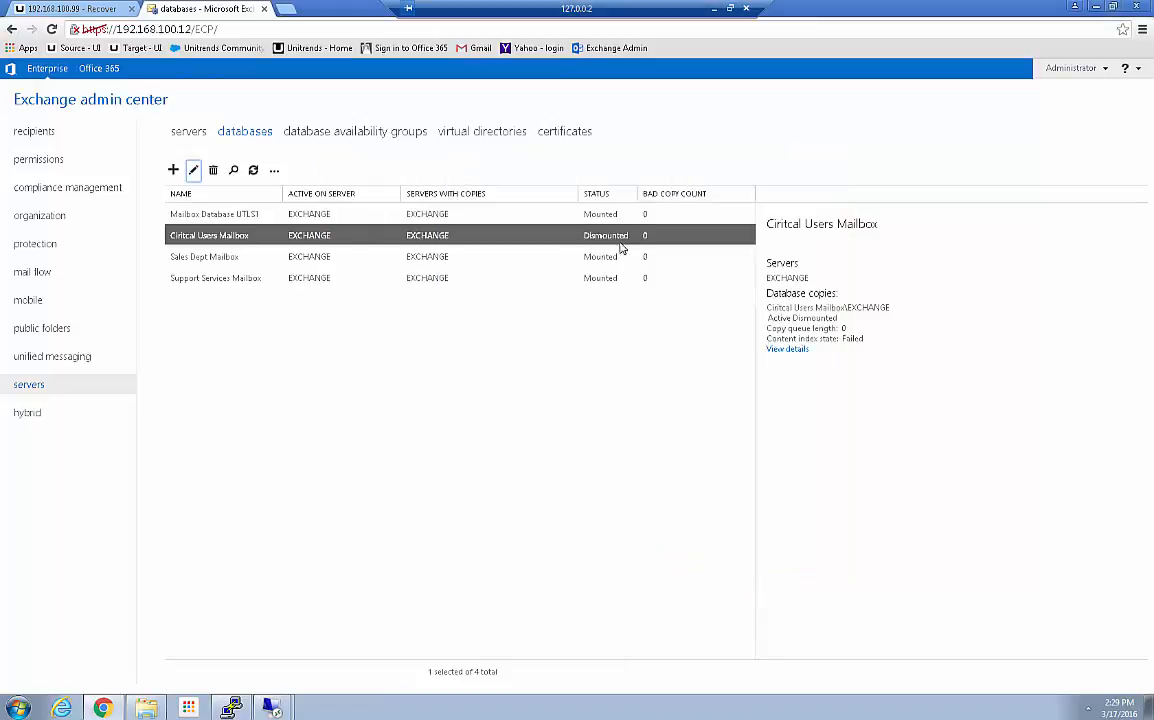
# Switch to the ExchangeServer1 remote desktop and open C:\Program Files\Microsoft\Exchange Server\V15\Mailbox\Ciritcal Mgt Users in File Explorer.
pyautogui.moveTo(272, 704)
pyautogui.click(278, 677)
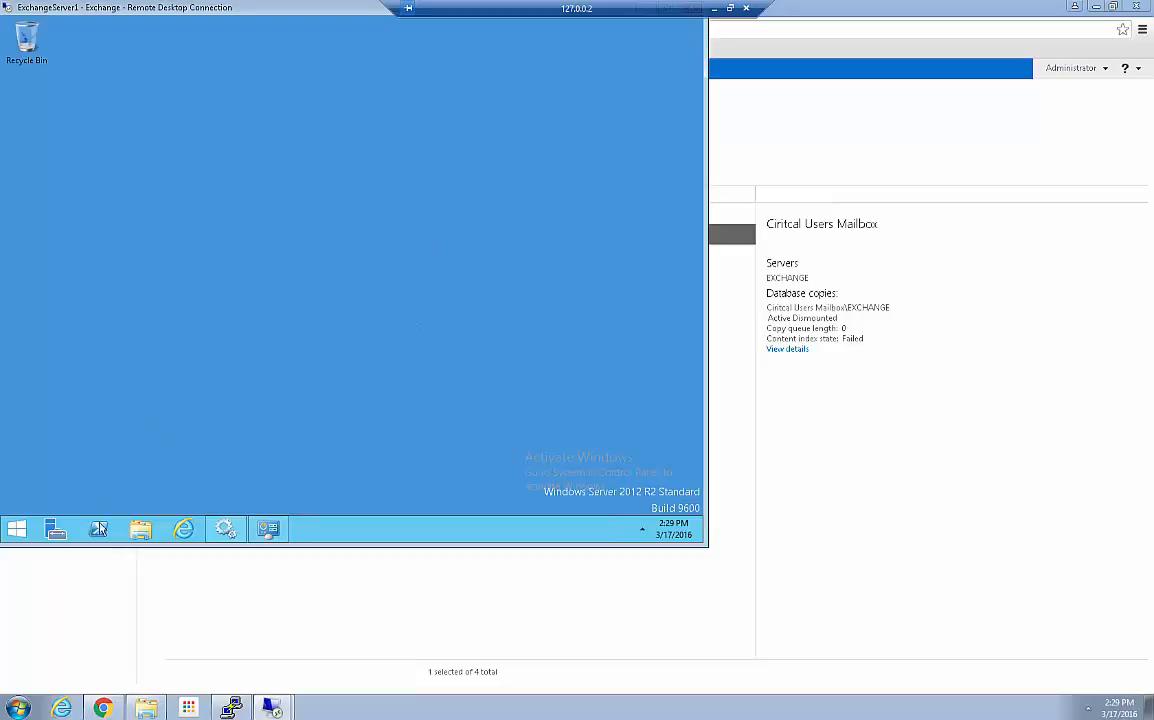
pyautogui.click(140, 528)
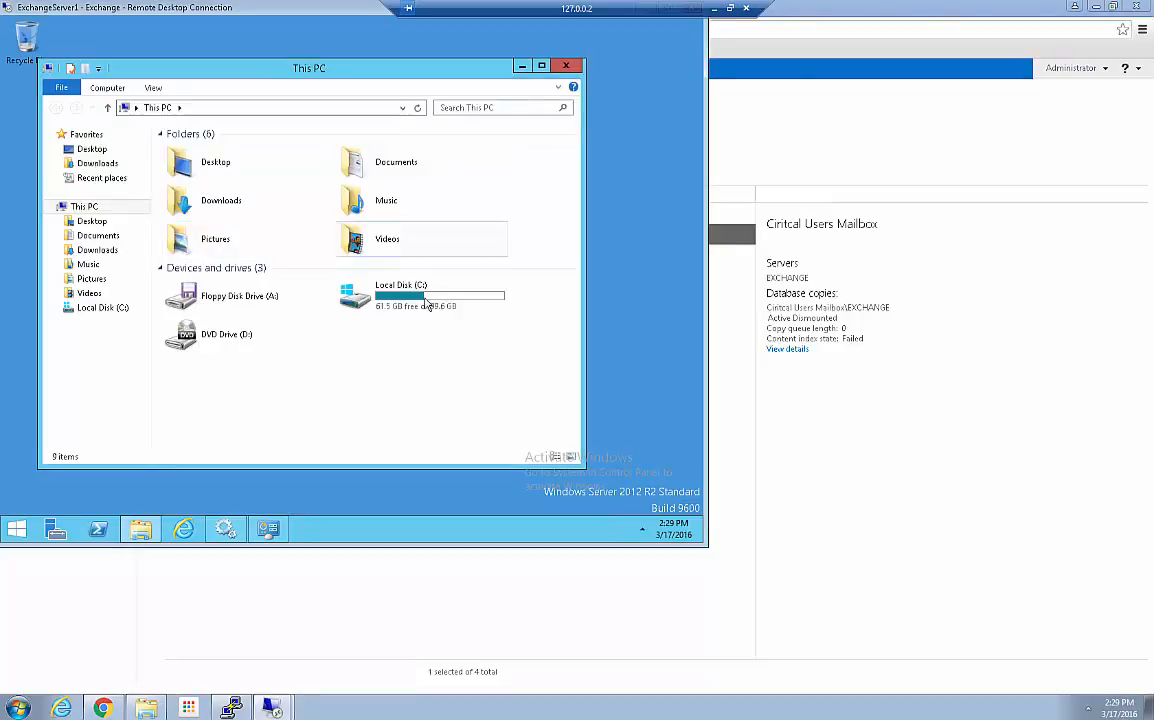
pyautogui.doubleClick(427, 303)
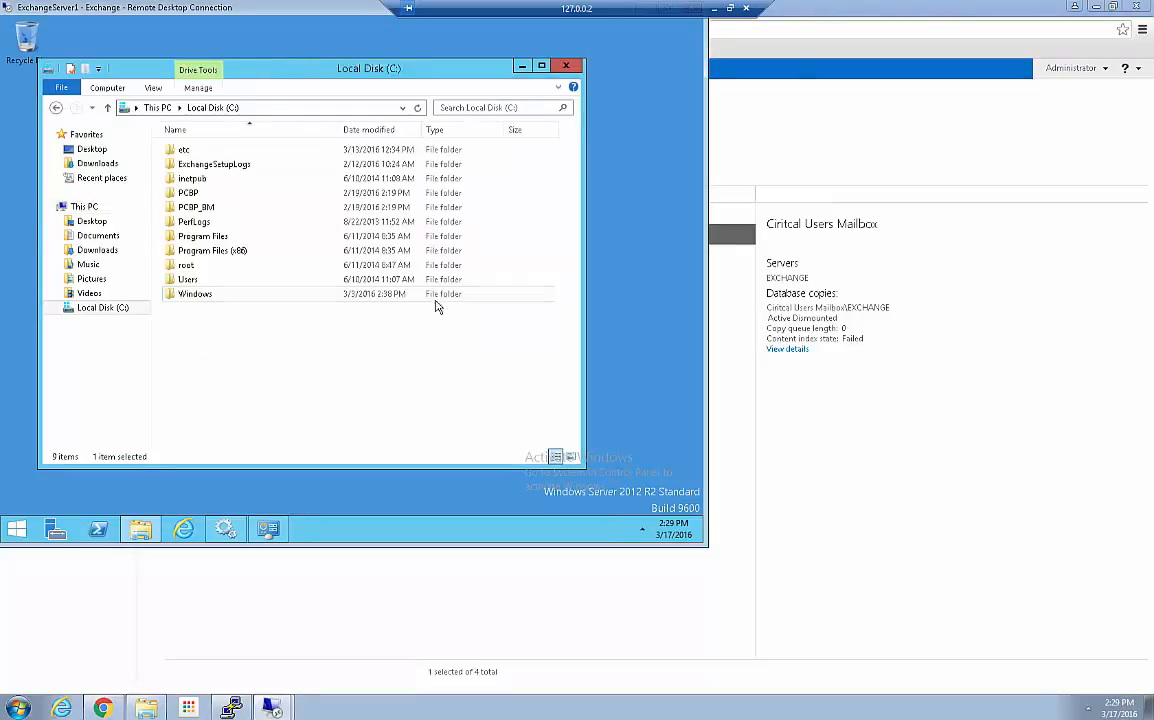
pyautogui.doubleClick(205, 238)
pyautogui.doubleClick(193, 178)
pyautogui.click(213, 152)
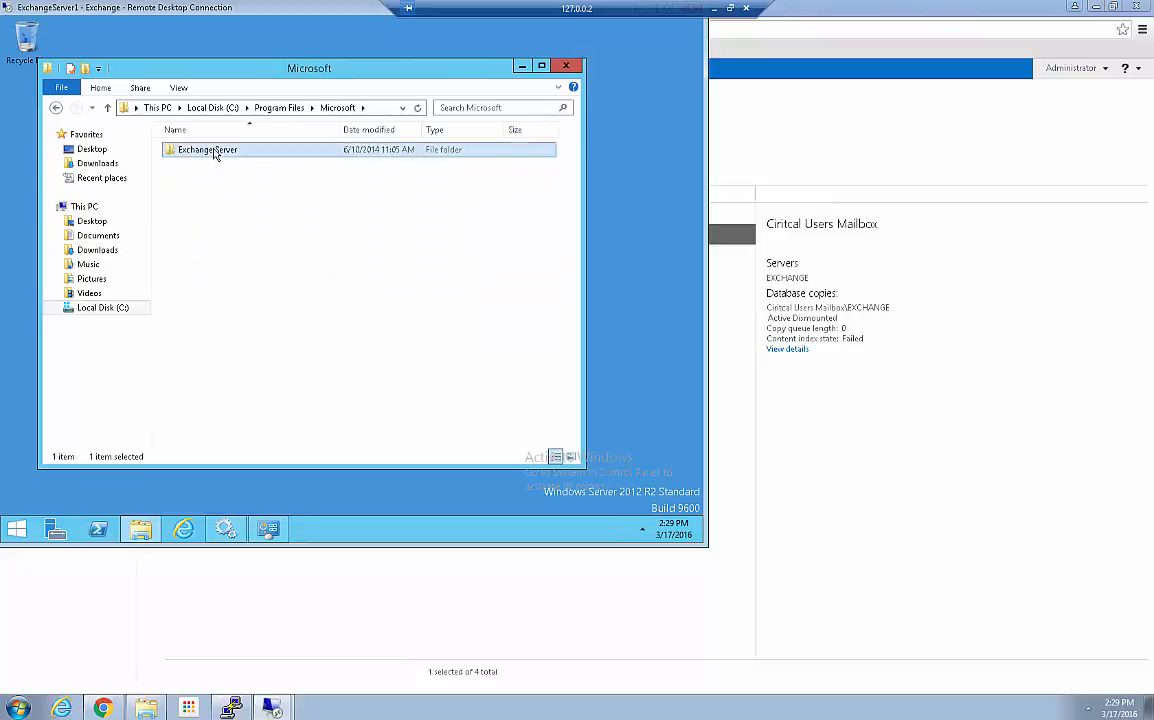
pyautogui.doubleClick(213, 152)
pyautogui.doubleClick(215, 152)
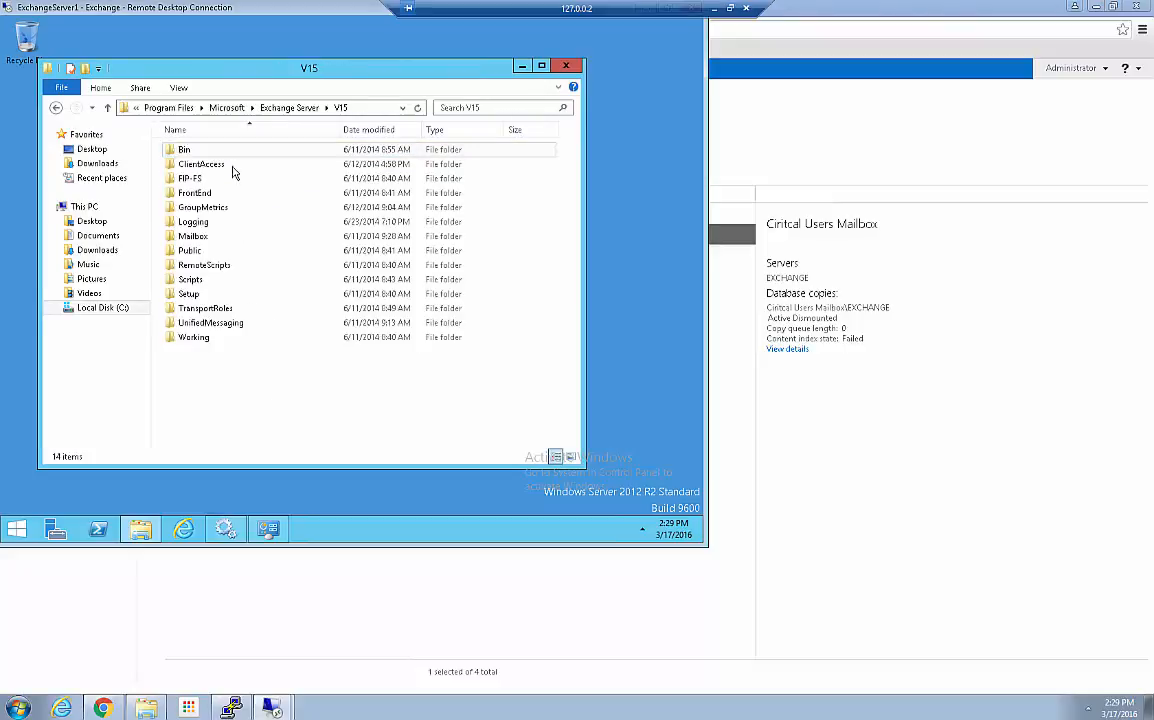
pyautogui.doubleClick(193, 238)
pyautogui.click(198, 168)
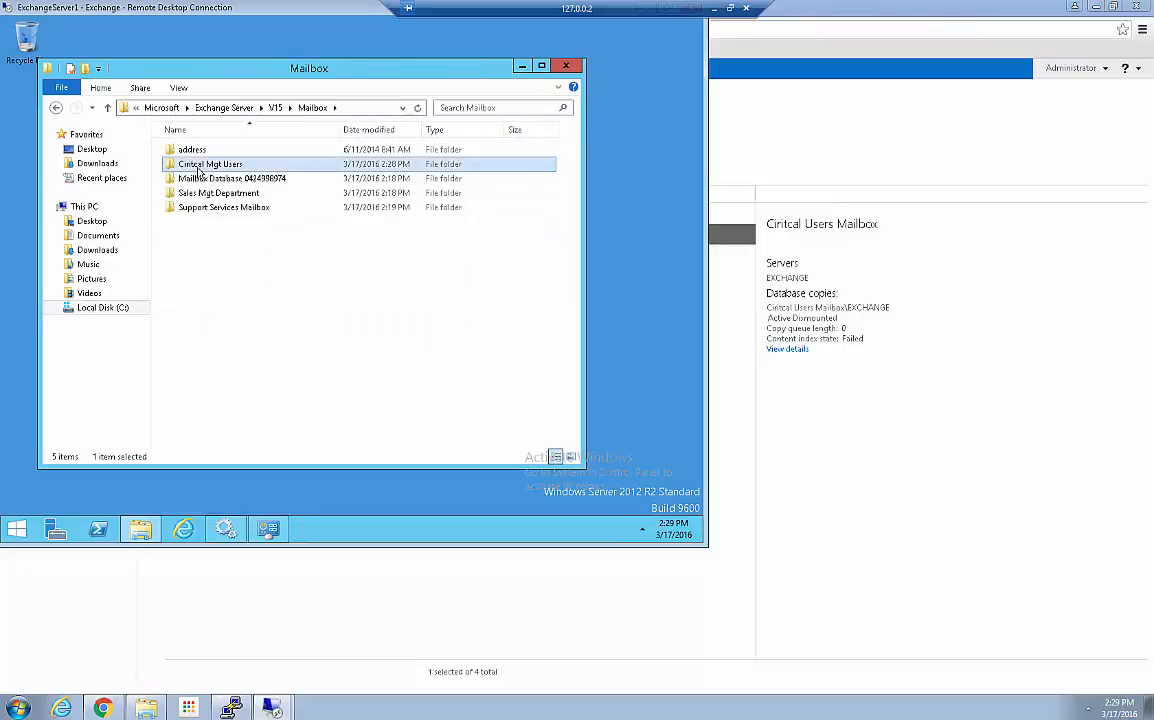
pyautogui.doubleClick(198, 168)
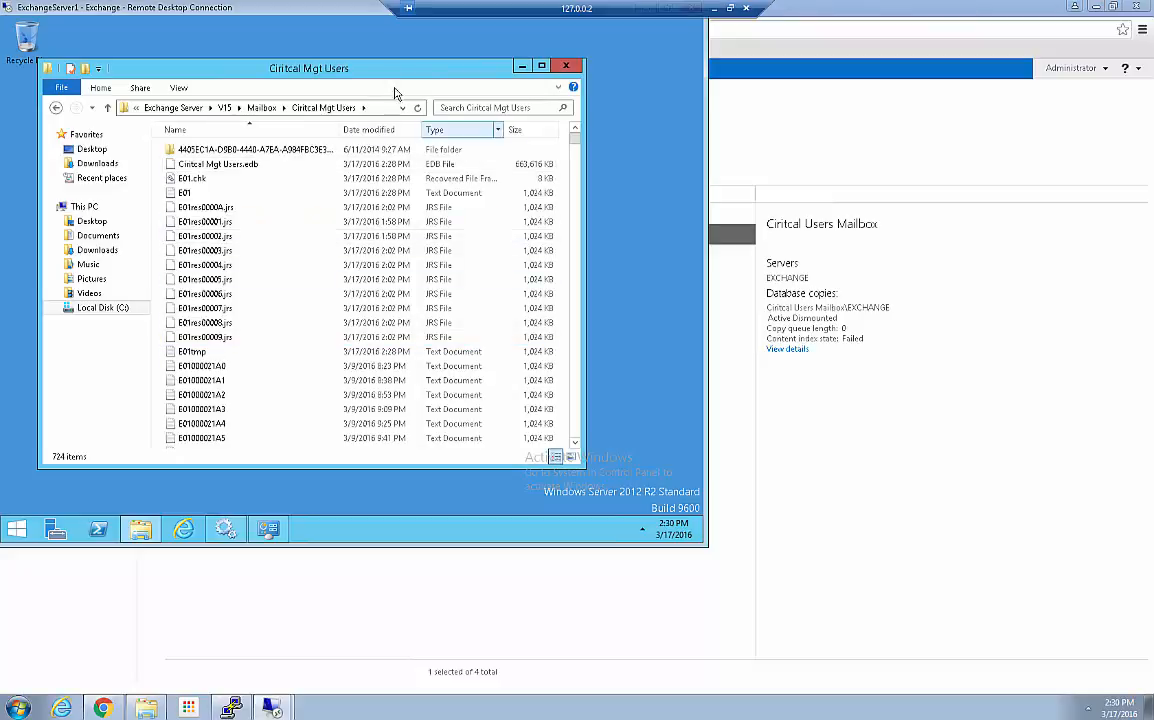
pyautogui.doubleClick(337, 69)
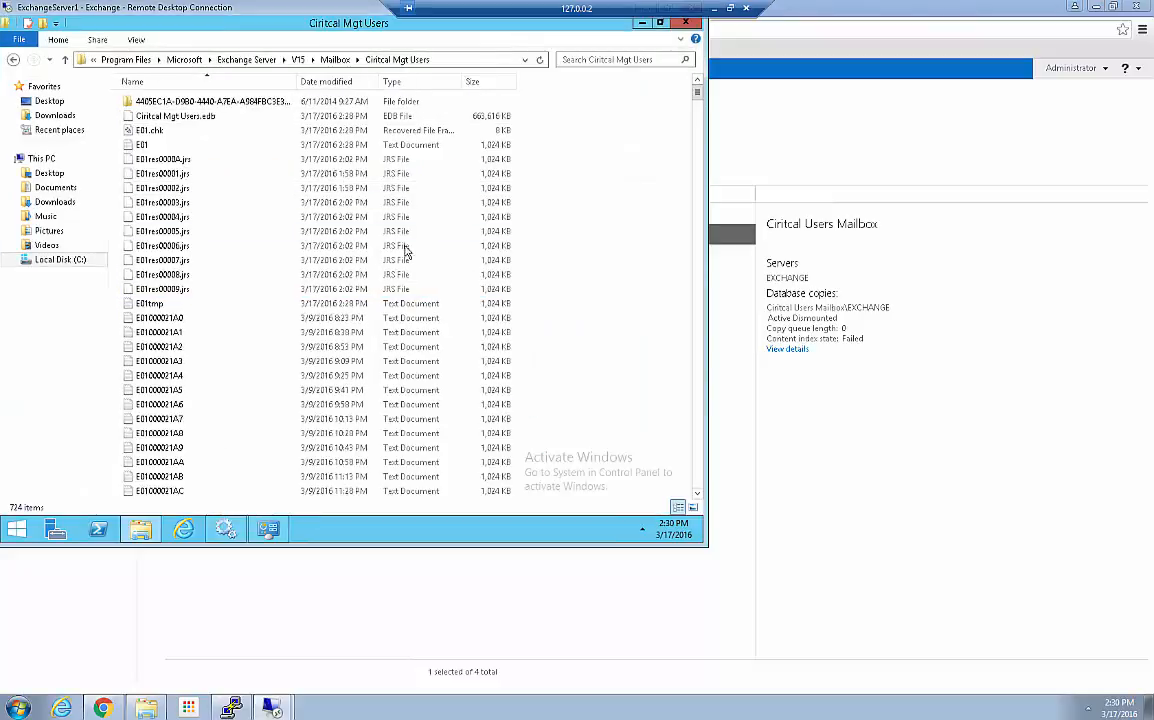
pyautogui.click(155, 319)
pyautogui.scroll(-9, 230, 410)
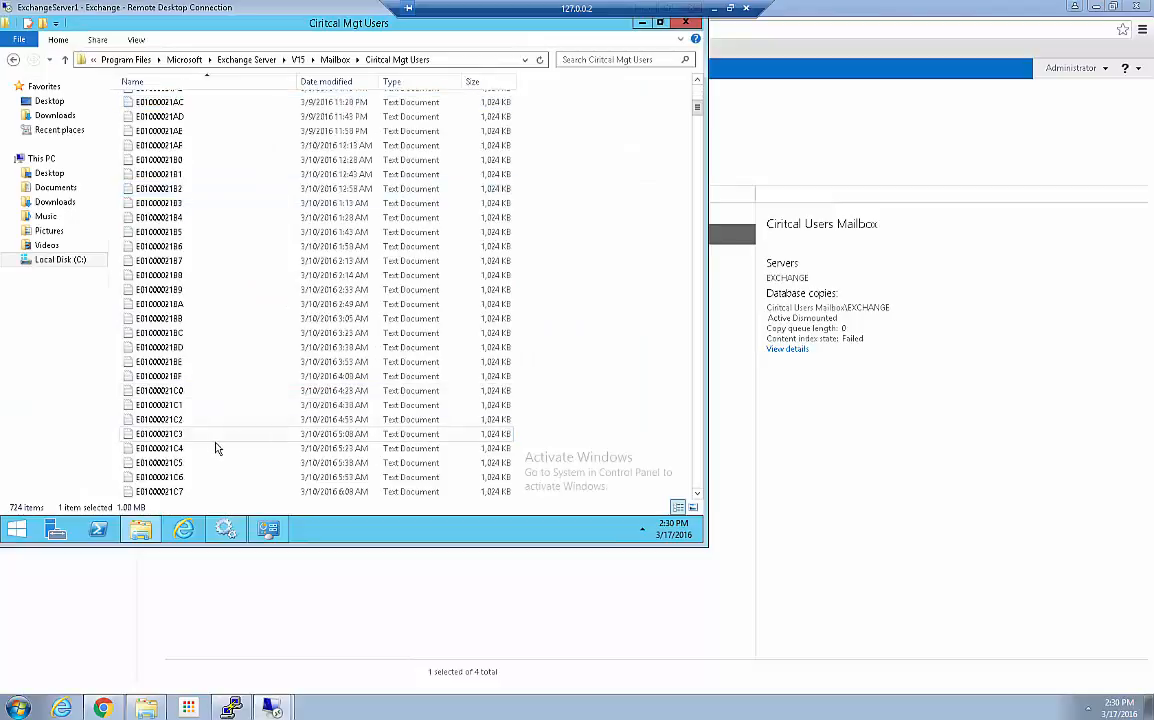
pyautogui.scroll(-12, 214, 452)
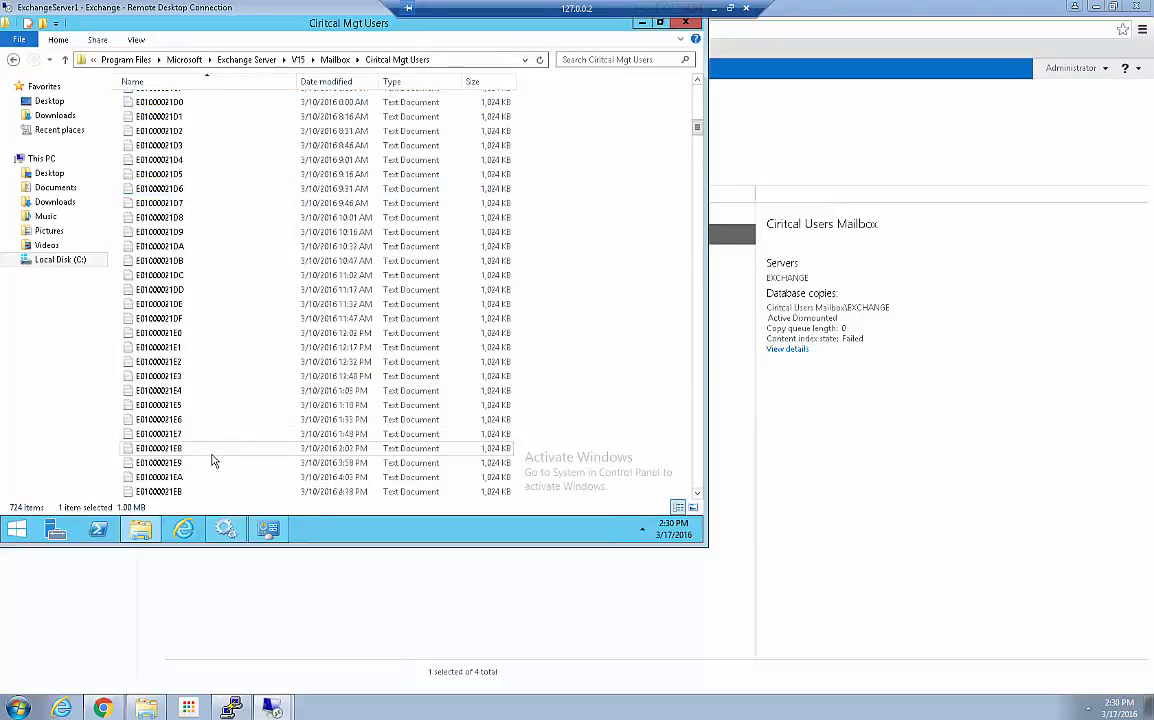
pyautogui.scroll(-15, 212, 461)
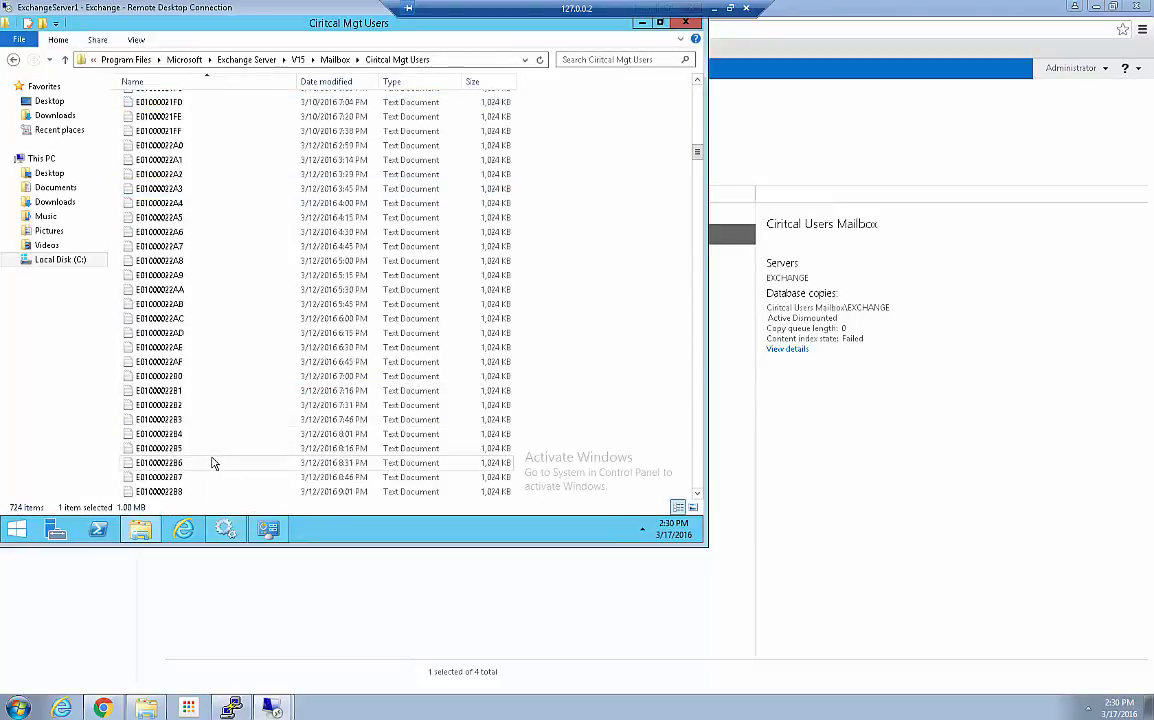
pyautogui.scroll(-4, 212, 459)
pyautogui.click(700, 479)
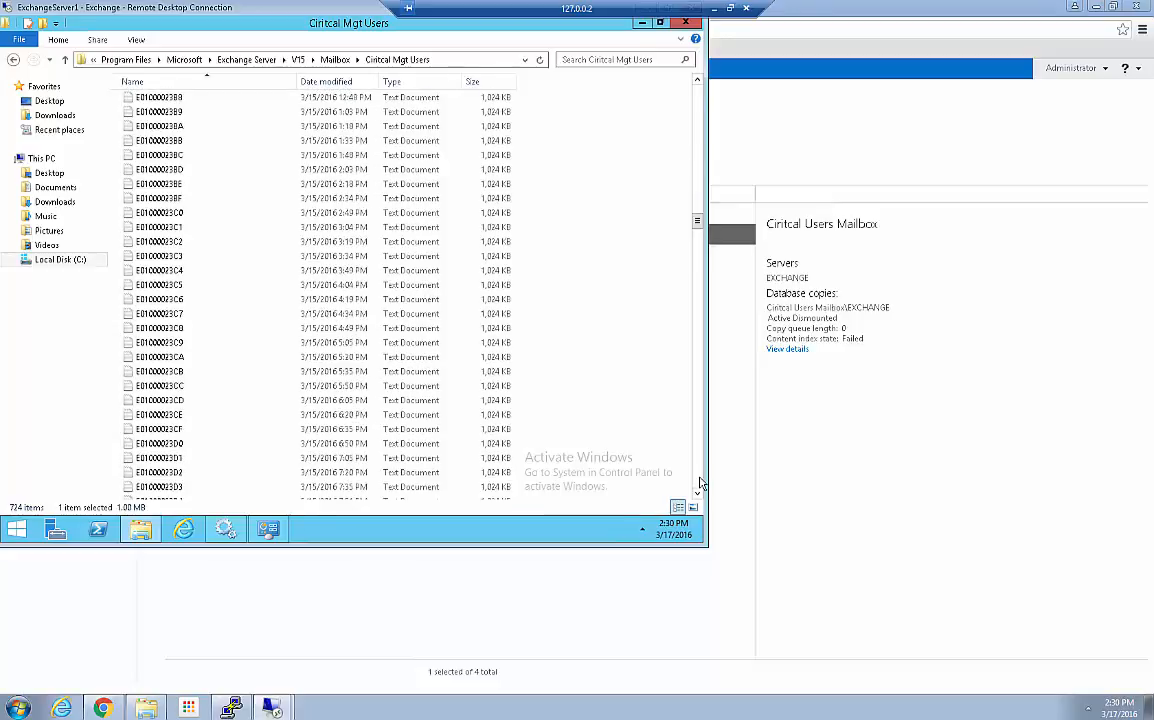
pyautogui.click(700, 479)
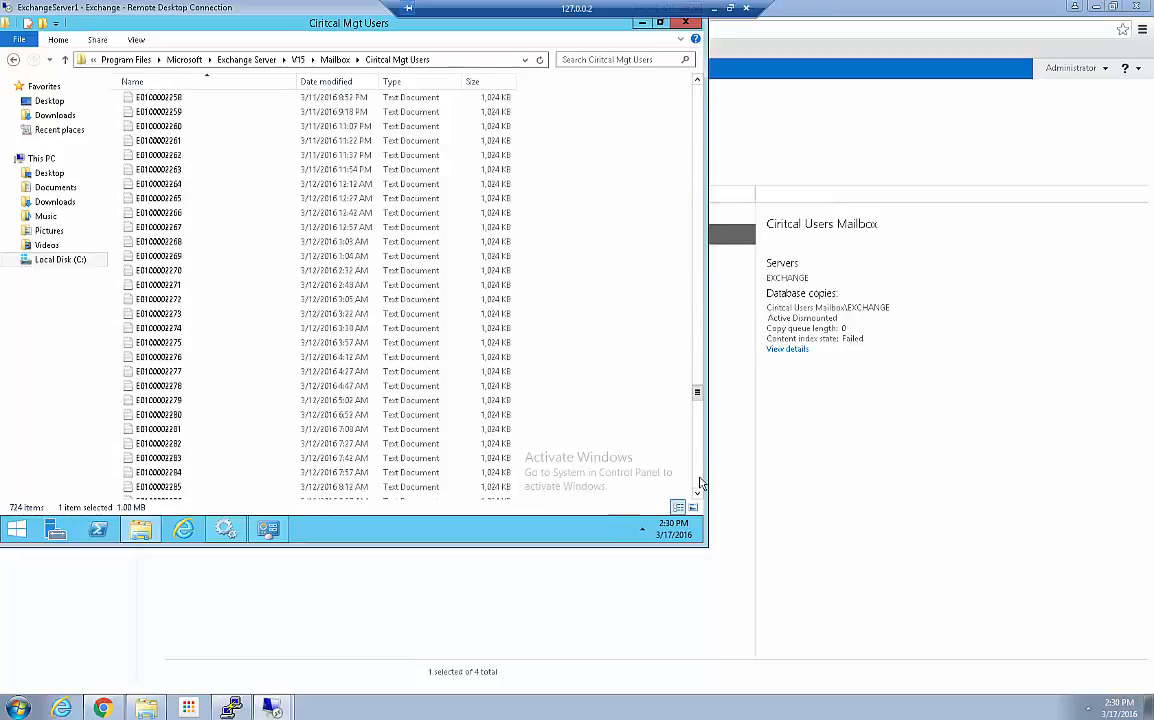
pyautogui.click(700, 484)
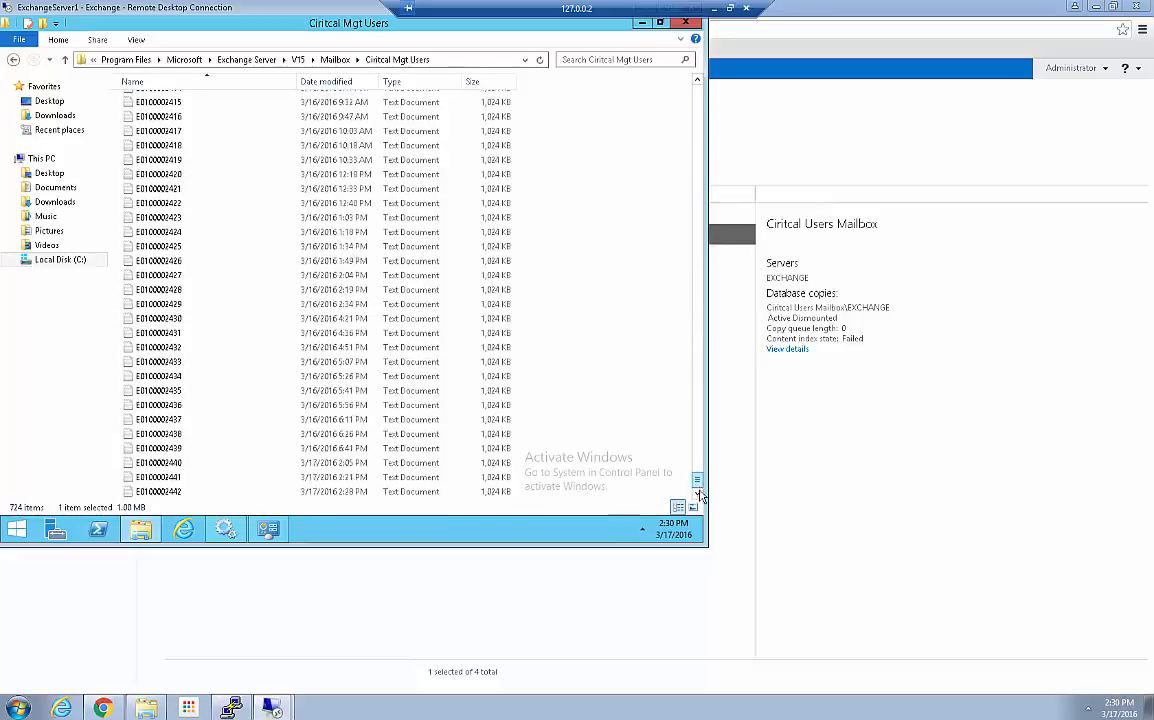
pyautogui.keyDown('shift'); pyautogui.click(163, 492); pyautogui.keyUp('shift')
pyautogui.scroll(5, 220, 470)
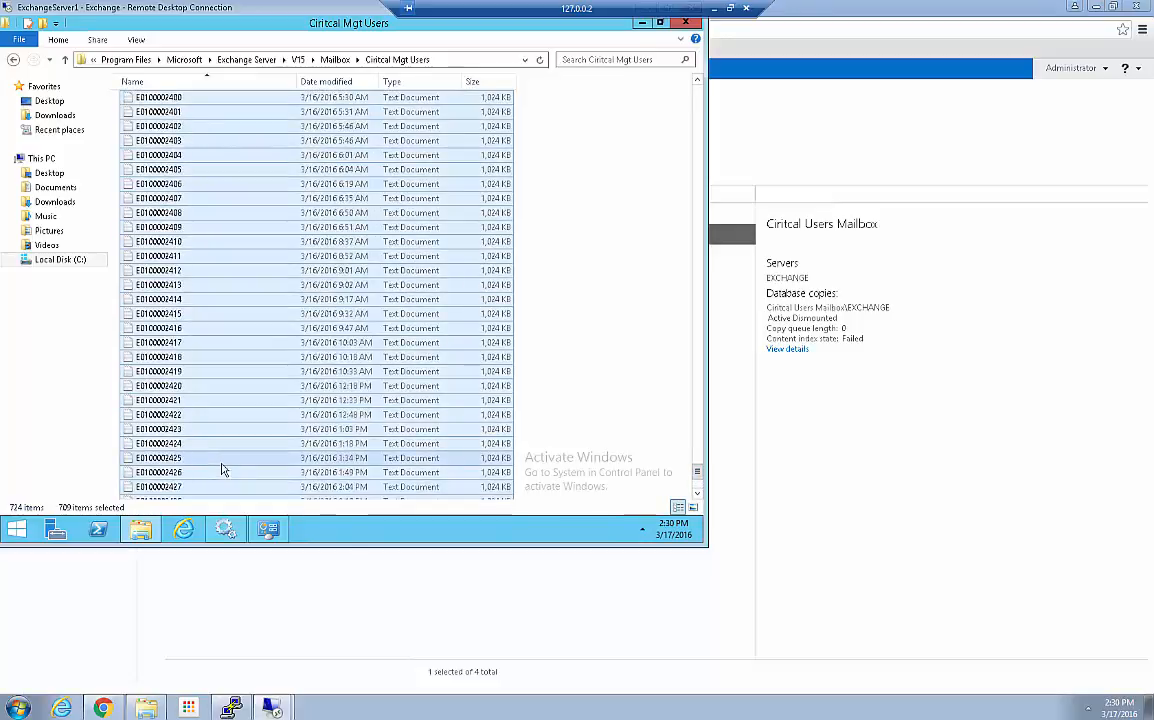
pyautogui.scroll(2, 223, 470)
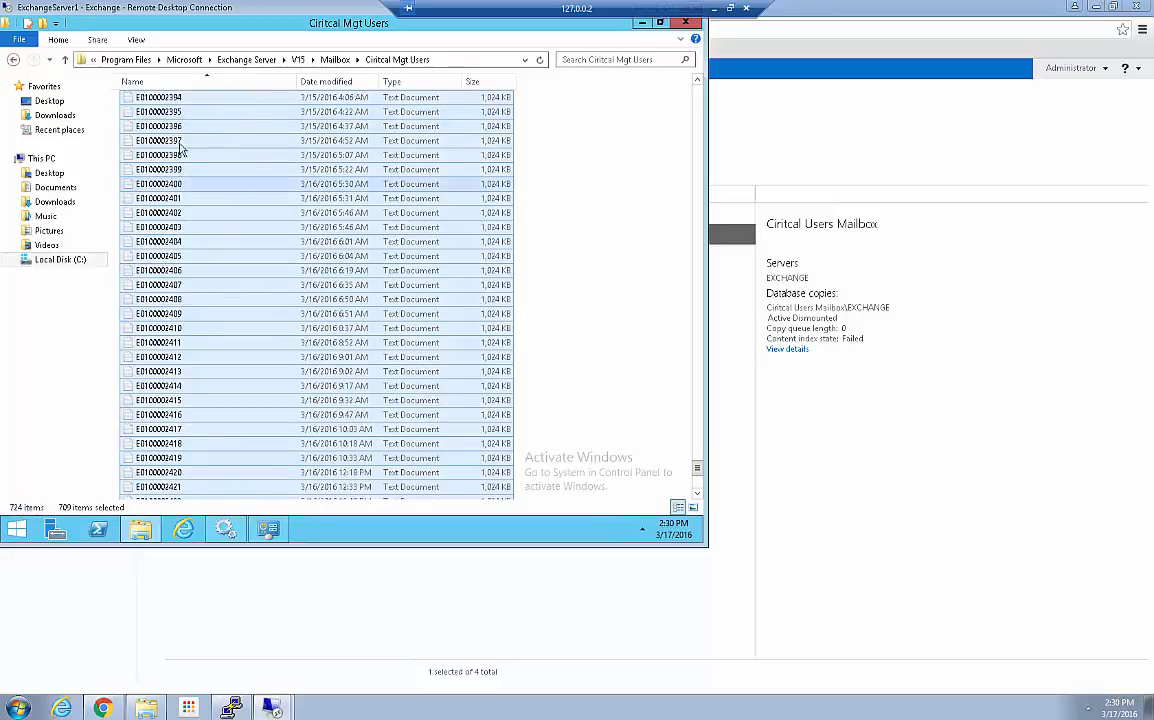
# Create a folder named "crit old logs" in the parent Mailbox folder.
pyautogui.click(333, 59)
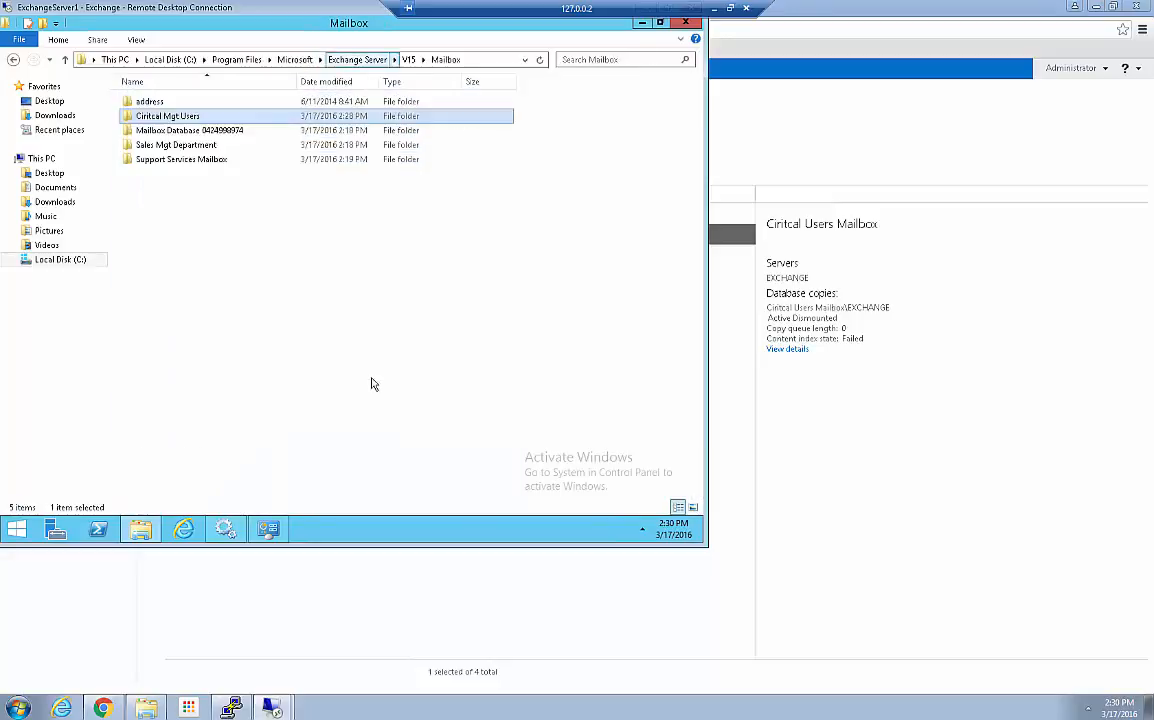
pyautogui.rightClick(218, 328)
pyautogui.moveTo(290, 481)
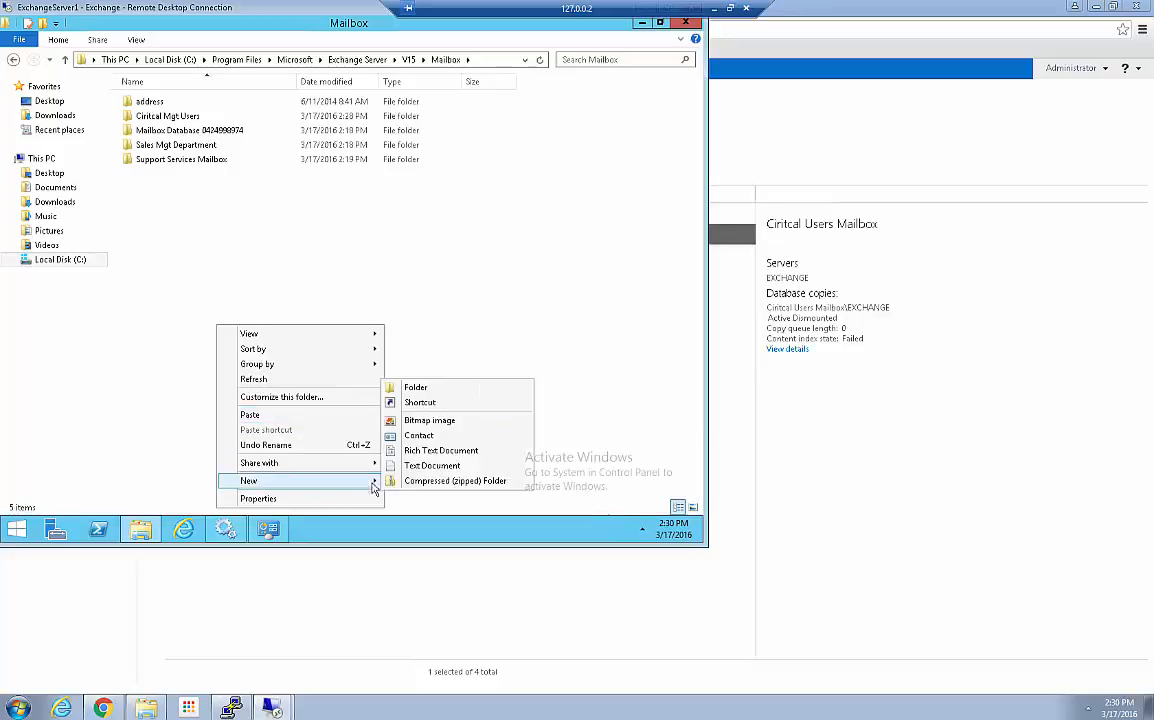
pyautogui.click(421, 393)
pyautogui.write('s')
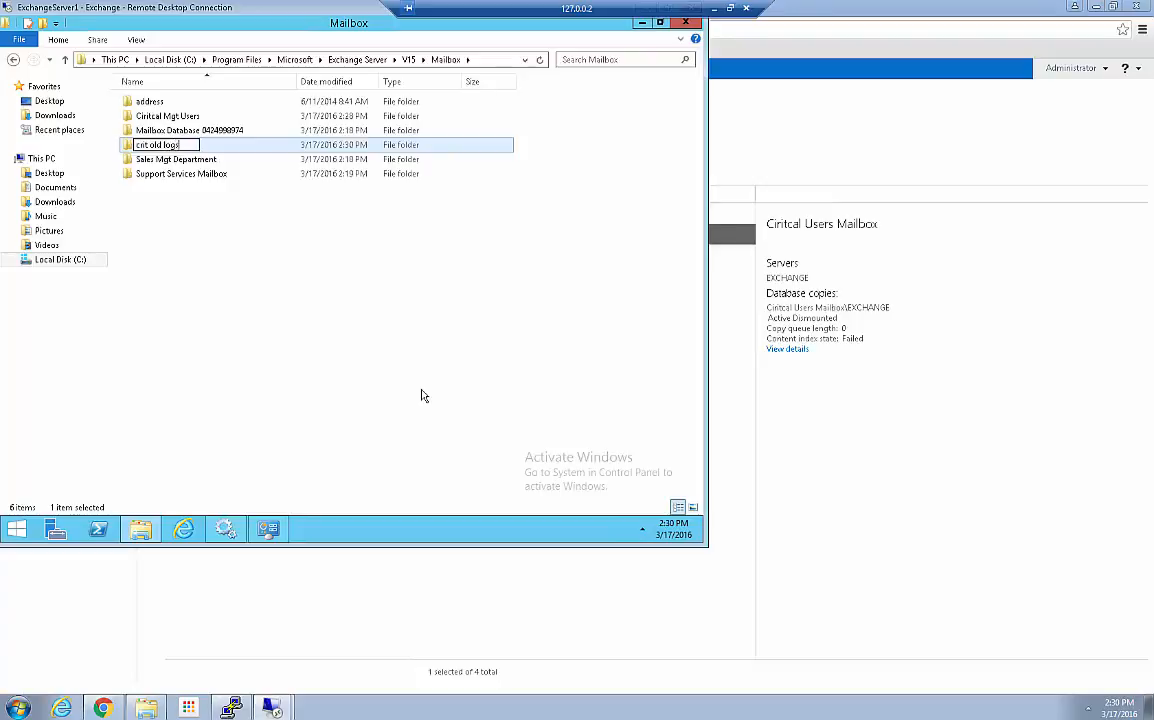
pyautogui.press('Return')
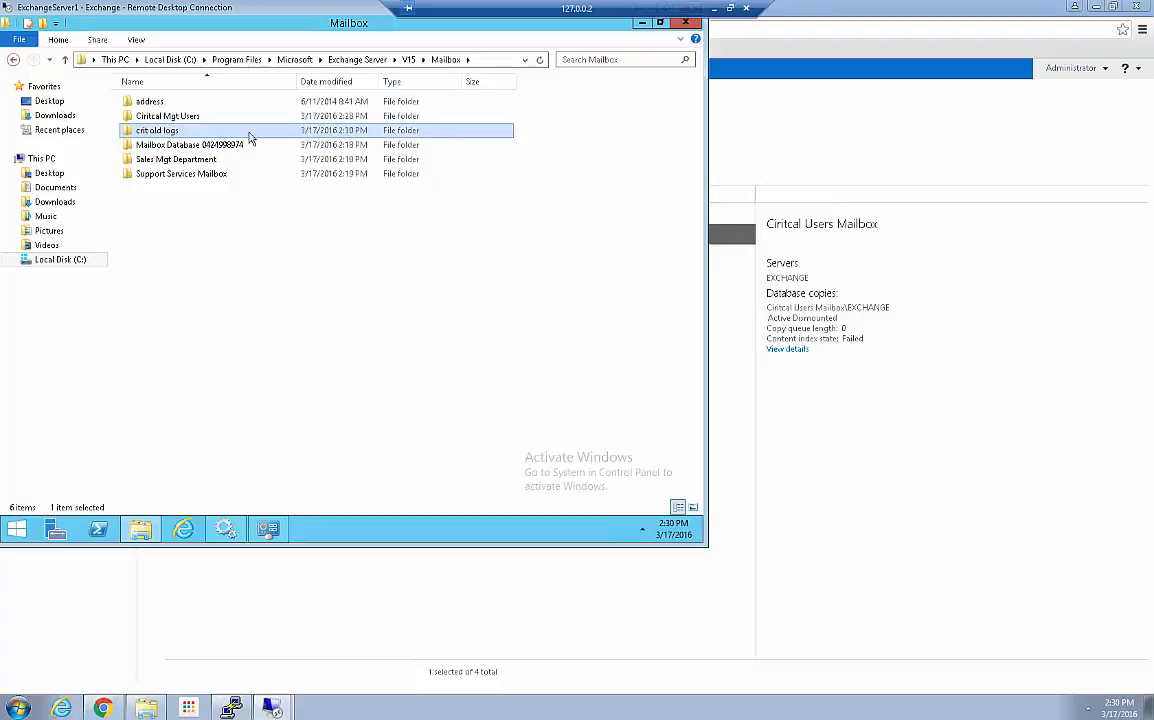
# Paste the cut transaction logs into the crit old logs folder and return to the Mailbox folder.
pyautogui.doubleClick(170, 134)
pyautogui.rightClick(184, 231)
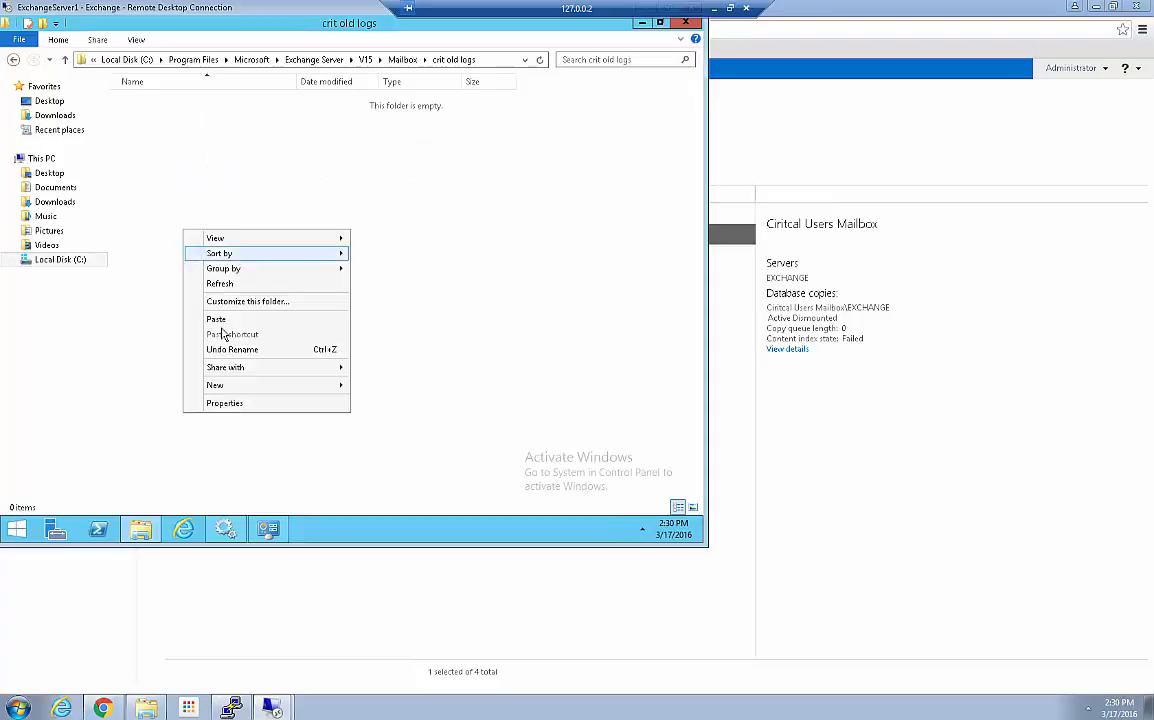
pyautogui.click(234, 322)
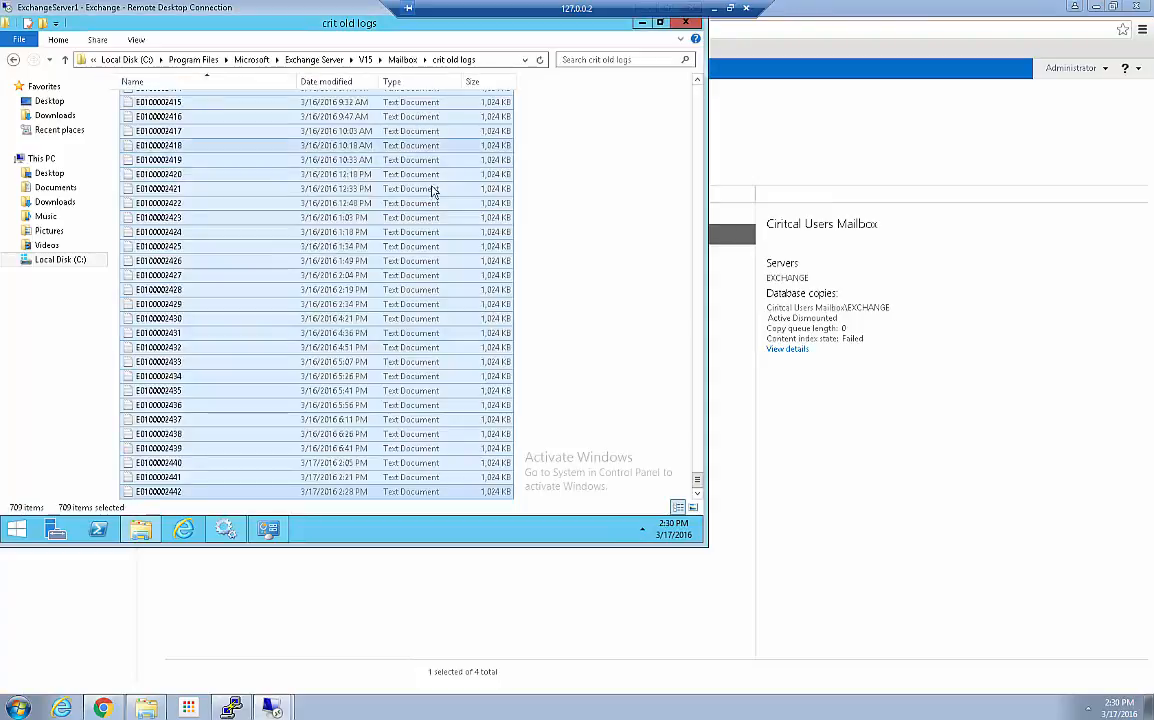
pyautogui.click(637, 217)
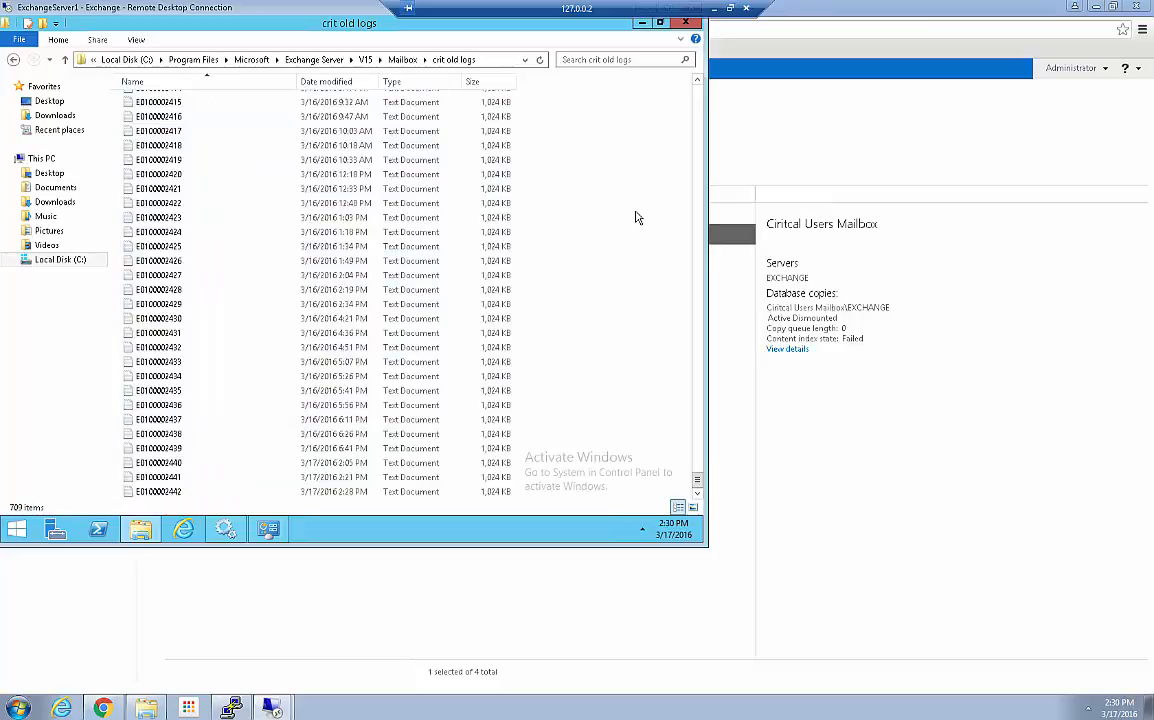
pyautogui.click(13, 59)
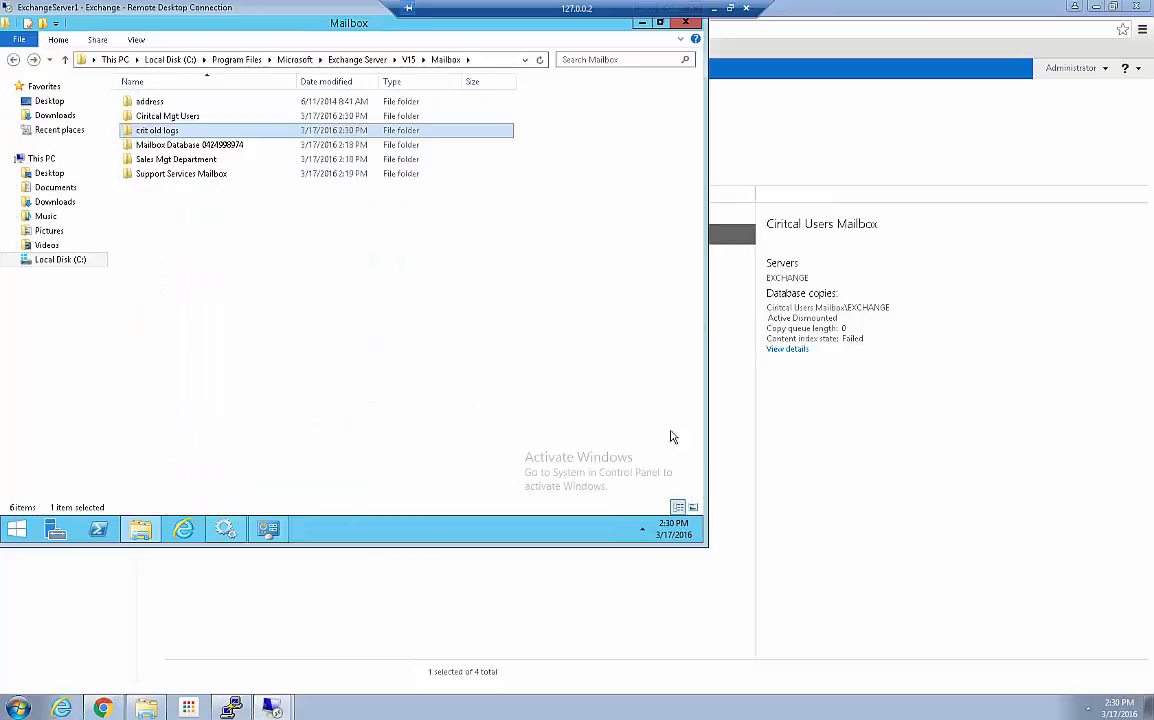
# Switch to the Unitrends Create Recover Job dialog in the browser and try to continue to the summary, then choose Original Location.
pyautogui.click(729, 400)
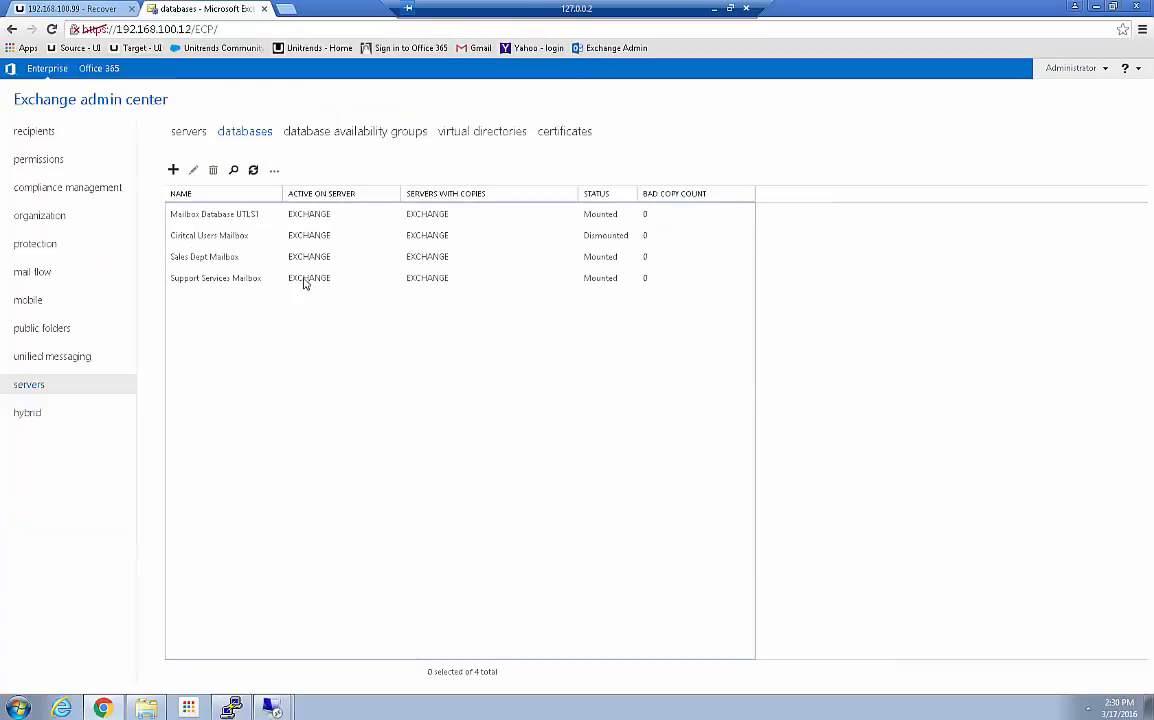
pyautogui.click(80, 10)
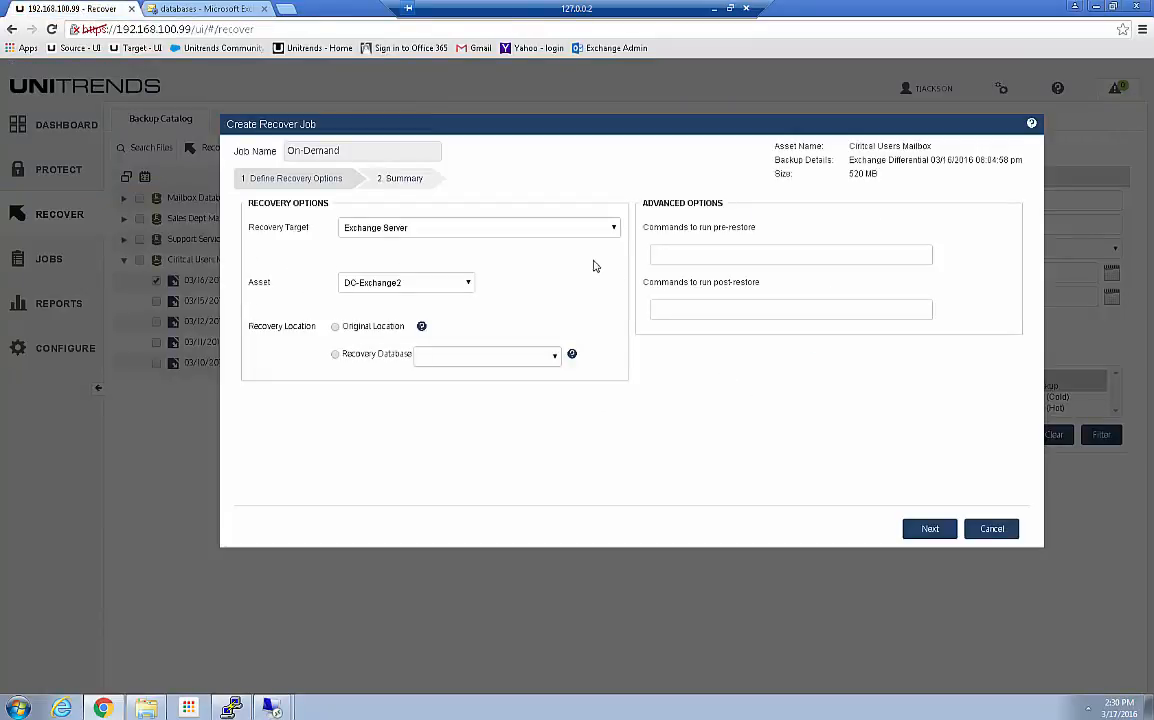
pyautogui.click(923, 531)
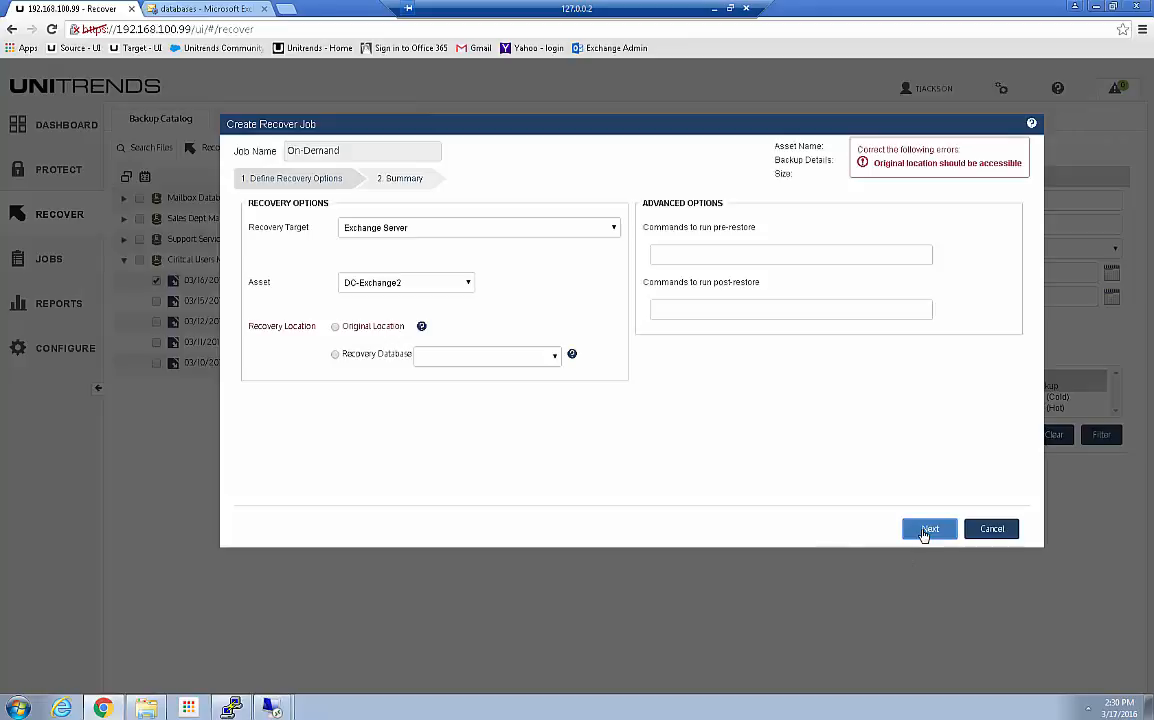
pyautogui.click(334, 327)
# Try Alternate Location as the recovery target to review its options, and set the target back to Exchange Server.
pyautogui.click(614, 229)
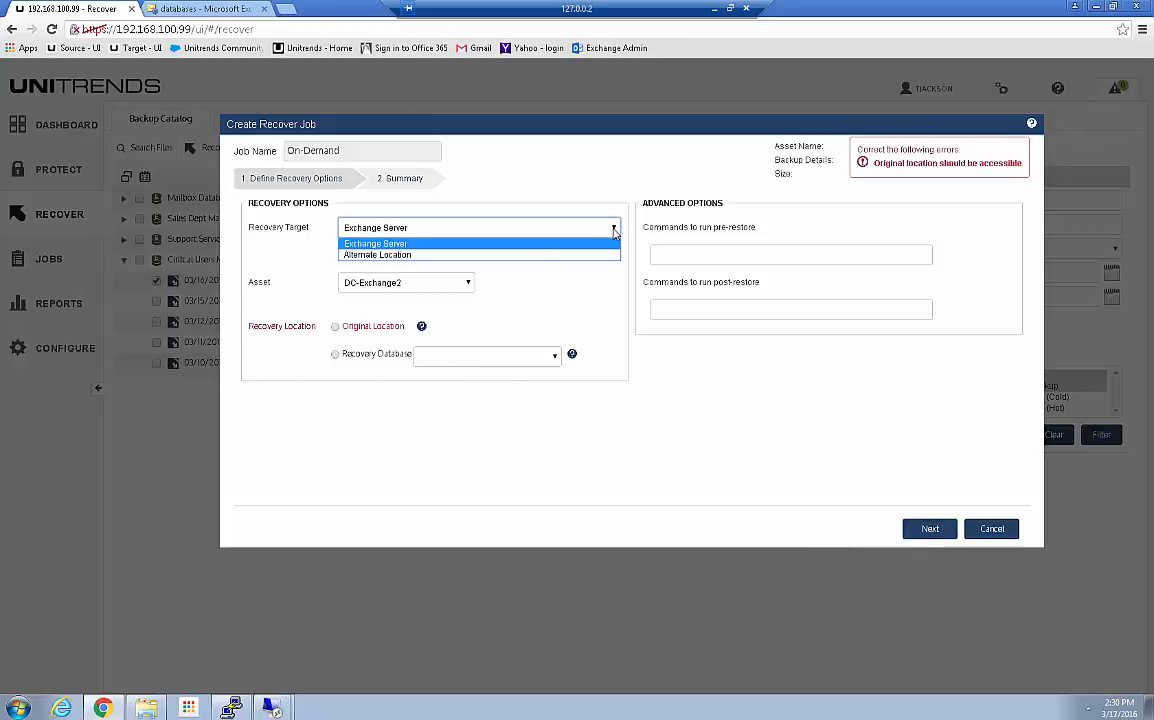
pyautogui.click(404, 244)
pyautogui.click(605, 229)
pyautogui.click(408, 257)
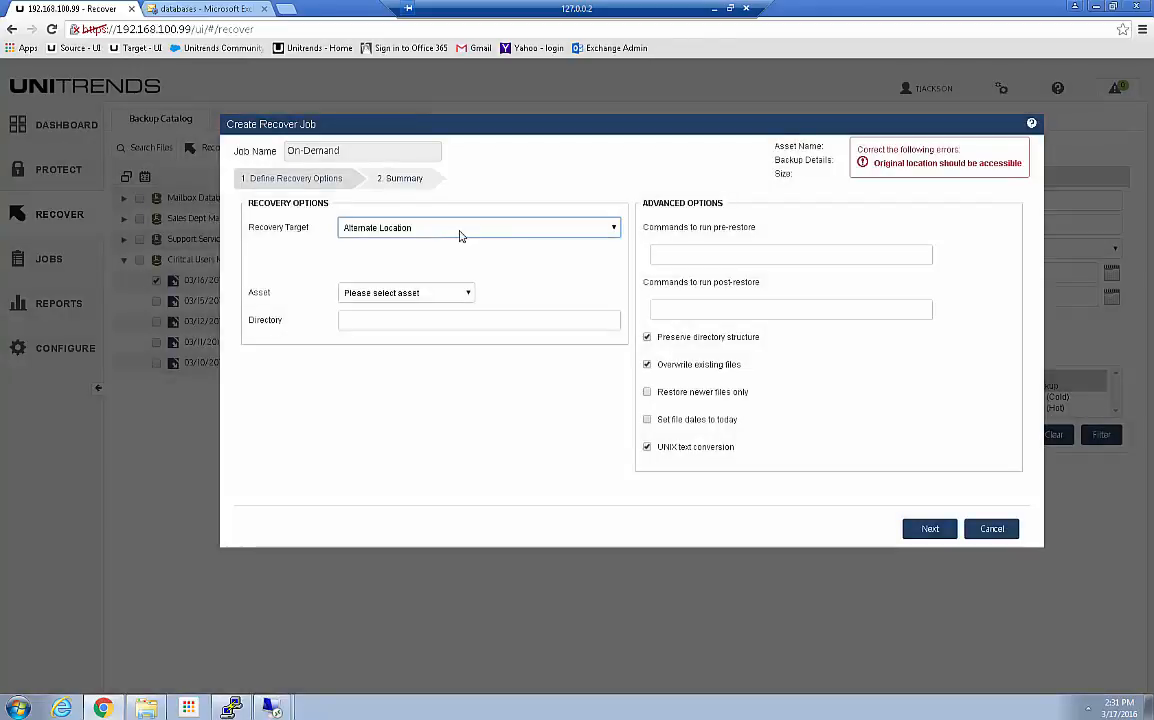
pyautogui.click(460, 232)
pyautogui.click(374, 245)
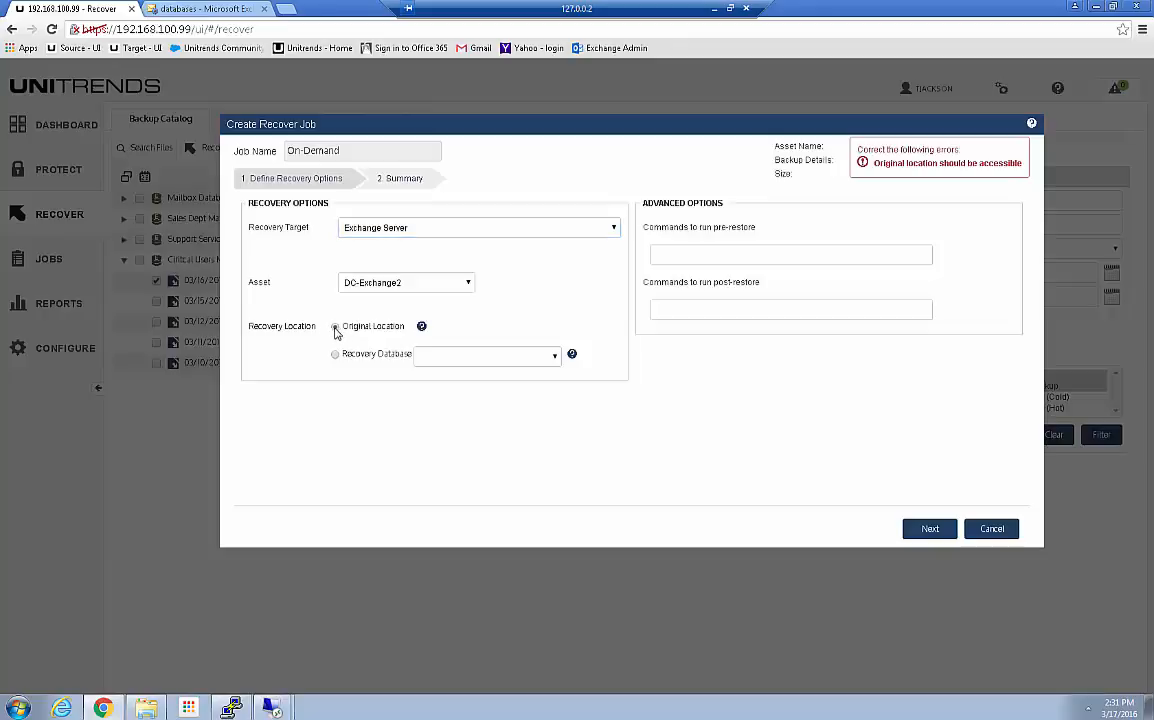
# Set the recovery location to Original Location and save the recover job to start the Ciritcal Users Mailbox restore.
pyautogui.click(334, 329)
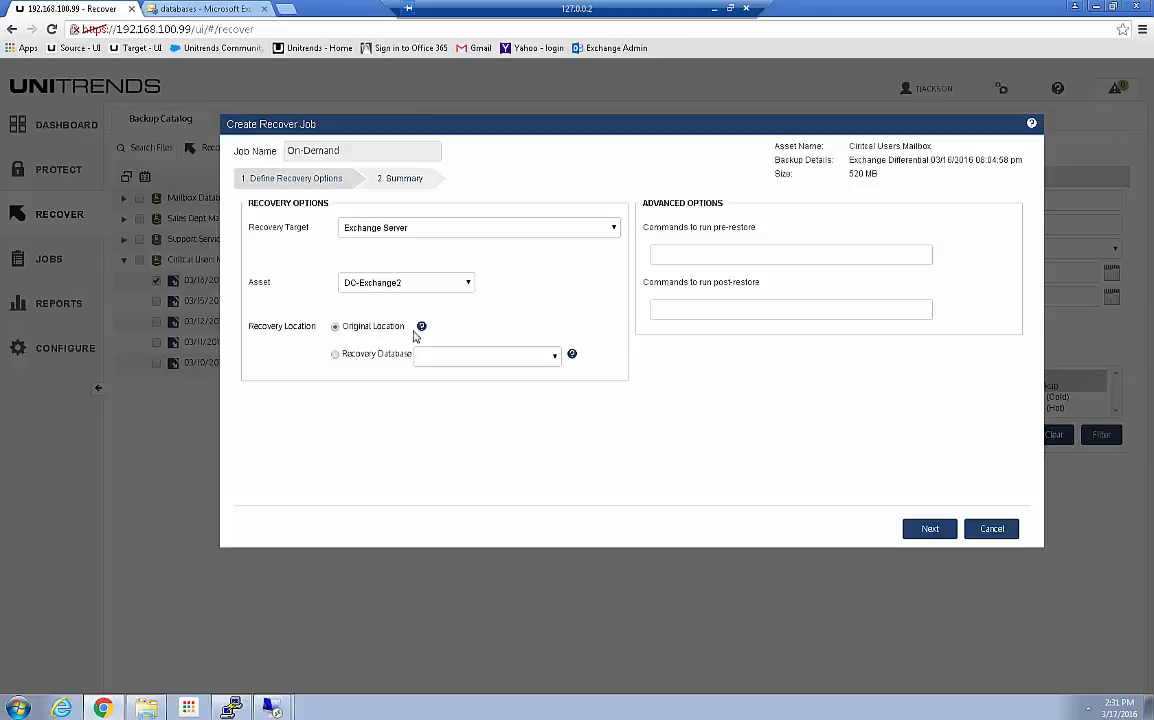
pyautogui.click(907, 529)
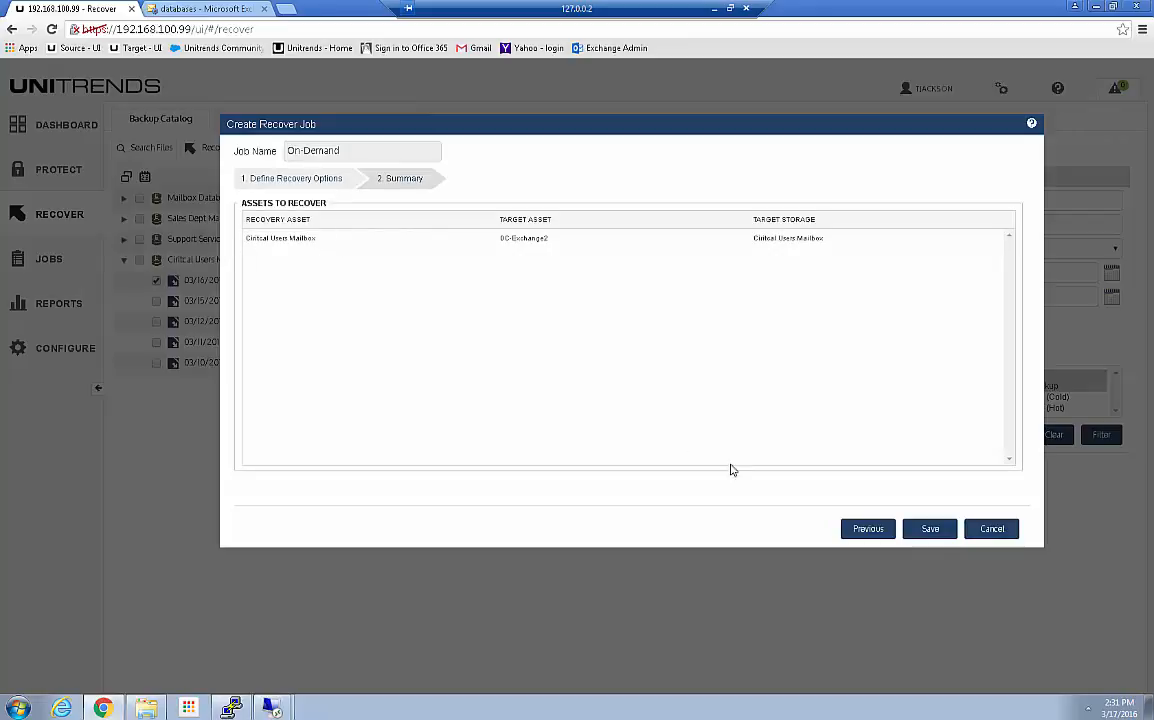
pyautogui.click(929, 529)
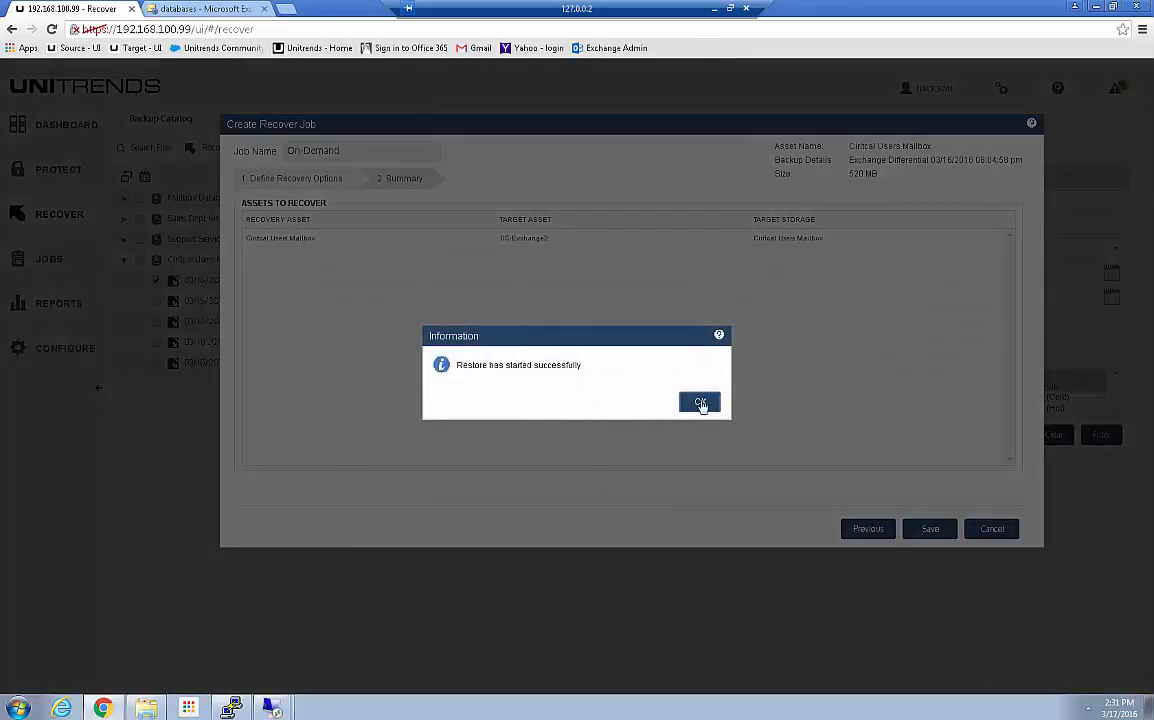
pyautogui.click(700, 403)
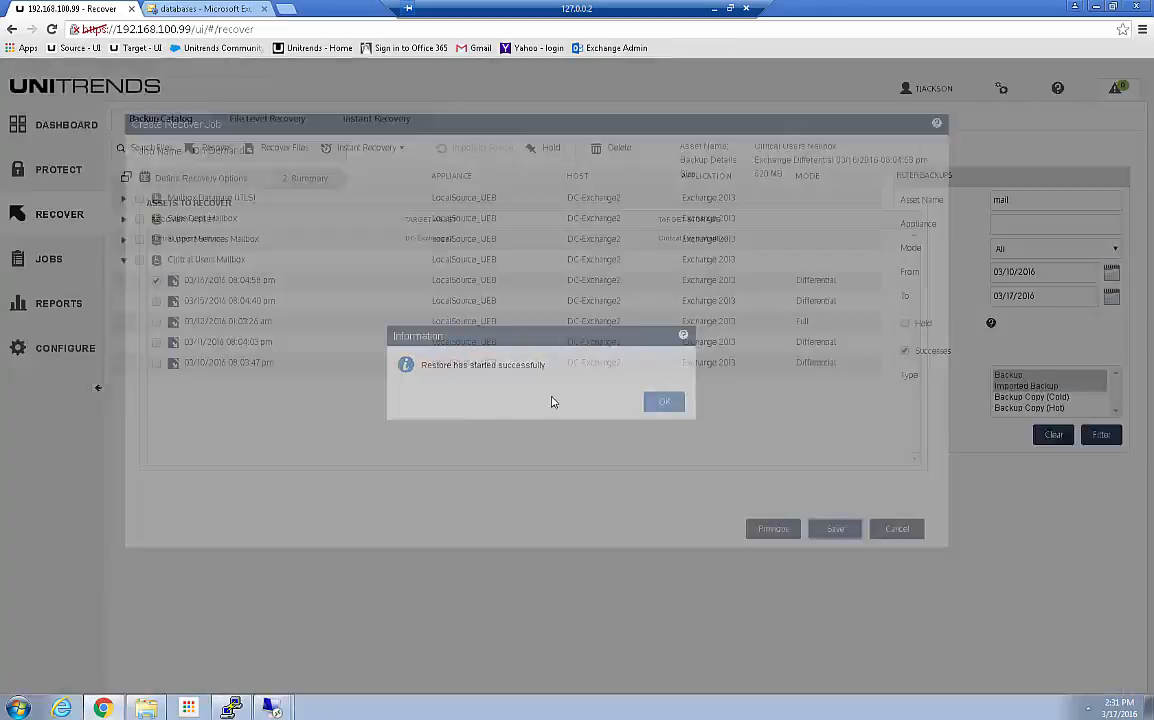
# View the active jobs and show the details of the second Ciritcal Users Mailbox restore job.
pyautogui.click(36, 261)
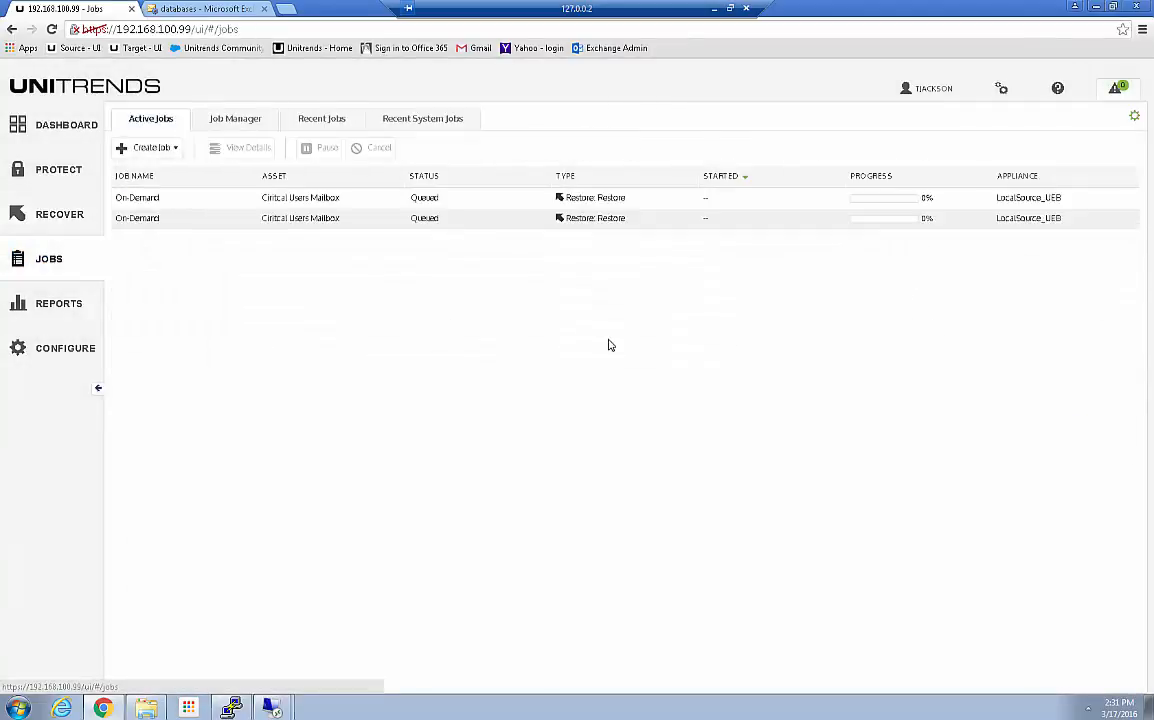
pyautogui.click(348, 219)
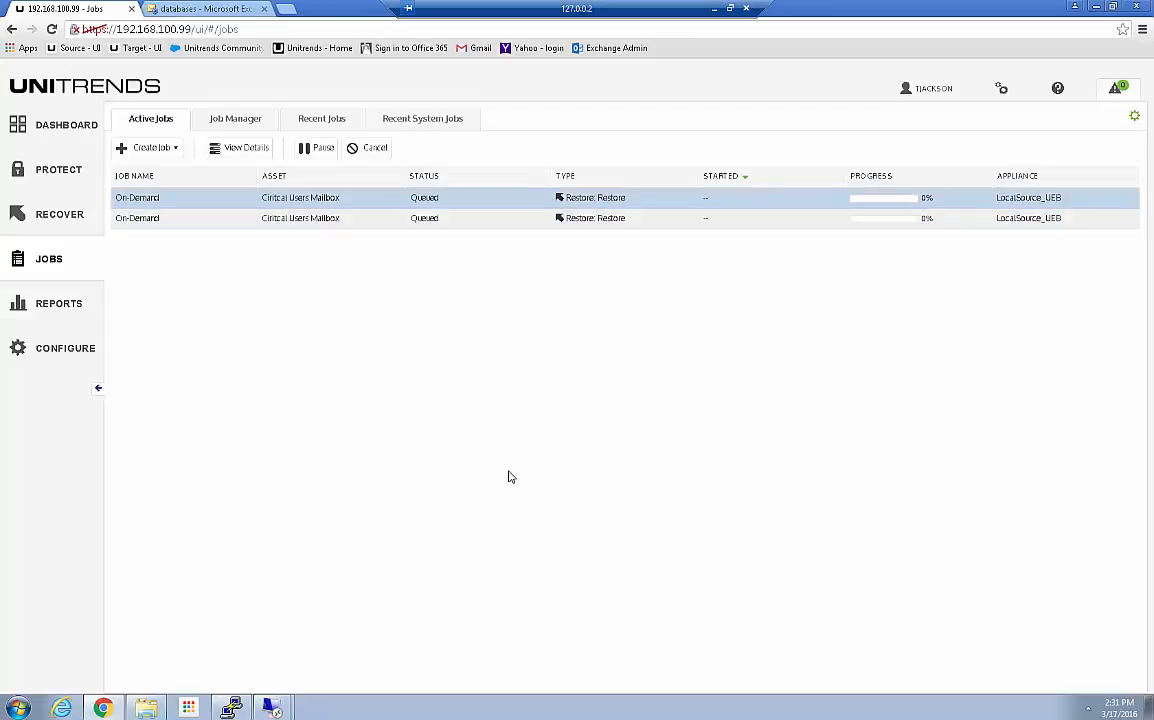
pyautogui.click(242, 148)
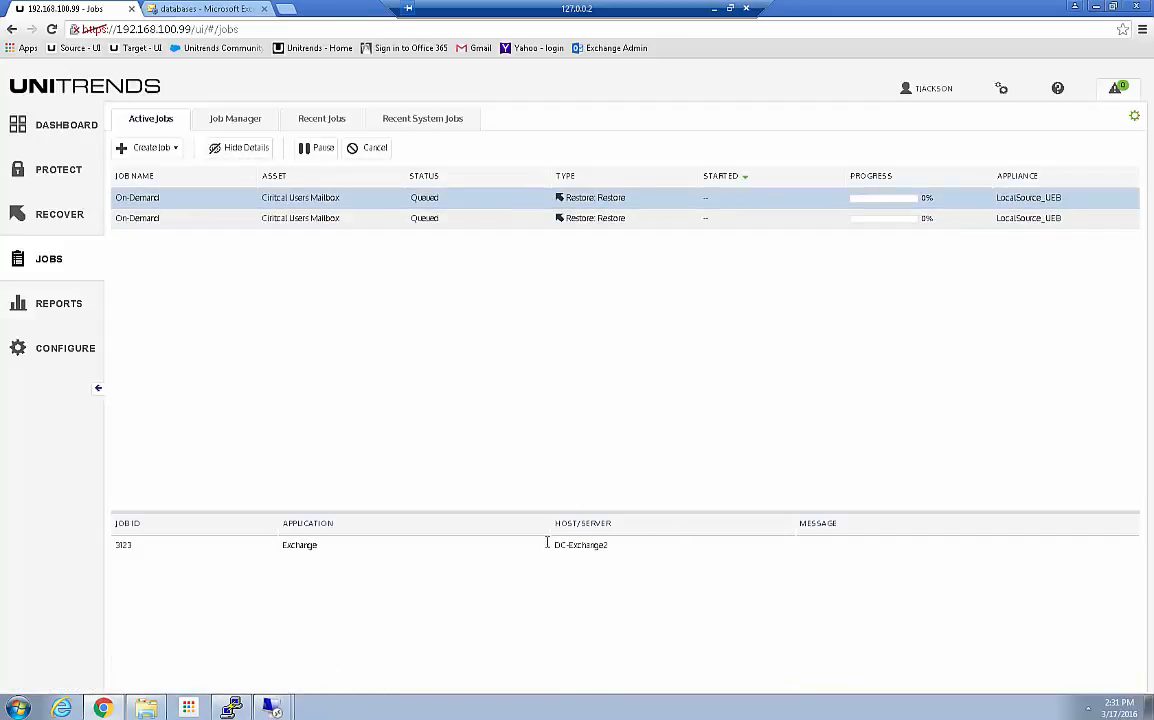
# Check the Ciritcal Mgt Users folder contents on the ExchangeServer1 remote desktop, minimize the folder window and return to the Unitrends active jobs.
pyautogui.moveTo(271, 706)
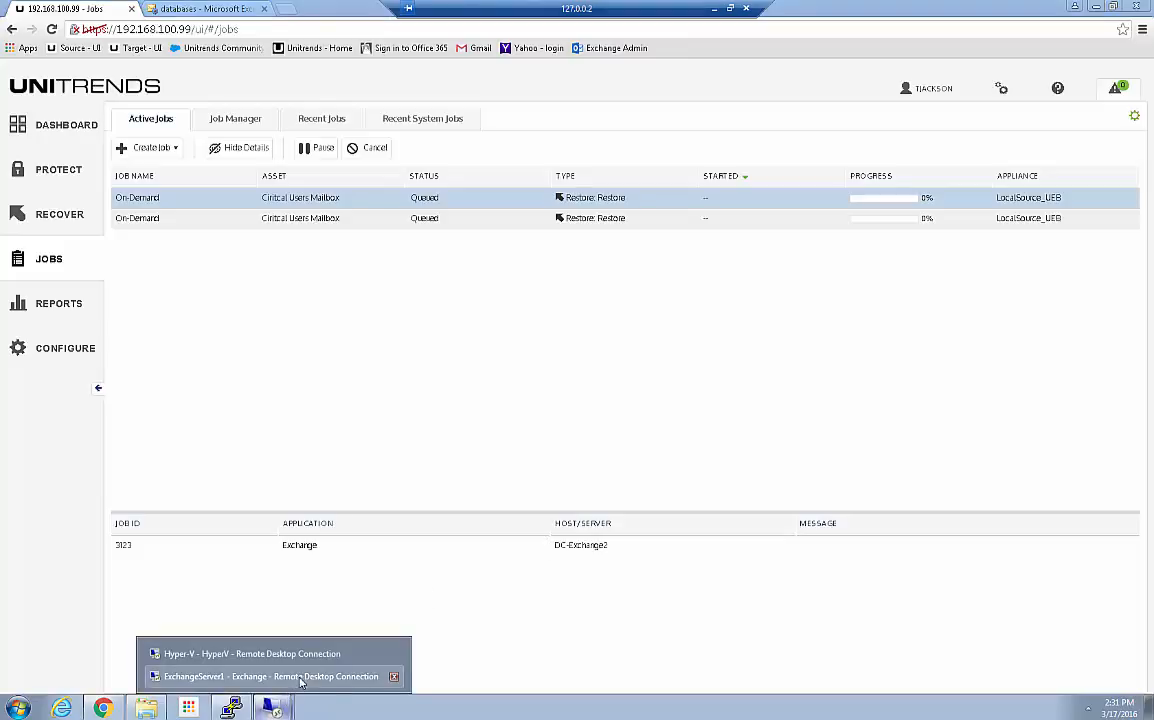
pyautogui.click(306, 677)
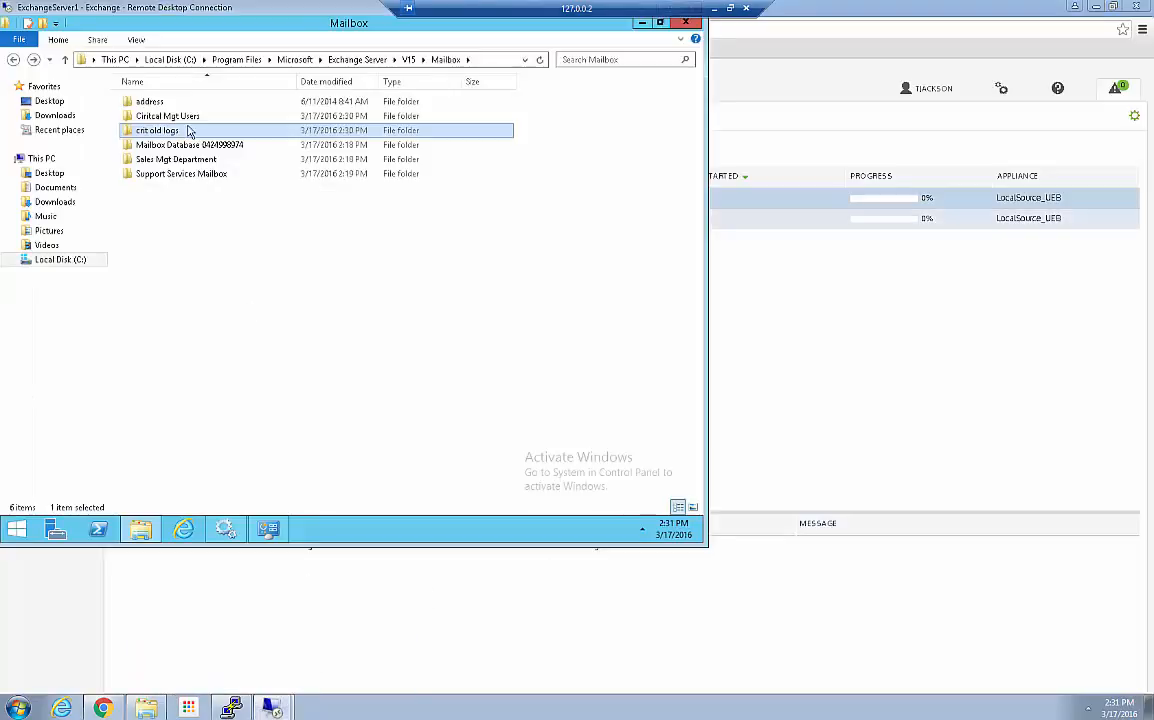
pyautogui.click(148, 117)
pyautogui.doubleClick(148, 117)
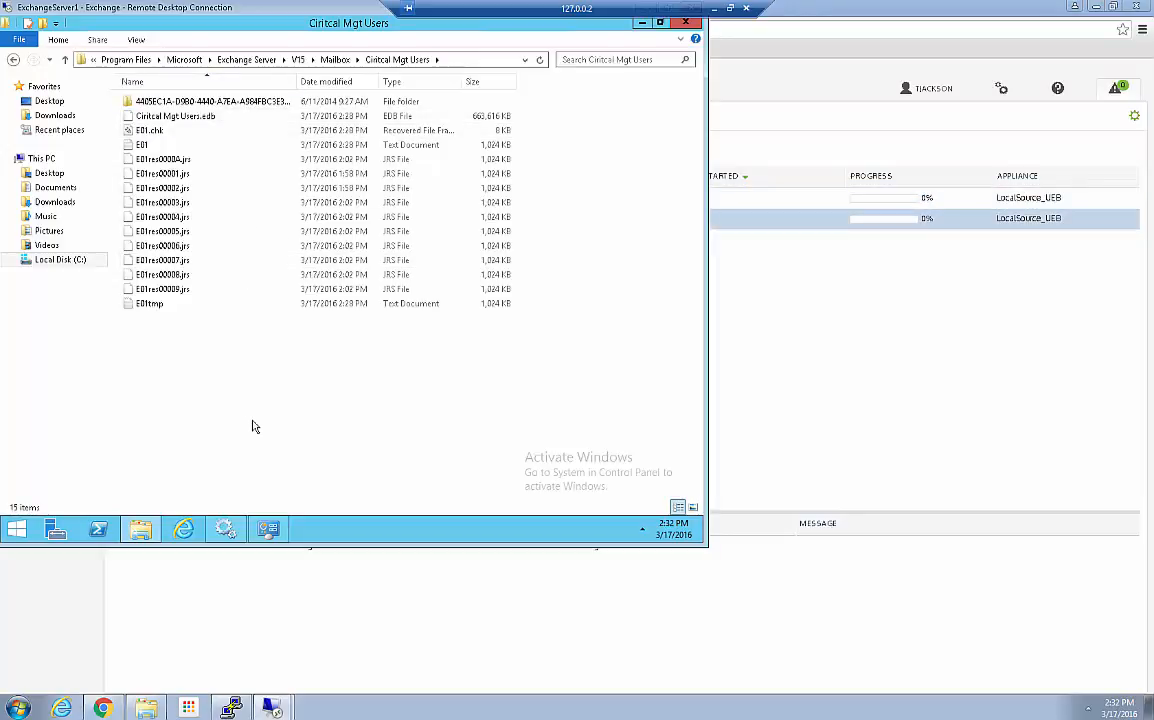
pyautogui.click(641, 22)
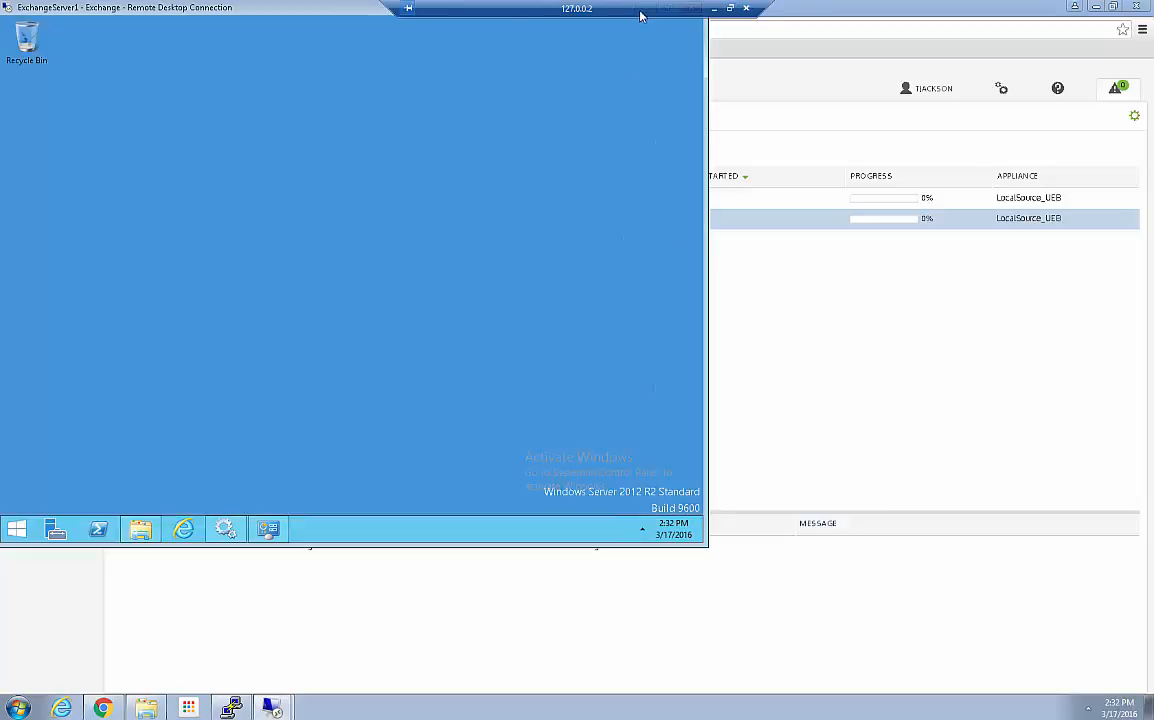
pyautogui.moveTo(641, 14); pyautogui.dragTo(404, 14)
pyautogui.click(800, 452)
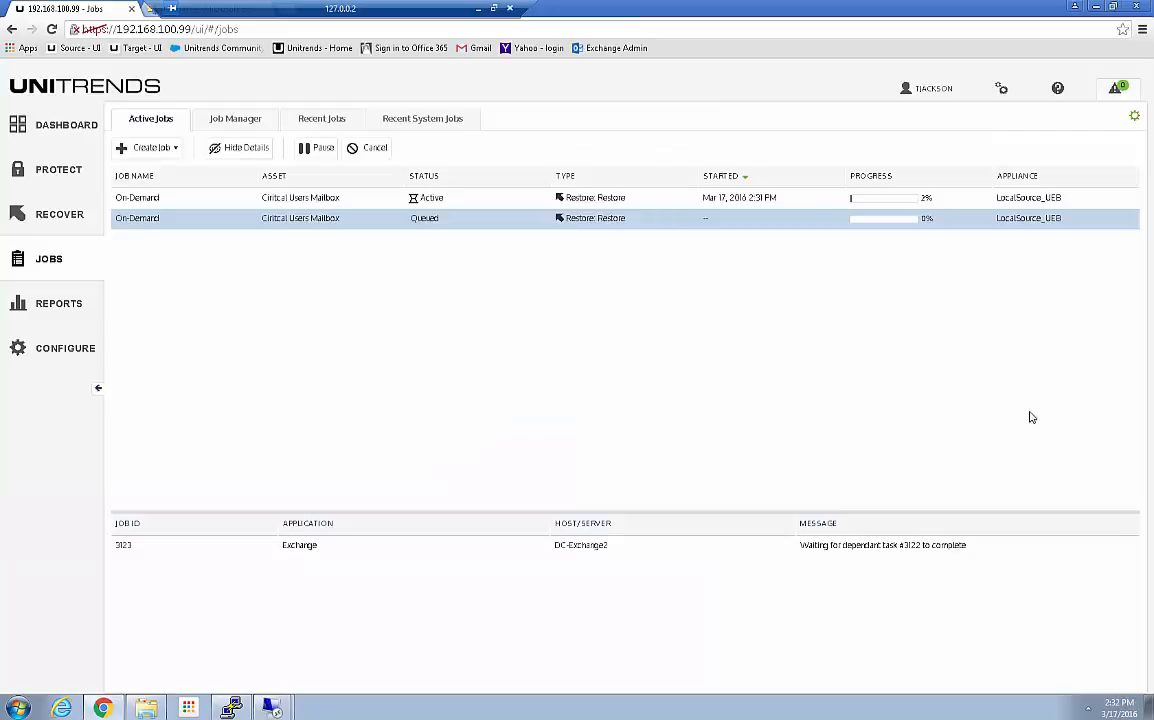
# Show the details of the first Ciritcal Users Mailbox restore job and check the database's status in Exchange admin center.
pyautogui.click(340, 201)
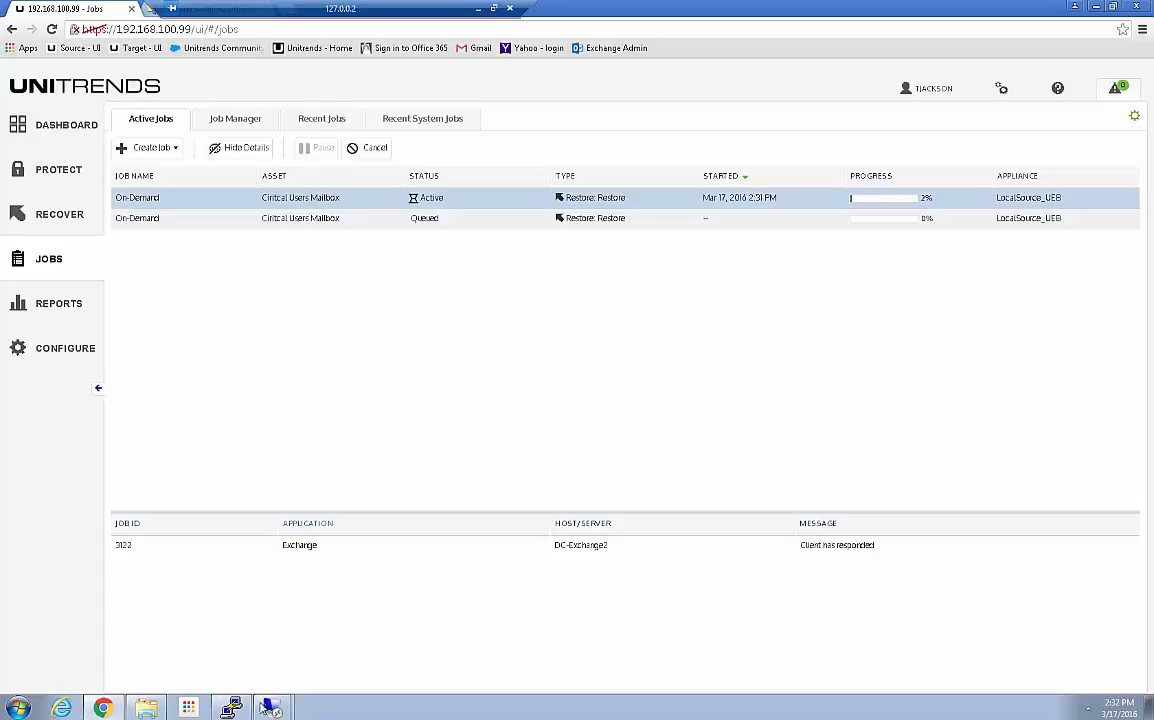
pyautogui.moveTo(303, 7); pyautogui.dragTo(550, 6)
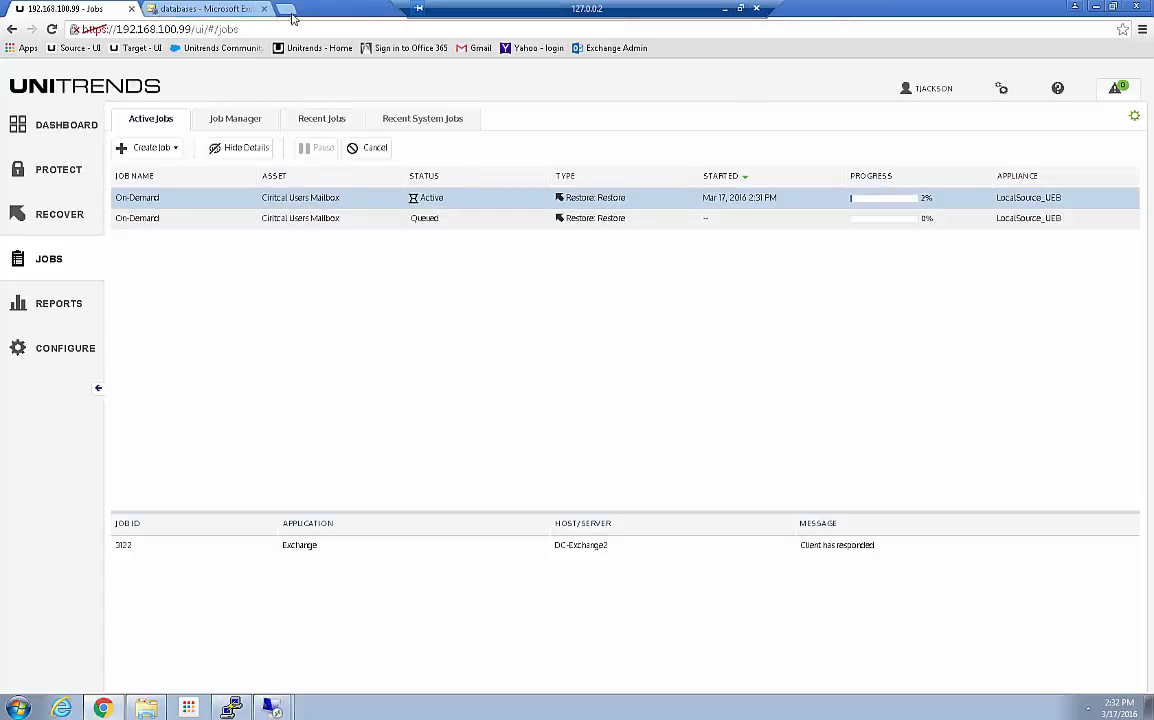
pyautogui.click(205, 8)
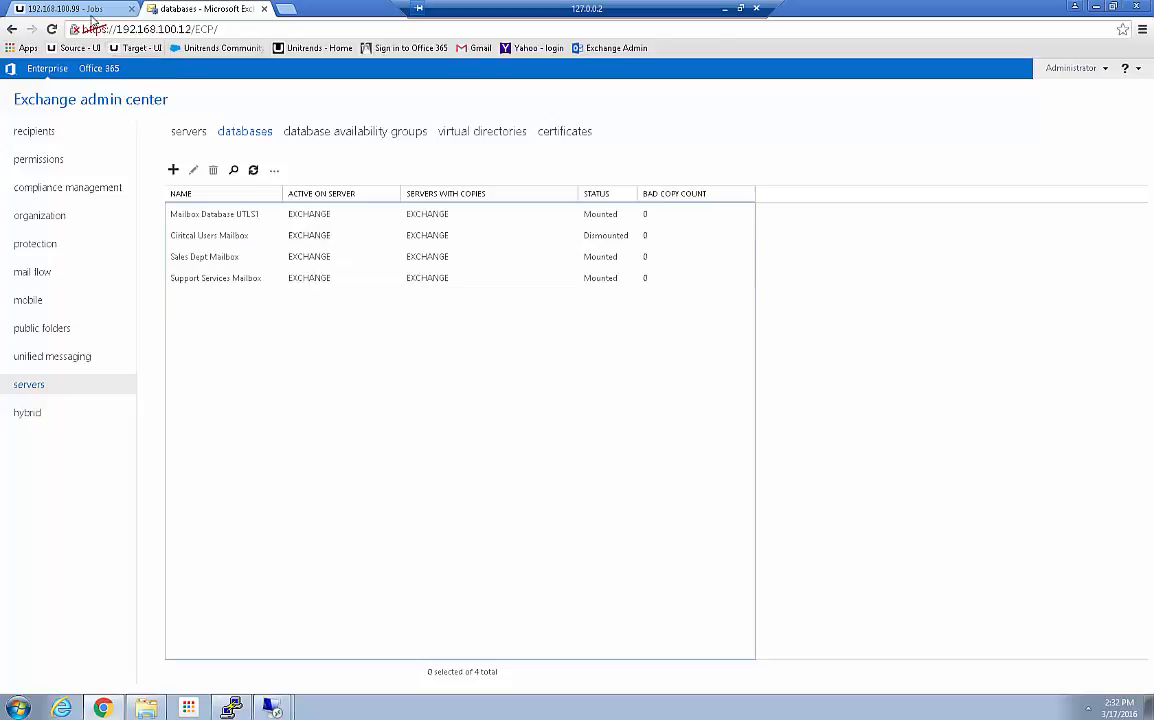
pyautogui.click(82, 10)
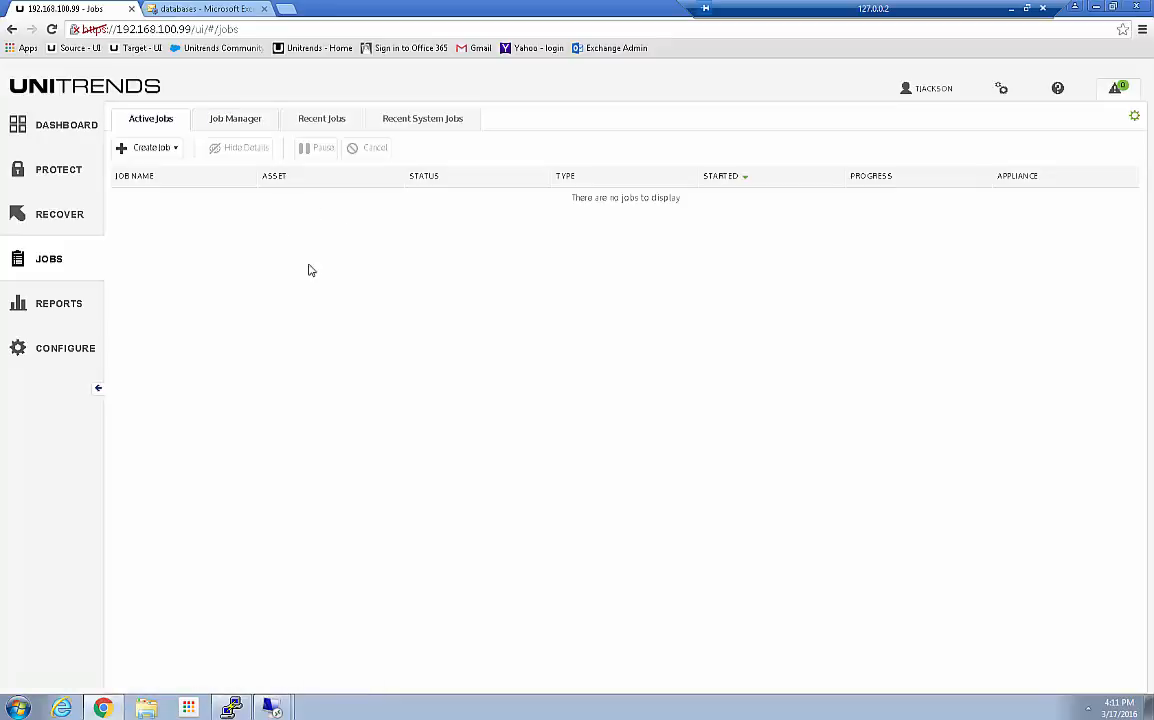
# Review the maintenance settings of Ciritcal Users Mailbox in Exchange admin center and close them without saving.
pyautogui.click(205, 9)
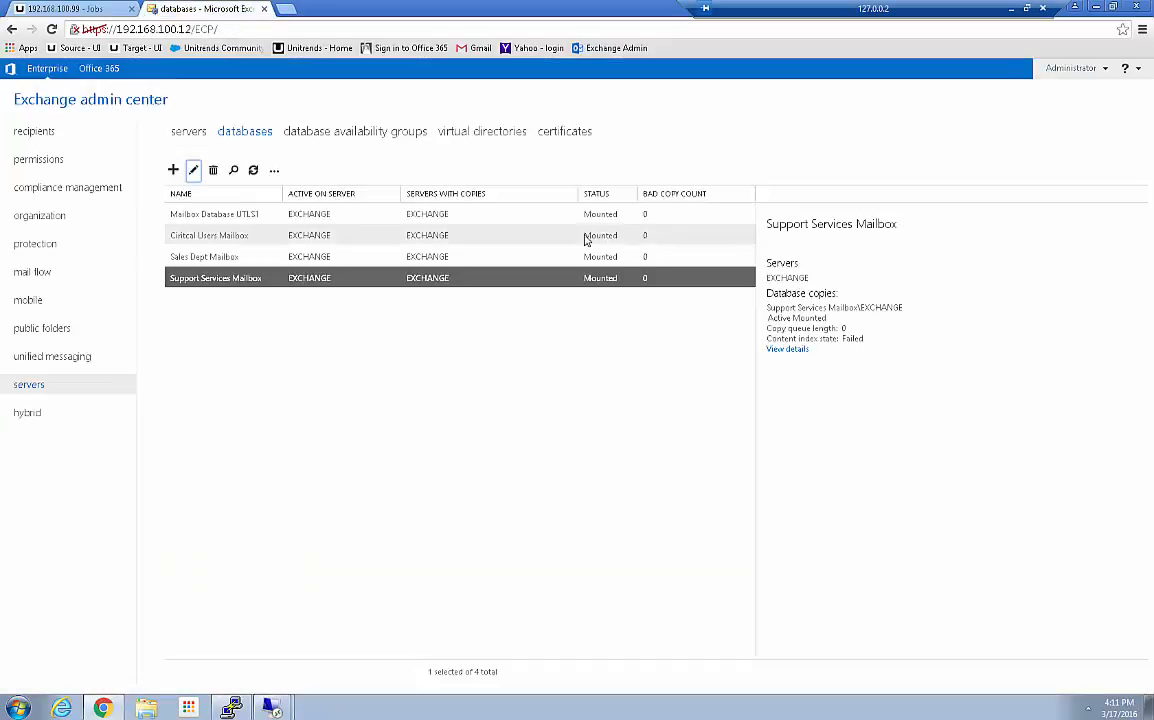
pyautogui.click(265, 236)
pyautogui.click(193, 170)
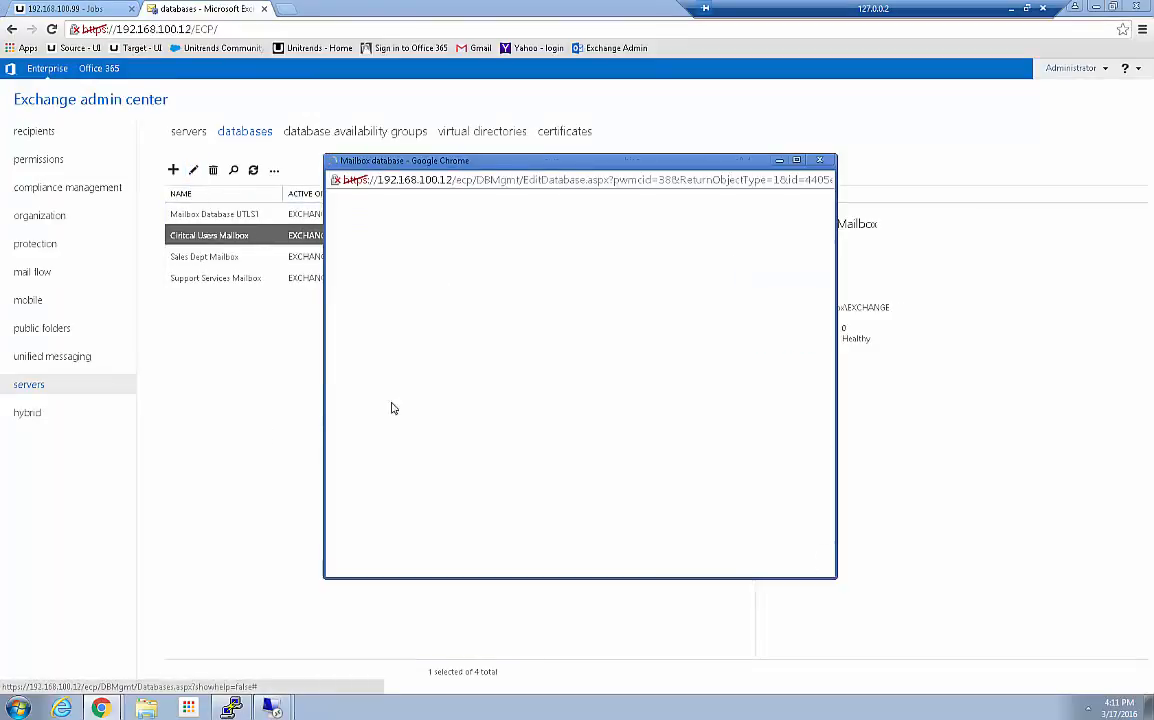
pyautogui.click(367, 261)
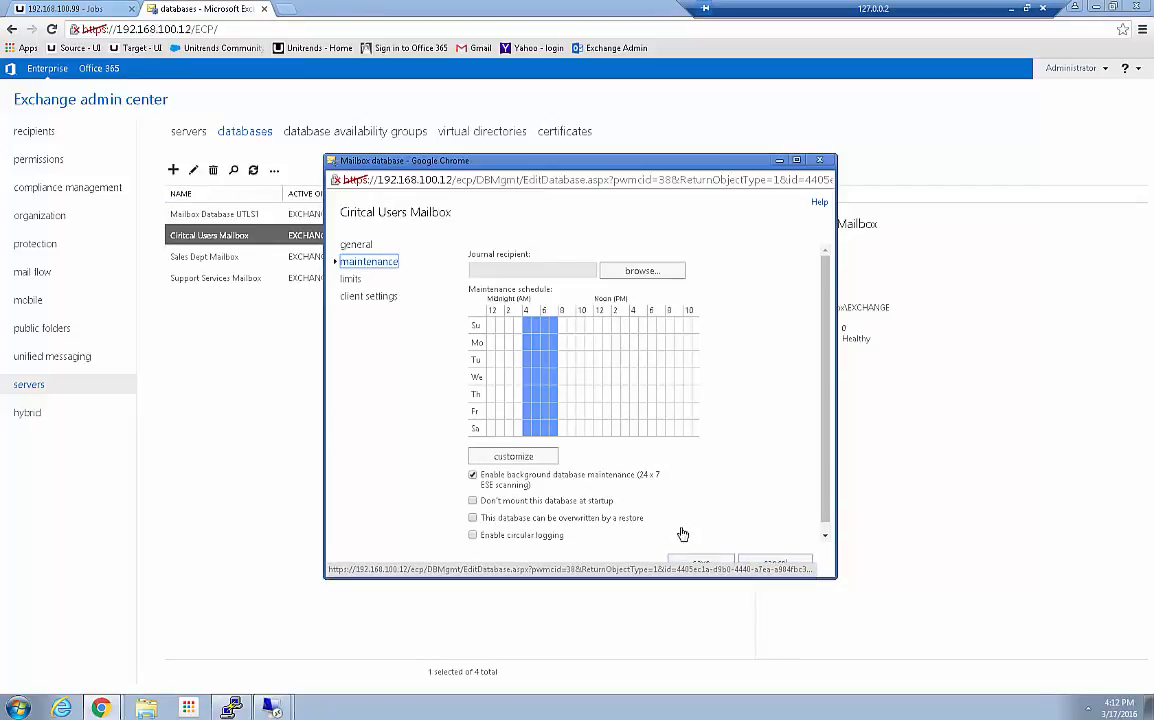
pyautogui.click(776, 632)
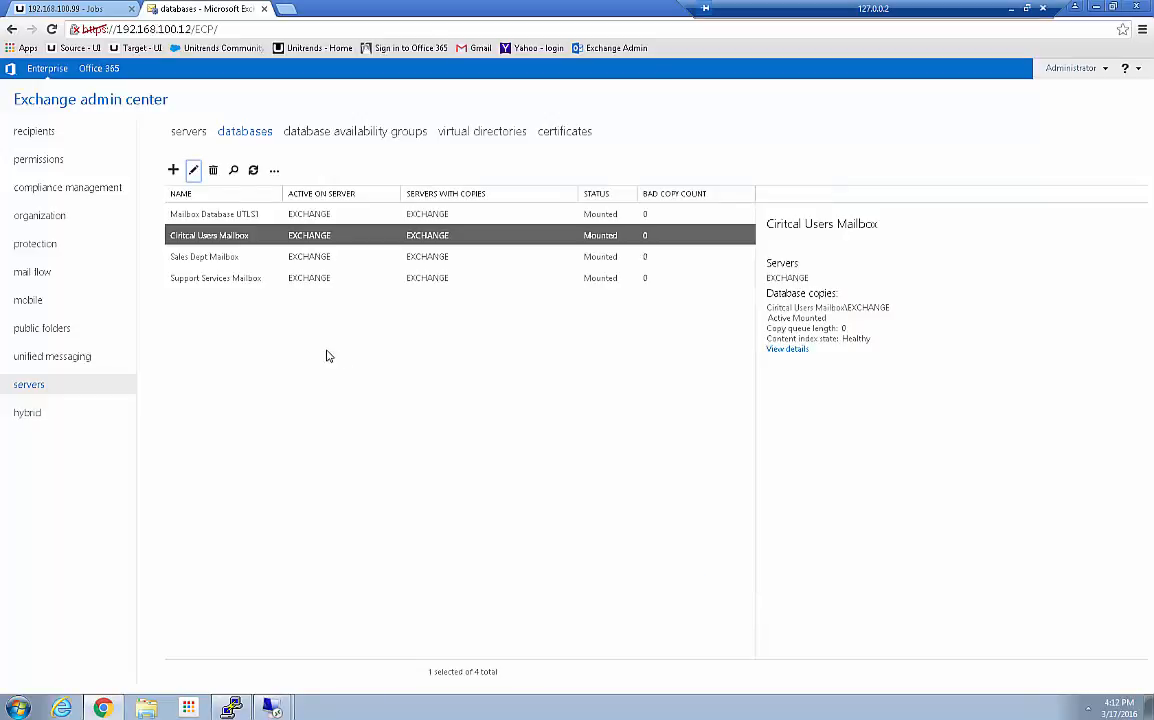
# Filter the Unitrends backup catalog by asset name "supp" and select the Support Services Mailbox backup of 03/17/2016 08:03:40 am.
pyautogui.click(212, 281)
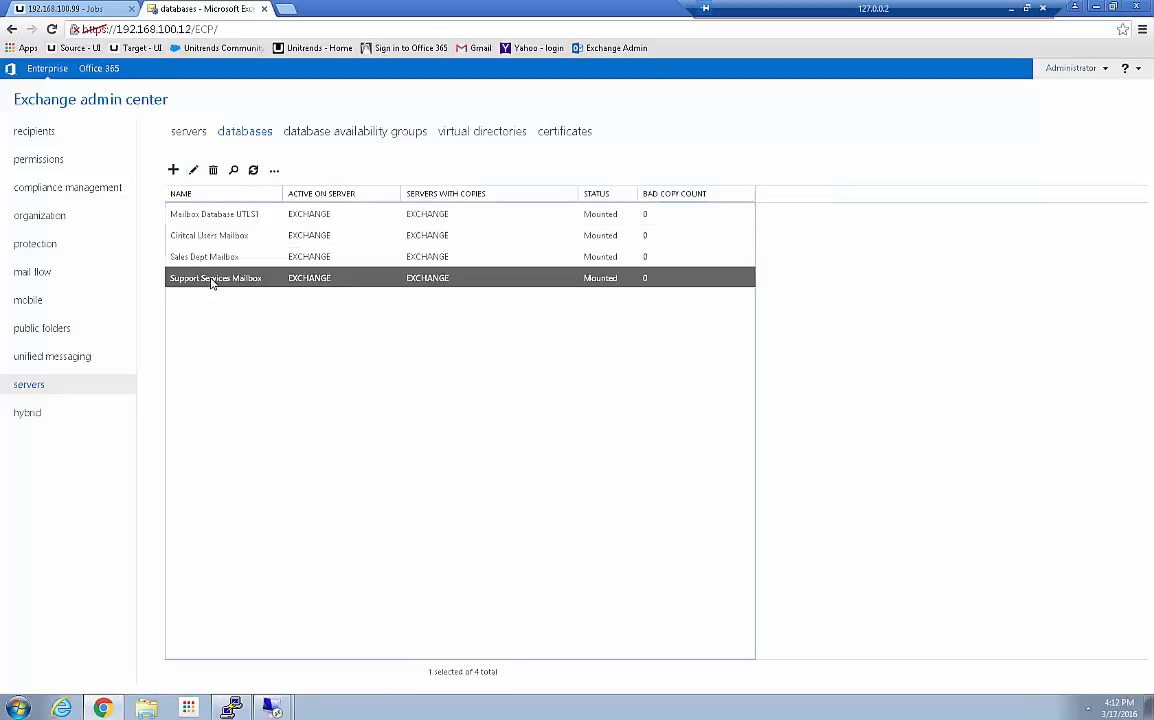
pyautogui.click(126, 12)
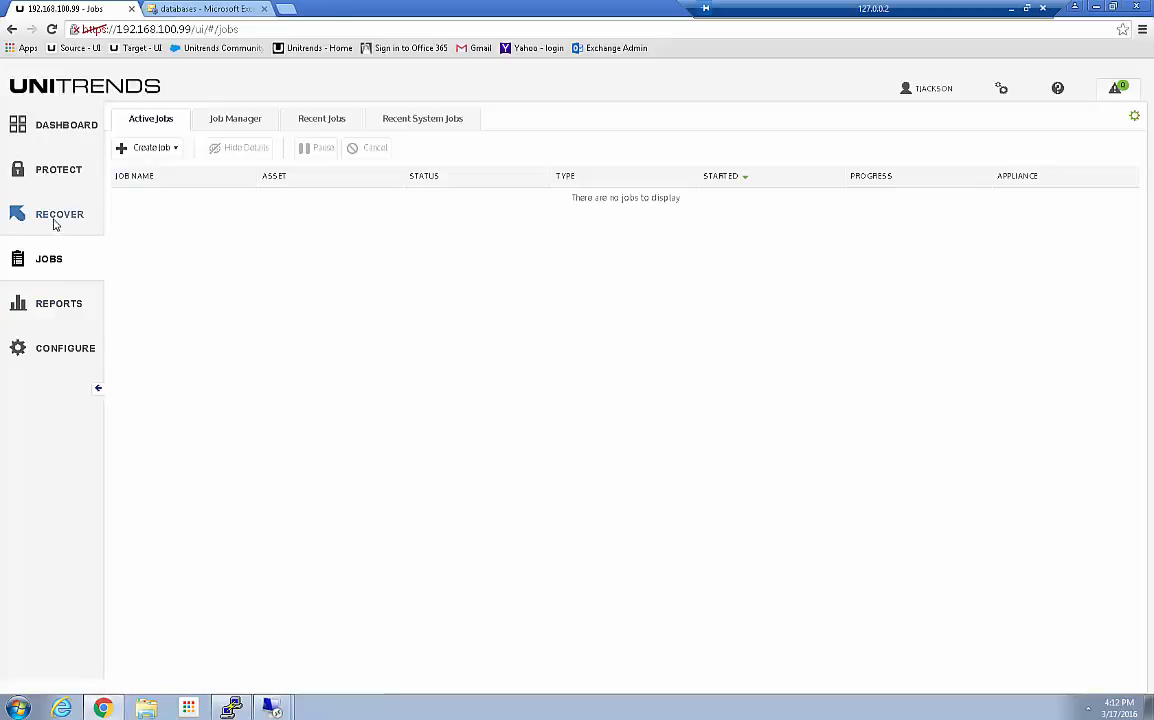
pyautogui.click(68, 215)
pyautogui.click(1000, 198)
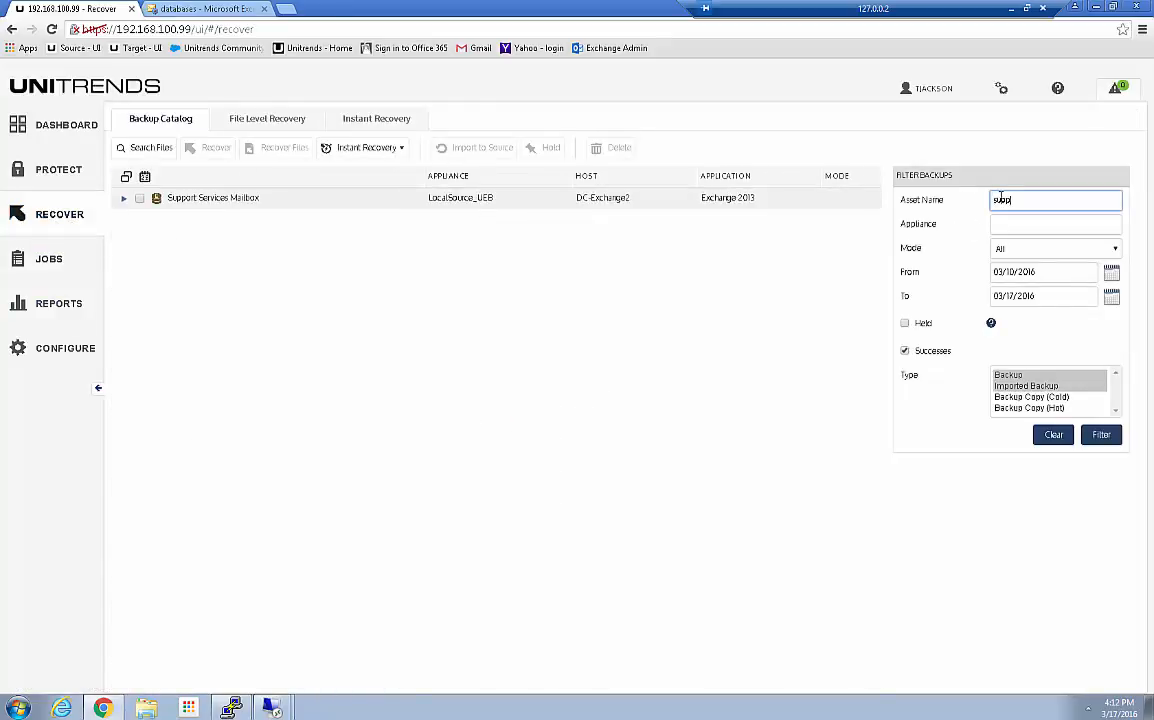
pyautogui.click(123, 198)
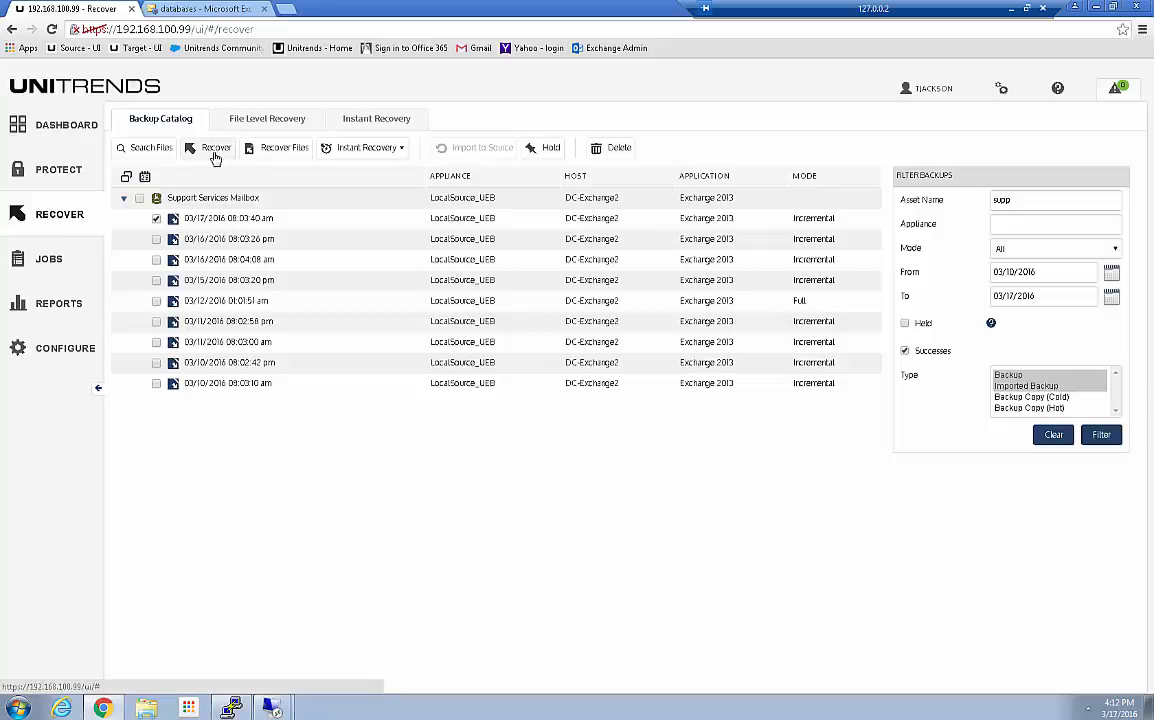
# Allow the Support Services Mailbox database to be overwritten by a restore in Exchange admin center and save the setting.
pyautogui.click(205, 8)
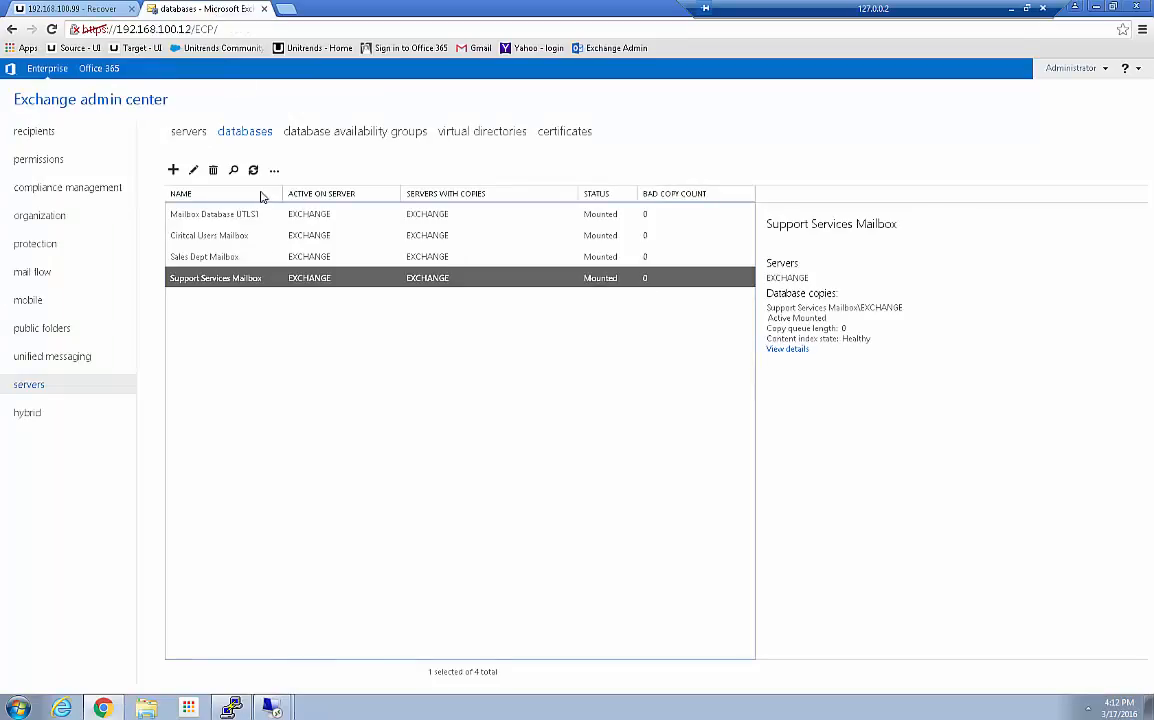
pyautogui.click(193, 170)
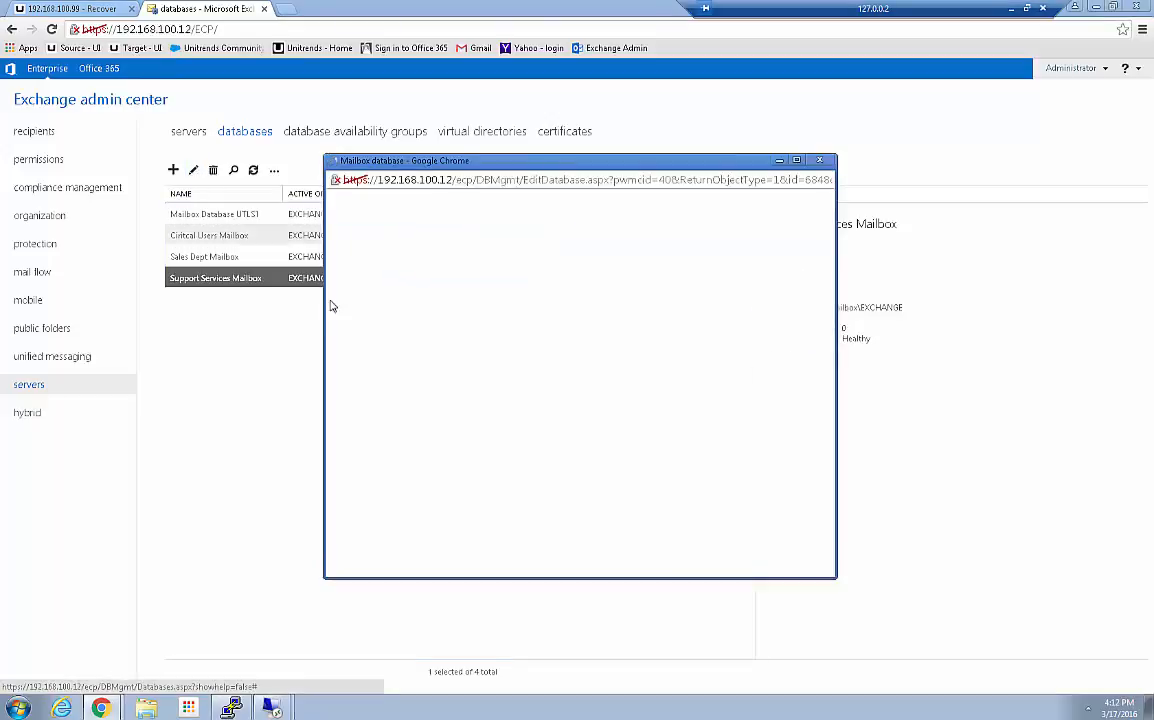
pyautogui.click(362, 262)
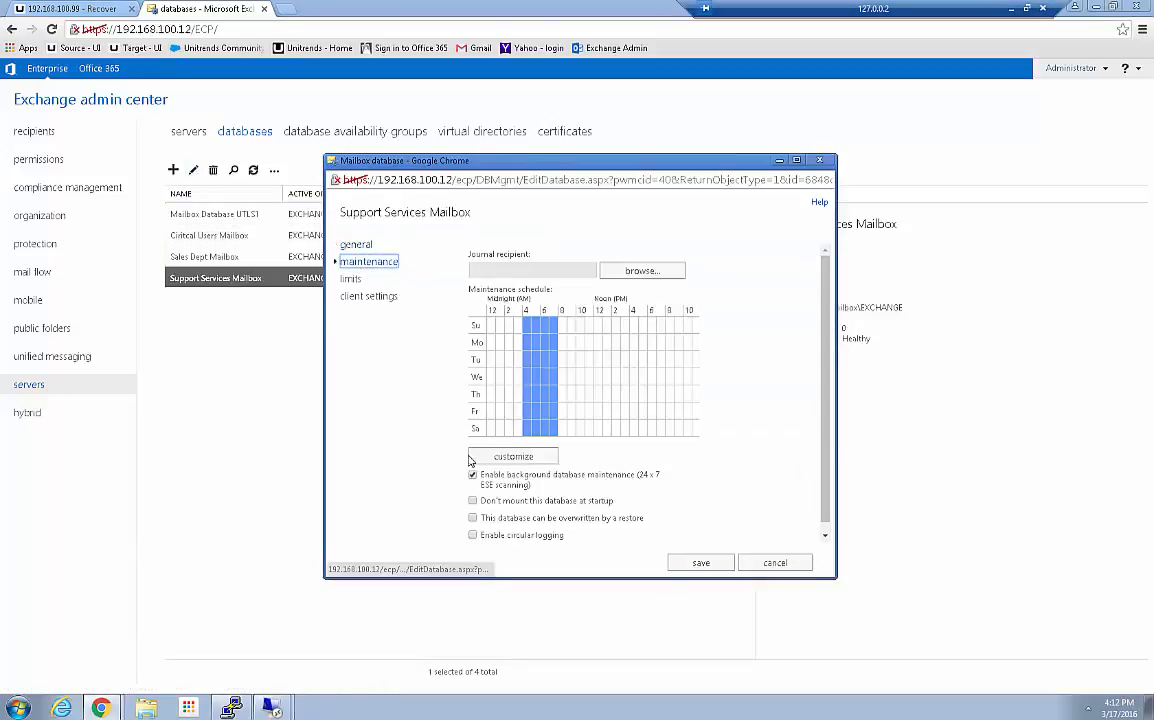
pyautogui.click(472, 518)
pyautogui.scroll(-2, 484, 507)
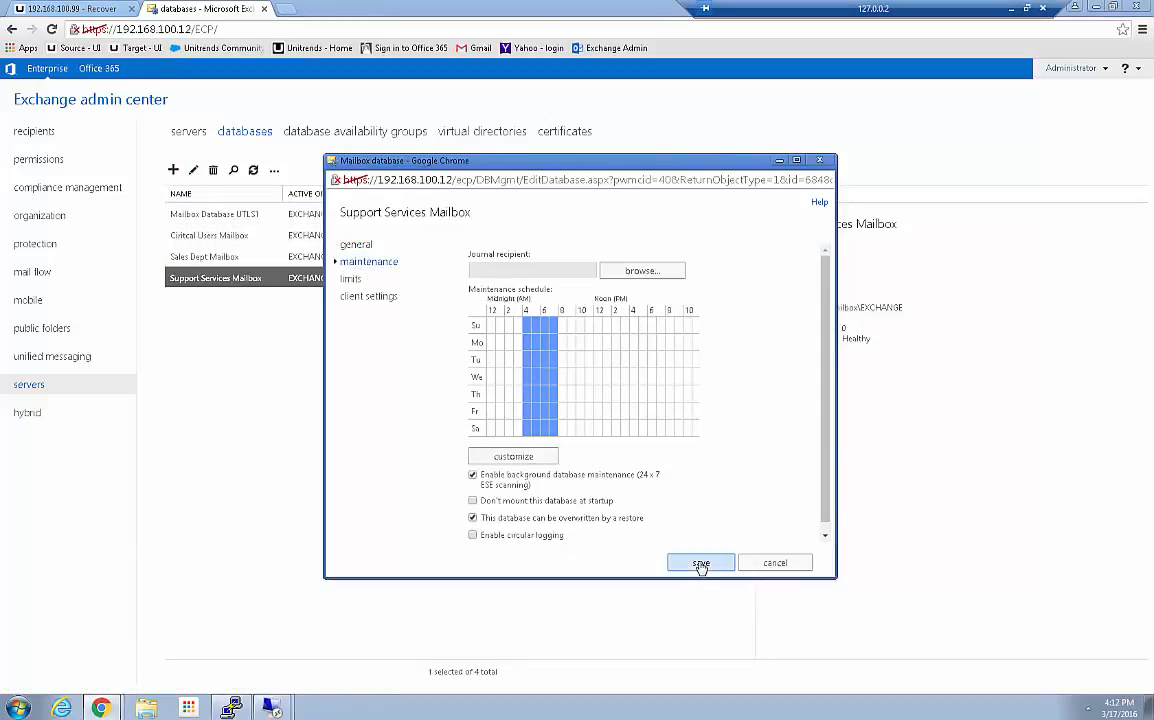
pyautogui.click(703, 490)
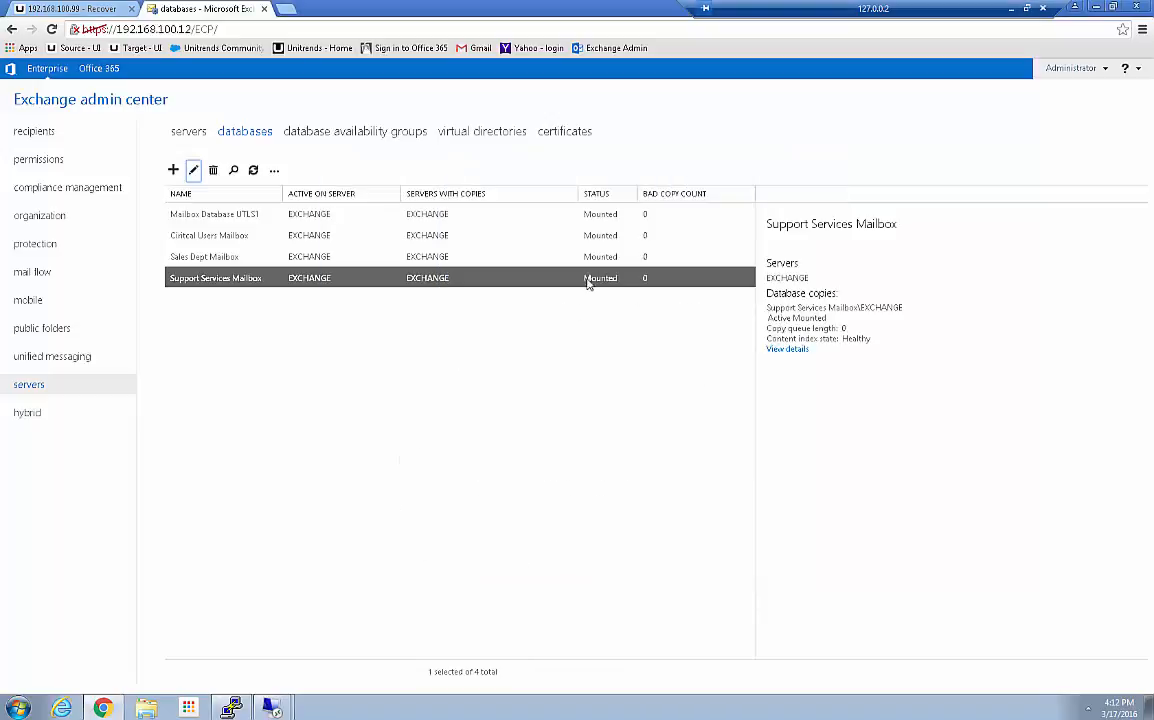
# Dismount the Support Services Mailbox database and confirm.
pyautogui.click(274, 170)
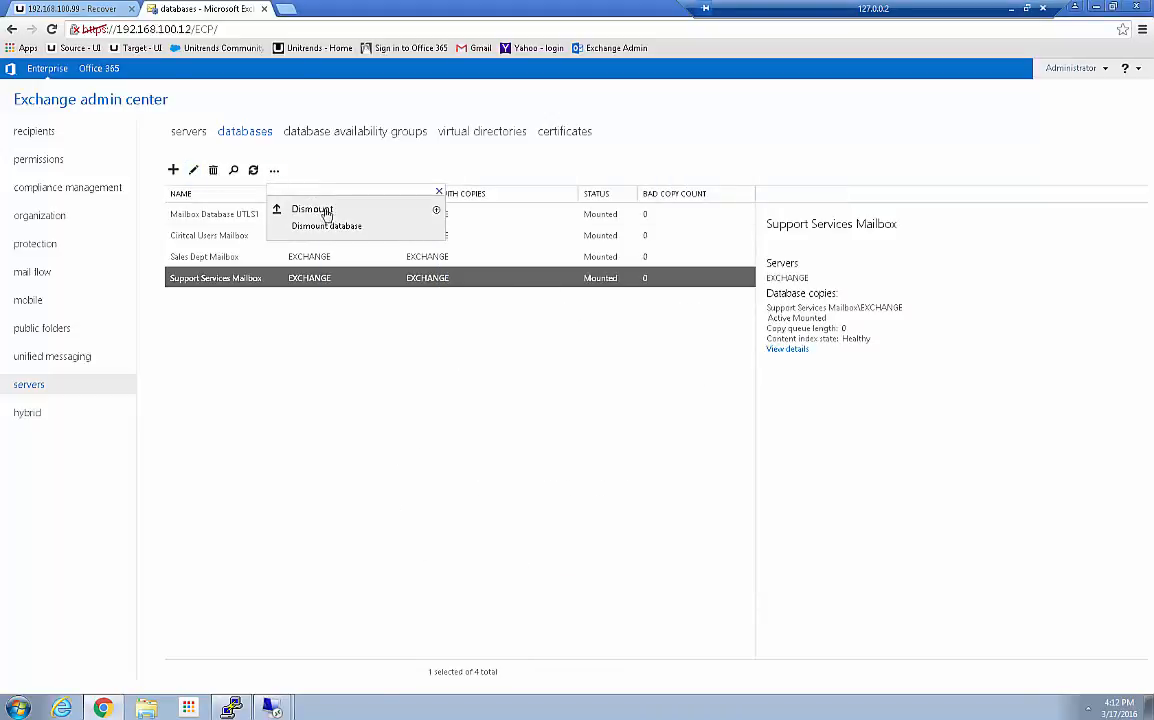
pyautogui.click(295, 198)
pyautogui.click(600, 440)
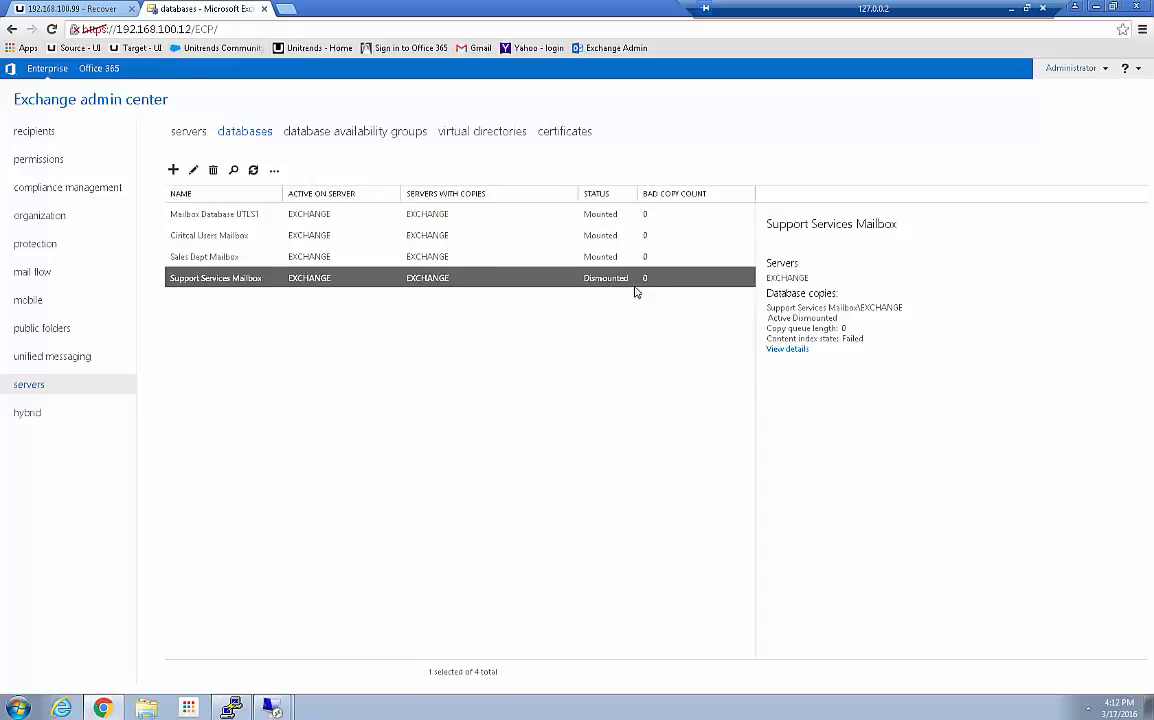
pyautogui.moveTo(271, 706)
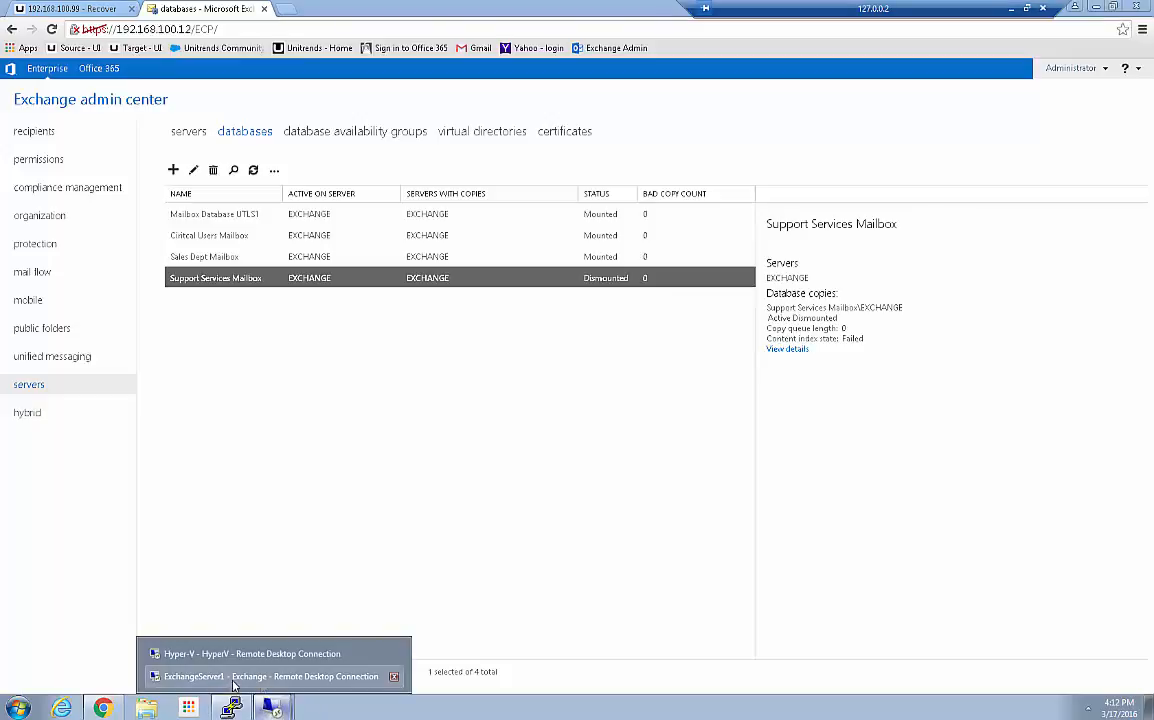
pyautogui.click(270, 676)
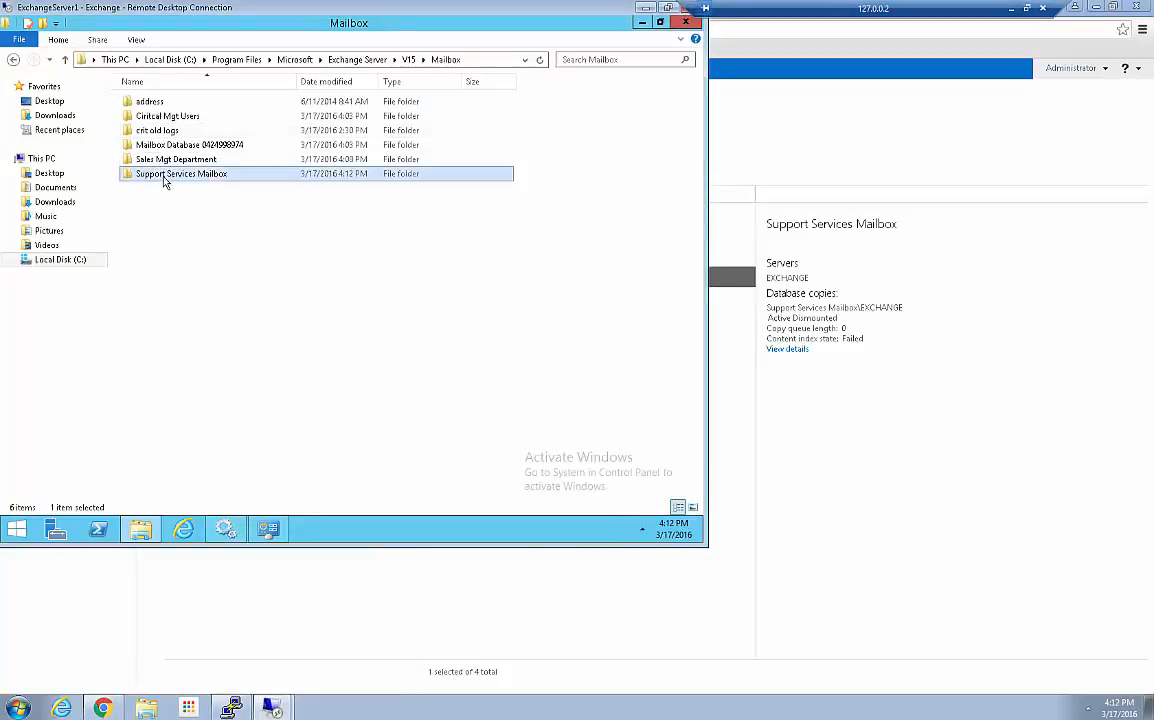
pyautogui.doubleClick(165, 176)
pyautogui.click(163, 302)
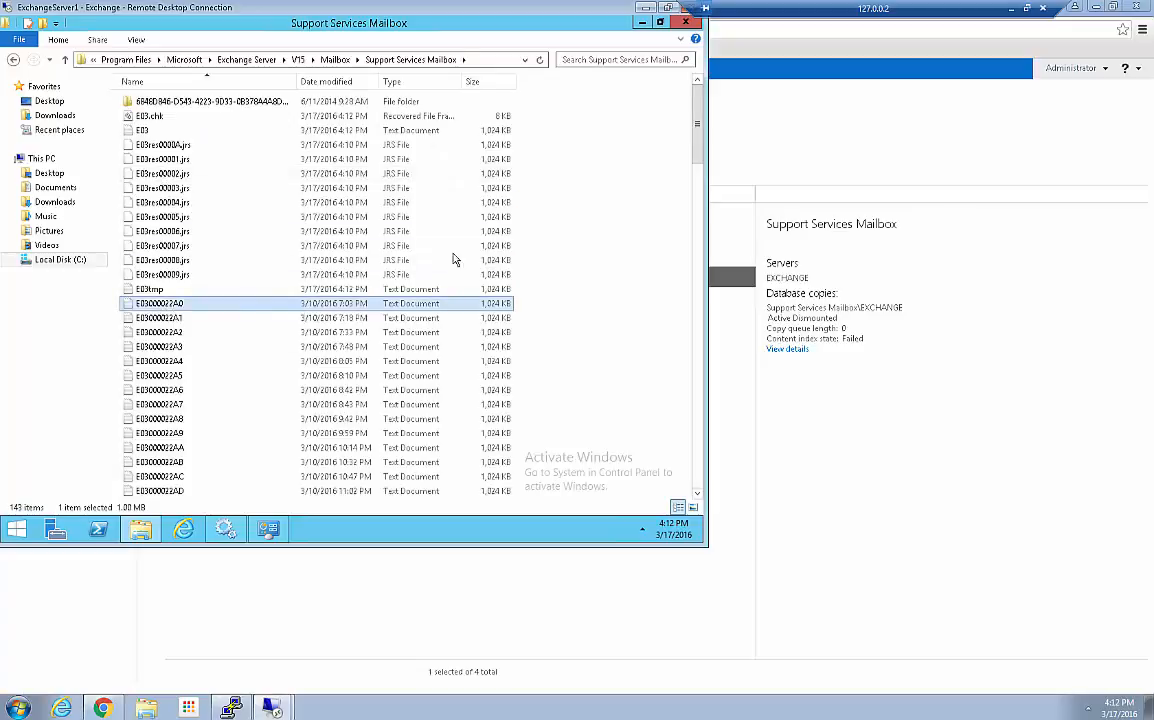
pyautogui.moveTo(699, 133); pyautogui.dragTo(699, 456)
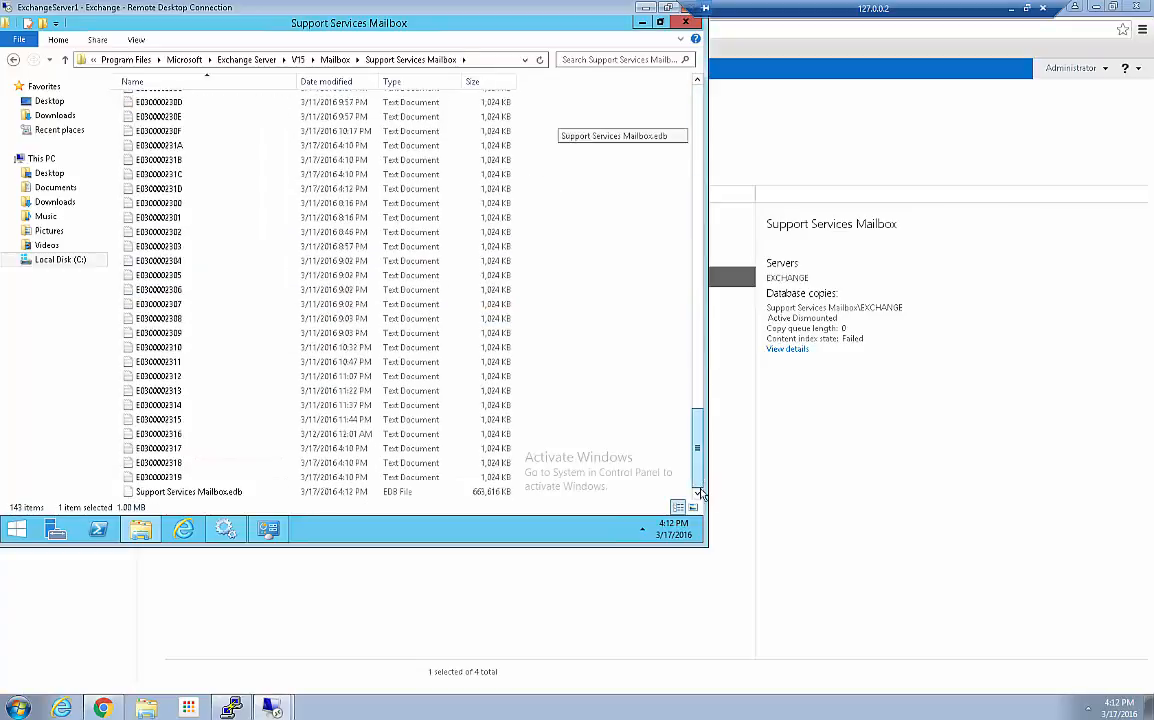
pyautogui.keyDown('shift'); pyautogui.click(180, 477); pyautogui.keyUp('shift')
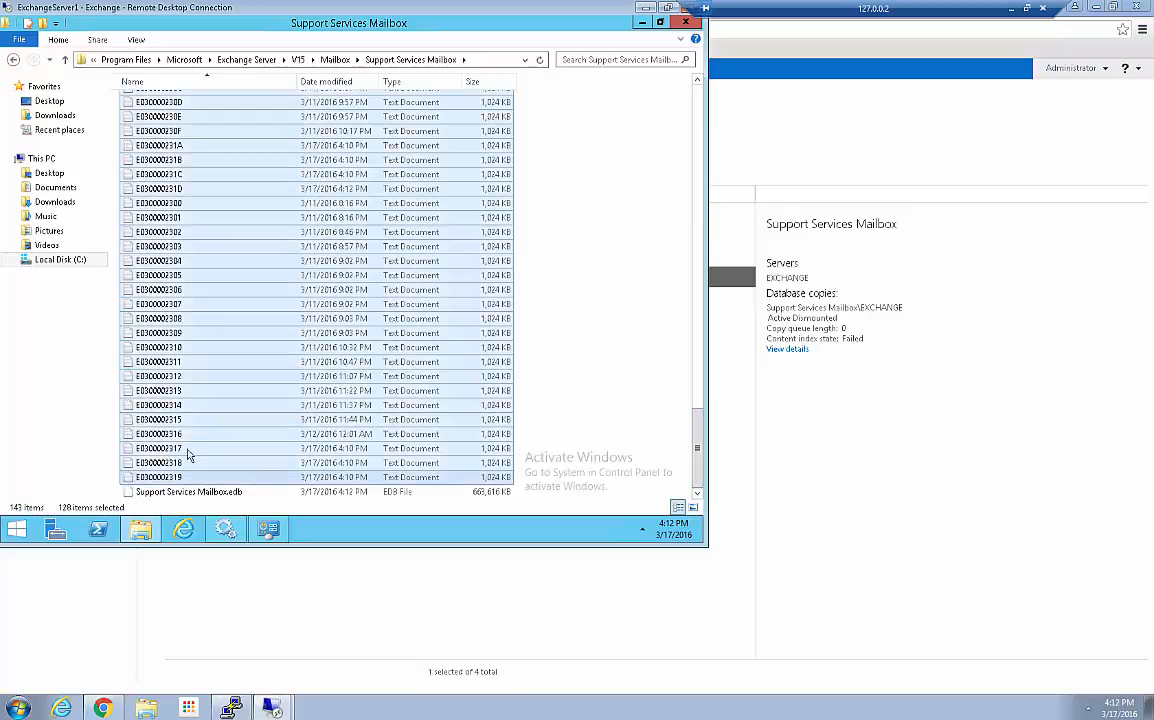
pyautogui.rightClick(190, 317)
pyautogui.click(220, 343)
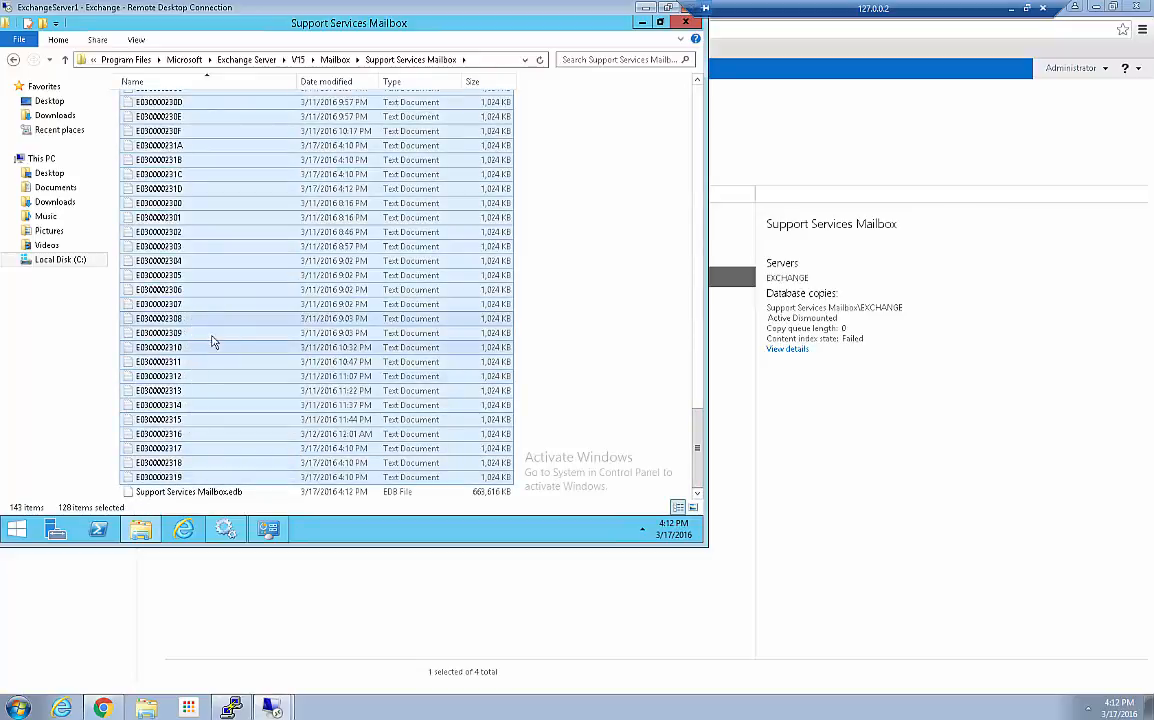
# Create a folder named "support logs old" in the Exchange Mailbox folder.
pyautogui.click(15, 63)
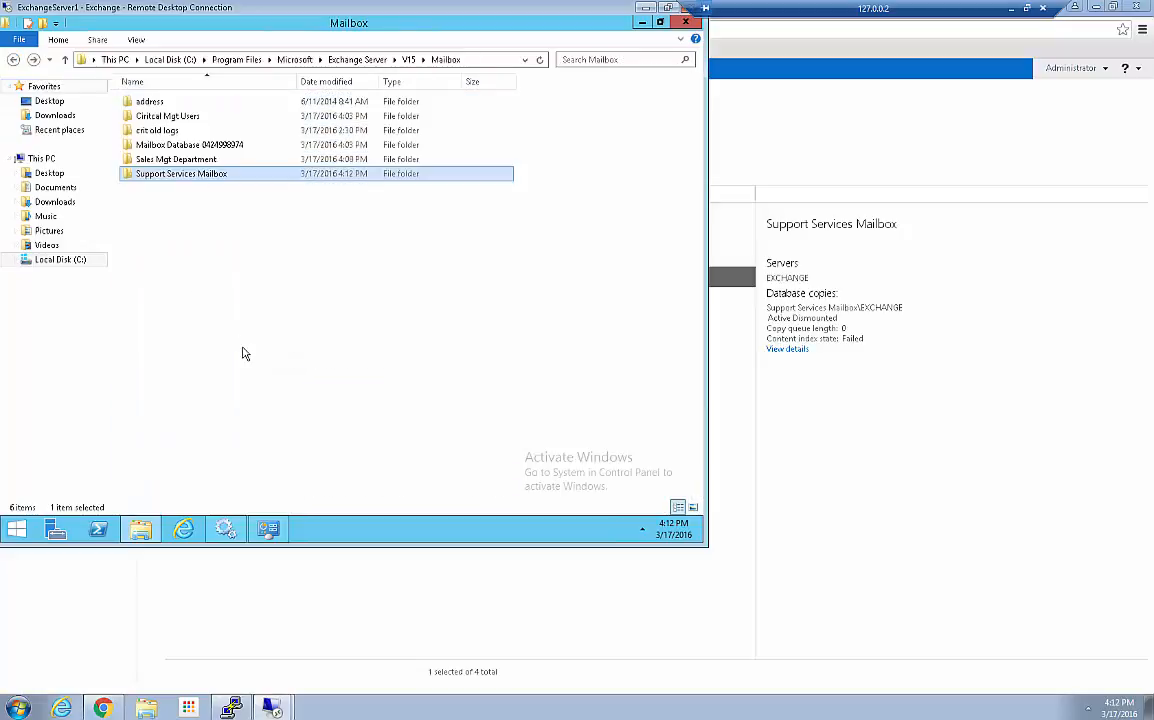
pyautogui.rightClick(240, 166)
pyautogui.moveTo(300, 321)
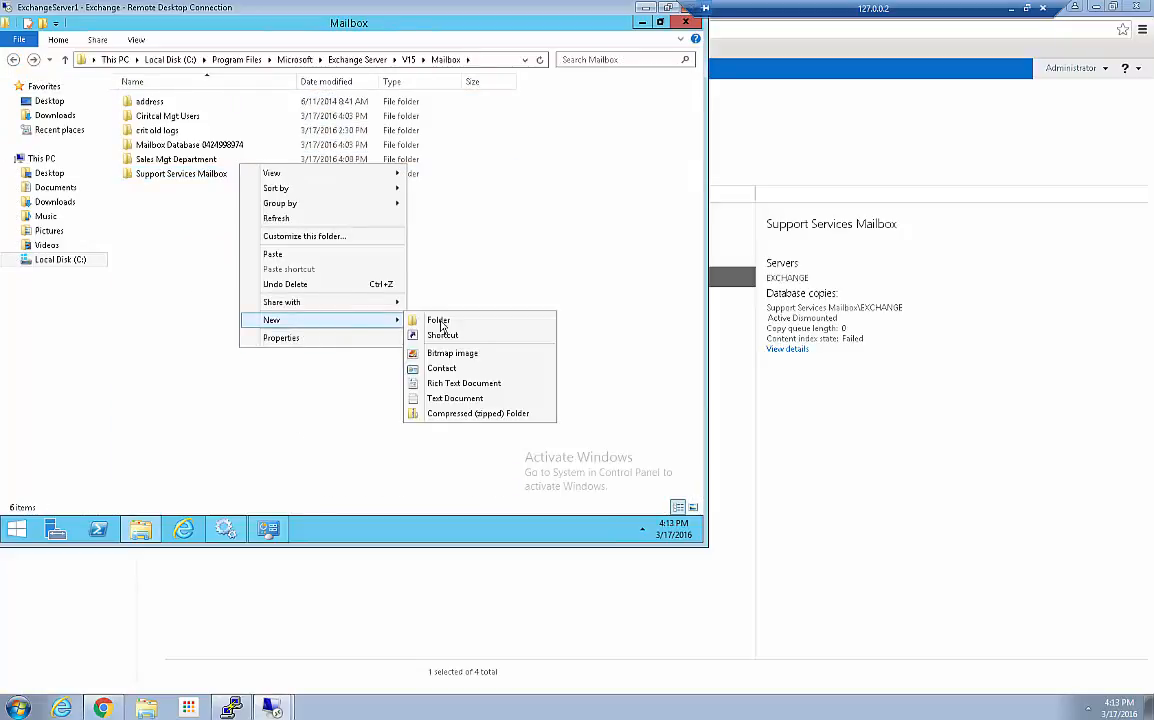
pyautogui.click(465, 322)
pyautogui.write('supp')
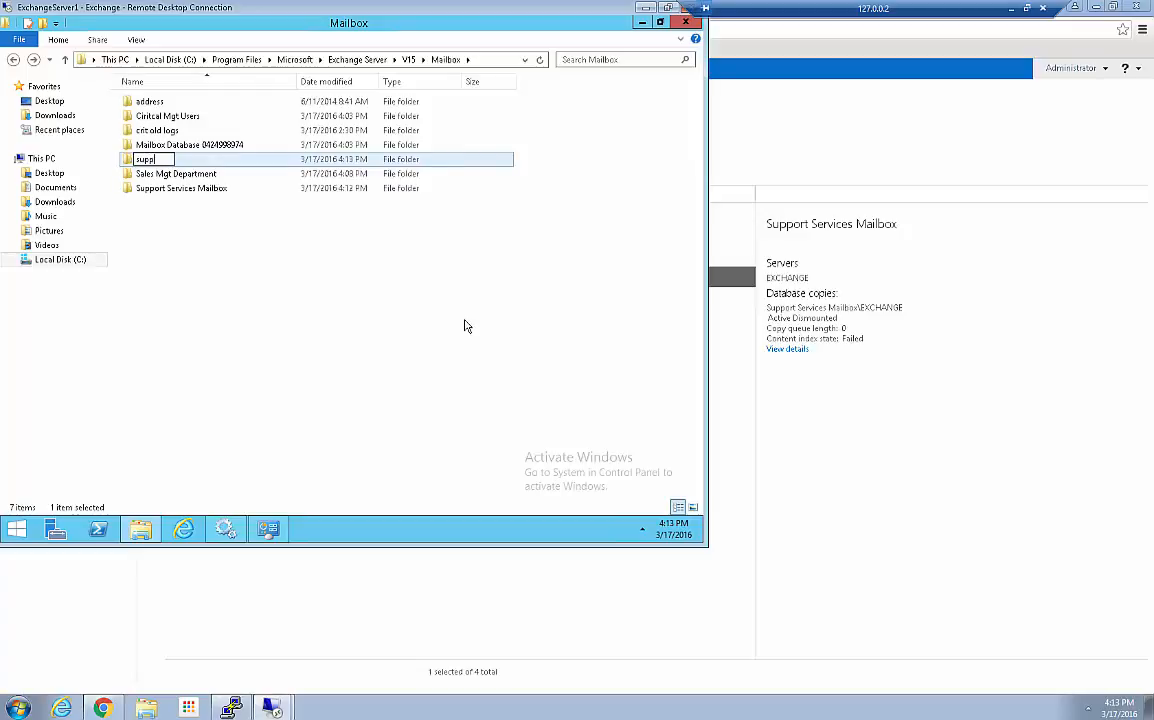
pyautogui.write('ort logs old')
pyautogui.press('Return')
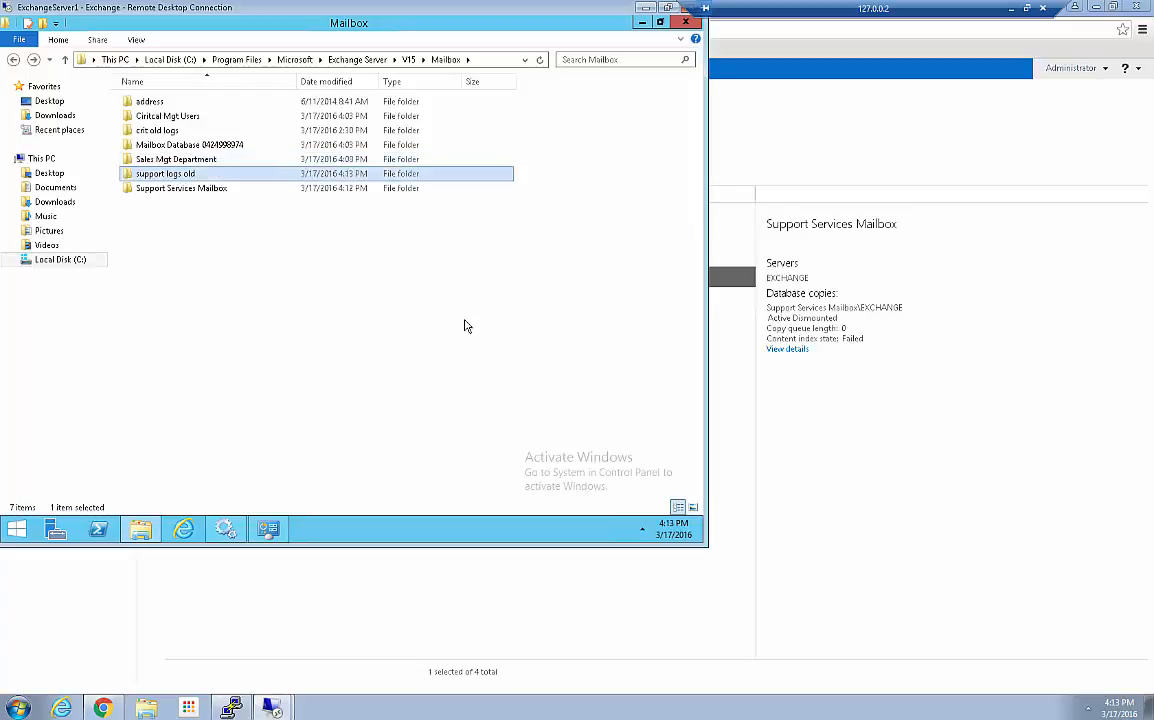
# Paste the cut log files into the support logs old folder and return to the Mailbox folder.
pyautogui.doubleClick(155, 175)
pyautogui.rightClick(232, 249)
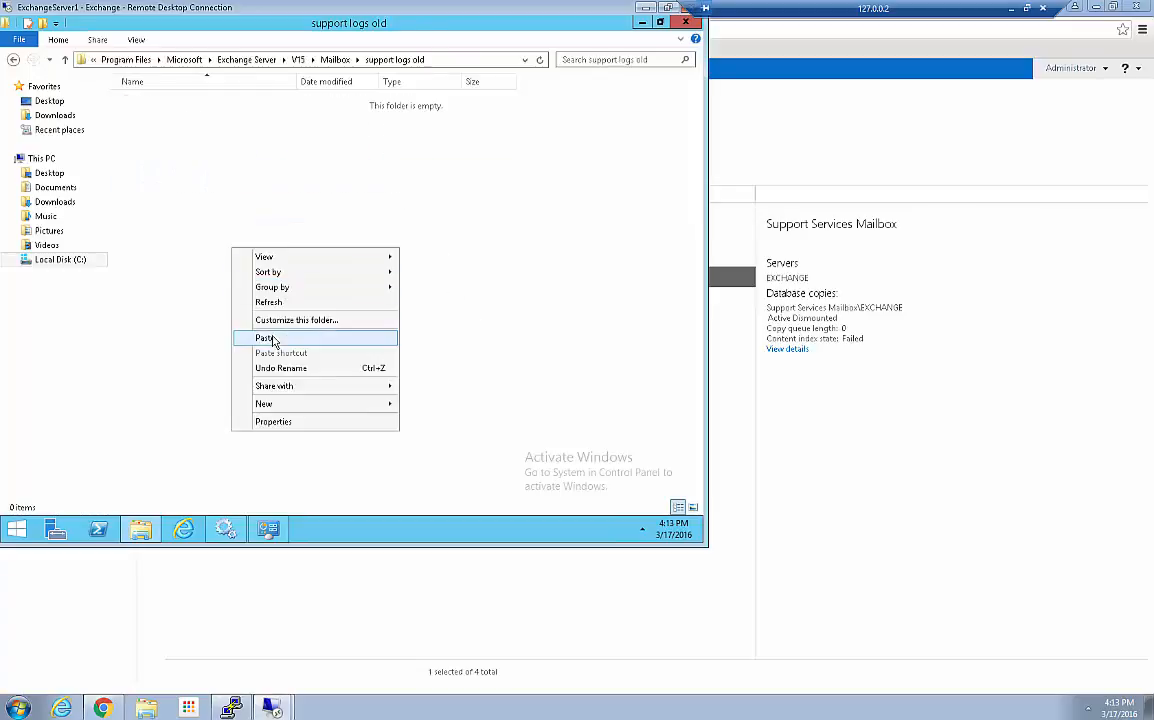
pyautogui.click(265, 338)
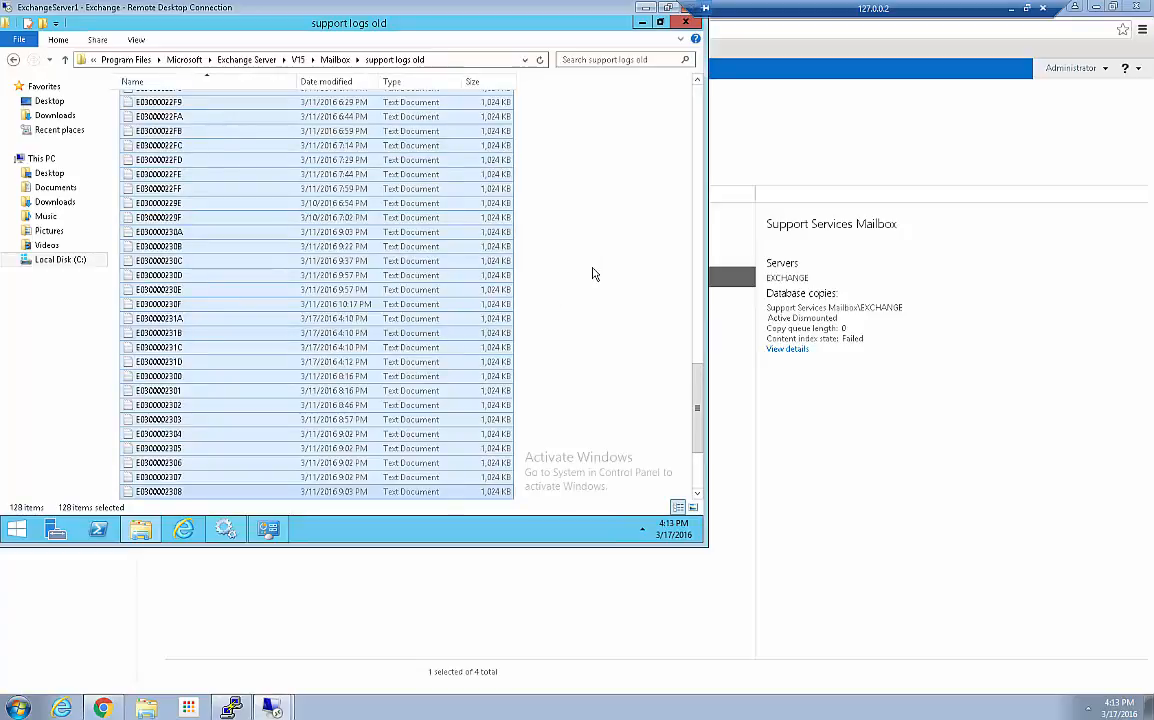
pyautogui.scroll(9, 585, 268)
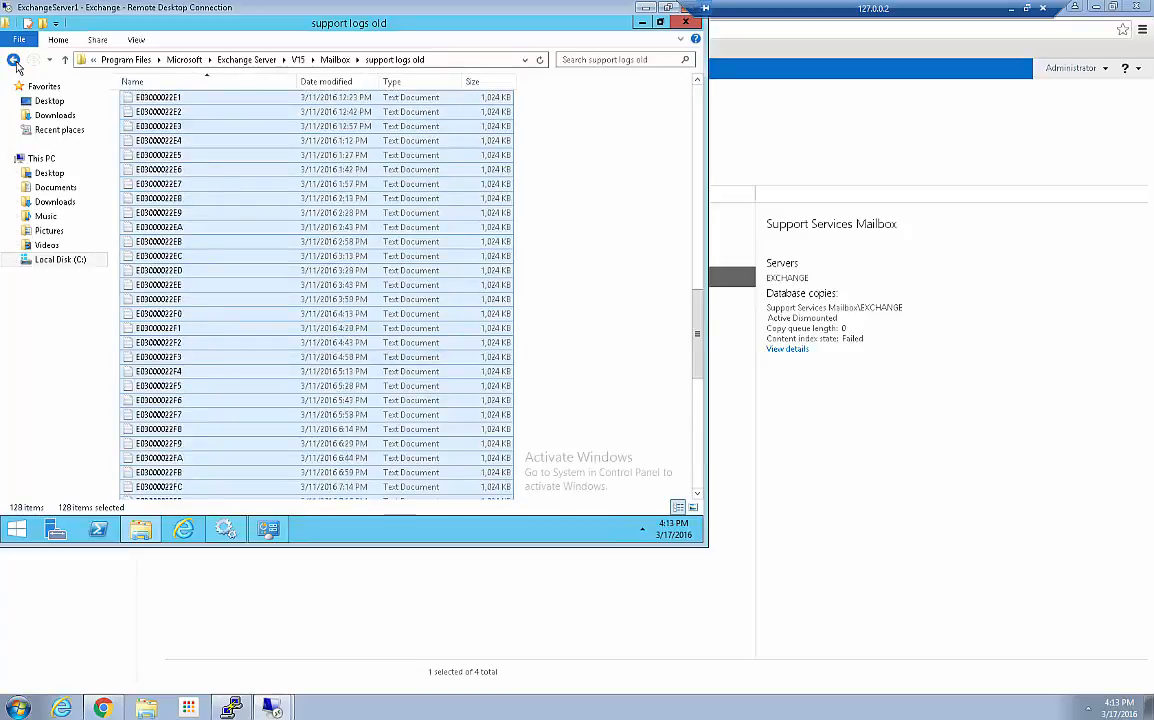
pyautogui.click(14, 62)
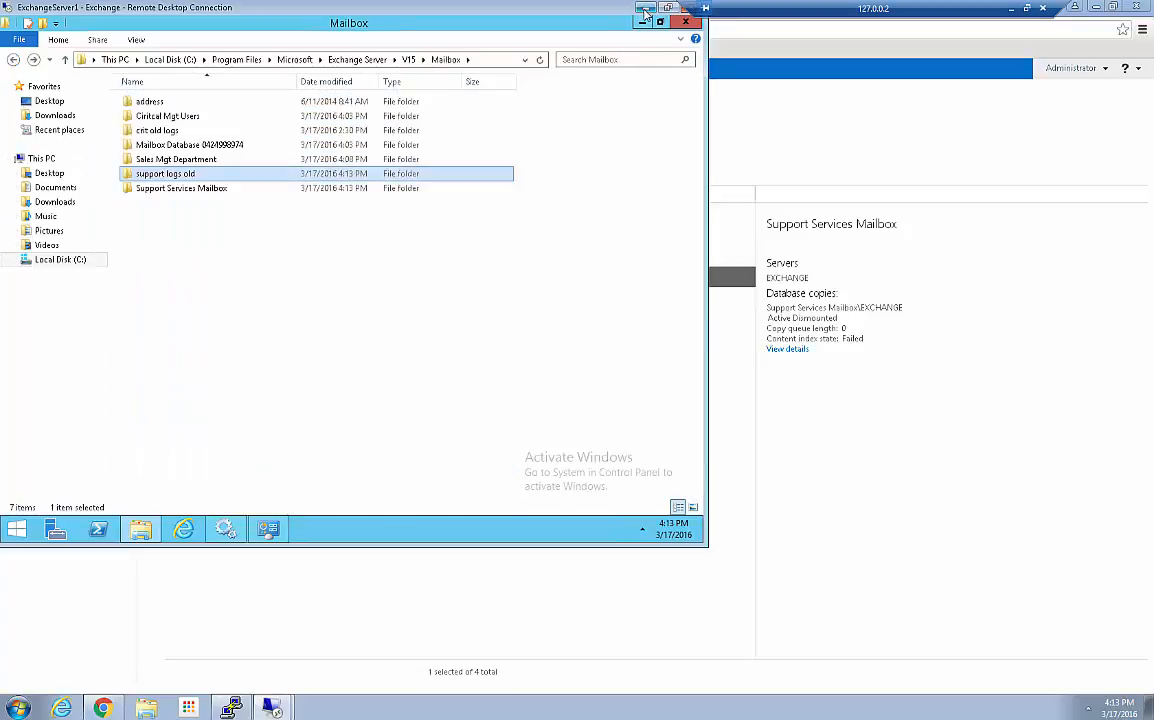
# In Unitrends, start recovering the selected 03/17/2016 08:03:40 am Support Services Mailbox backup to its original location on DC-Exchange2.
pyautogui.click(645, 10)
pyautogui.click(72, 8)
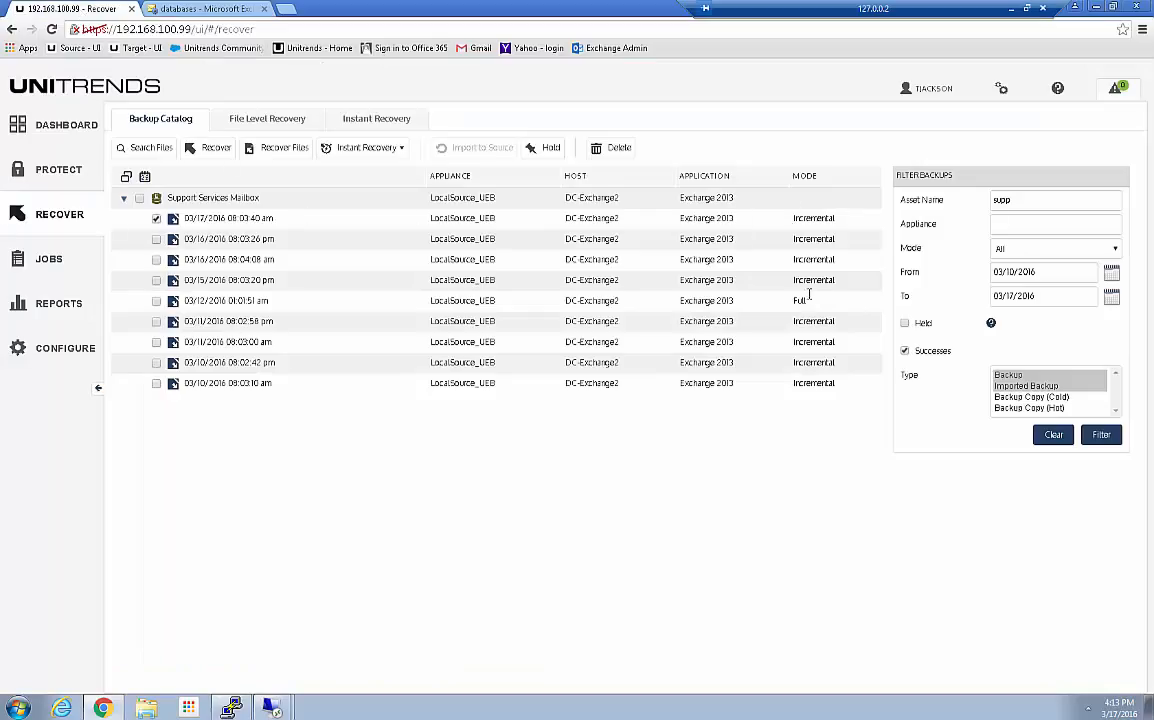
pyautogui.click(217, 148)
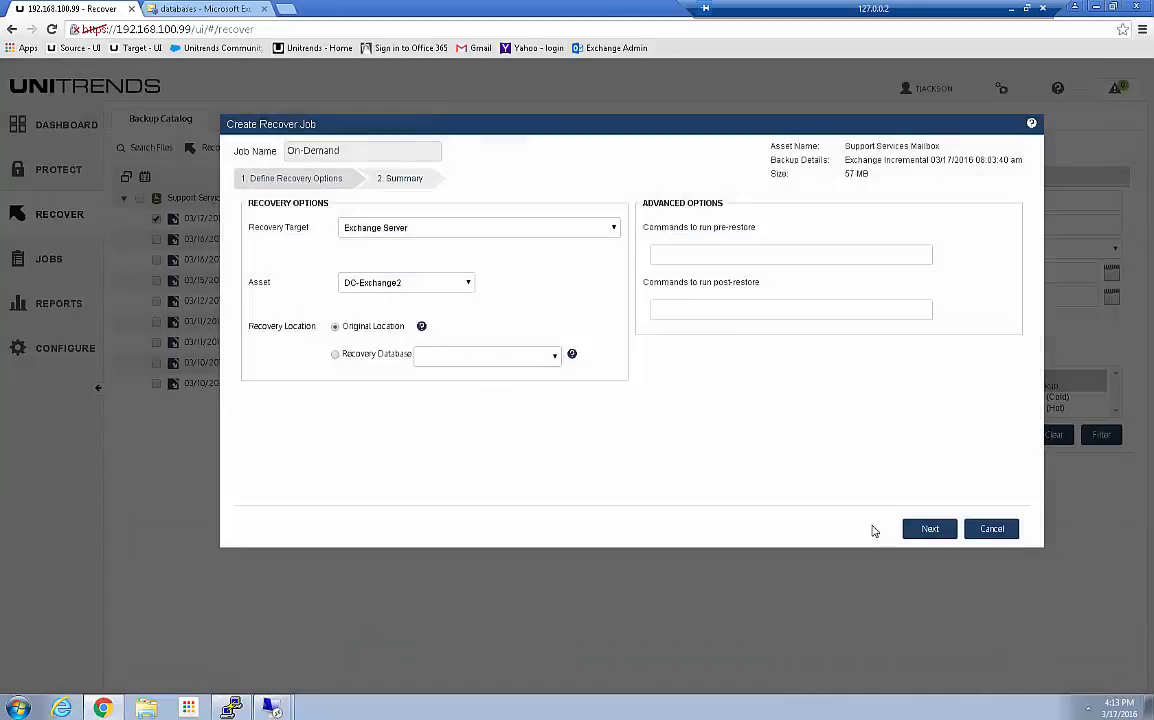
pyautogui.click(926, 529)
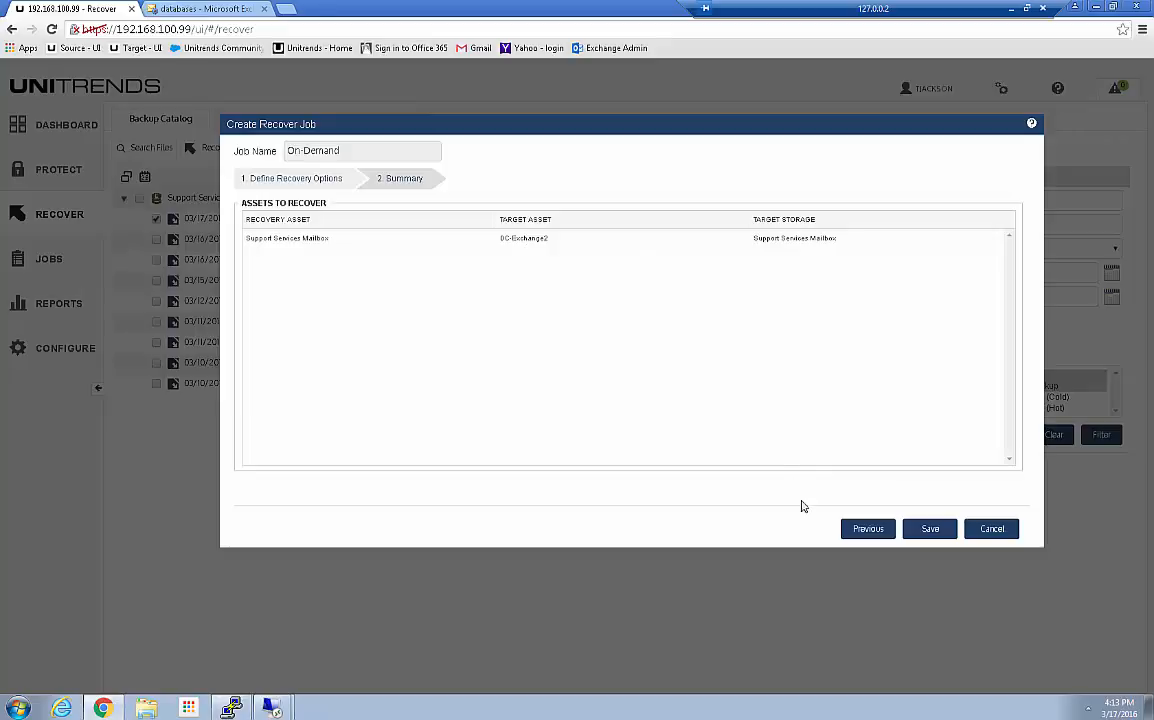
pyautogui.click(928, 530)
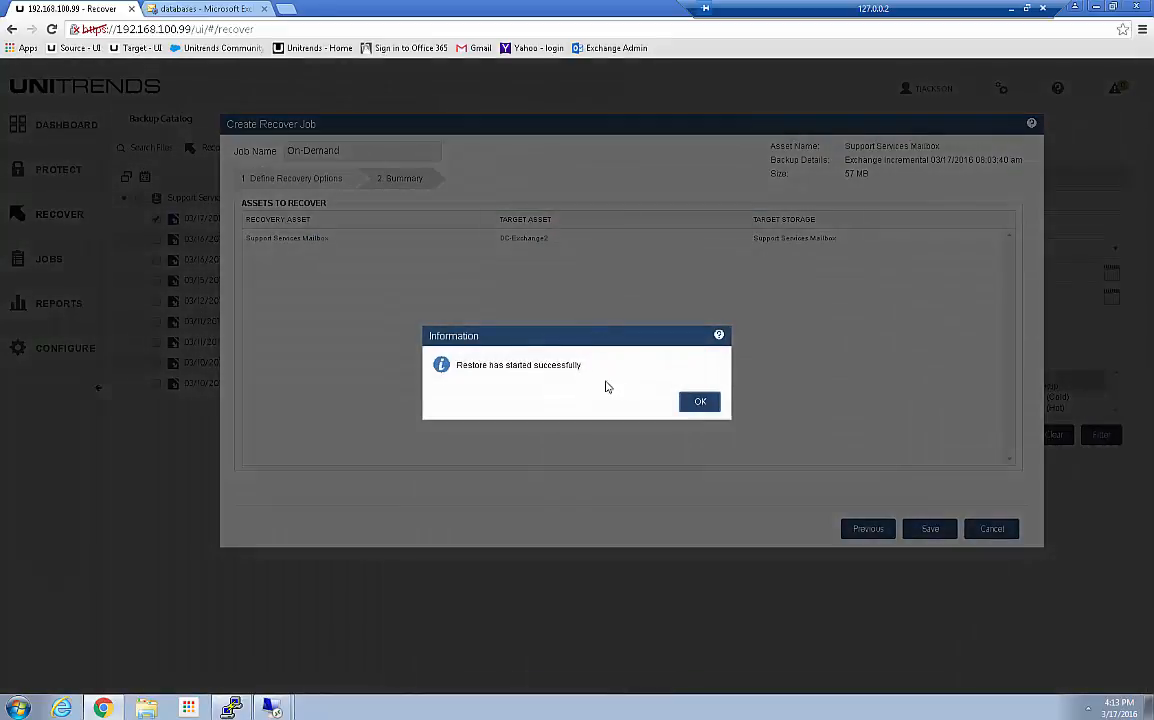
pyautogui.click(699, 402)
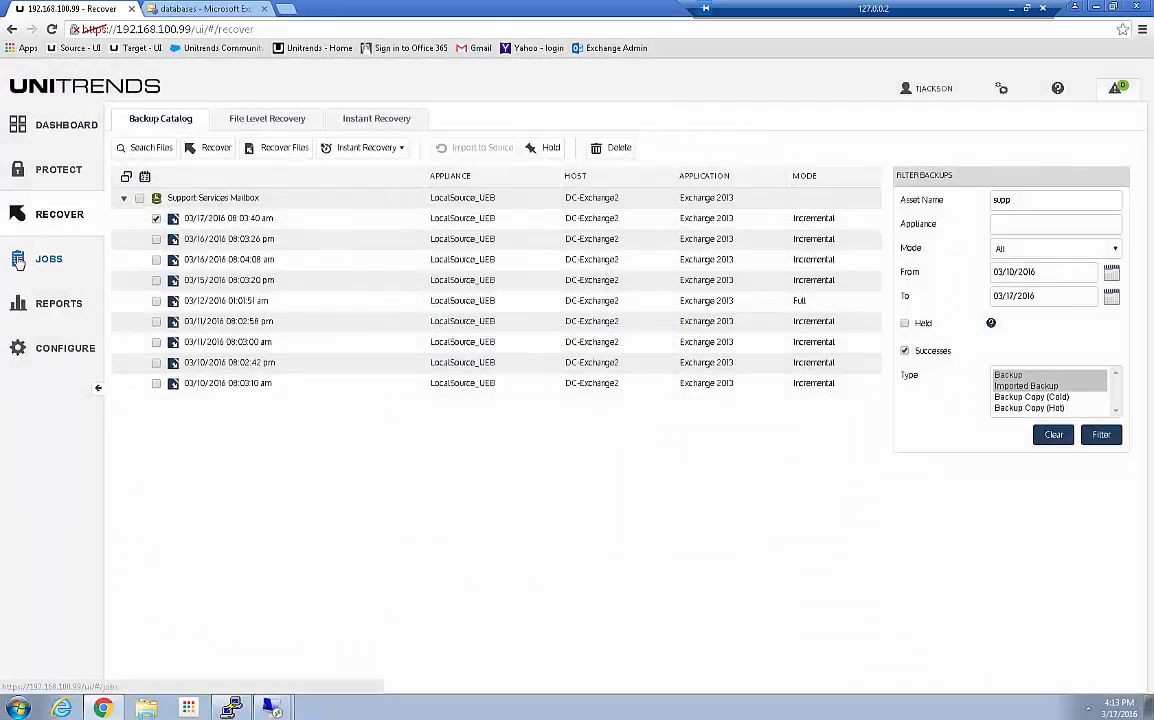
# Review the details of the active Support Services Mailbox restore job and check the database status in the Exchange admin center.
pyautogui.click(18, 260)
pyautogui.click(262, 202)
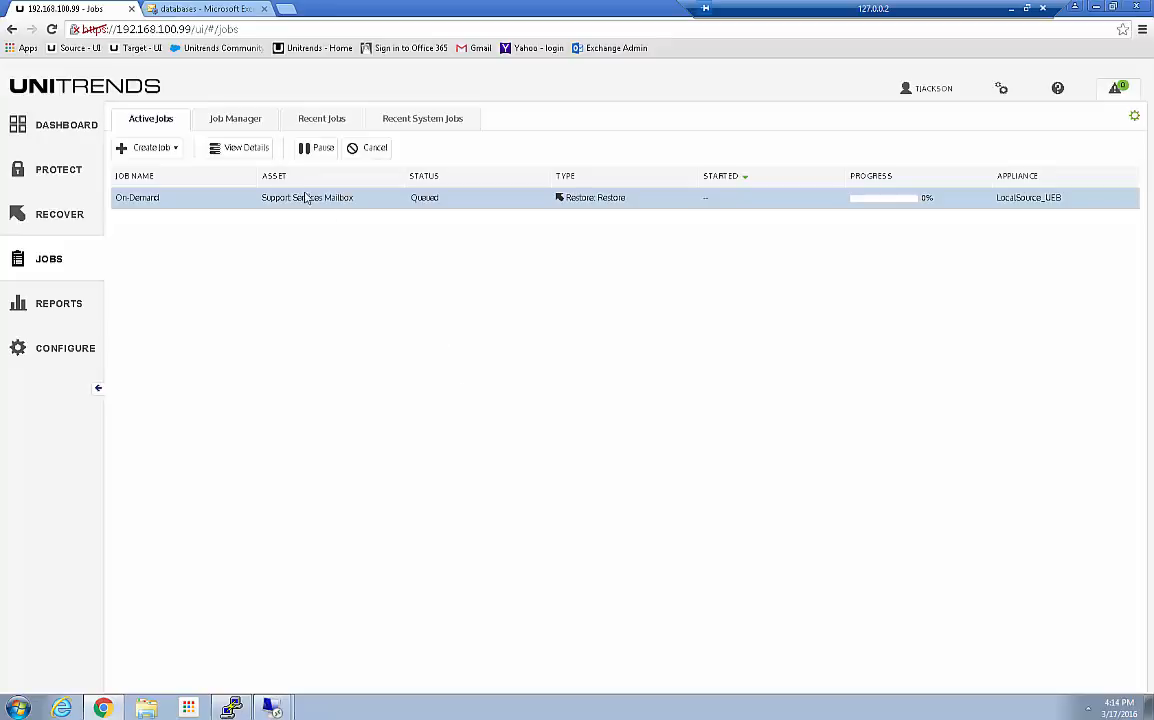
pyautogui.click(235, 148)
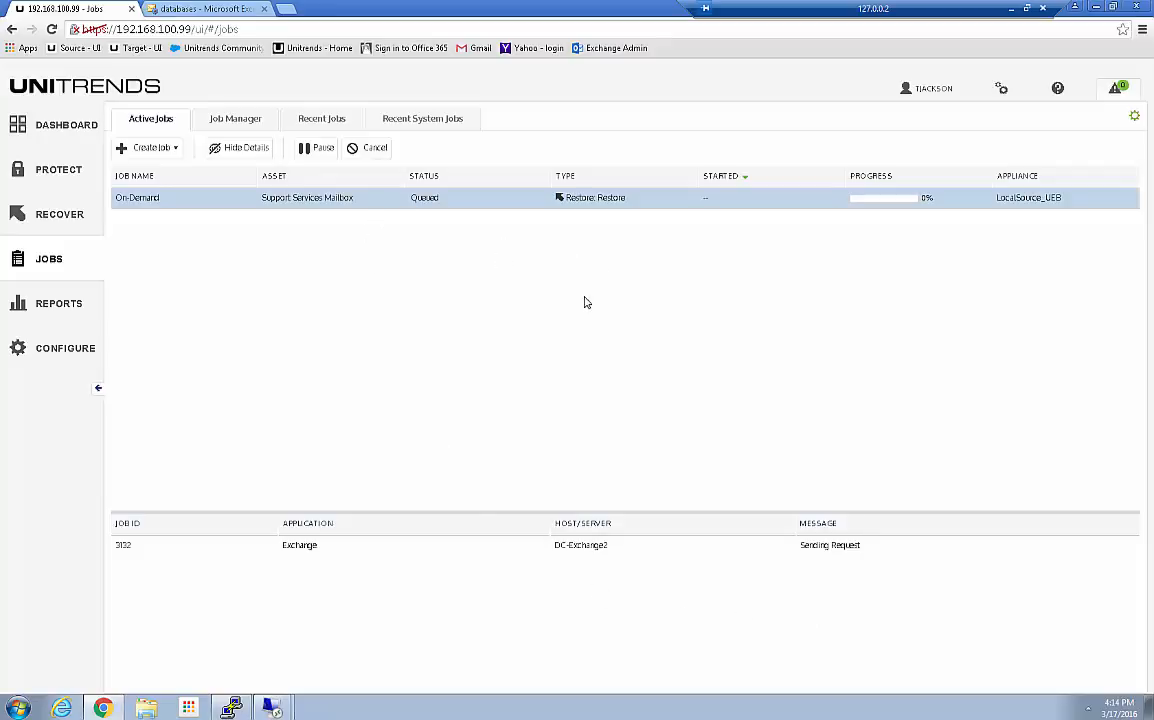
pyautogui.click(210, 9)
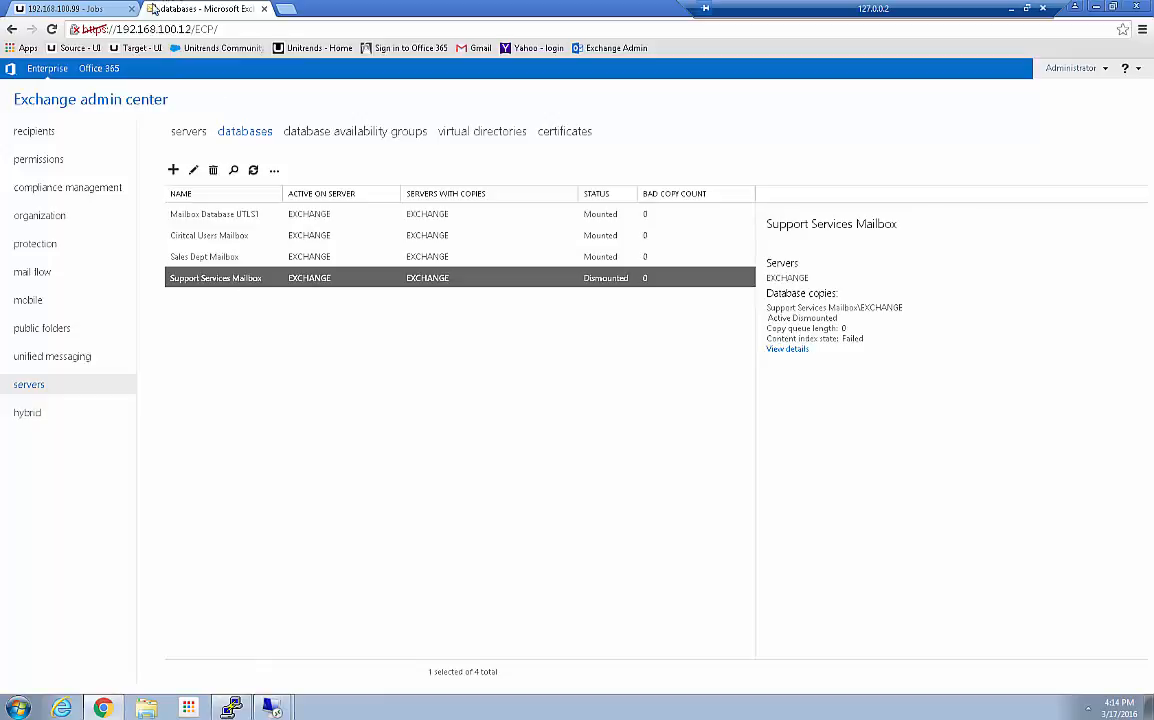
pyautogui.click(100, 10)
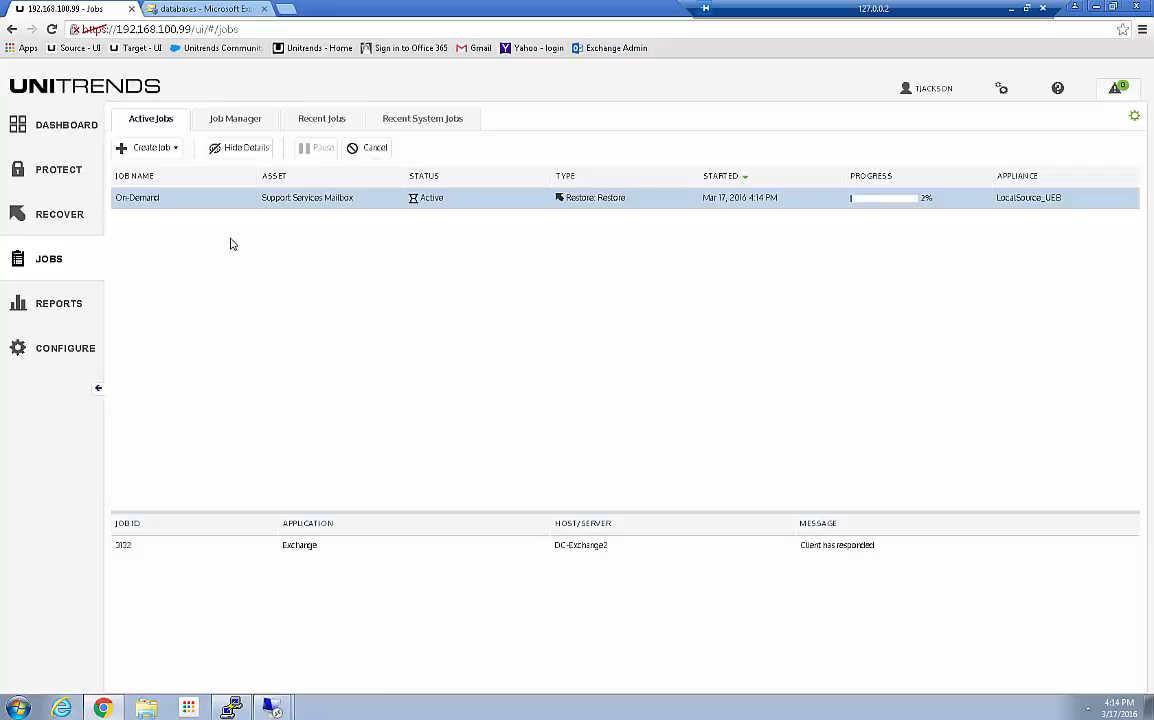
# Filter the backup catalog by asset name "exch" and select the ExchangeServer1 backup of 03/17/2016 09:00:54 am.
pyautogui.click(44, 218)
pyautogui.click(1008, 201)
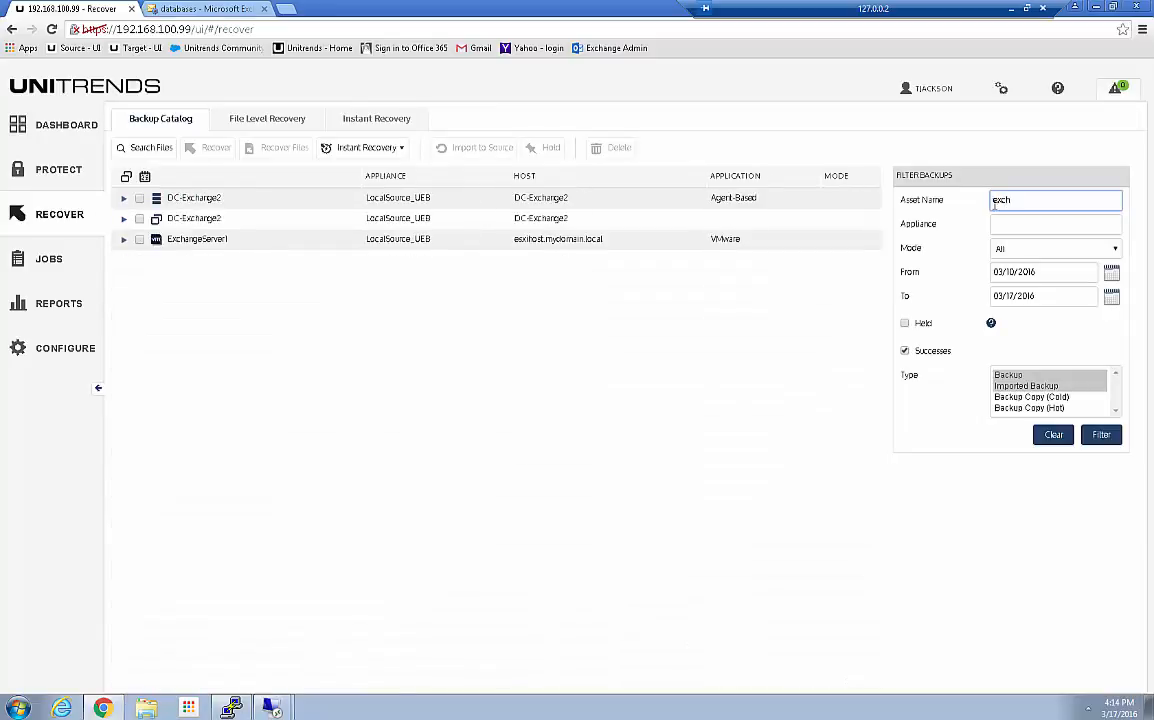
pyautogui.click(123, 239)
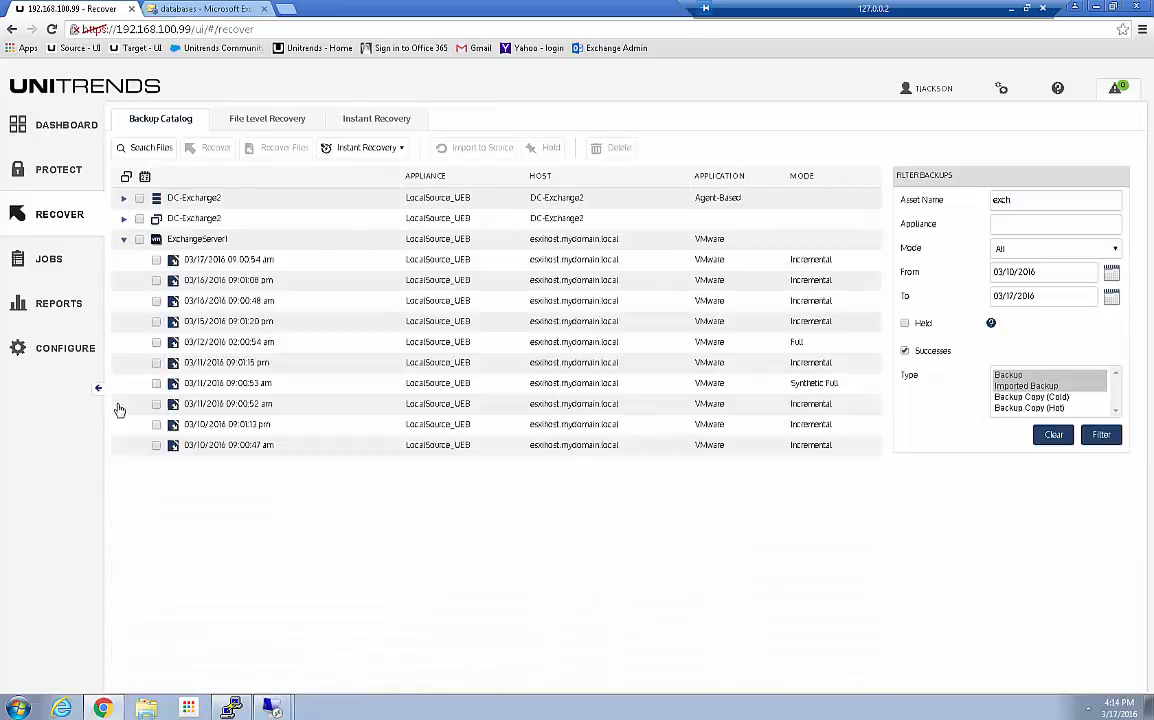
pyautogui.click(156, 261)
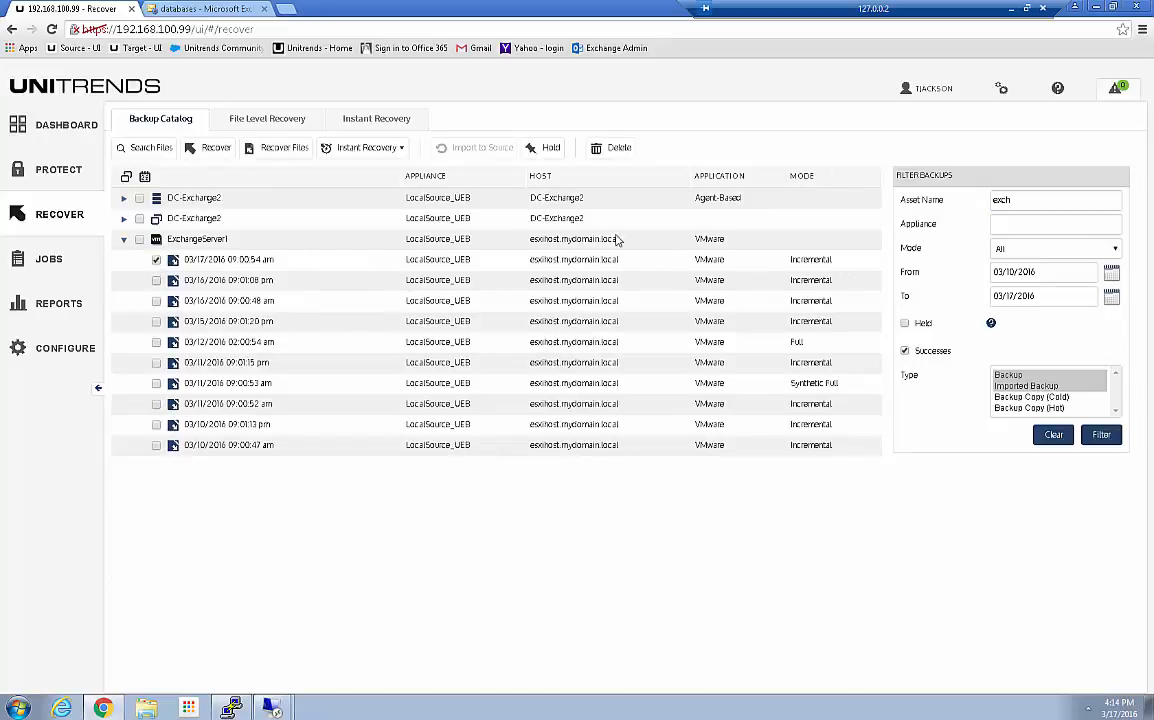
pyautogui.click(273, 148)
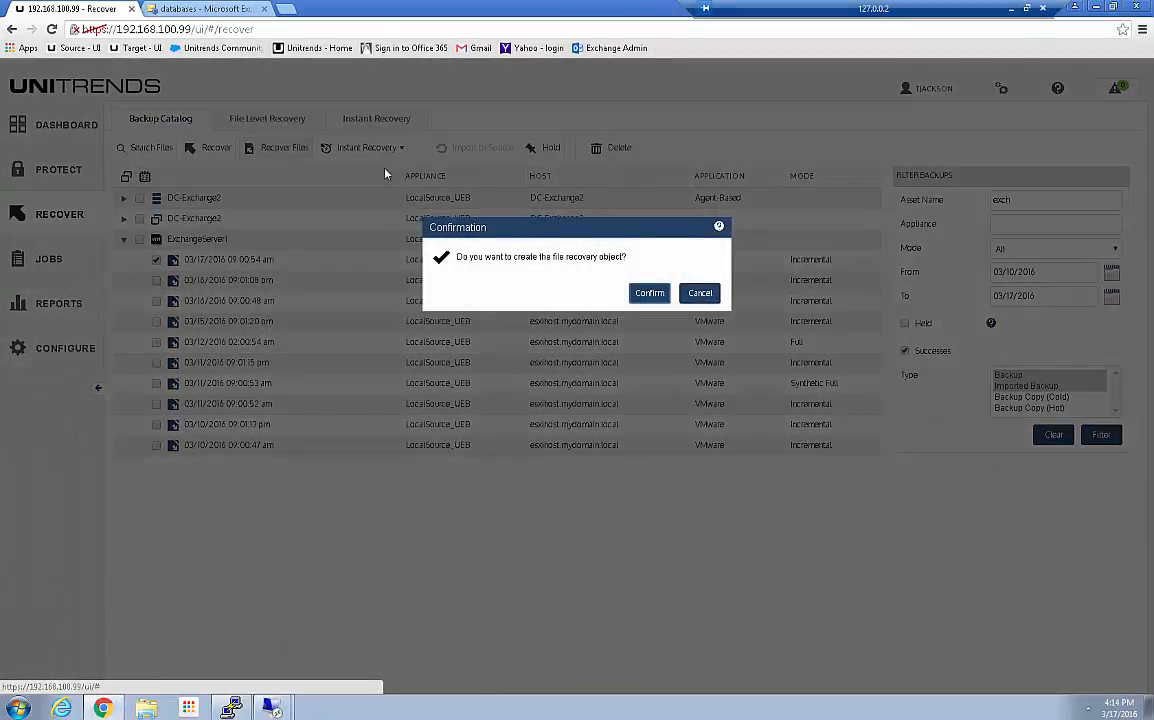
pyautogui.click(704, 295)
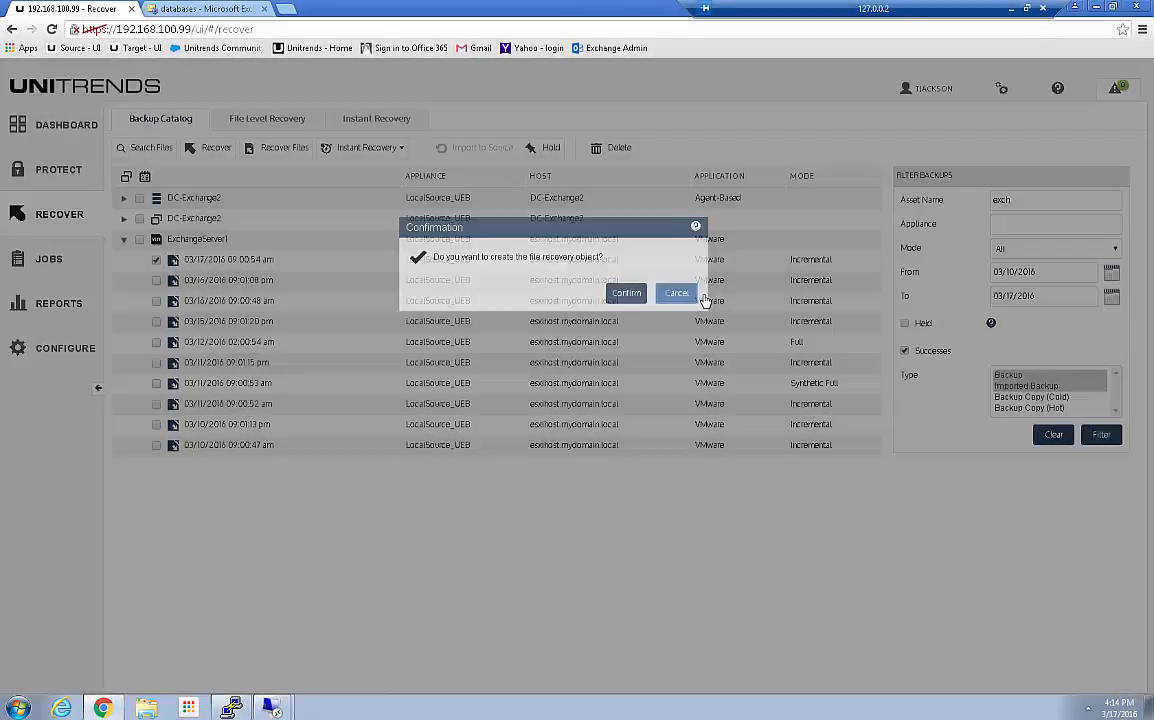
pyautogui.moveTo(294, 264)
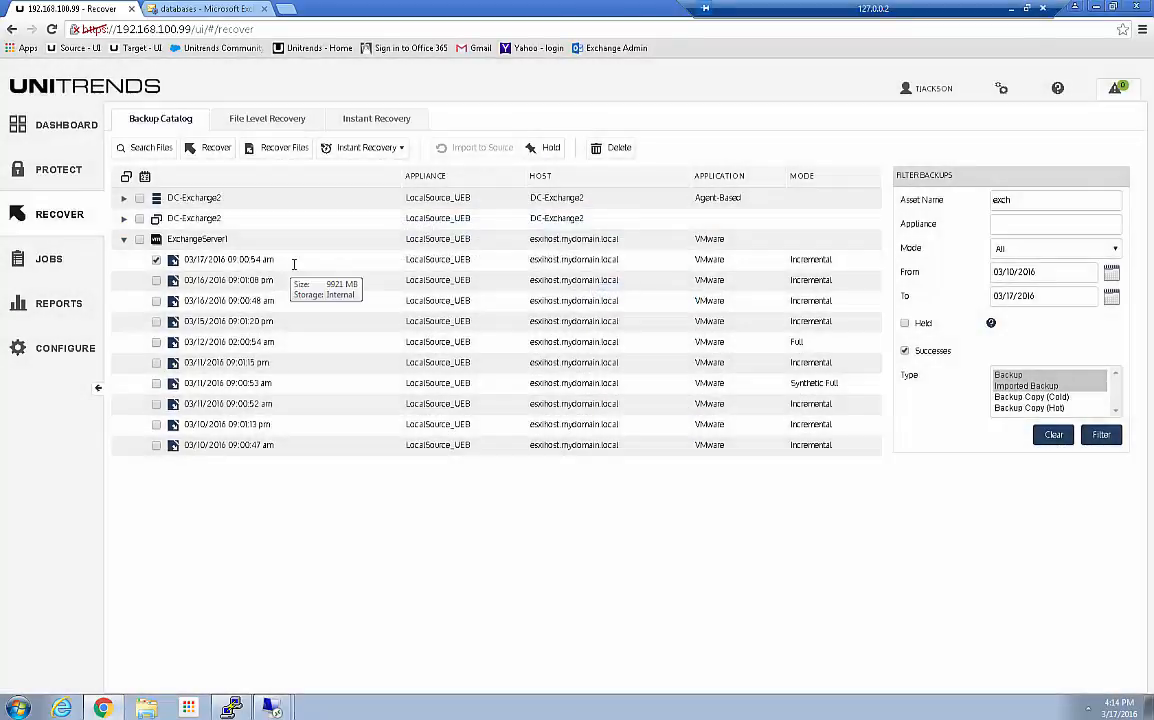
pyautogui.click(270, 121)
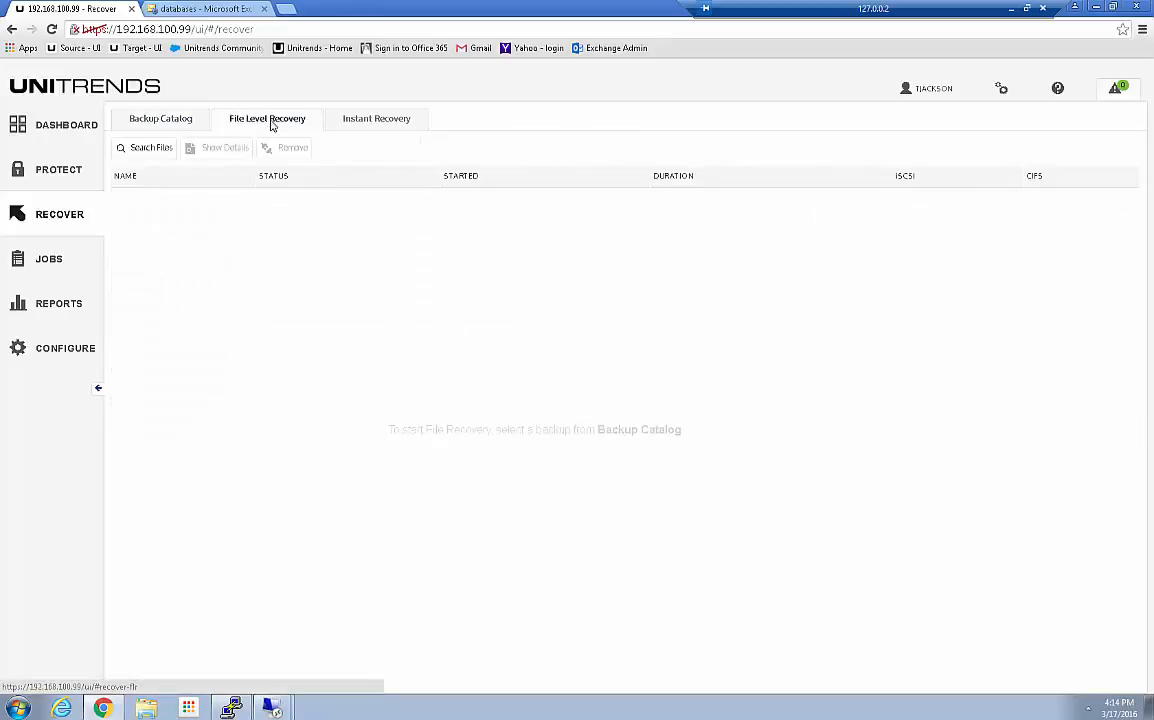
pyautogui.click(160, 124)
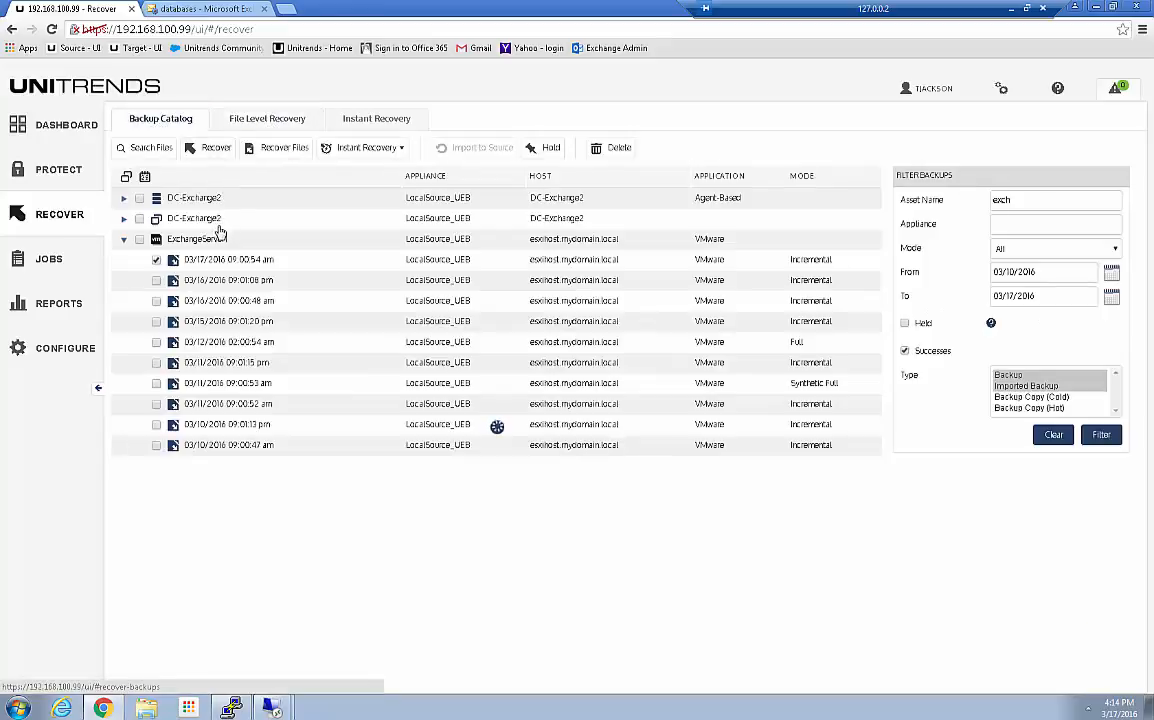
# Create a file recovery object from the selected ExchangeServer1 backup and confirm.
pyautogui.click(276, 152)
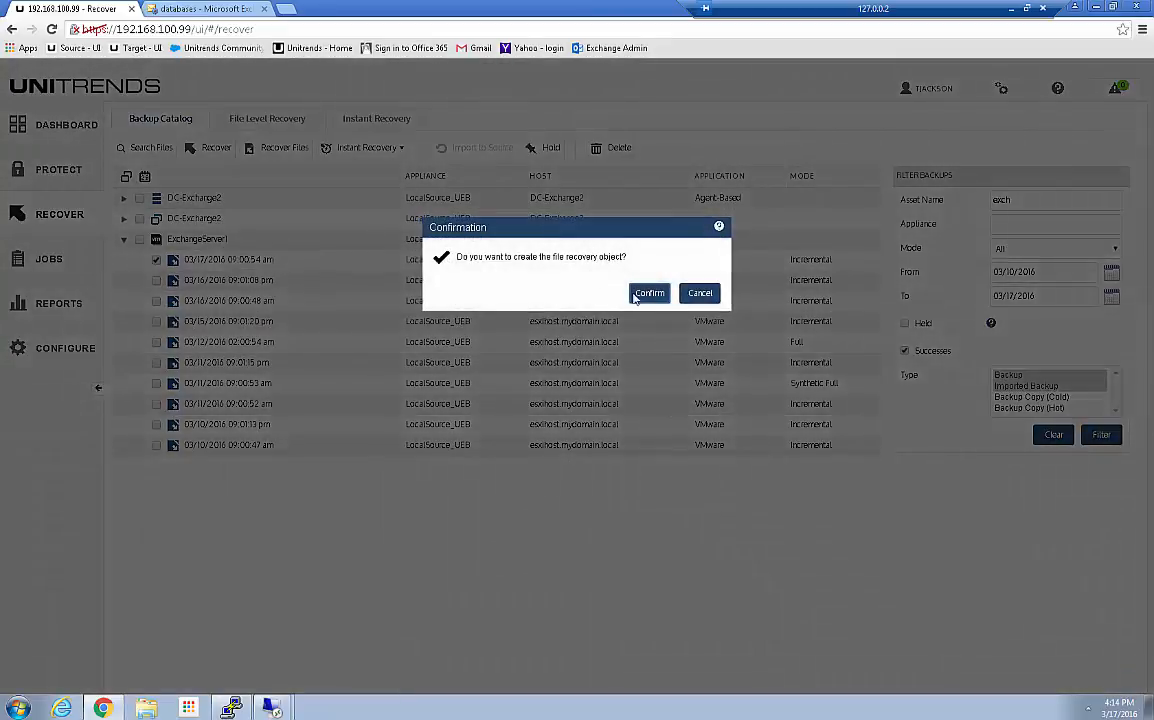
pyautogui.click(640, 294)
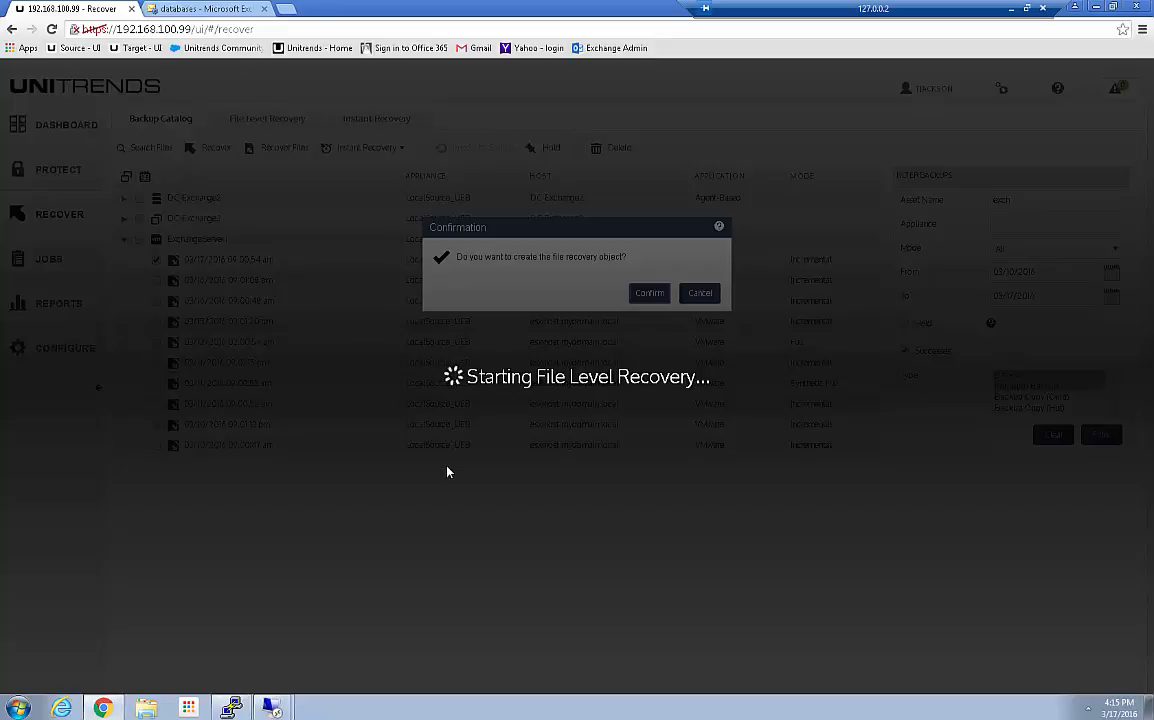
# On the ExchangeServer1 remote desktop, open a new File Explorer window and go to the appliance's shares at \\192.168.100.99.
pyautogui.moveTo(271, 706)
pyautogui.click(270, 676)
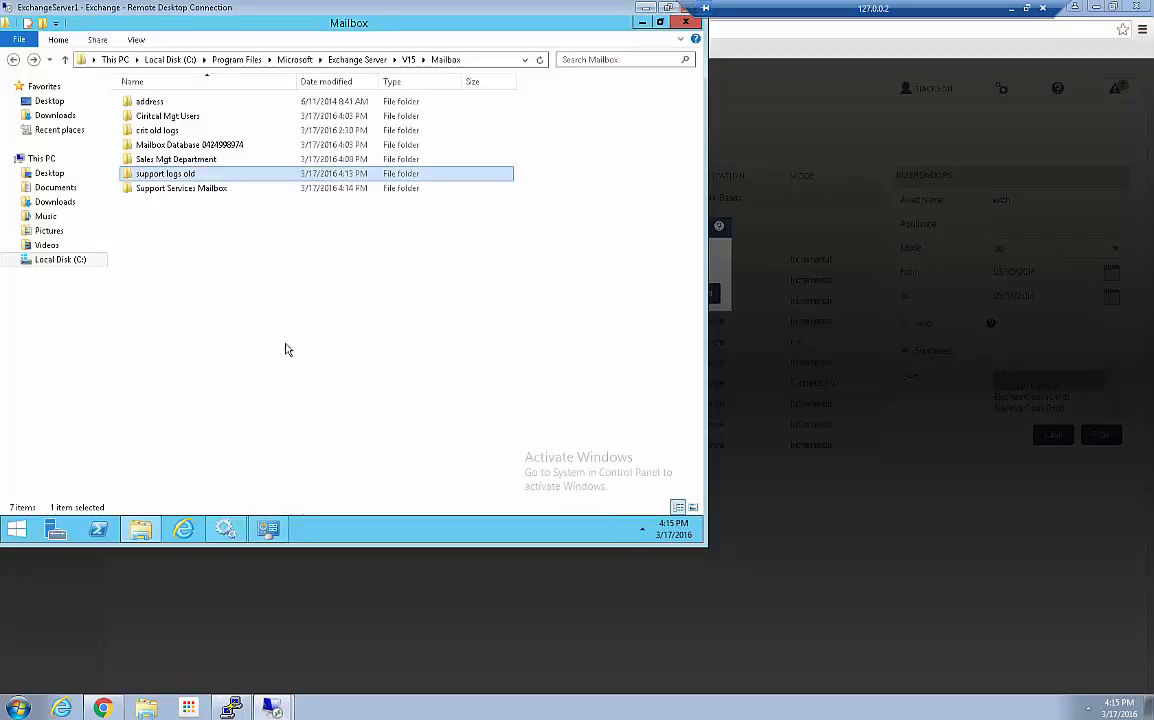
pyautogui.rightClick(140, 528)
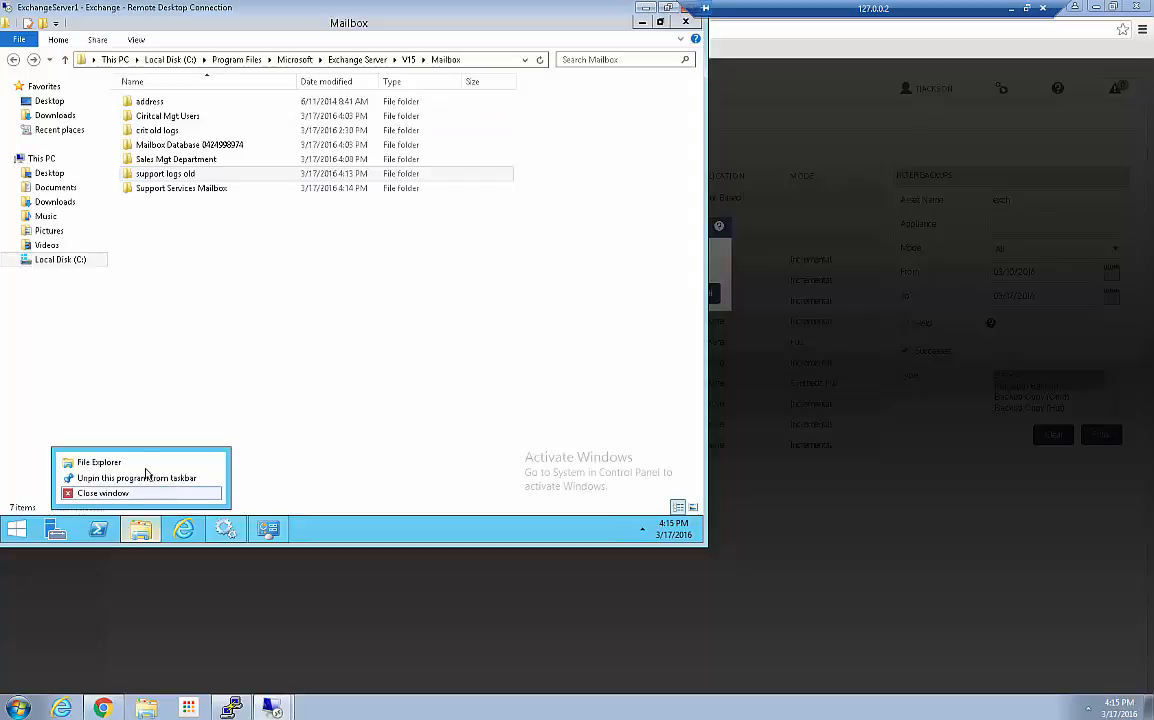
pyautogui.click(145, 463)
pyautogui.click(336, 125)
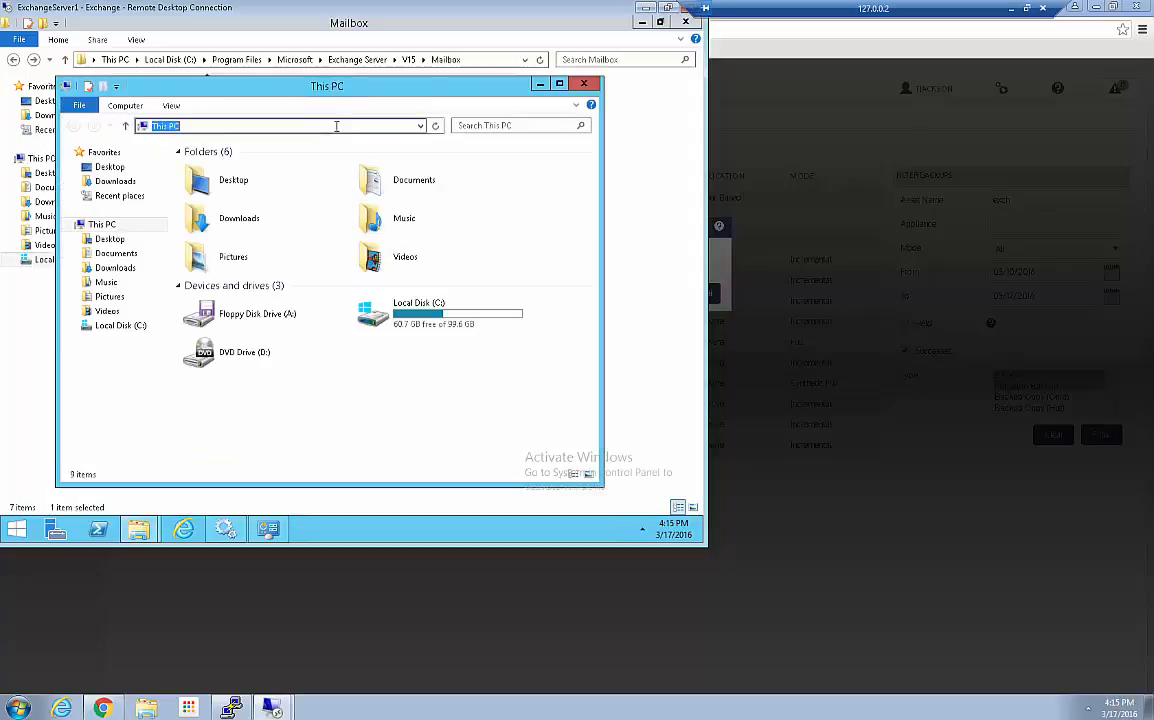
pyautogui.click(421, 127)
pyautogui.click(421, 129)
pyautogui.doubleClick(376, 125)
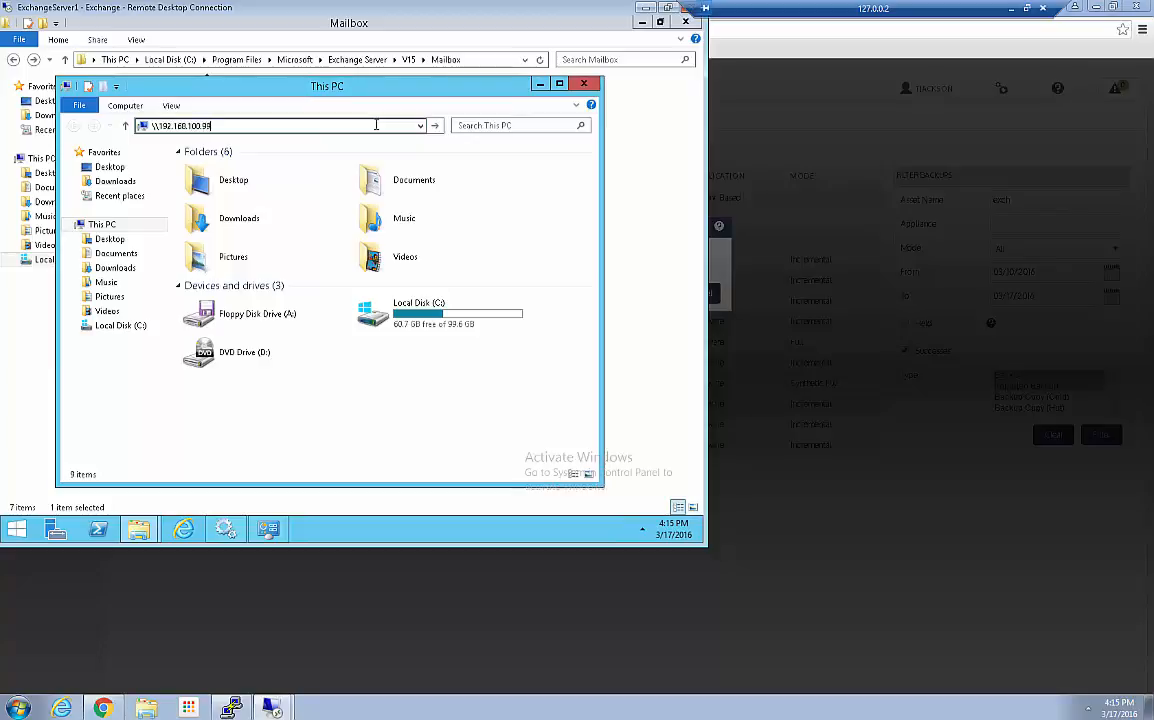
pyautogui.press('Return')
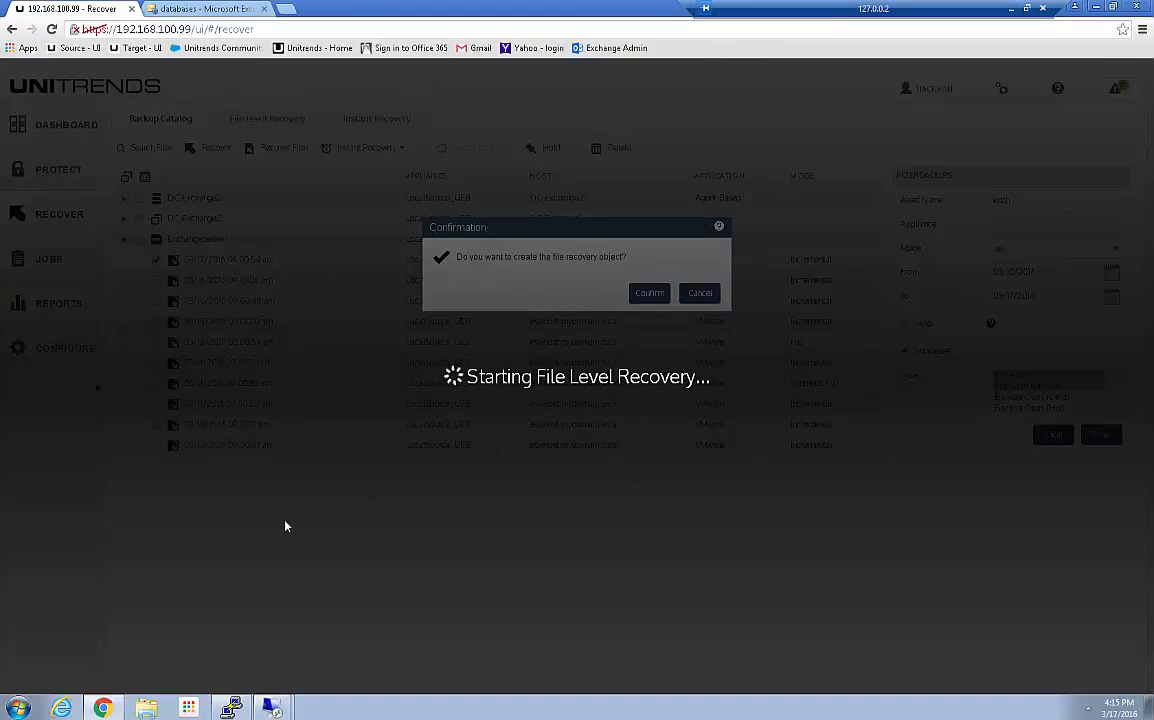
pyautogui.moveTo(230, 702)
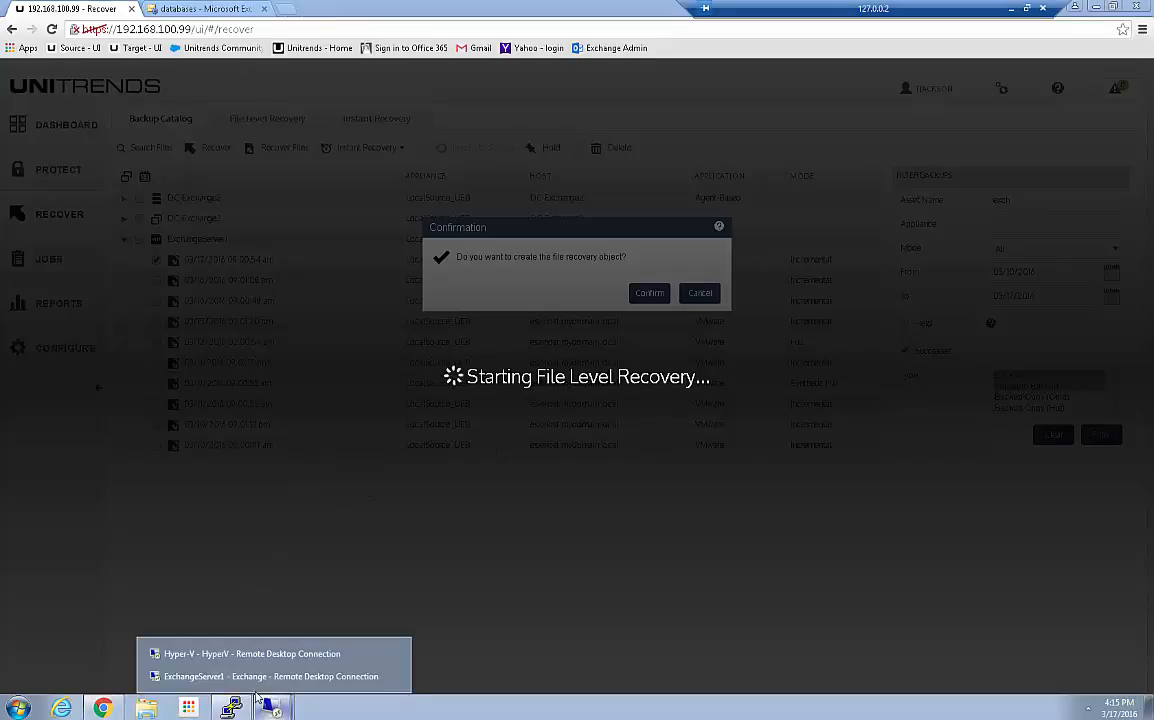
pyautogui.click(217, 676)
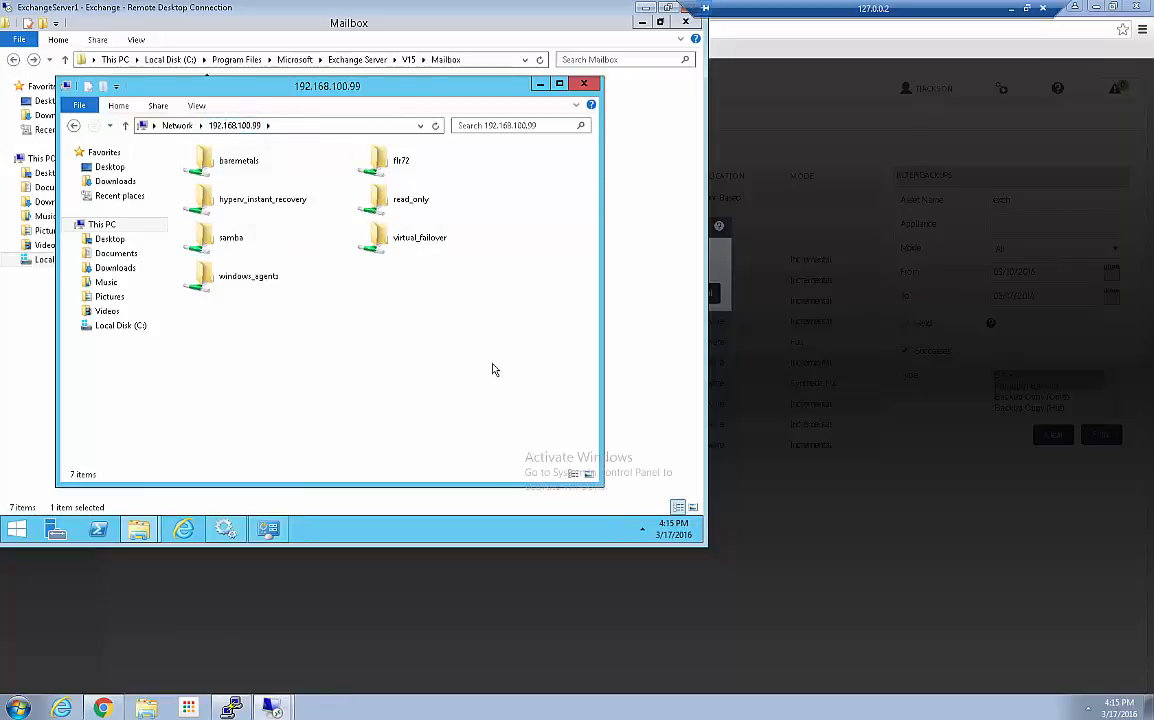
# Back in Unitrends, acknowledge the recovery job notice and show the details of the ExchangeServer1 file level recovery.
pyautogui.click(721, 252)
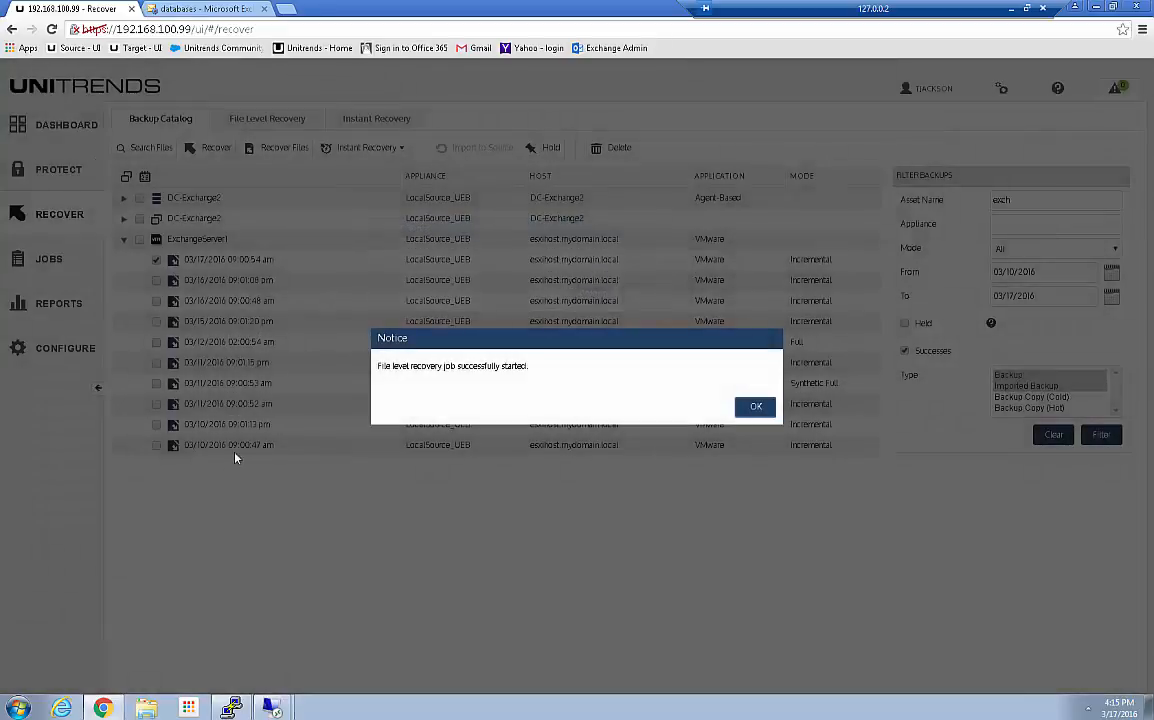
pyautogui.click(740, 407)
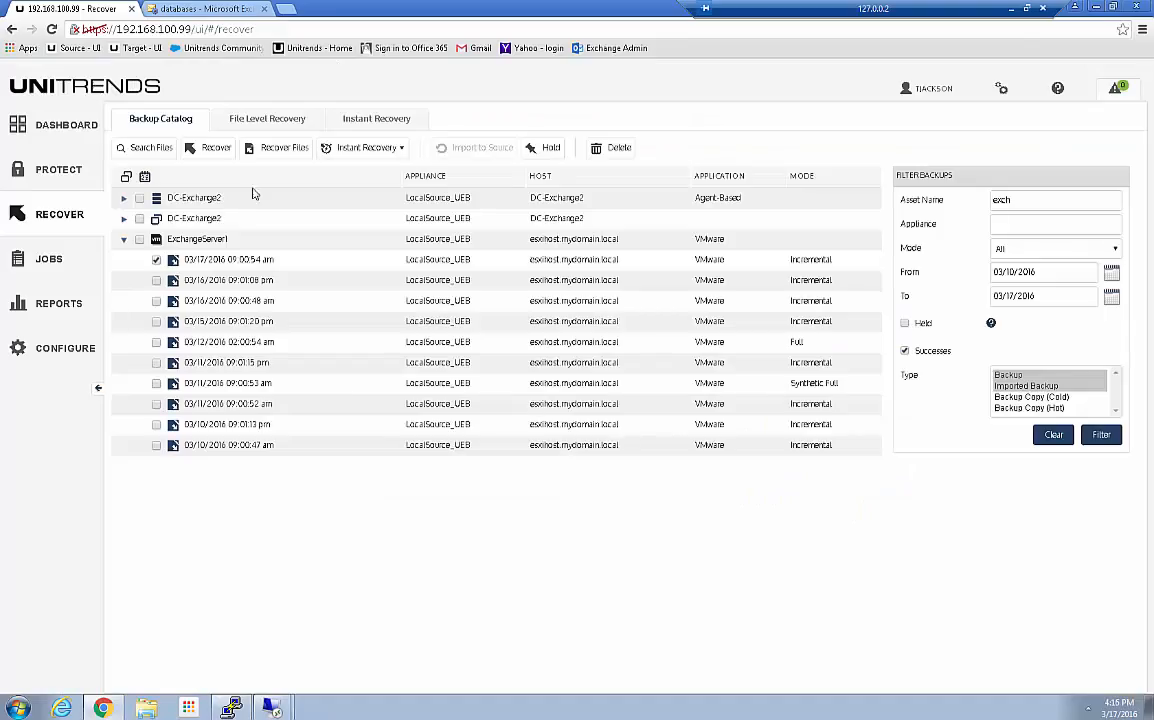
pyautogui.click(262, 118)
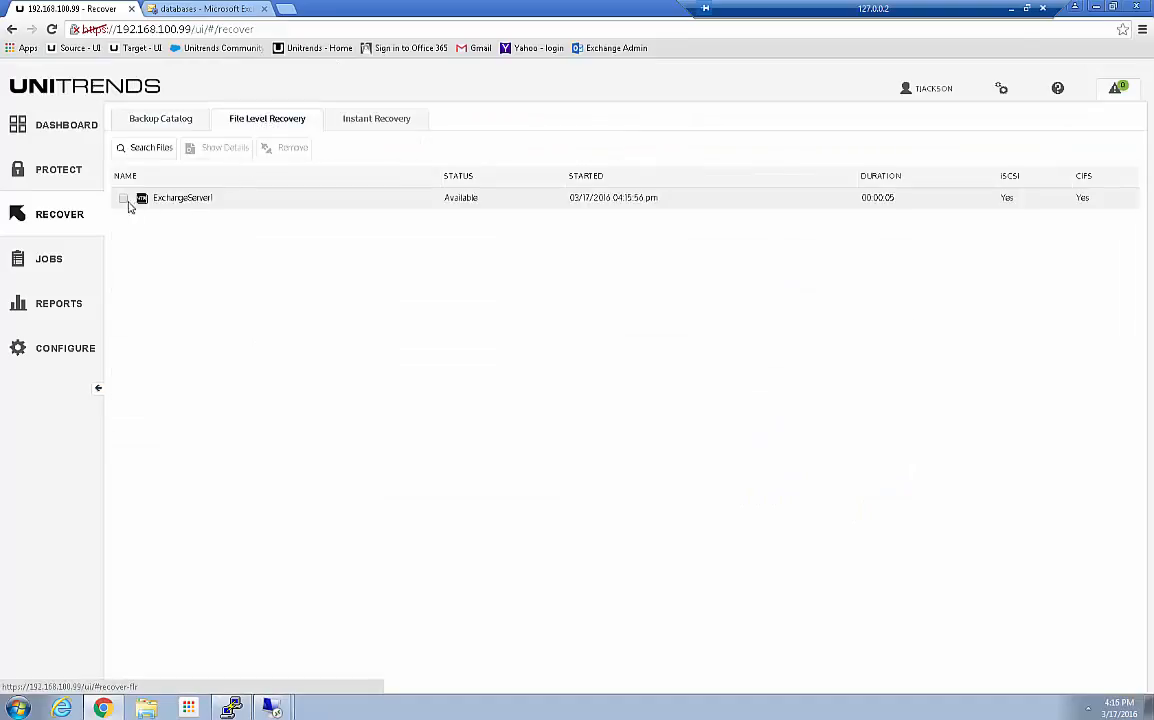
pyautogui.click(123, 198)
pyautogui.click(227, 150)
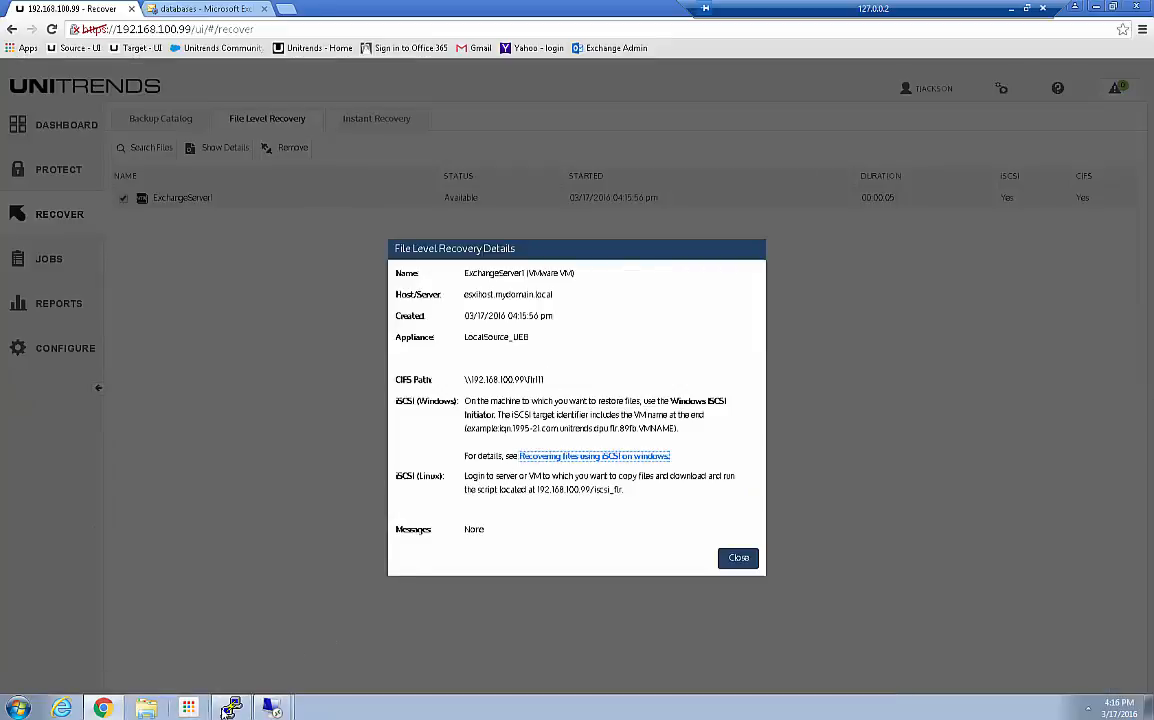
# On the ExchangeServer1 remote desktop, refresh the appliance's share list and open volume1 in the flr111 share.
pyautogui.moveTo(230, 708)
pyautogui.click(290, 681)
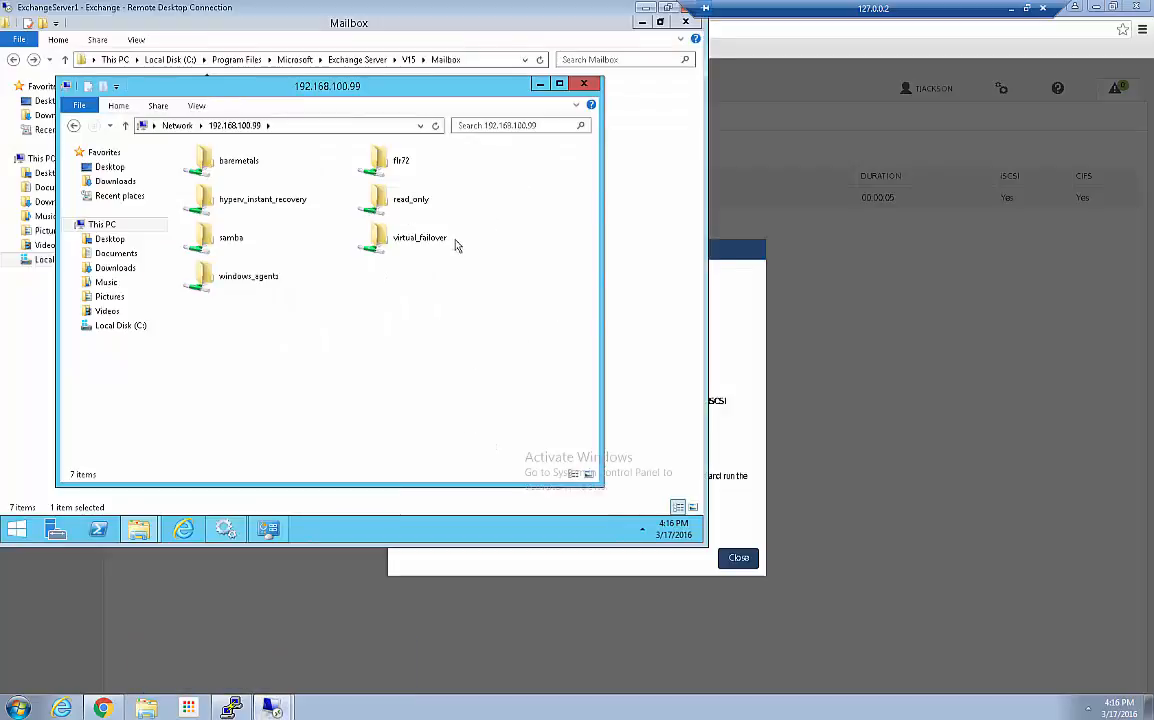
pyautogui.rightClick(428, 329)
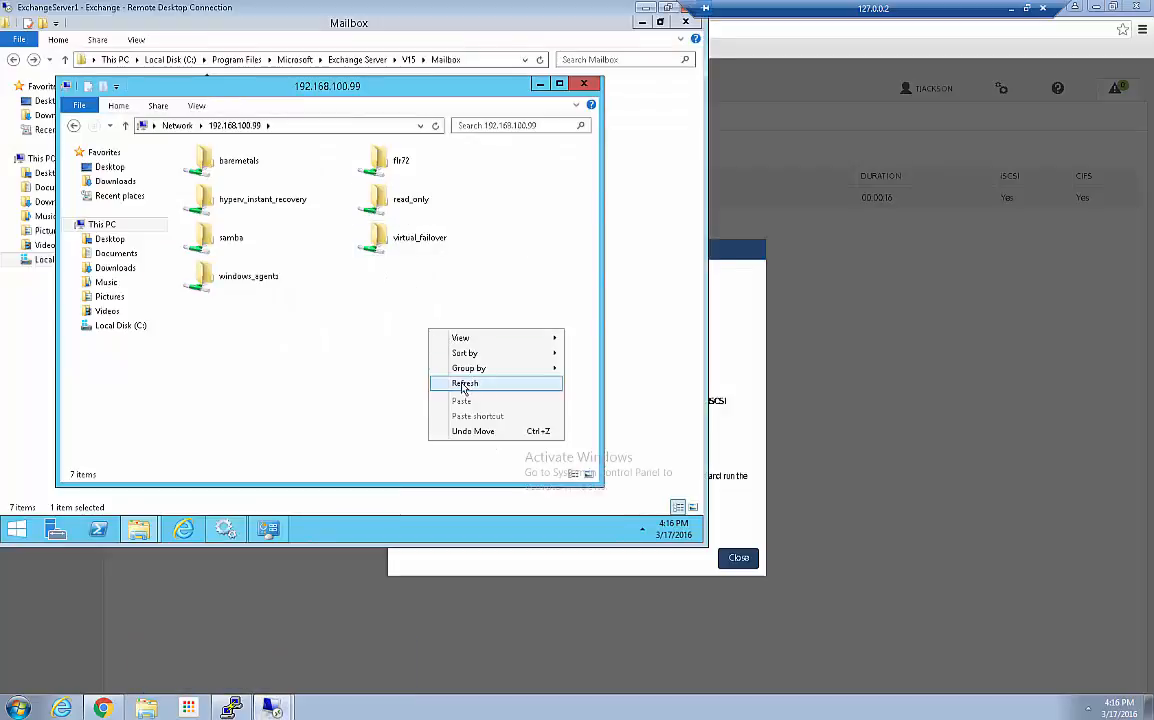
pyautogui.click(463, 385)
pyautogui.doubleClick(224, 198)
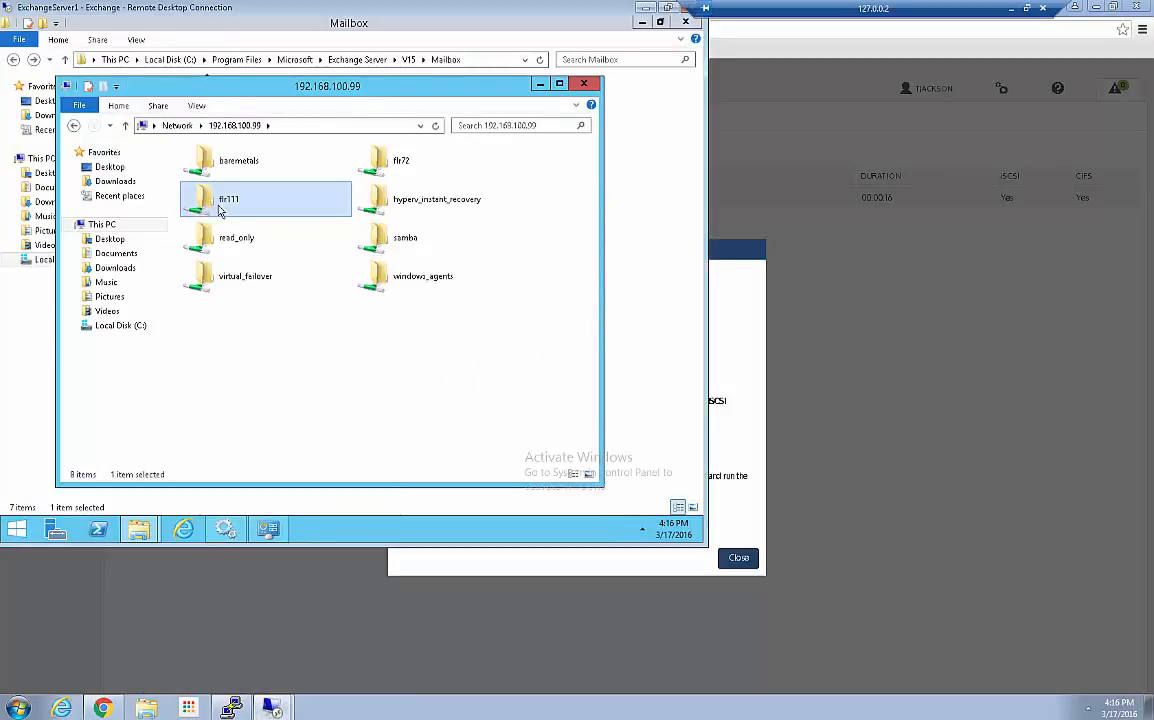
pyautogui.doubleClick(206, 186)
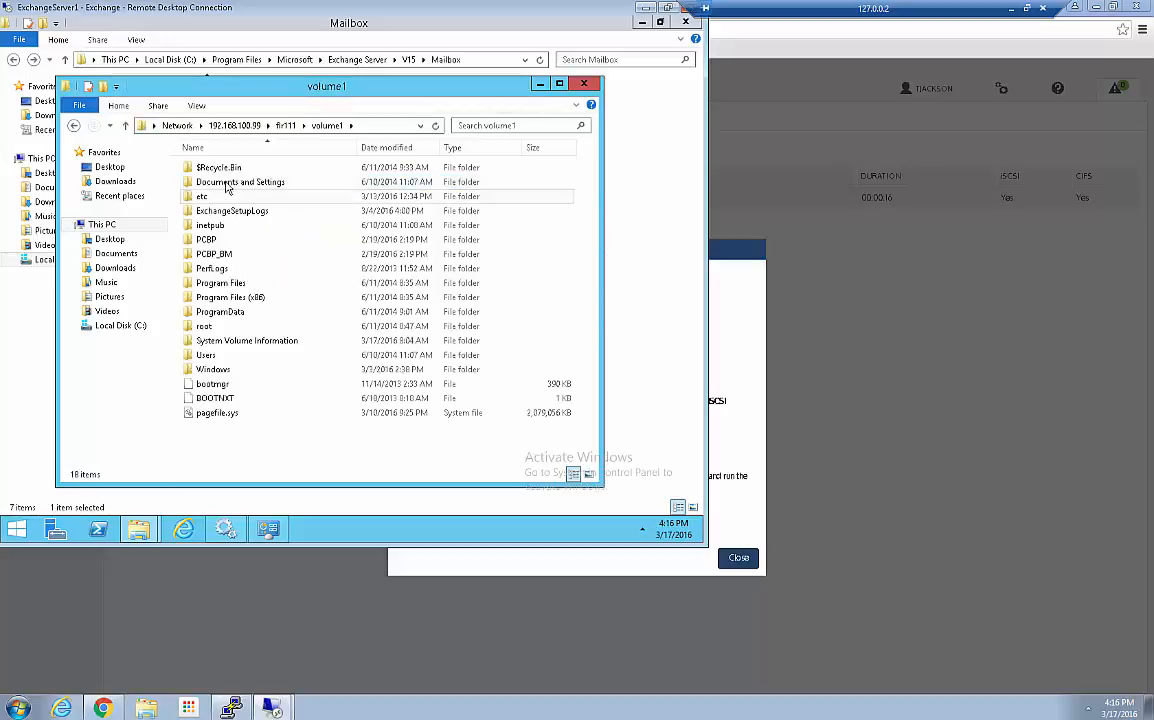
# Browse the recovered volume to Program Files\Microsoft\Exchange Server\V15\Mailbox.
pyautogui.doubleClick(211, 285)
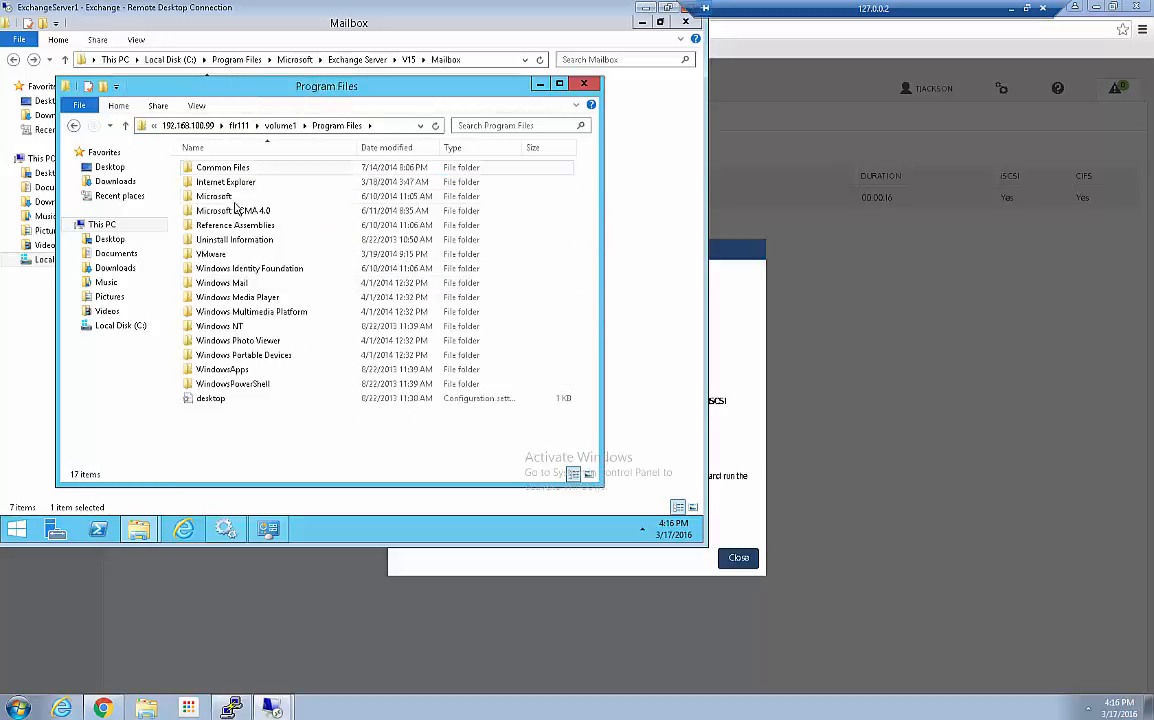
pyautogui.doubleClick(237, 195)
pyautogui.doubleClick(221, 171)
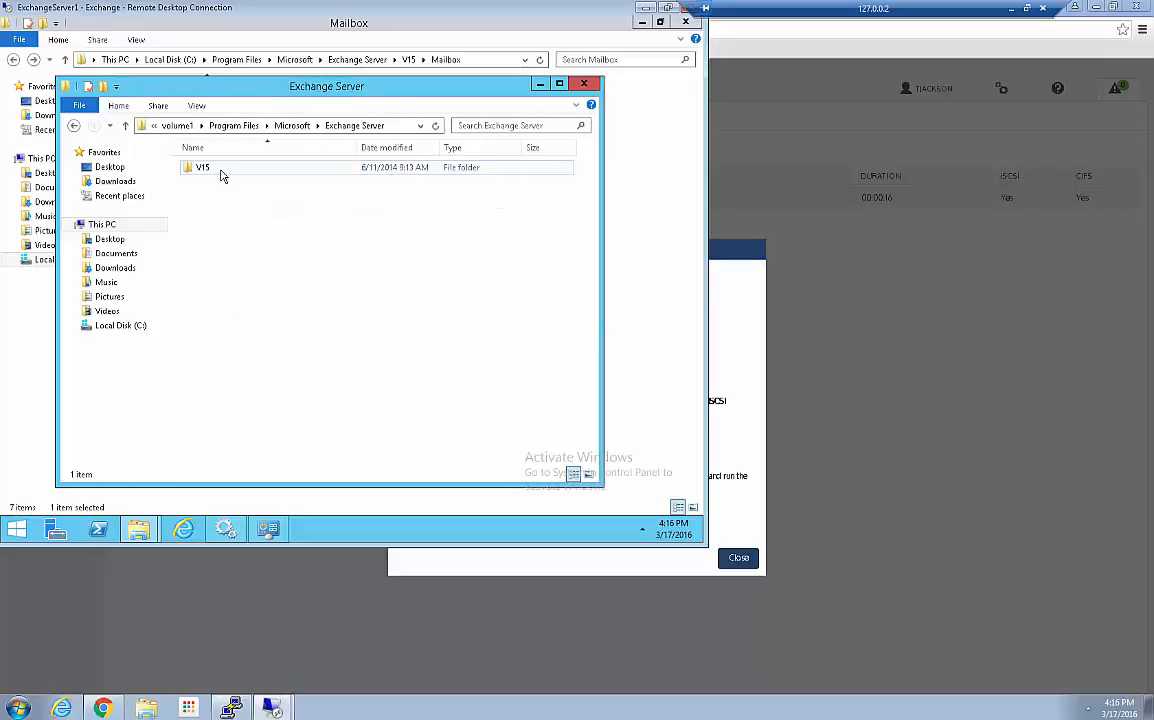
pyautogui.click(211, 170)
pyautogui.press('Return')
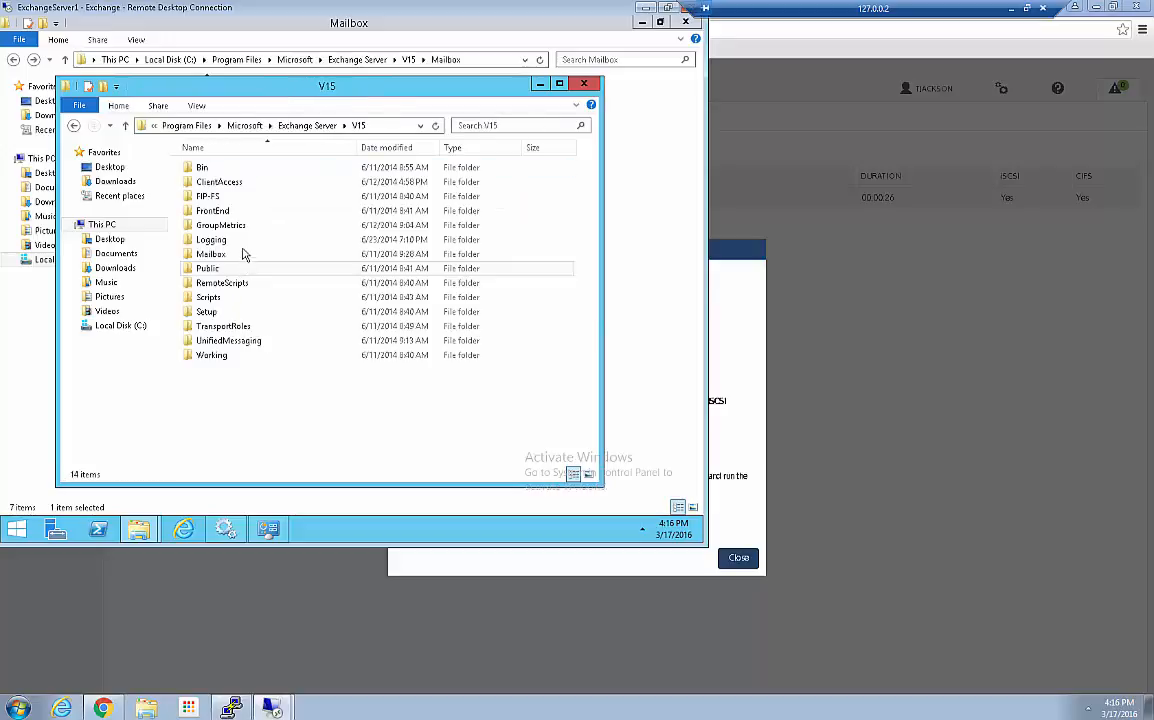
pyautogui.click(211, 256)
pyautogui.doubleClick(211, 255)
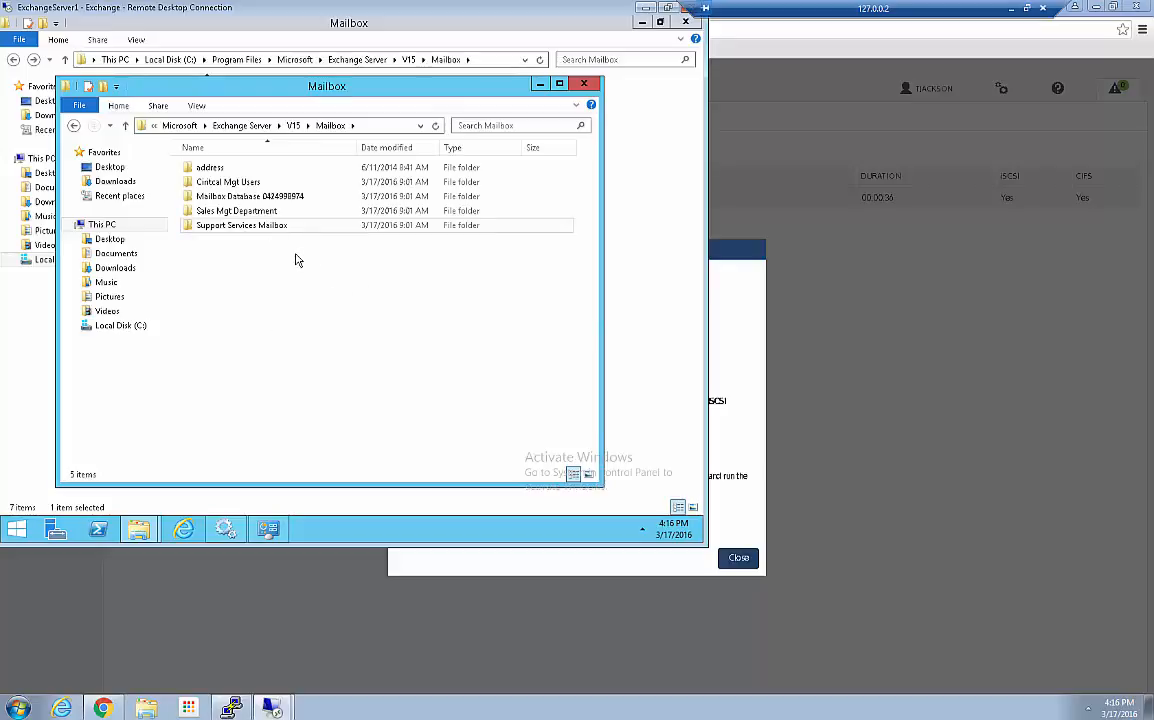
# Examine the recovered Support Services Mailbox folder's database and log files and close the share's window.
pyautogui.press('Down')
pyautogui.press('Return')
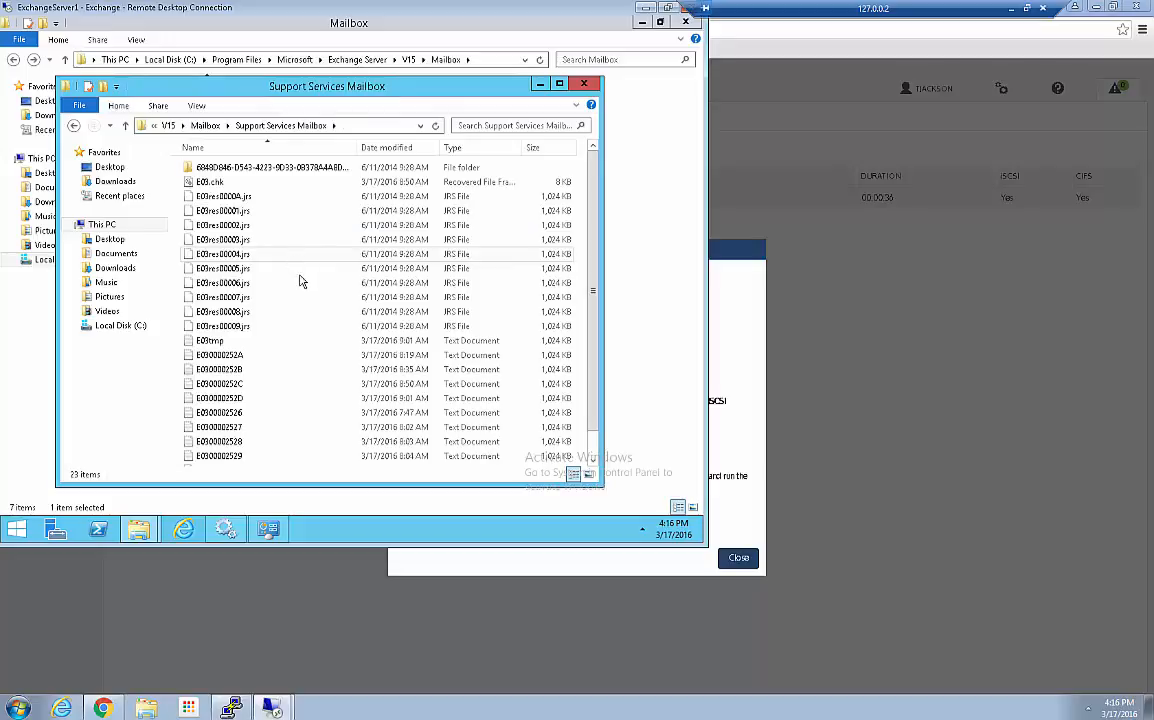
pyautogui.scroll(-1, 309, 359)
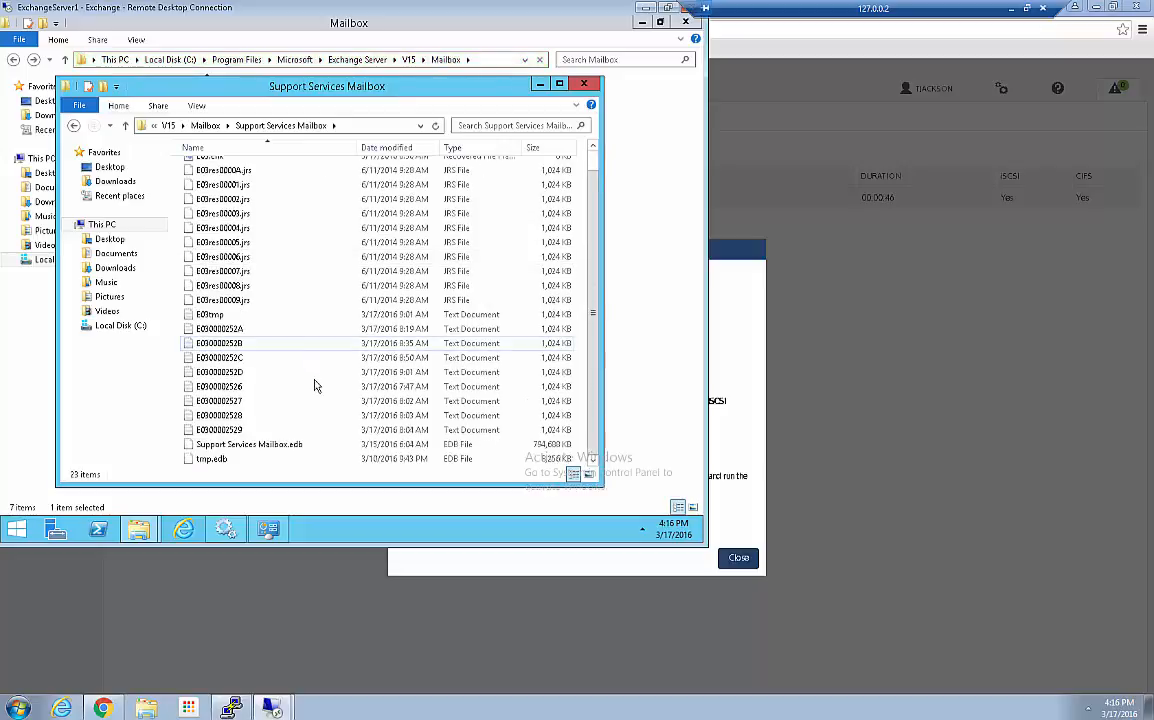
pyautogui.scroll(1, 325, 270)
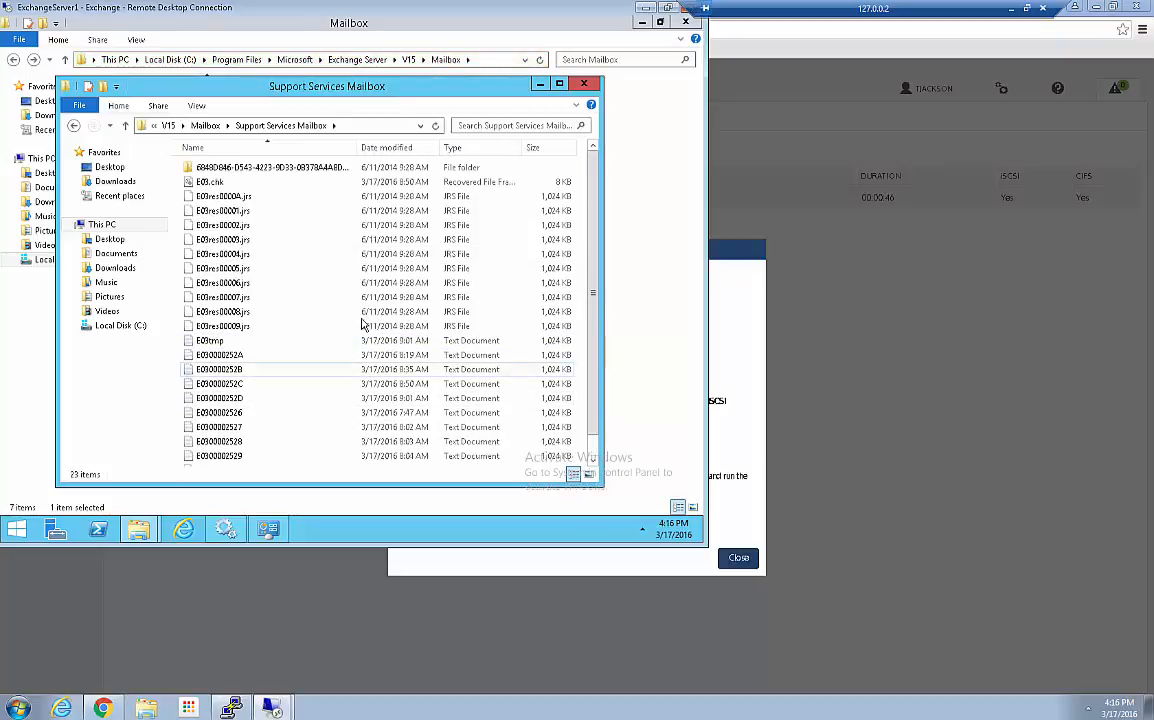
pyautogui.click(583, 84)
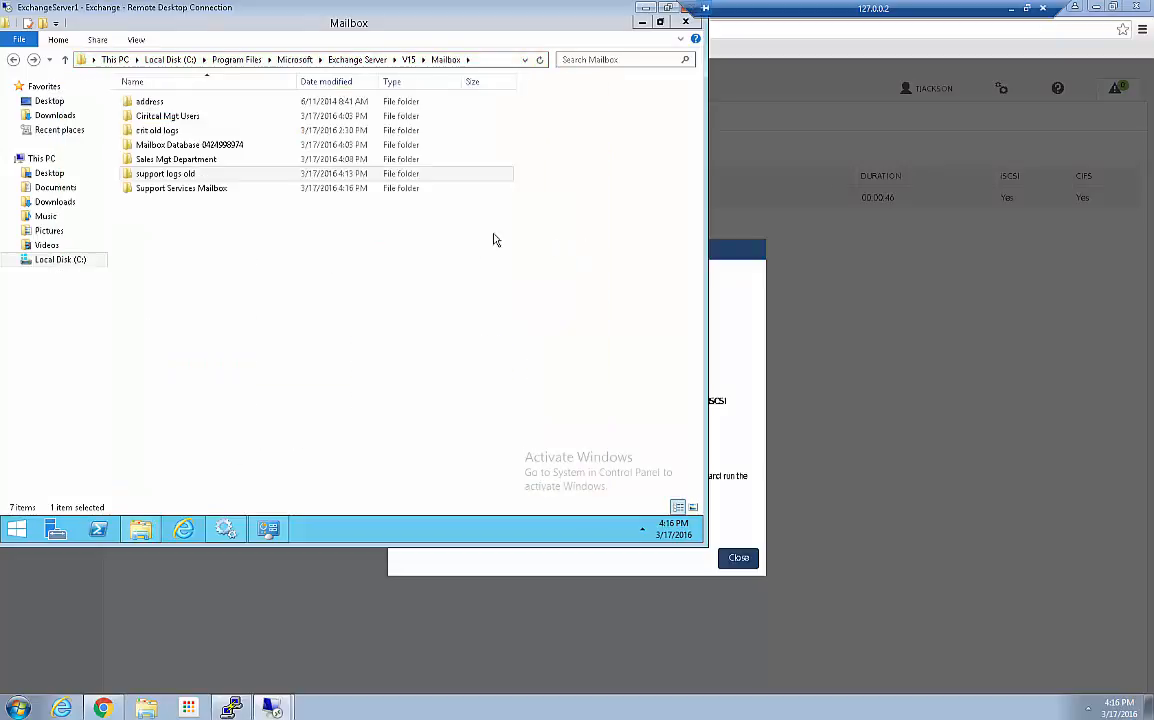
# Look through the log files in the server's local Sales Mgt Department folder, return to Mailbox and close File Explorer.
pyautogui.click(202, 161)
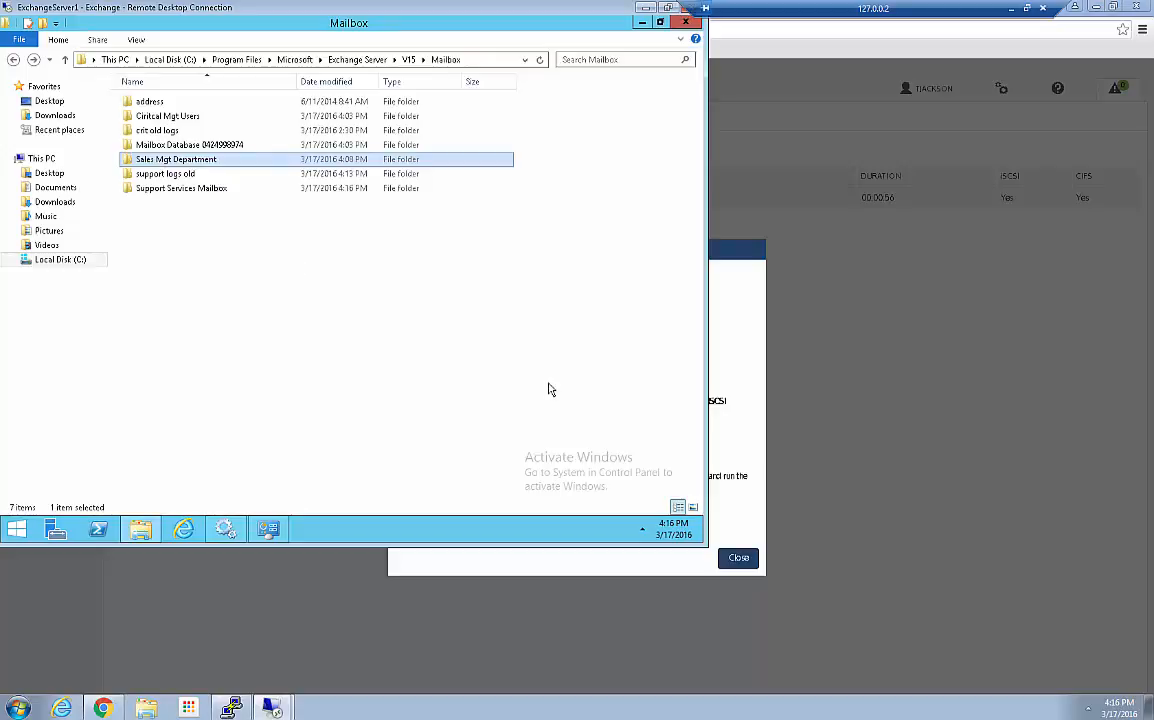
pyautogui.press('Return')
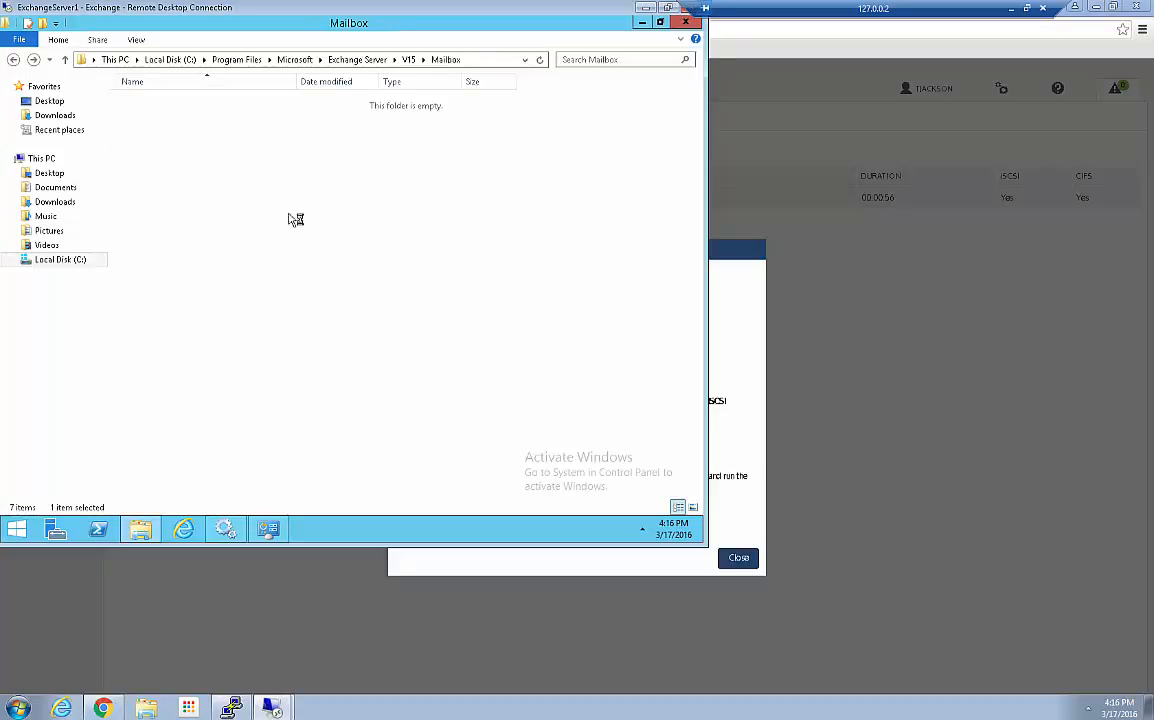
pyautogui.scroll(-10, 230, 360)
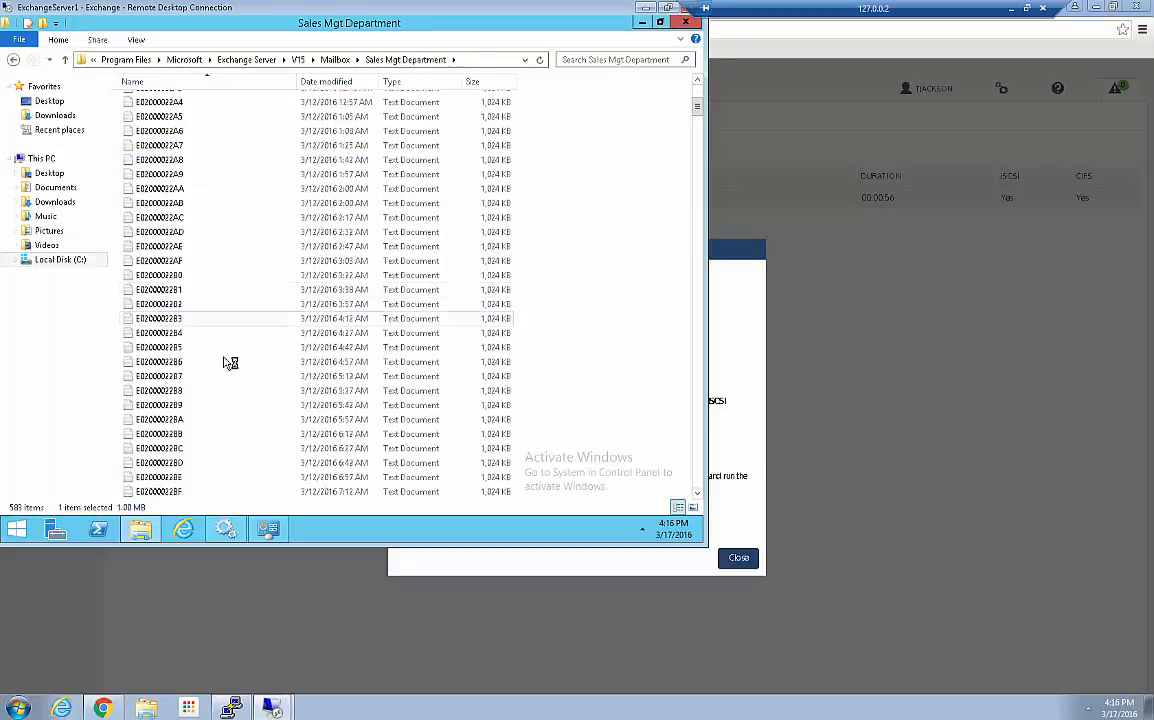
pyautogui.scroll(-9, 230, 370)
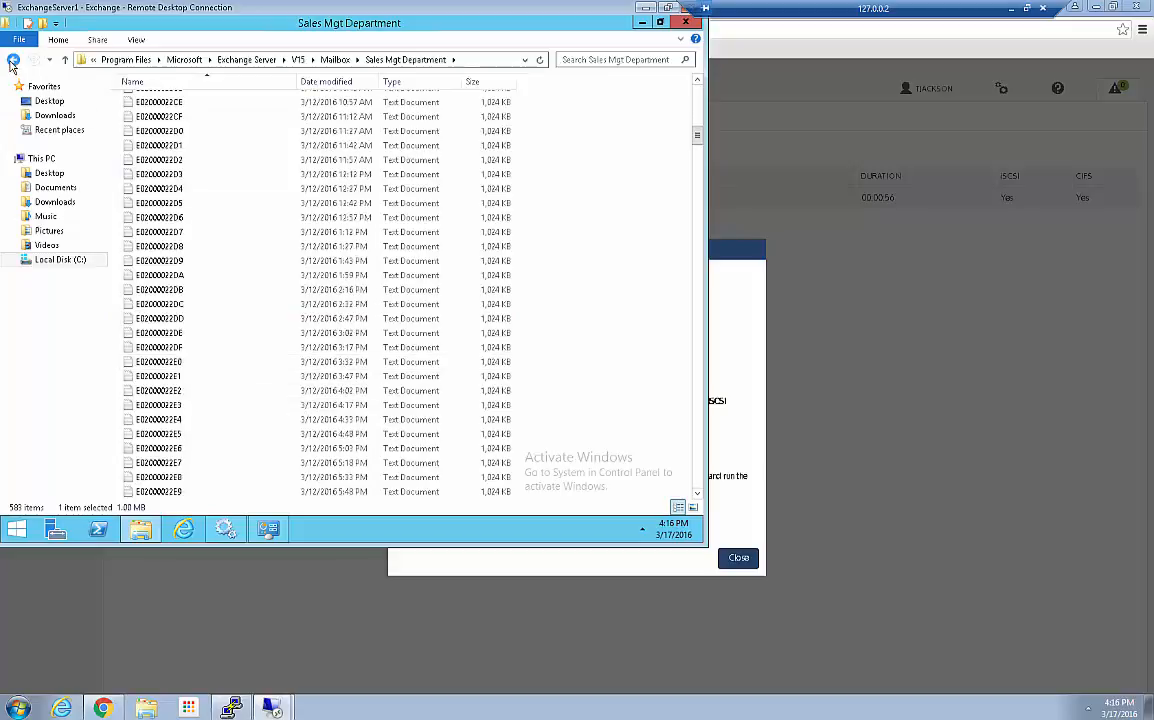
pyautogui.hotkey('alt', 'Left')
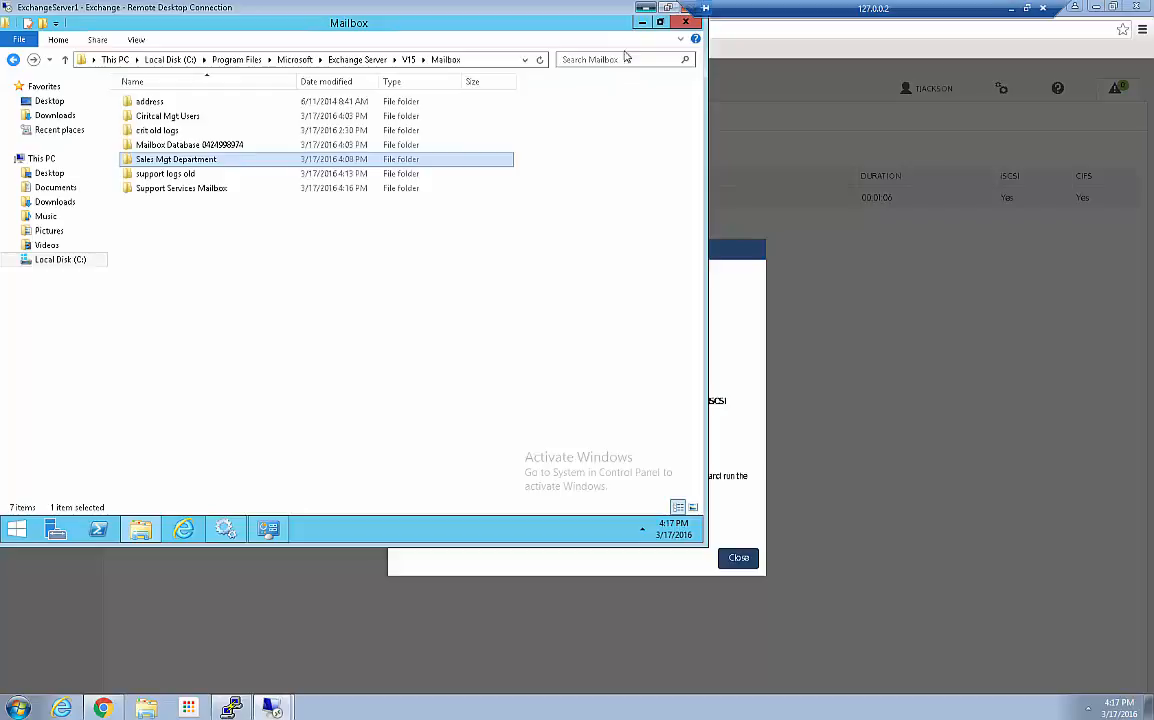
pyautogui.click(687, 22)
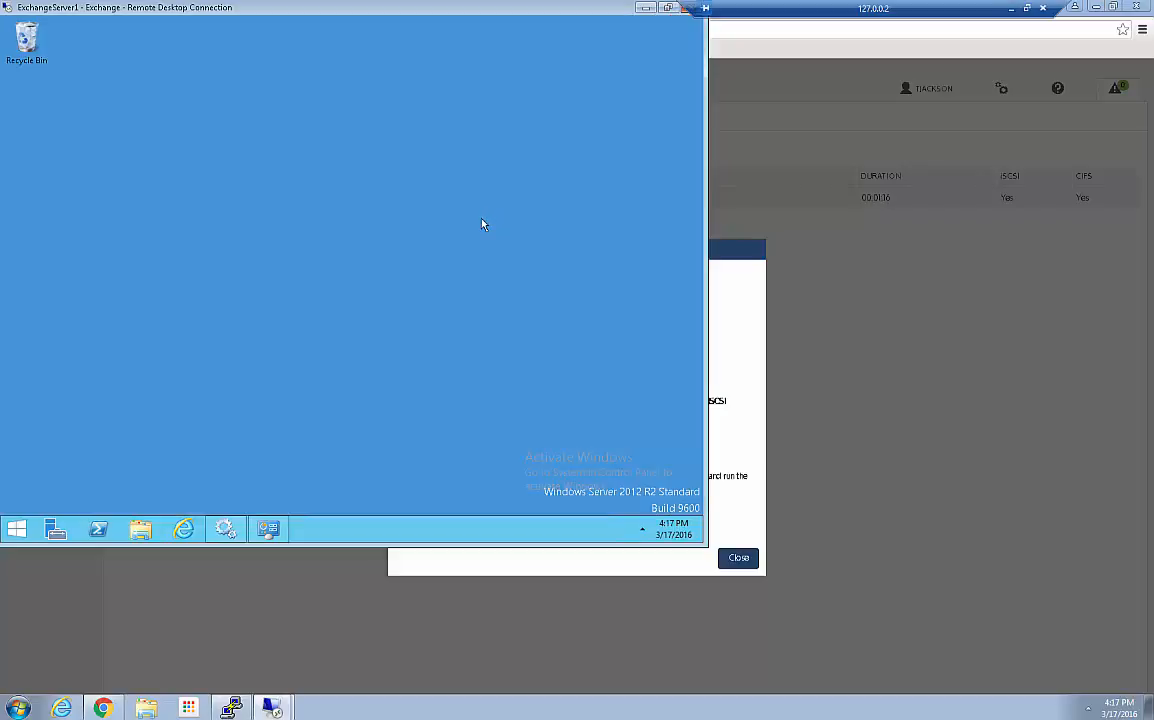
# Back in Unitrends, close the recovery details and remove the ExchangeServer1 file level recovery object, confirming the deletion.
pyautogui.click(726, 313)
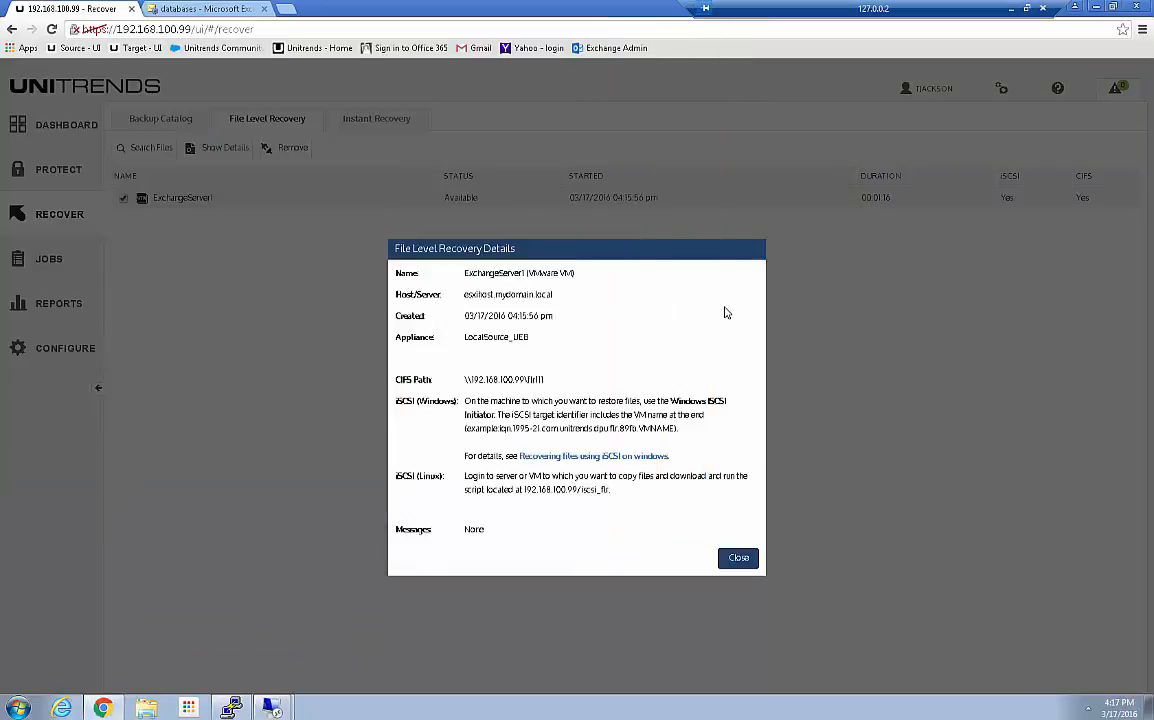
pyautogui.click(745, 557)
pyautogui.click(284, 150)
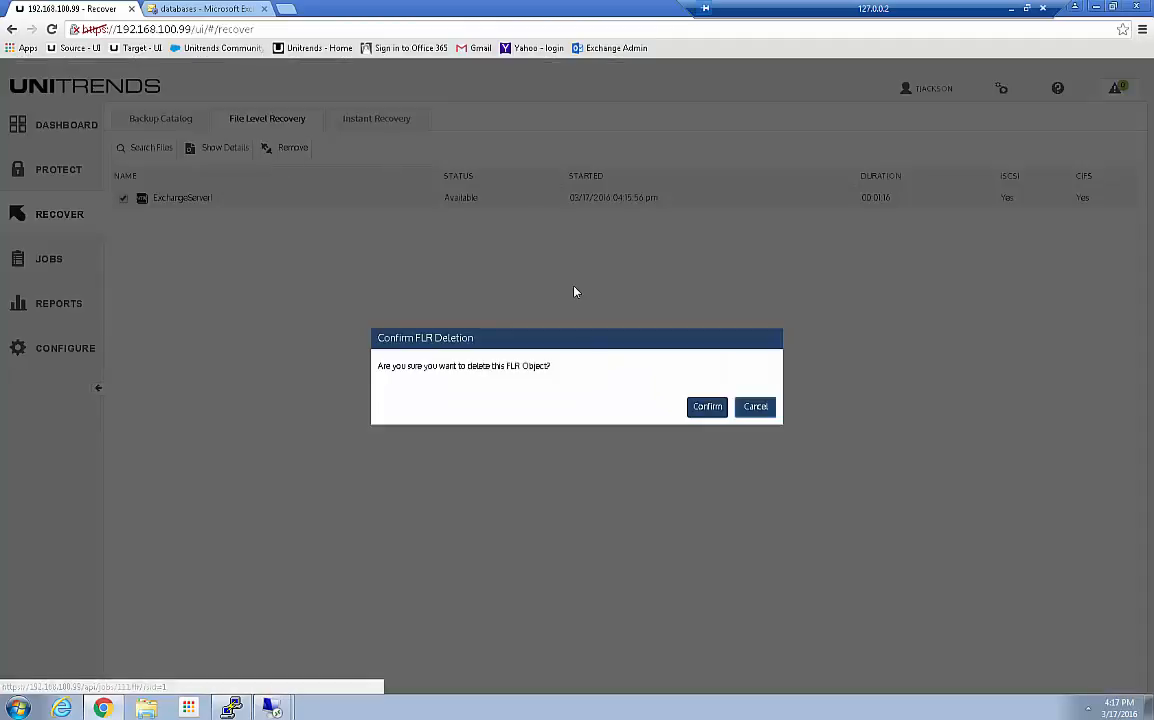
pyautogui.click(707, 407)
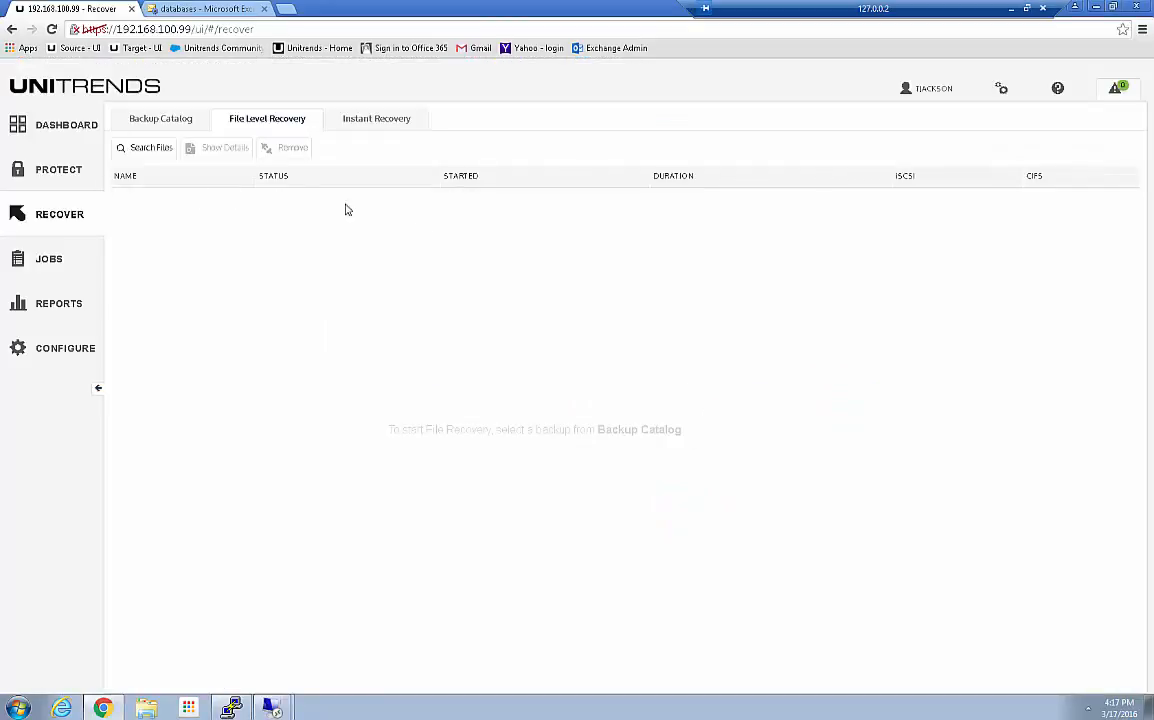
# Review the appliance dashboard and check the list of active jobs.
pyautogui.click(42, 133)
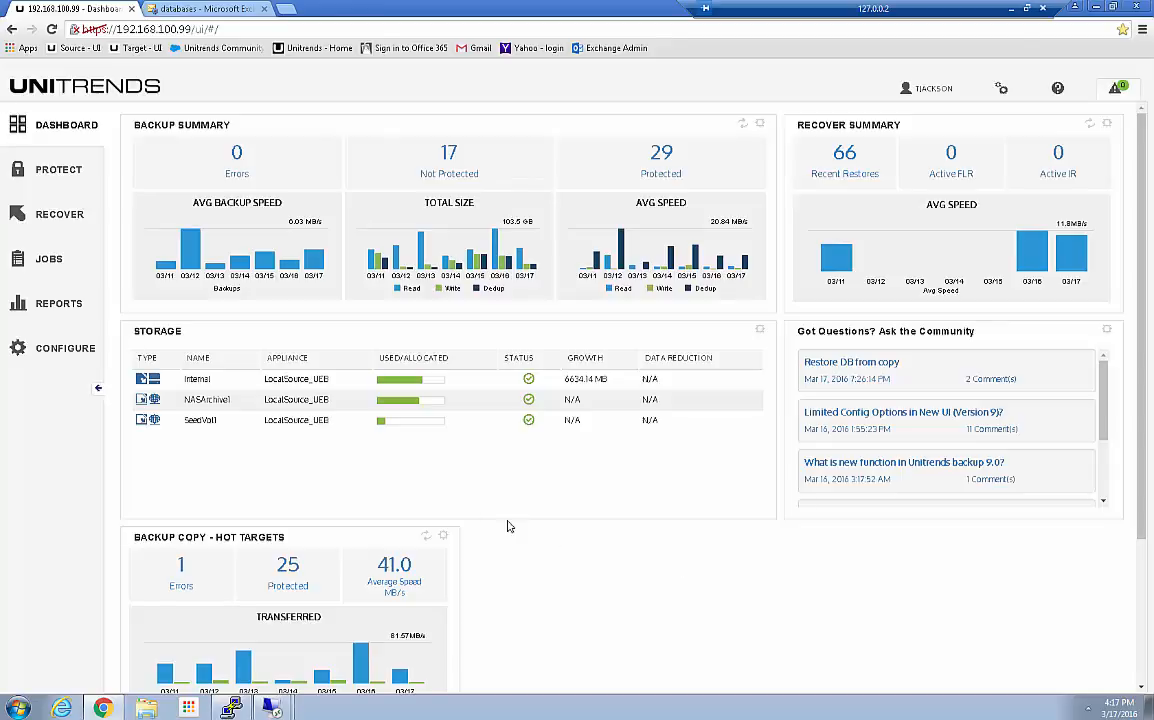
pyautogui.click(48, 259)
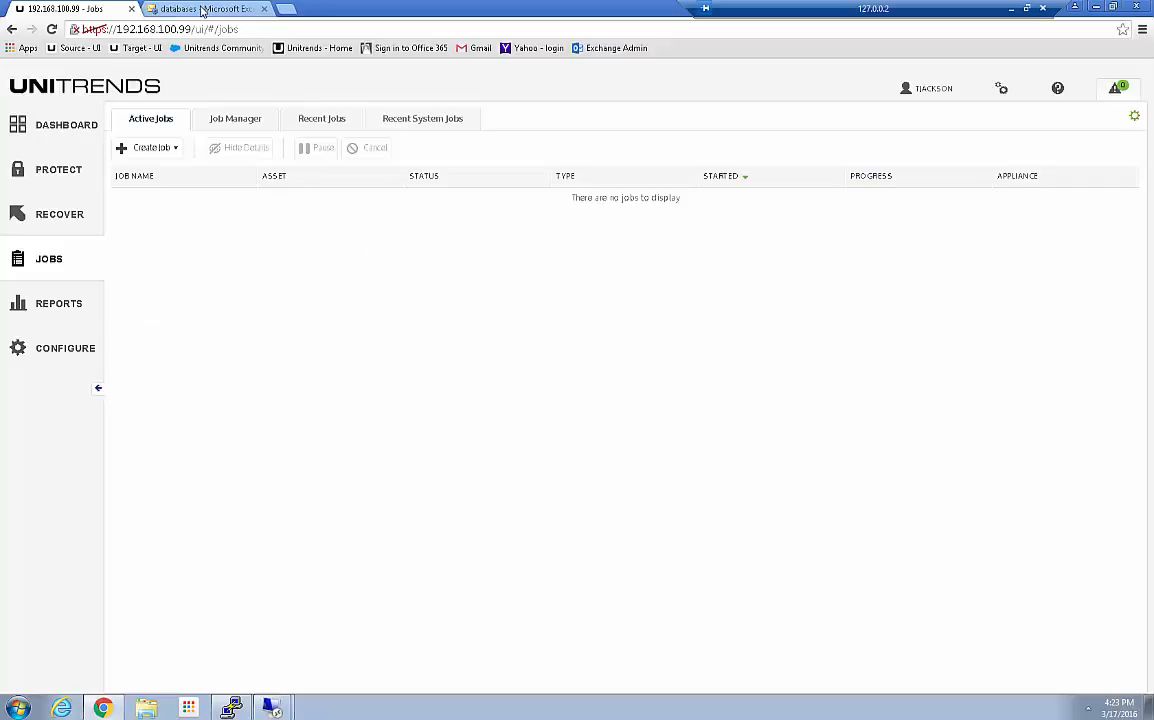
# Switch to the Exchange admin center and mount the Support Services Mailbox database, confirming the warning.
pyautogui.click(203, 10)
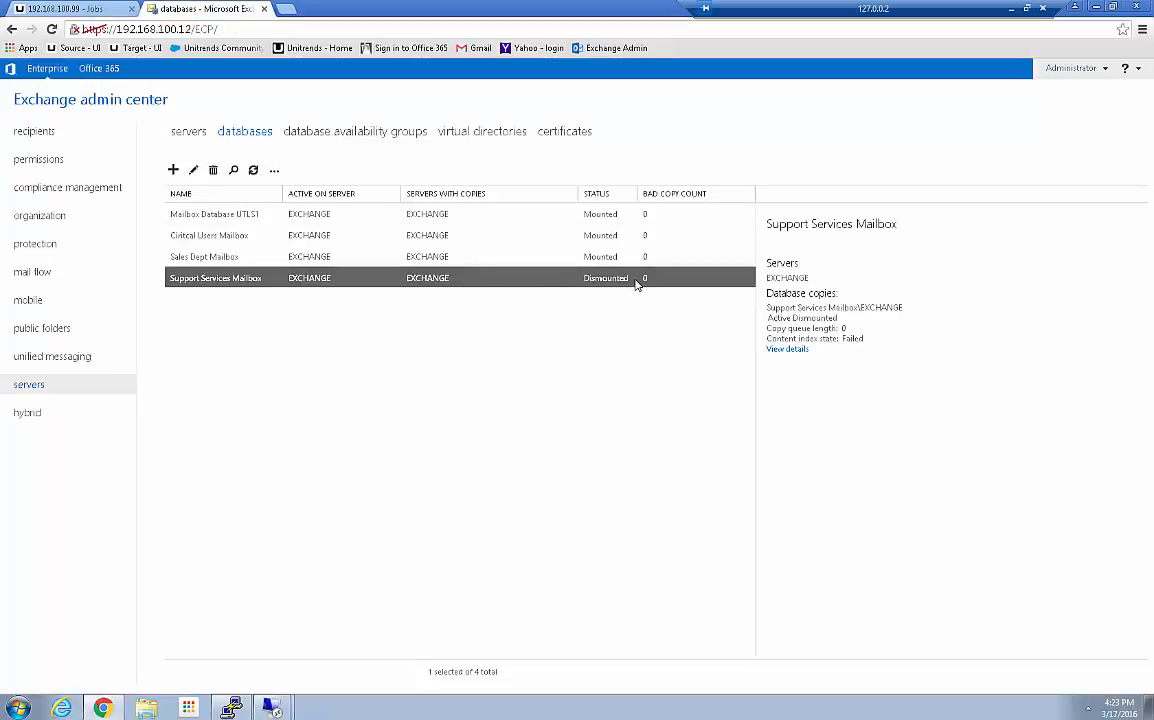
pyautogui.click(274, 170)
pyautogui.click(366, 226)
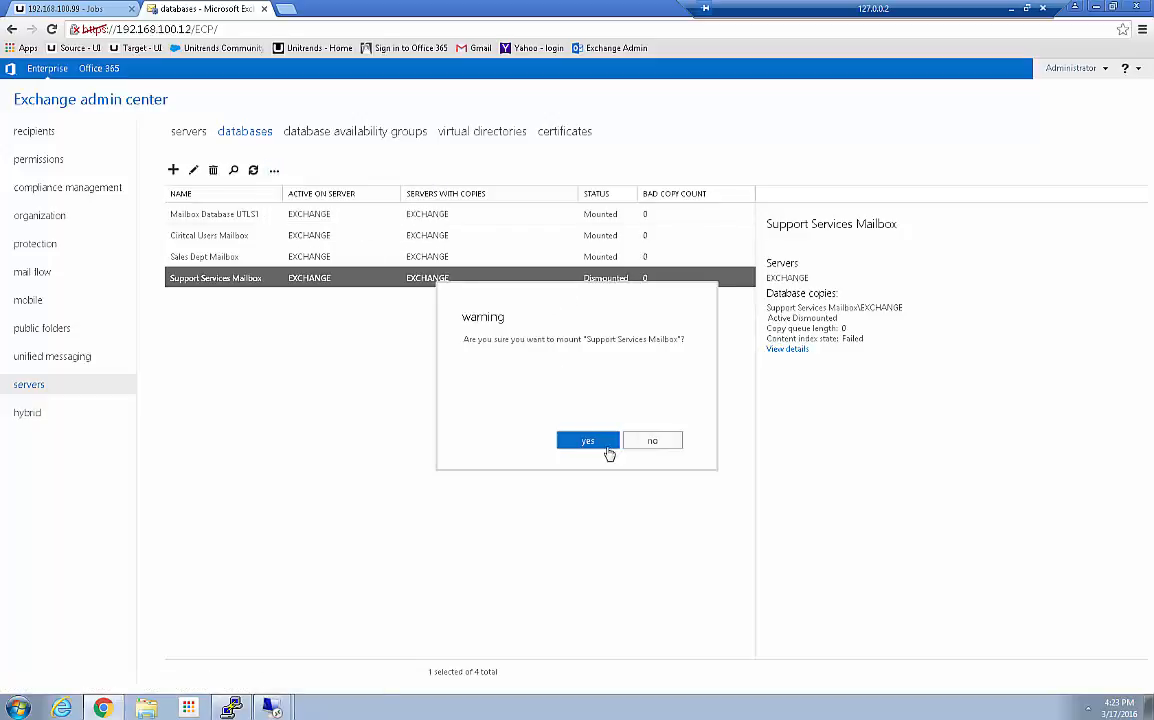
pyautogui.click(587, 442)
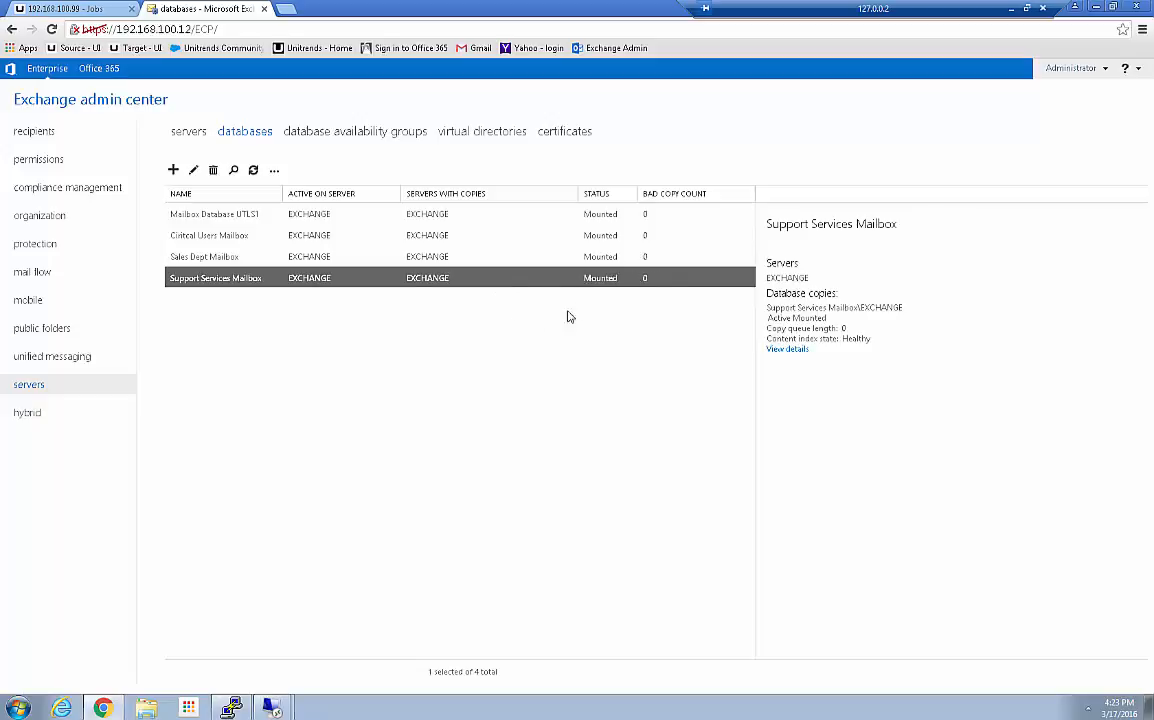
# In the Support Services Mailbox database's maintenance settings, disable "This database can be overwritten by a restore" and save.
pyautogui.click(193, 170)
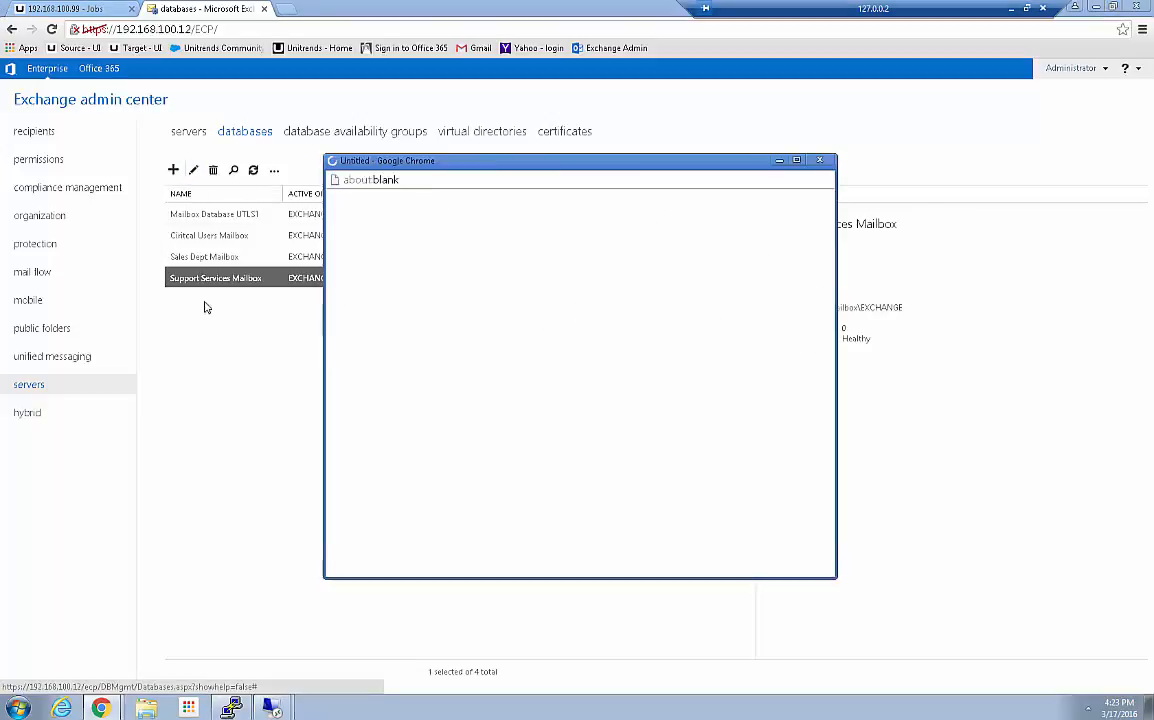
pyautogui.click(366, 262)
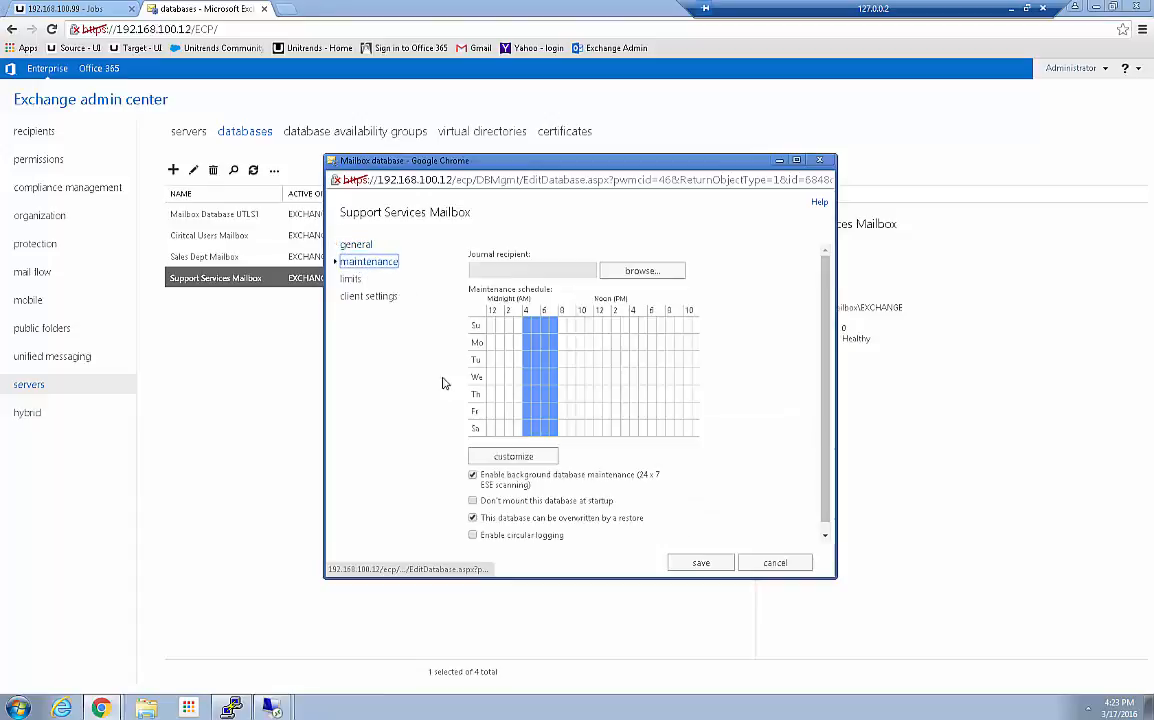
pyautogui.moveTo(505, 519); pyautogui.dragTo(499, 519)
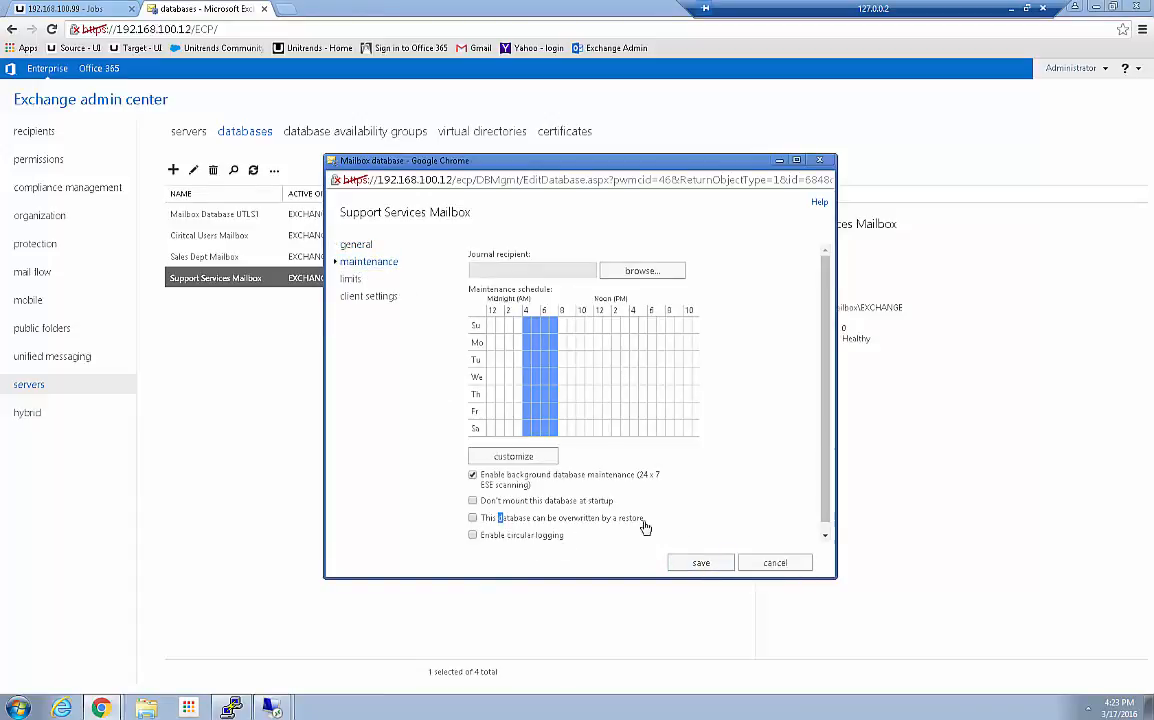
pyautogui.click(700, 563)
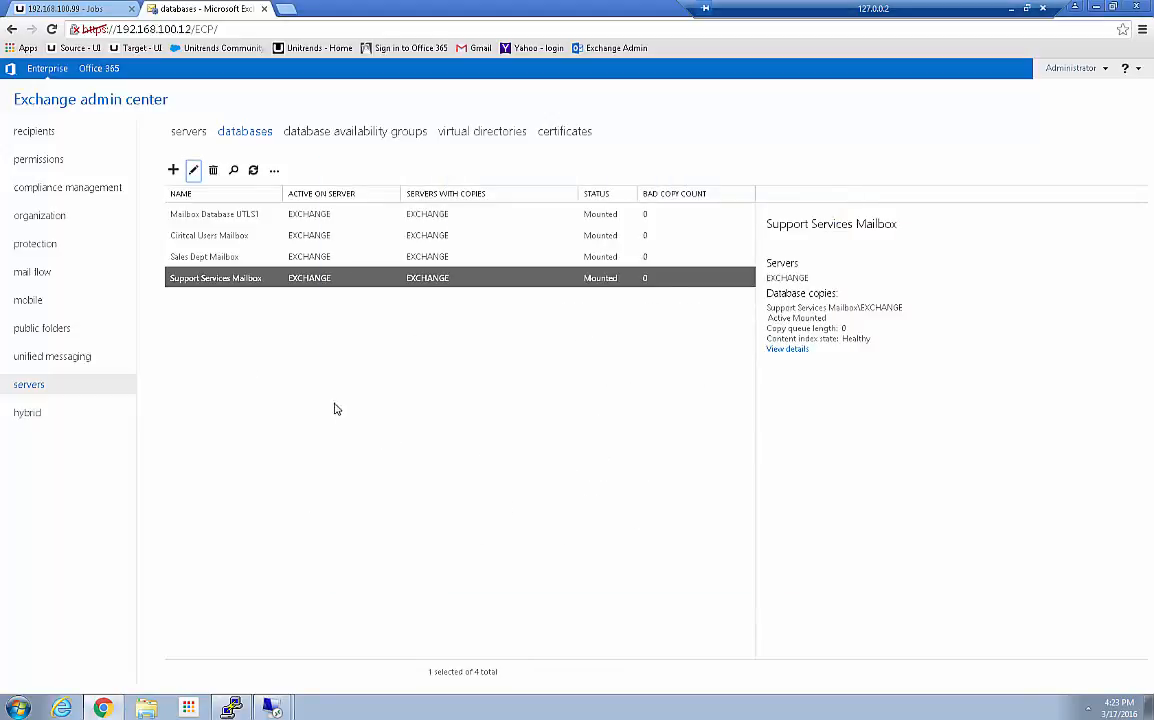
# Return to Unitrends and generate a Recovery History report for LocalSource_UEB covering 03/01/2016 to 03/17/2016.
pyautogui.click(70, 9)
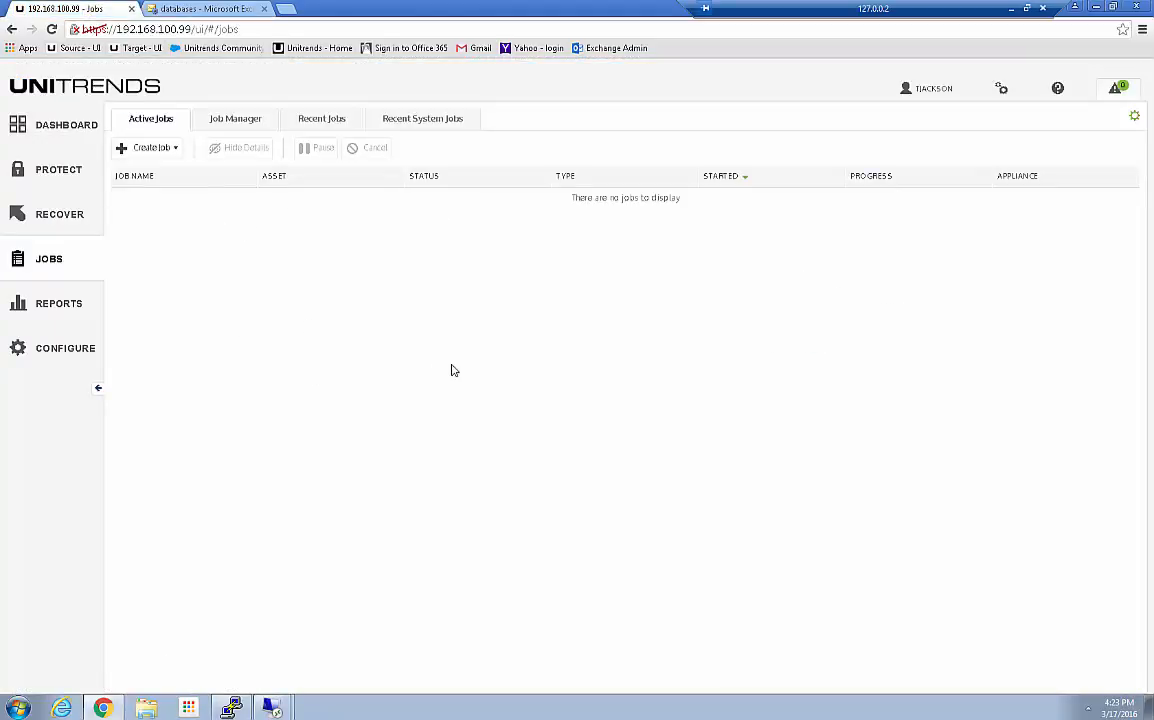
pyautogui.click(45, 306)
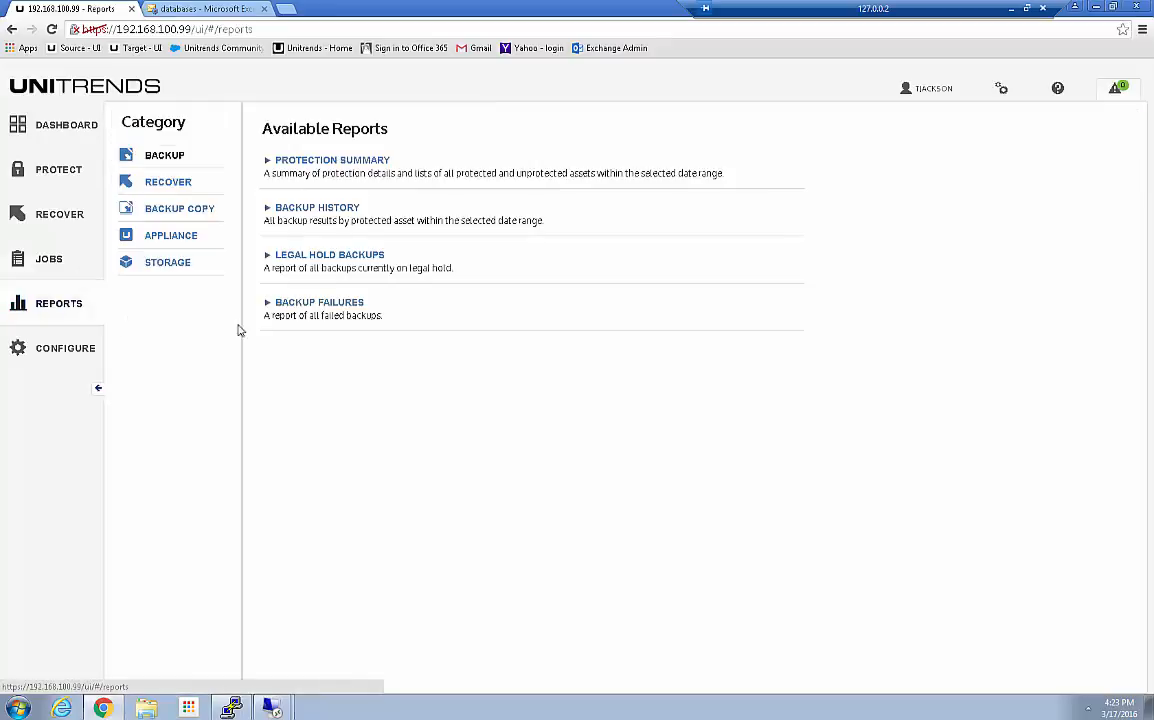
pyautogui.click(160, 180)
pyautogui.click(325, 160)
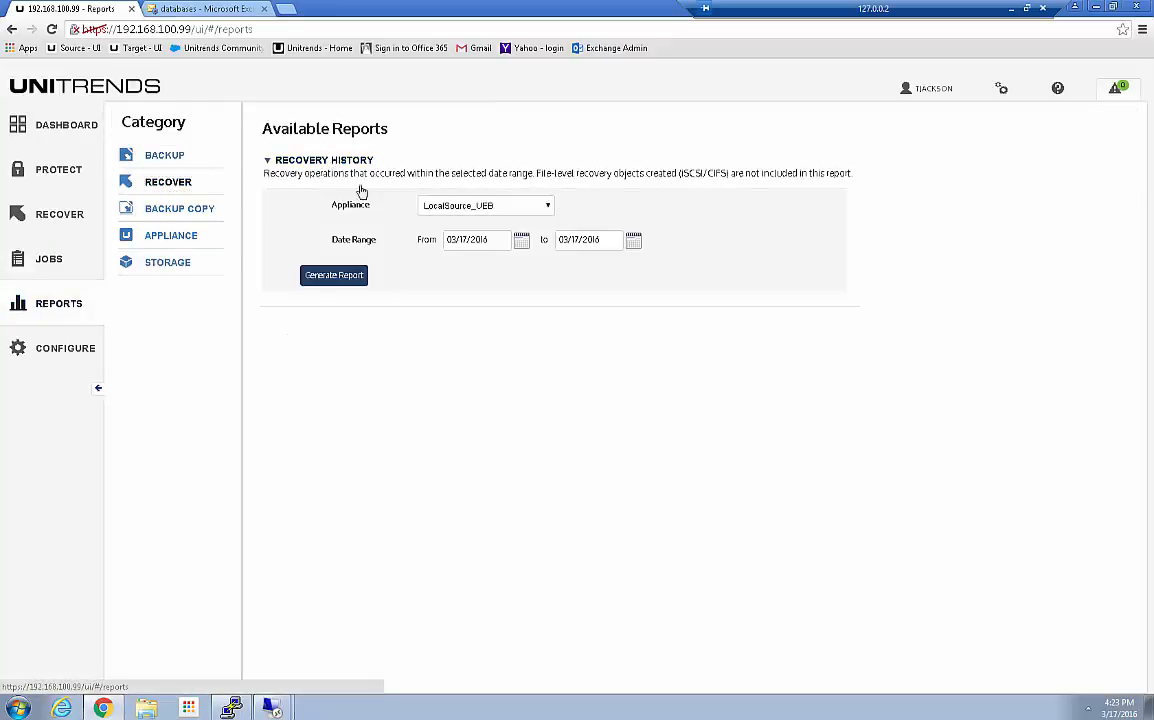
pyautogui.click(521, 240)
pyautogui.click(490, 296)
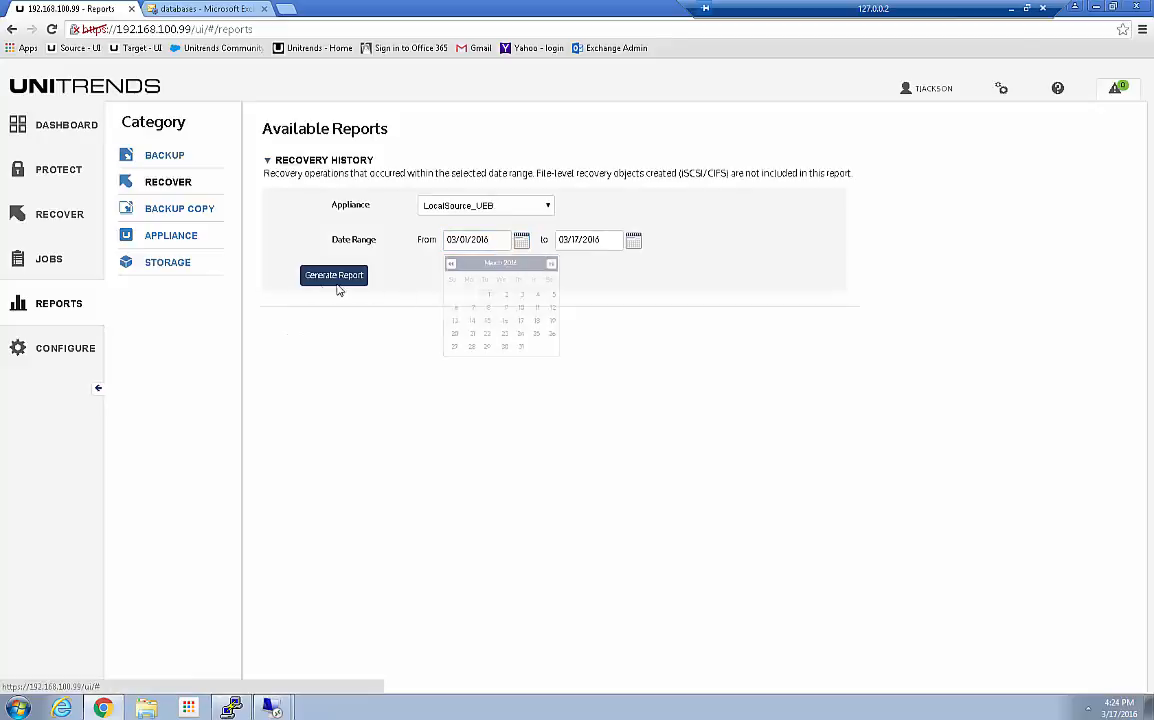
pyautogui.click(305, 280)
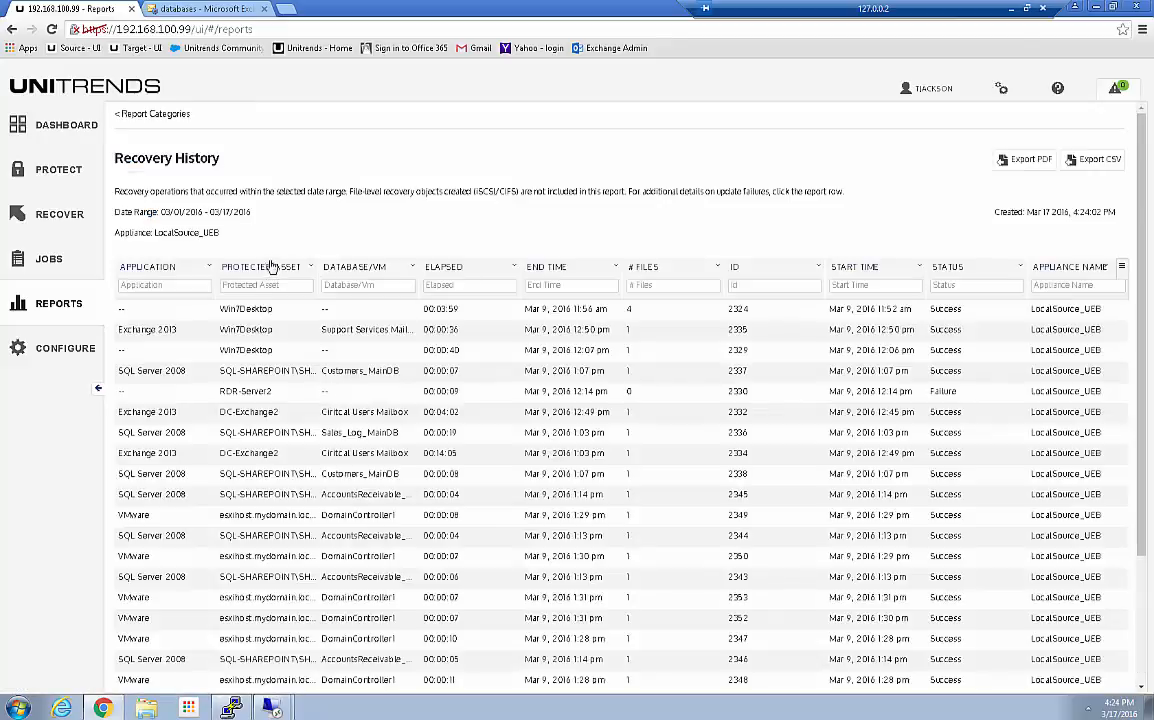
# Filter the 03/01/2016 to 03/17/2016 Recovery History report to protected assets matching "dc".
pyautogui.click(238, 286)
pyautogui.write('dc')
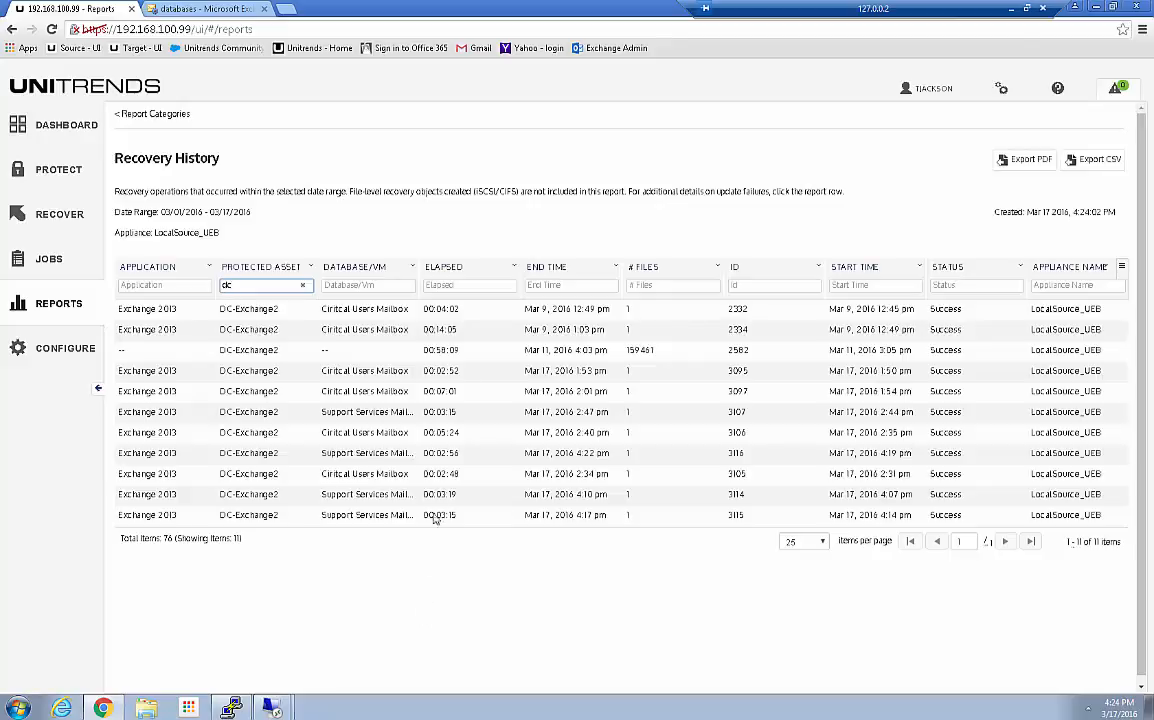
# Open the recent restores report from the dashboard's recover summary and filter its protected assets by "dc".
pyautogui.click(62, 128)
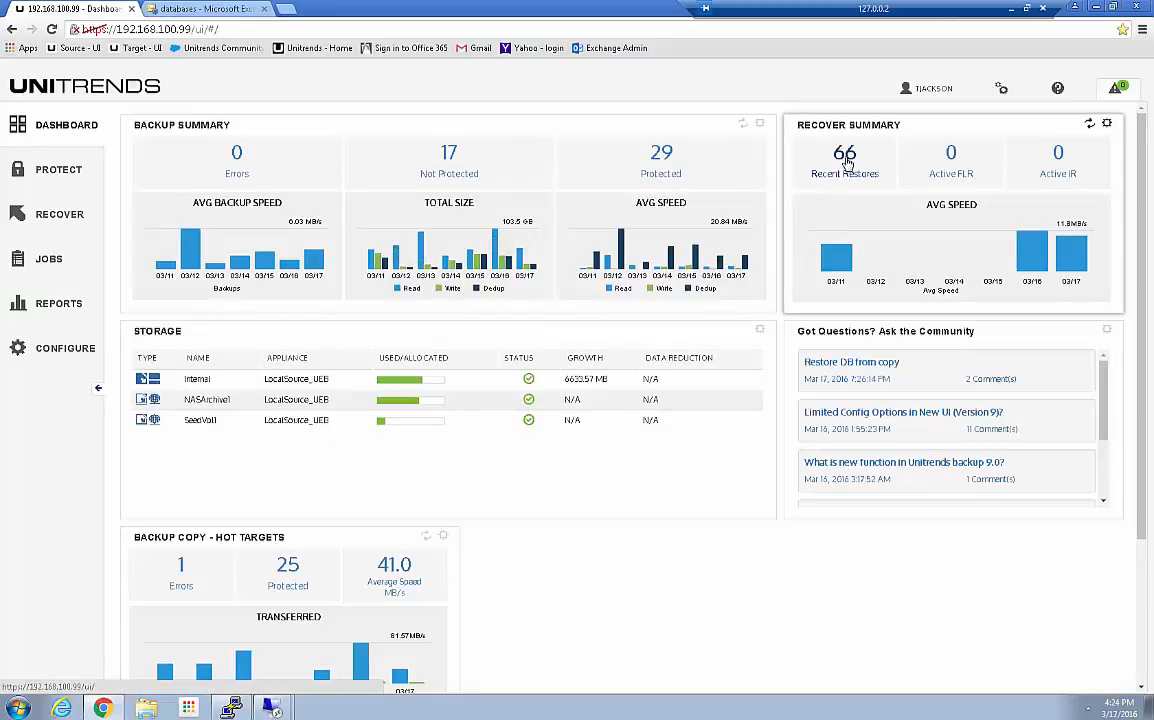
pyautogui.click(845, 155)
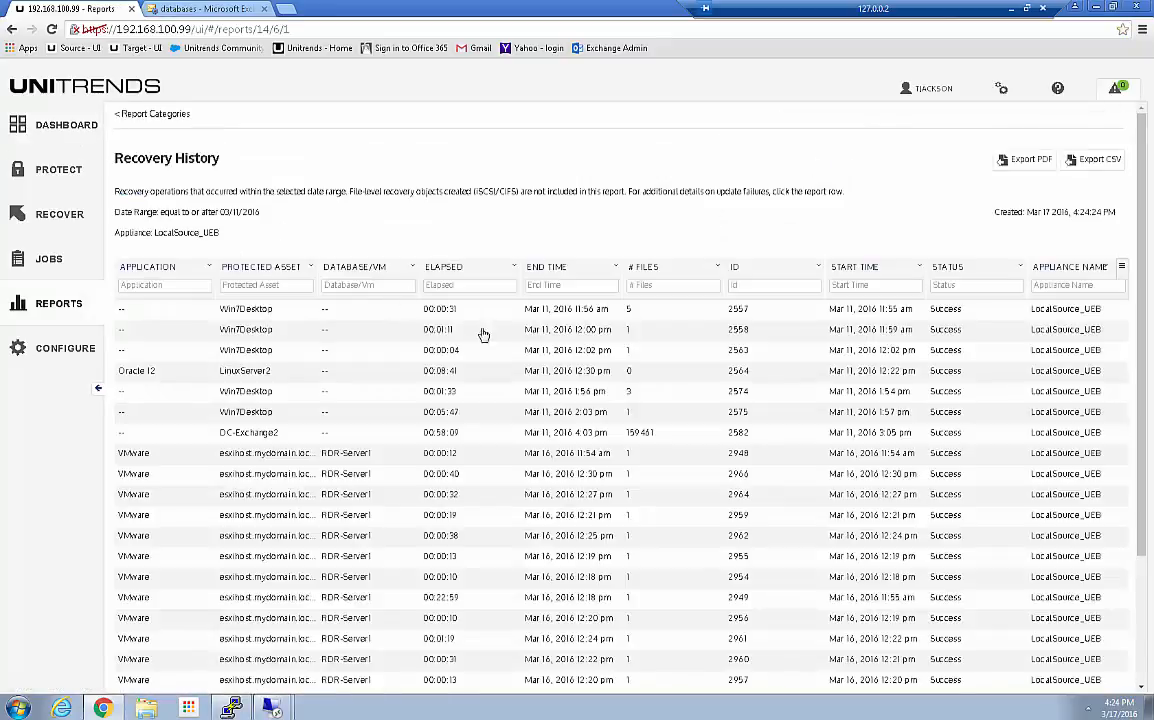
pyautogui.click(243, 285)
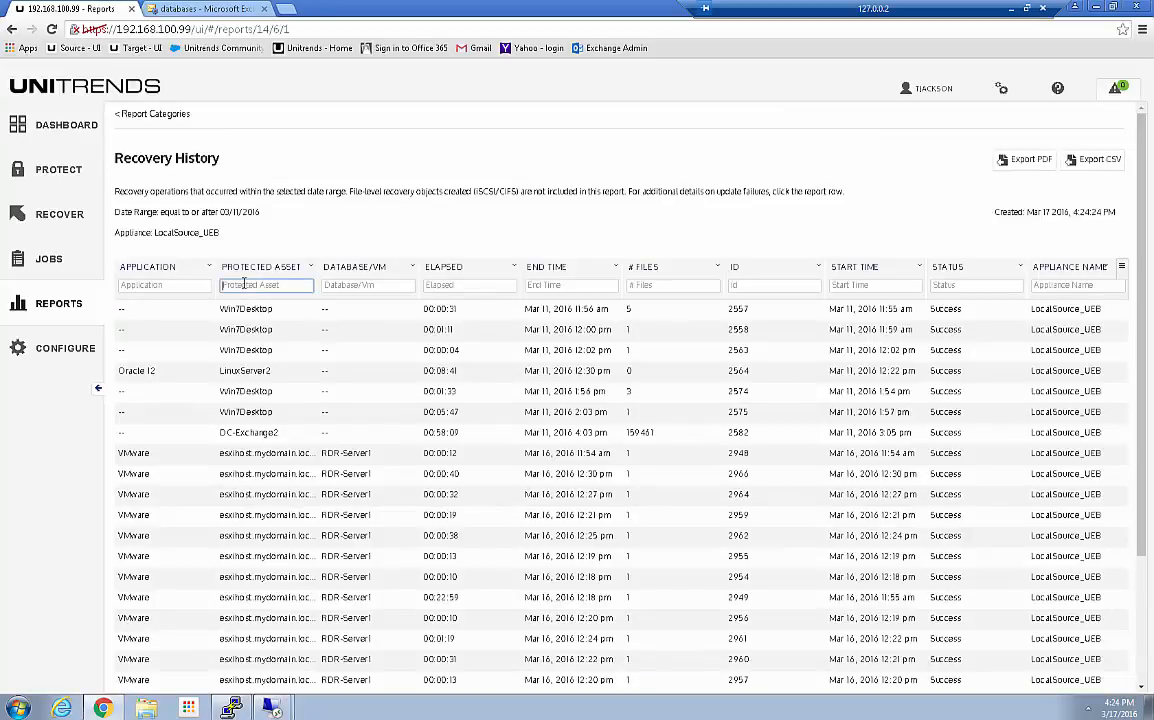
pyautogui.write('dc')
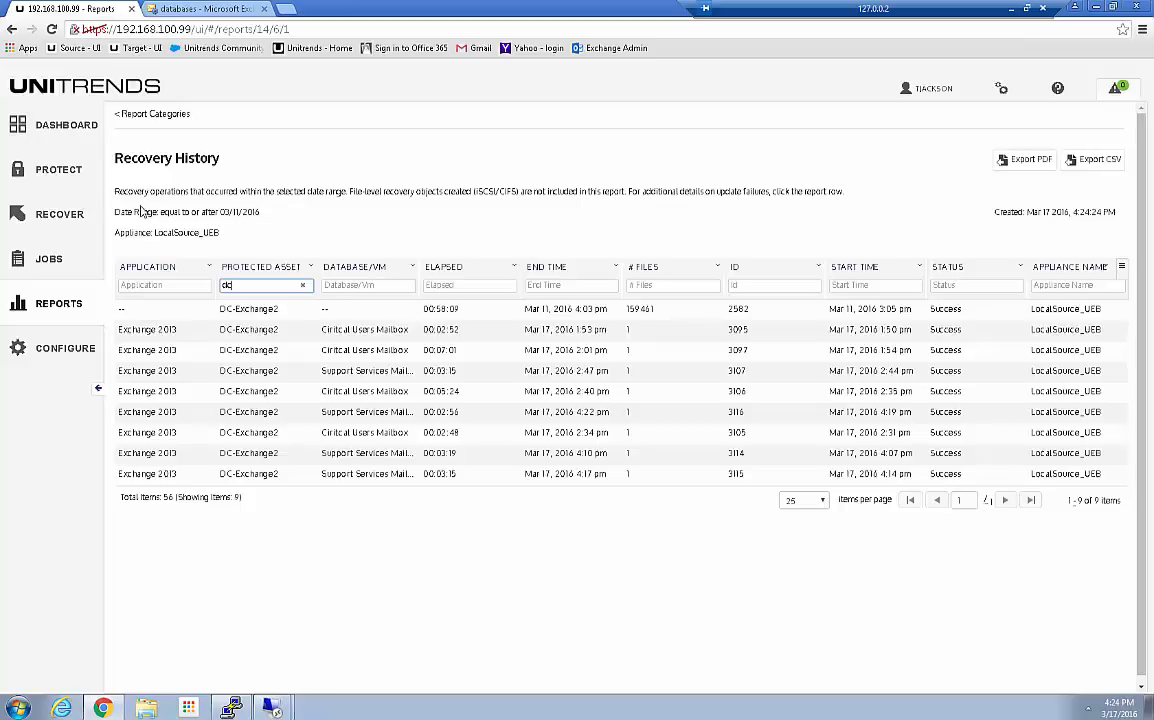
# Go back to the recover report category and generate a Recovery History report for LocalSource_UEB from 03/01/2016 to 03/17/2016.
pyautogui.click(155, 114)
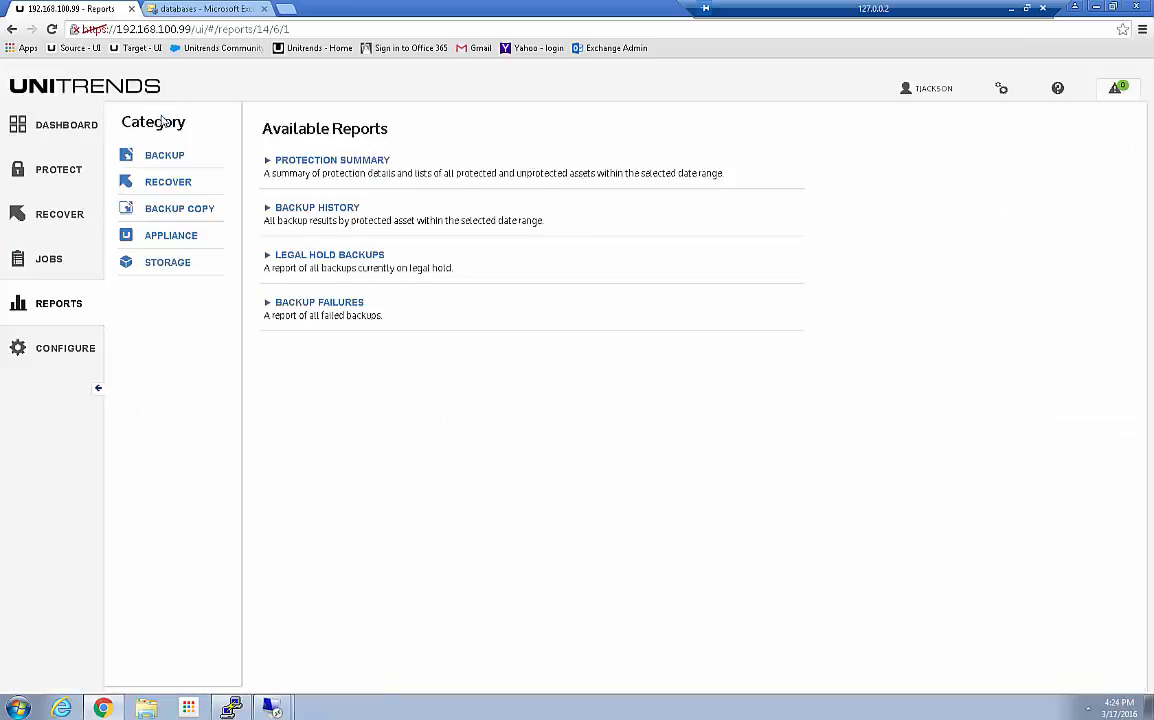
pyautogui.click(166, 186)
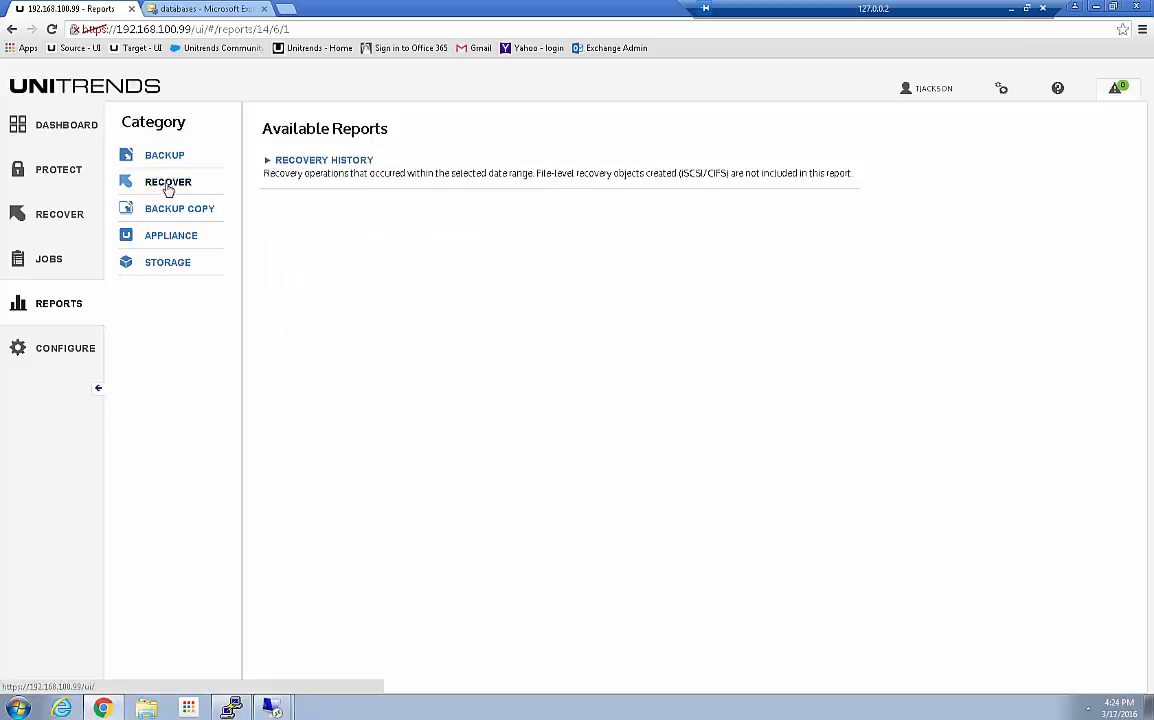
pyautogui.click(340, 168)
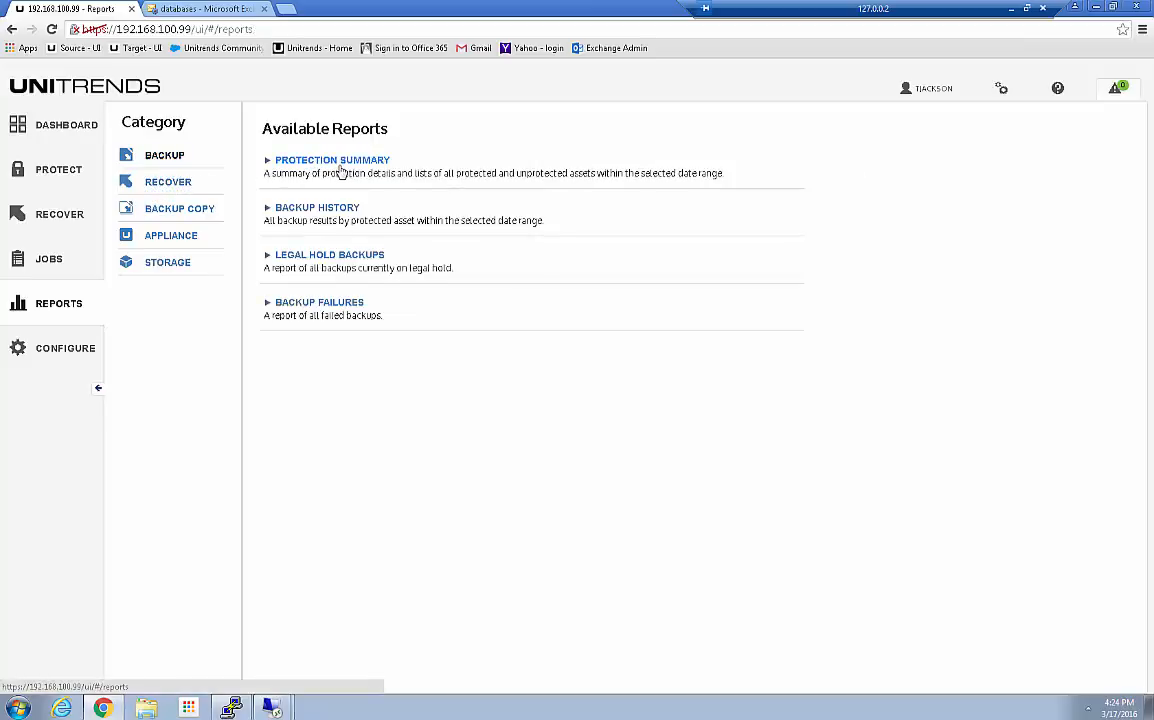
pyautogui.click(160, 180)
pyautogui.click(334, 161)
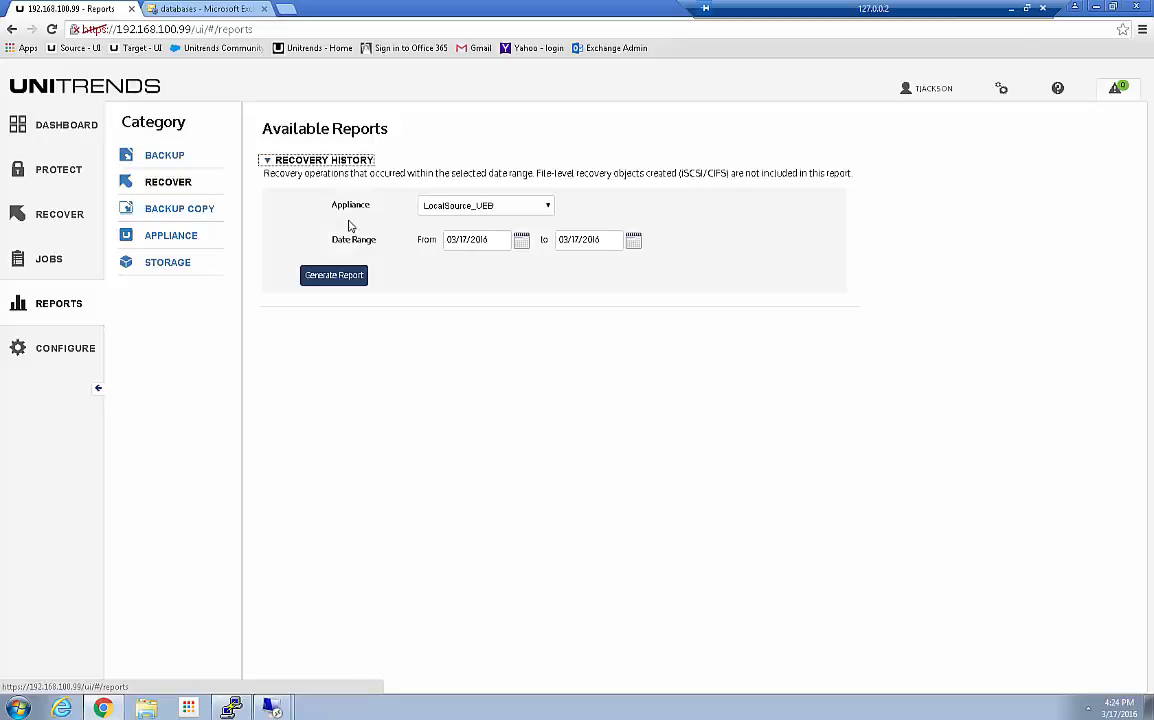
pyautogui.click(520, 240)
pyautogui.click(488, 295)
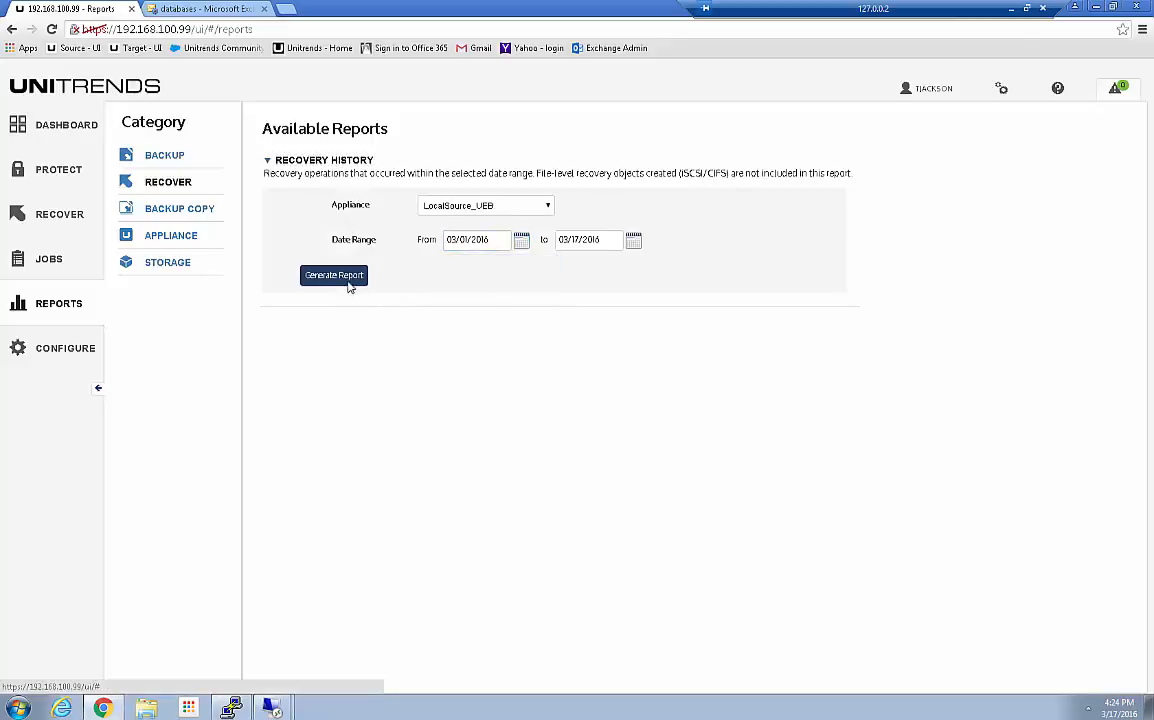
pyautogui.click(330, 277)
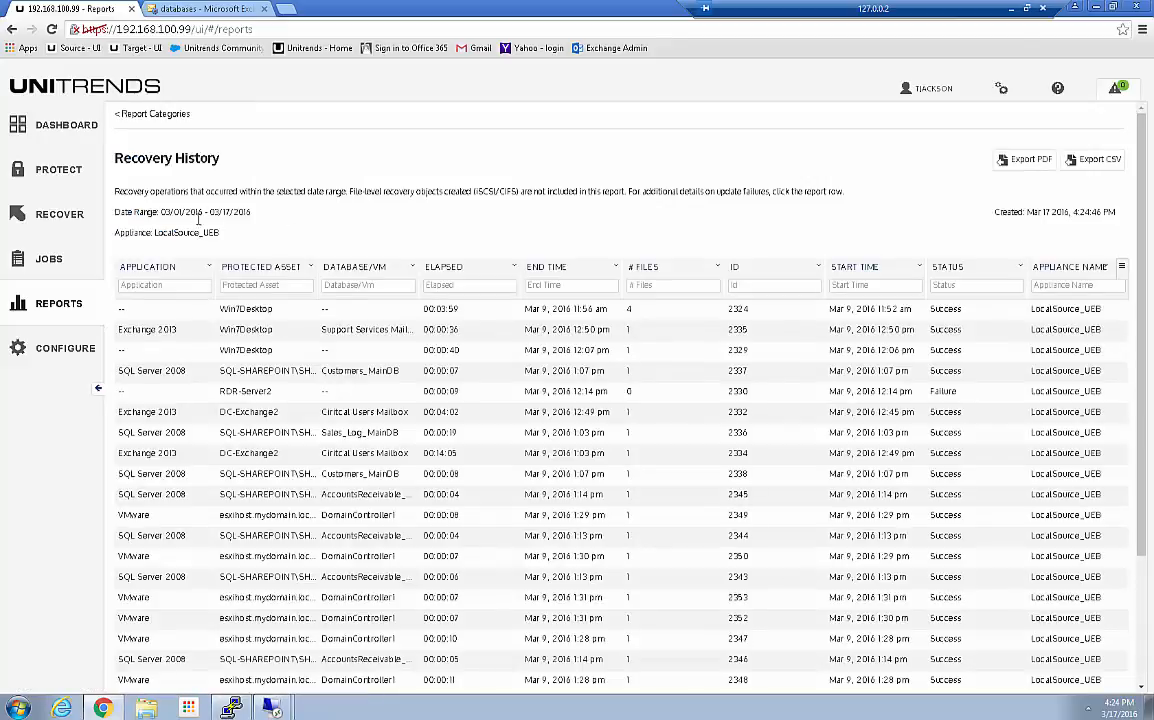
# Narrow the regenerated Recovery History report to protected assets matching "dc", review the entries, and return to the dashboard.
pyautogui.click(244, 285)
pyautogui.write('dc')
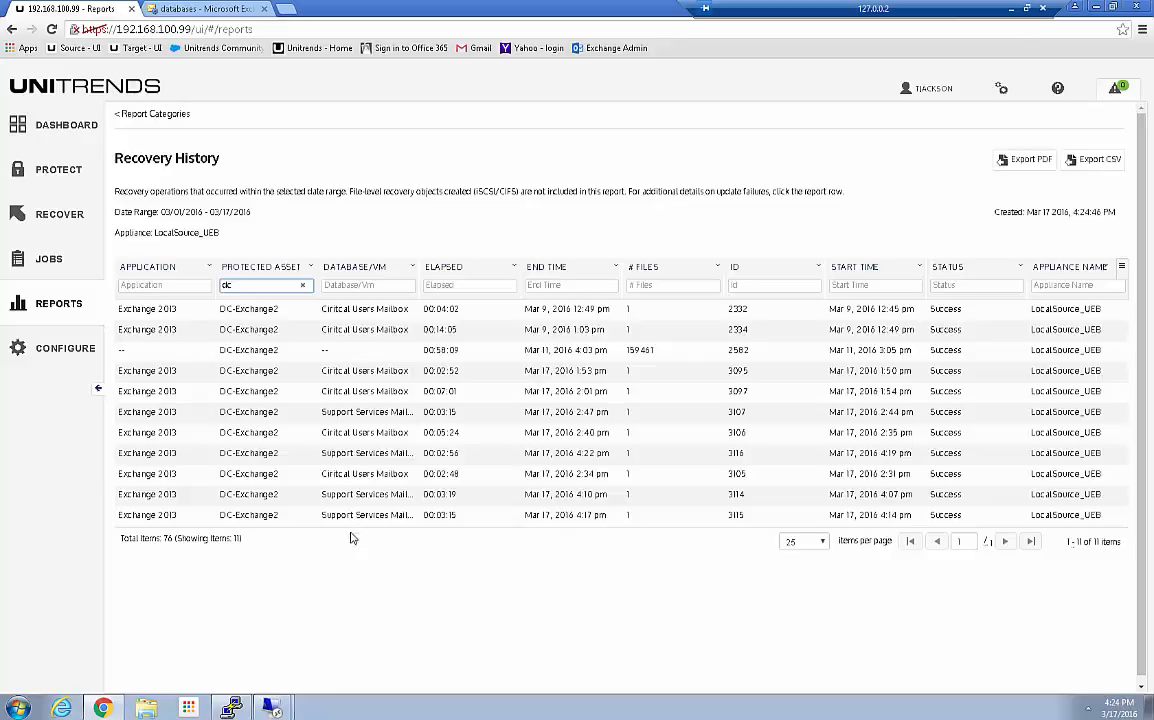
pyautogui.click(56, 132)
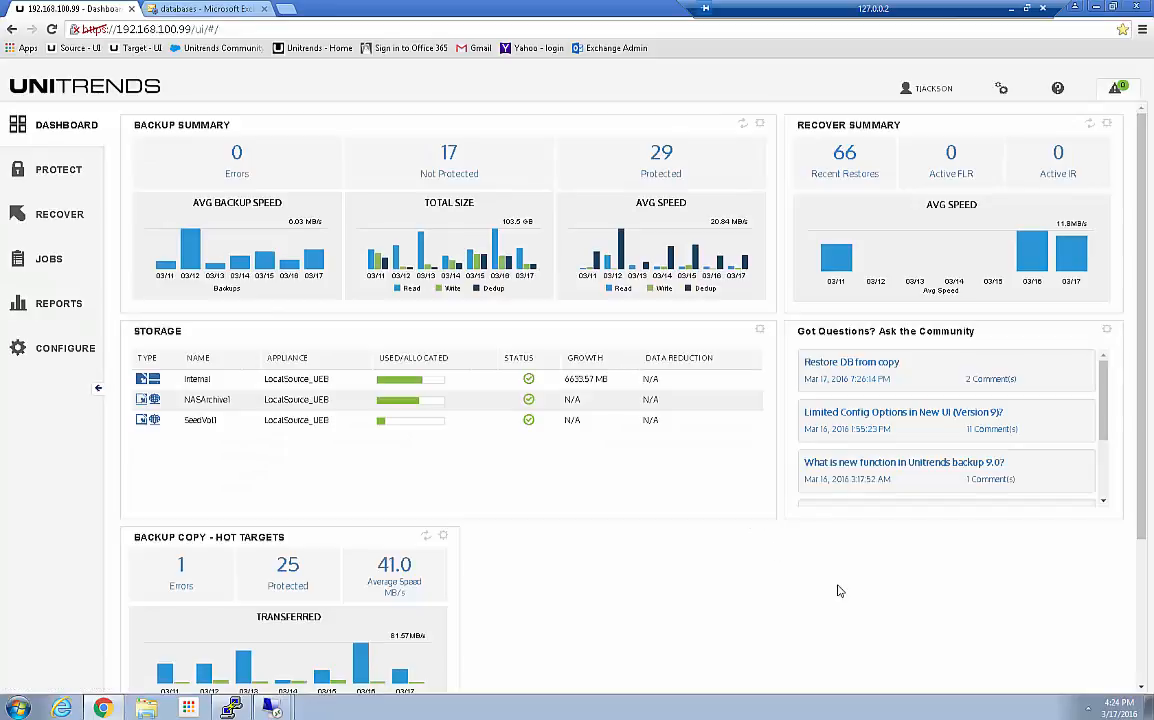